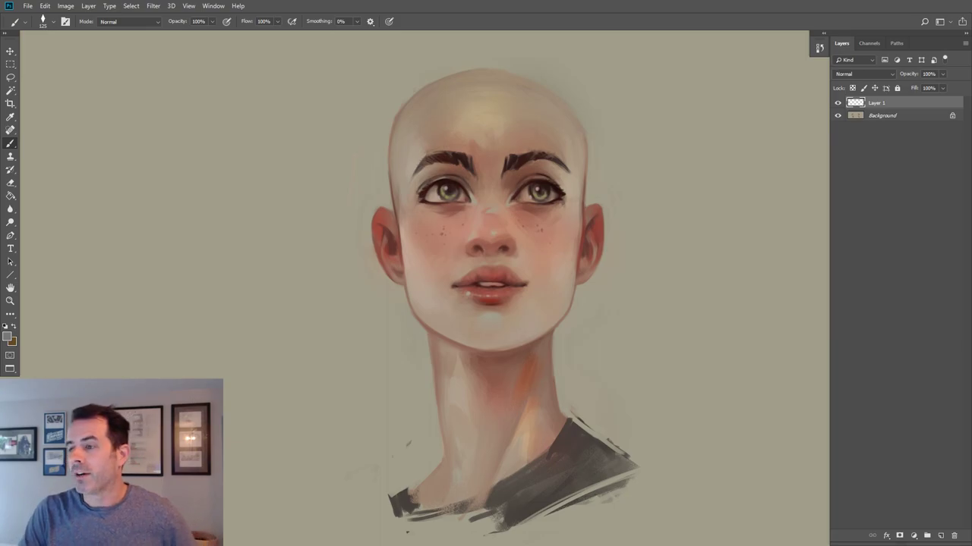
# Examine the two copies of the bald portrait on the canvas and settle on the left copy.
pyautogui.press('m')
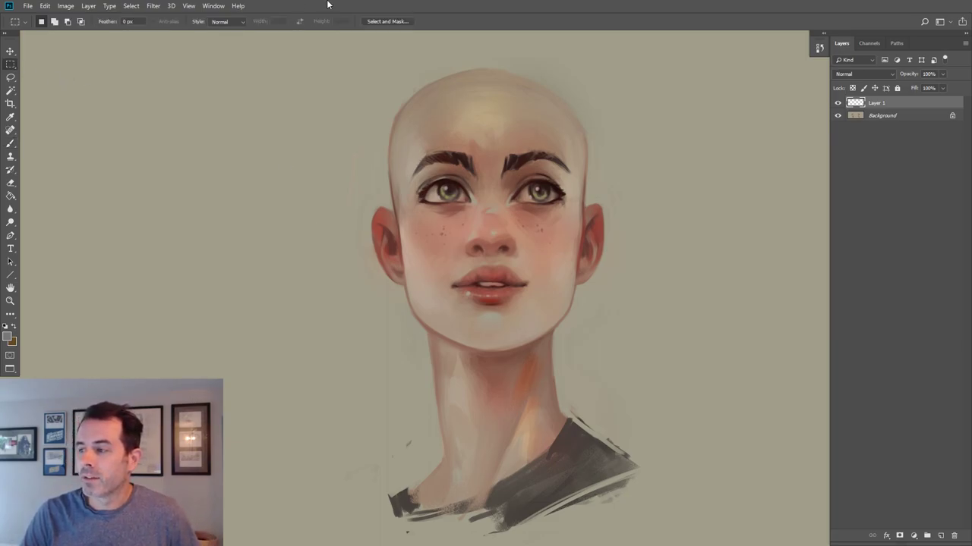
pyautogui.moveTo(350, 154); pyautogui.dragTo(327, 164)
pyautogui.click(10, 300)
pyautogui.keyDown('alt'); pyautogui.click(335, 224); pyautogui.keyUp('alt')
pyautogui.moveTo(368, 241); pyautogui.dragTo(148, 232)
pyautogui.moveTo(301, 271); pyautogui.dragTo(405, 284)
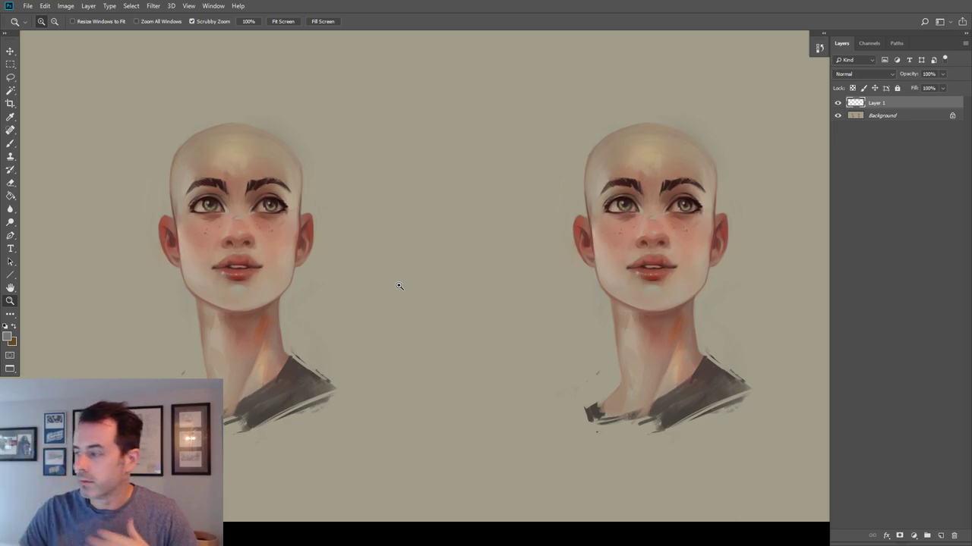
pyautogui.click(315, 244)
pyautogui.moveTo(418, 341); pyautogui.dragTo(470, 348)
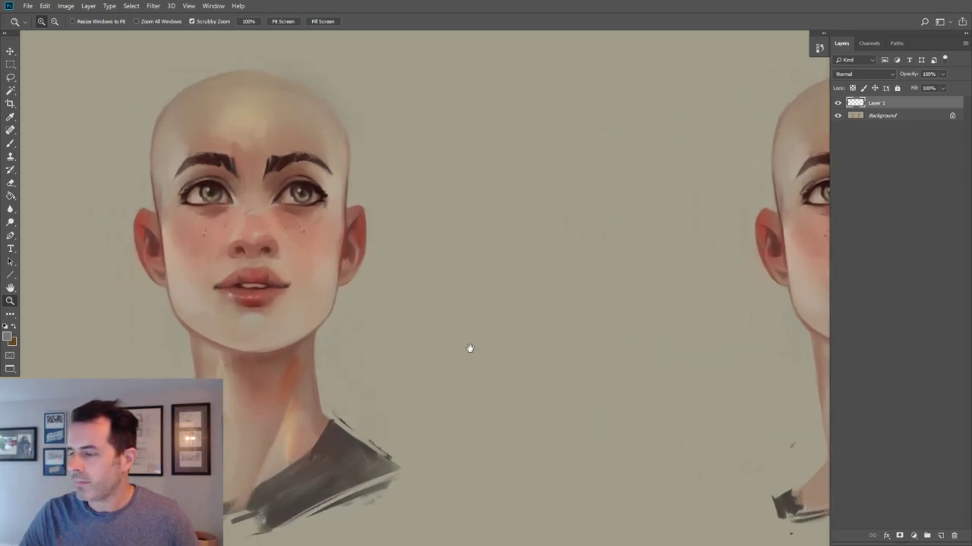
# Take the Brush tool and sample the near-black colour from the left portrait's eye area as the paint colour.
pyautogui.click(10, 144)
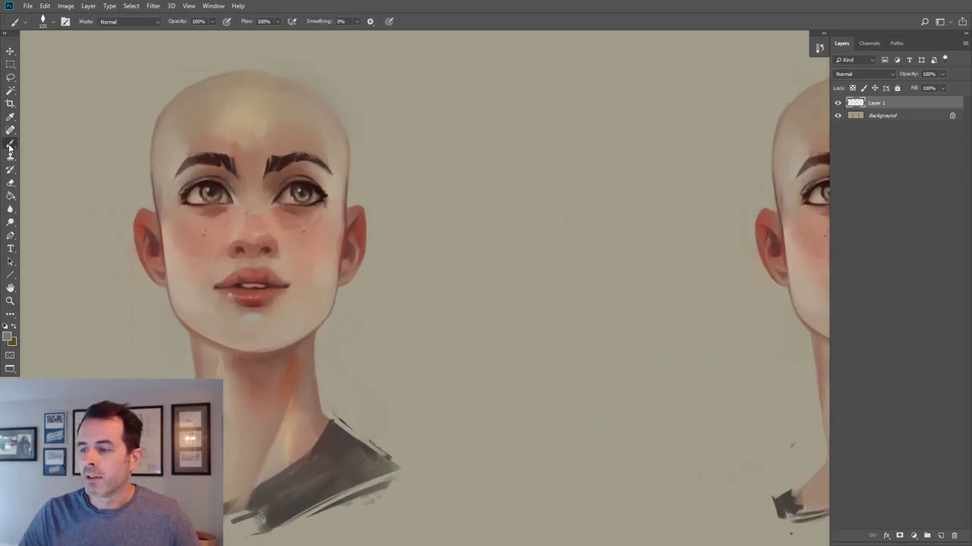
pyautogui.click(54, 22)
pyautogui.click(517, 4)
pyautogui.moveTo(285, 196); pyautogui.dragTo(308, 207)
pyautogui.keyDown('alt'); pyautogui.click(233, 185); pyautogui.keyUp('alt')
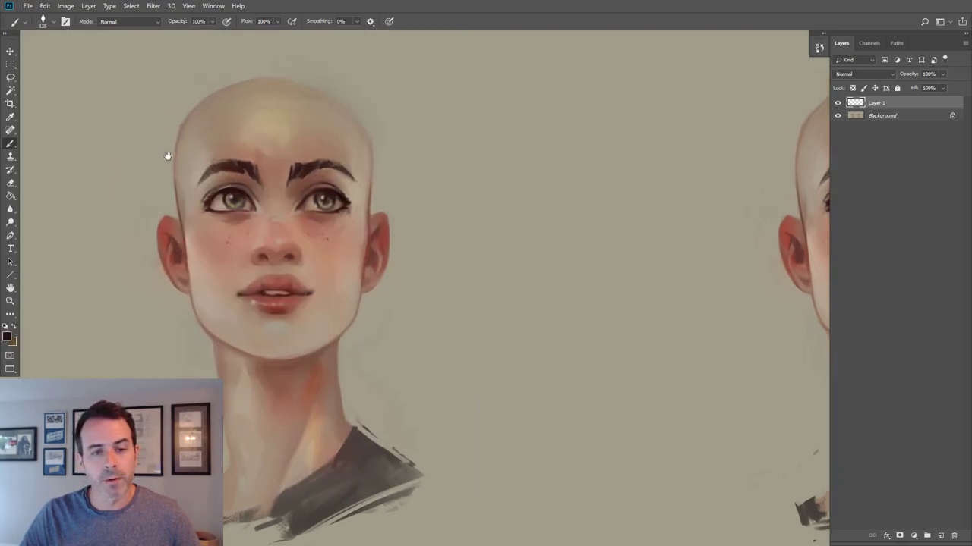
pyautogui.hscroll(-4, 228, 190)
pyautogui.scroll(2, 227, 190)
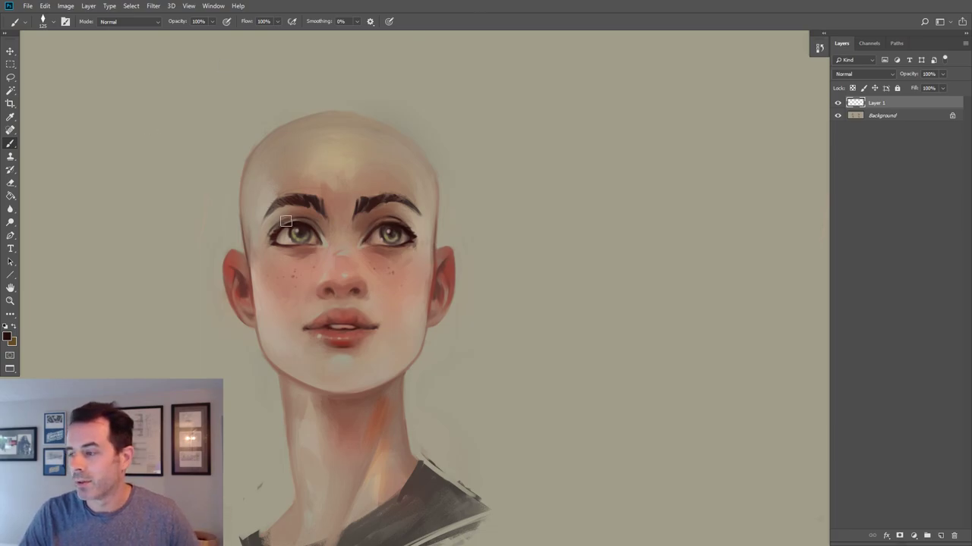
# Reduce the brush size to 20 and undo the test mark on the forehead.
pyautogui.moveTo(270, 217); pyautogui.dragTo(293, 233)
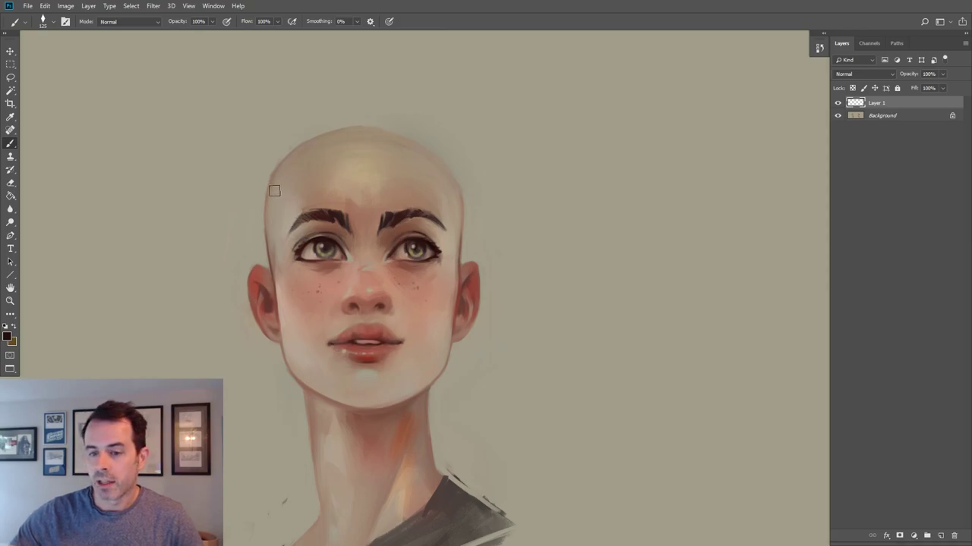
pyautogui.press('[')
pyautogui.press('[')
pyautogui.press('[')
pyautogui.press('[')
pyautogui.press('[')
pyautogui.press('[')
pyautogui.press('[')
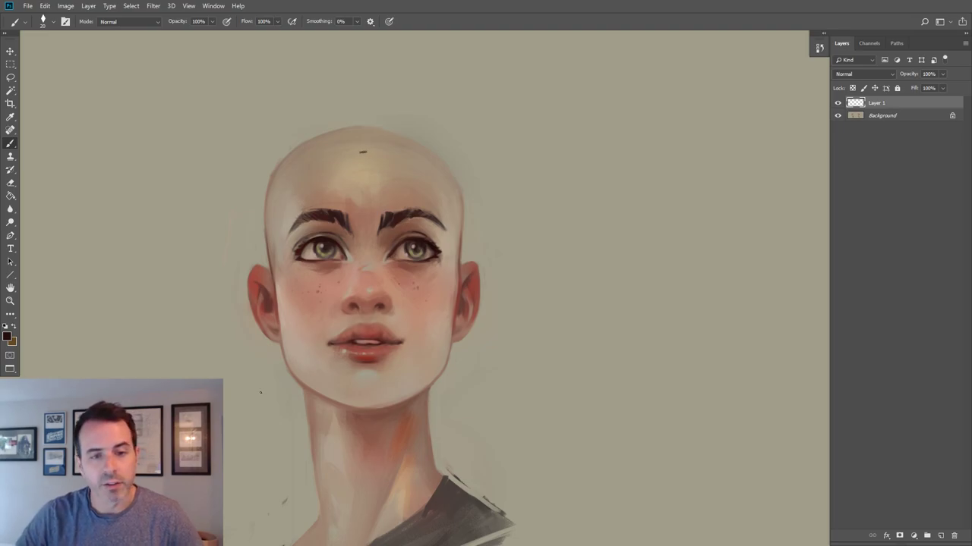
pyautogui.hotkey('ctrl', 'z')
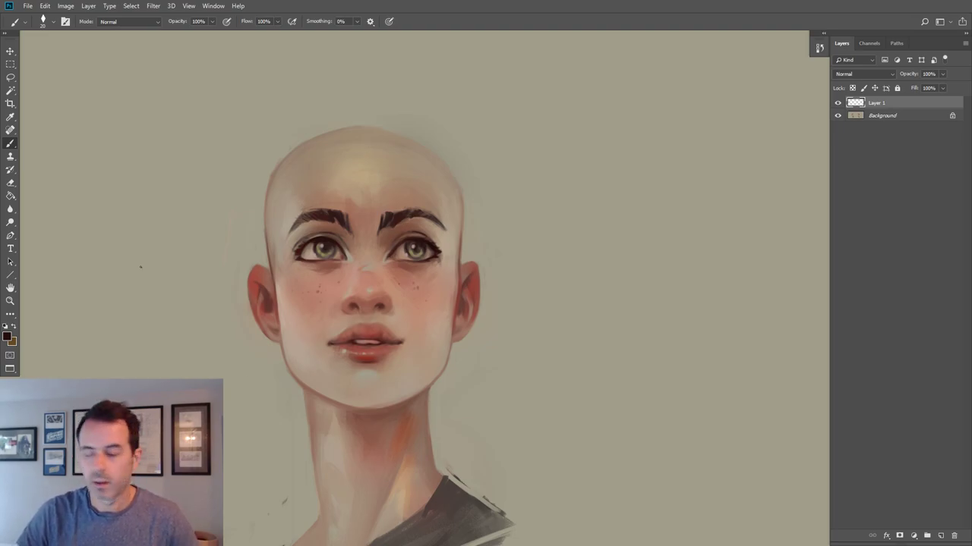
# Sketch short fringe strokes on the forehead just above the eyebrows, from the left temple towards the right brow.
pyautogui.click(10, 301)
pyautogui.click(86, 304)
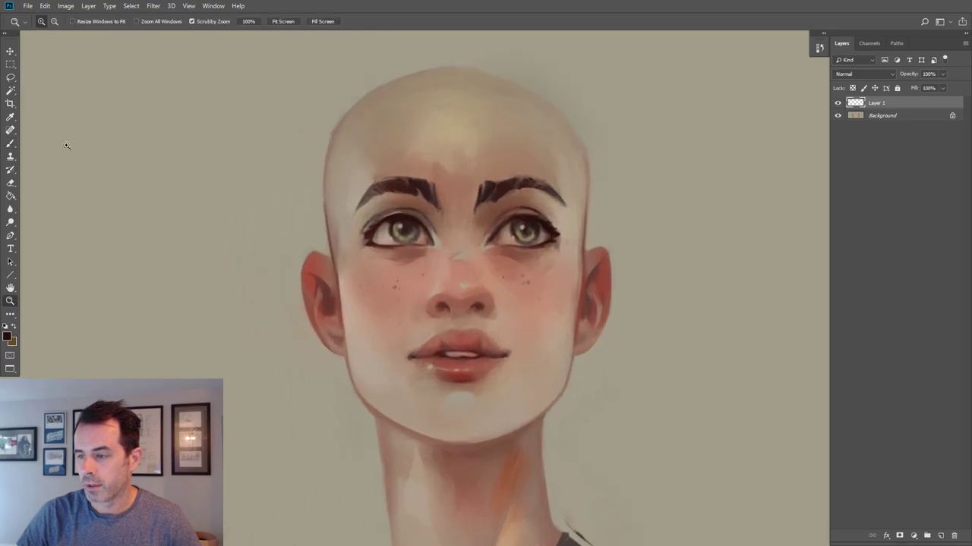
pyautogui.keyDown('alt'); pyautogui.click(126, 220); pyautogui.keyUp('alt')
pyautogui.press('b')
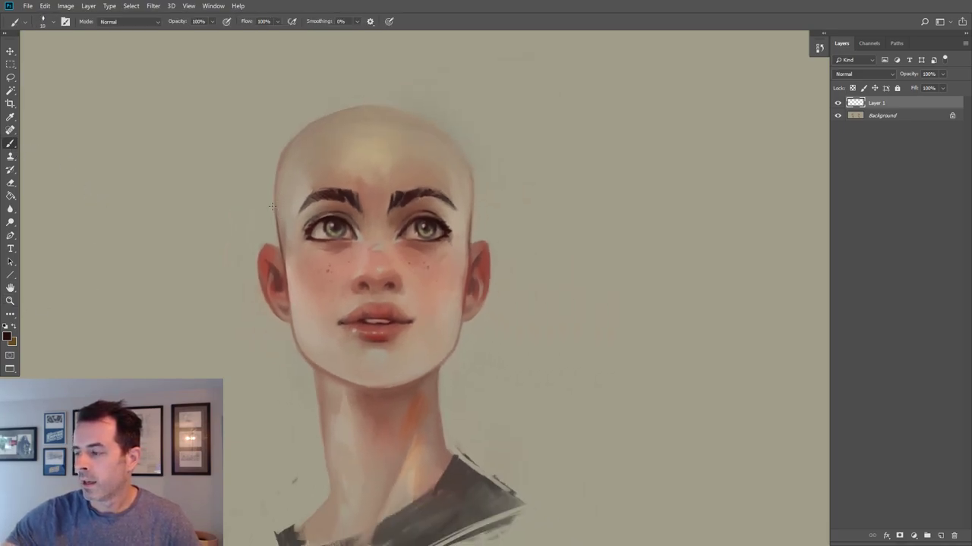
pyautogui.moveTo(278, 225)
pyautogui.mouseDown()
pyautogui.moveTo(296, 259)
pyautogui.moveTo(290, 211)
pyautogui.moveTo(330, 178)
pyautogui.mouseUp()
pyautogui.moveTo(335, 171); pyautogui.dragTo(339, 179)
pyautogui.moveTo(341, 179)
pyautogui.mouseDown()
pyautogui.moveTo(368, 192)
pyautogui.moveTo(393, 188)
pyautogui.moveTo(414, 173)
pyautogui.mouseUp()
# Sketch thin hair strands down the left temple and across the front of the left ear.
pyautogui.moveTo(280, 214); pyautogui.dragTo(289, 275)
pyautogui.moveTo(274, 220)
pyautogui.mouseDown()
pyautogui.moveTo(284, 267)
pyautogui.moveTo(275, 265)
pyautogui.mouseUp()
pyautogui.moveTo(259, 251); pyautogui.dragTo(276, 273)
pyautogui.moveTo(283, 281); pyautogui.dragTo(295, 293)
pyautogui.moveTo(259, 255); pyautogui.dragTo(269, 268)
pyautogui.moveTo(281, 275)
pyautogui.mouseDown()
pyautogui.moveTo(279, 244)
pyautogui.moveTo(299, 293)
pyautogui.mouseUp()
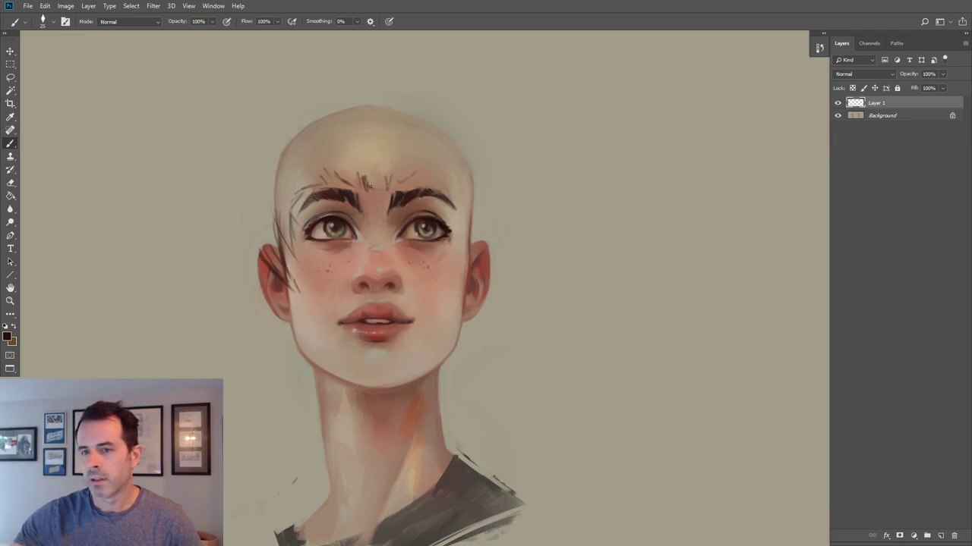
# Sketch matching strands from the right end of the fringe down the temple and in front of the right ear.
pyautogui.moveTo(425, 176)
pyautogui.mouseDown()
pyautogui.moveTo(453, 189)
pyautogui.moveTo(455, 222)
pyautogui.moveTo(465, 226)
pyautogui.moveTo(456, 314)
pyautogui.mouseUp()
pyautogui.moveTo(466, 236); pyautogui.dragTo(454, 311)
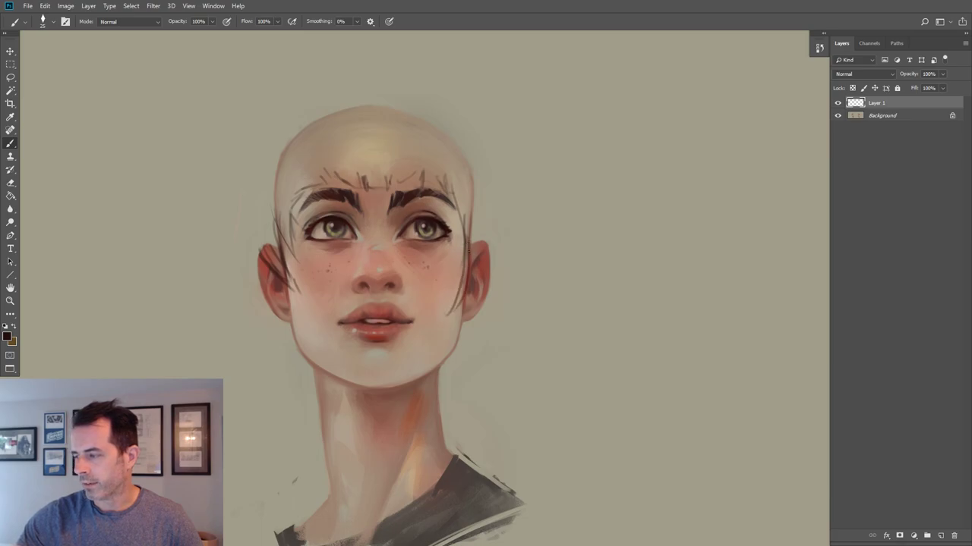
pyautogui.moveTo(476, 214); pyautogui.dragTo(473, 258)
pyautogui.moveTo(466, 278); pyautogui.dragTo(451, 306)
pyautogui.moveTo(471, 211); pyautogui.dragTo(466, 270)
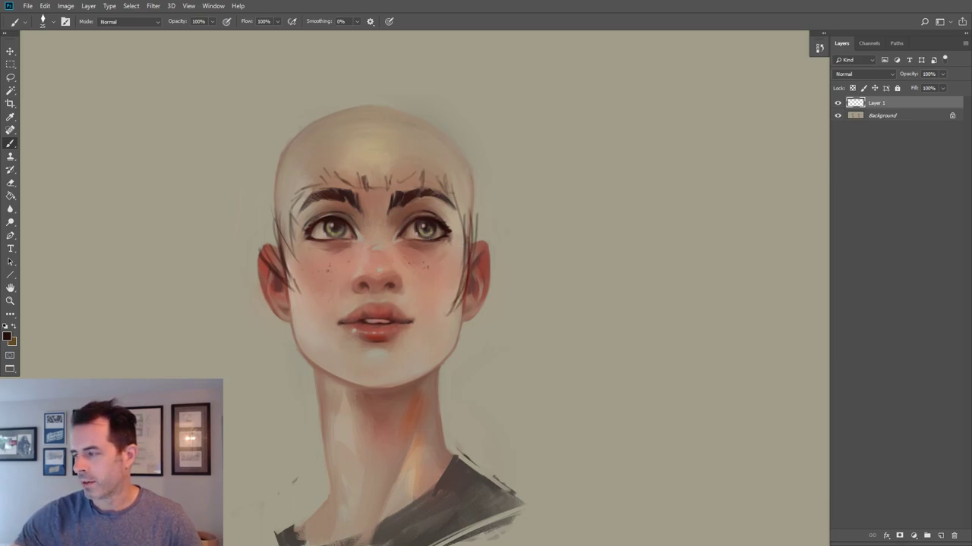
# Thicken the hair strands crossing the left ear with additional overlapping strokes.
pyautogui.moveTo(267, 245); pyautogui.dragTo(301, 293)
pyautogui.moveTo(278, 228); pyautogui.dragTo(296, 286)
pyautogui.moveTo(284, 249)
pyautogui.mouseDown()
pyautogui.moveTo(296, 270)
pyautogui.moveTo(273, 260)
pyautogui.moveTo(292, 310)
pyautogui.mouseUp()
pyautogui.moveTo(272, 273); pyautogui.dragTo(277, 287)
# Rough in the outer hair curve beside the left ear, sweeping in towards the jaw, and start one on the right.
pyautogui.moveTo(251, 199)
pyautogui.mouseDown()
pyautogui.moveTo(224, 261)
pyautogui.moveTo(273, 343)
pyautogui.mouseUp()
pyautogui.moveTo(216, 293); pyautogui.dragTo(315, 349)
pyautogui.moveTo(493, 202)
pyautogui.mouseDown()
pyautogui.moveTo(510, 319)
pyautogui.moveTo(514, 243)
pyautogui.mouseUp()
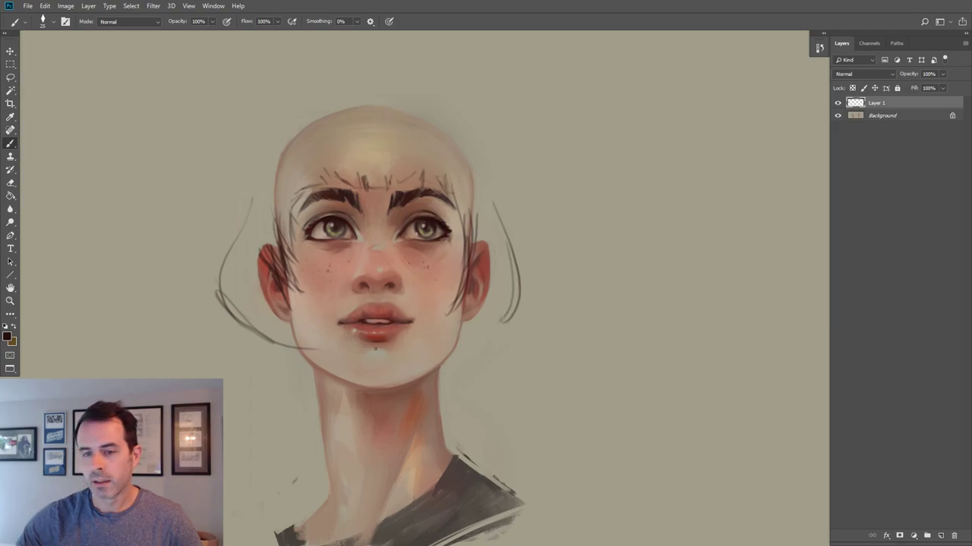
pyautogui.moveTo(225, 234); pyautogui.dragTo(241, 361)
pyautogui.moveTo(199, 279); pyautogui.dragTo(275, 368)
pyautogui.moveTo(195, 306); pyautogui.dragTo(277, 362)
pyautogui.moveTo(222, 343); pyautogui.dragTo(287, 372)
# Build up the outer hair curves beside the right ear, bulging outward and curling in at jaw level.
pyautogui.moveTo(488, 199)
pyautogui.mouseDown()
pyautogui.moveTo(509, 334)
pyautogui.moveTo(486, 351)
pyautogui.mouseUp()
pyautogui.moveTo(504, 245)
pyautogui.mouseDown()
pyautogui.moveTo(516, 279)
pyautogui.moveTo(473, 363)
pyautogui.mouseUp()
pyautogui.moveTo(517, 315); pyautogui.dragTo(495, 226)
pyautogui.moveTo(515, 270); pyautogui.dragTo(536, 362)
pyautogui.moveTo(503, 239); pyautogui.dragTo(493, 375)
# Add overlapping strands to the lower left hair ends, curving under towards the jaw and neck.
pyautogui.moveTo(210, 270)
pyautogui.mouseDown()
pyautogui.moveTo(225, 330)
pyautogui.moveTo(285, 410)
pyautogui.mouseUp()
pyautogui.moveTo(228, 346); pyautogui.dragTo(289, 399)
pyautogui.moveTo(413, 331); pyautogui.dragTo(484, 296)
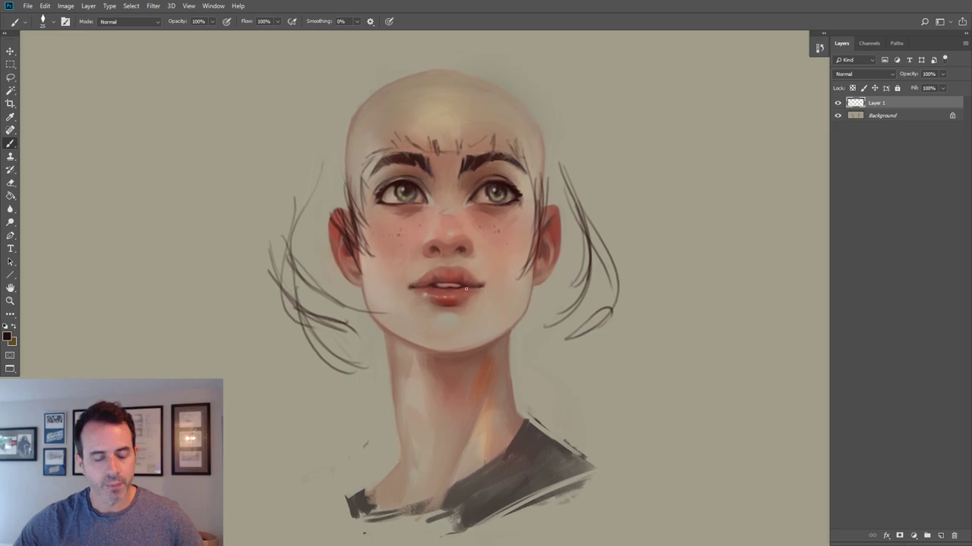
pyautogui.moveTo(287, 281)
pyautogui.mouseDown()
pyautogui.moveTo(351, 363)
pyautogui.moveTo(340, 358)
pyautogui.mouseUp()
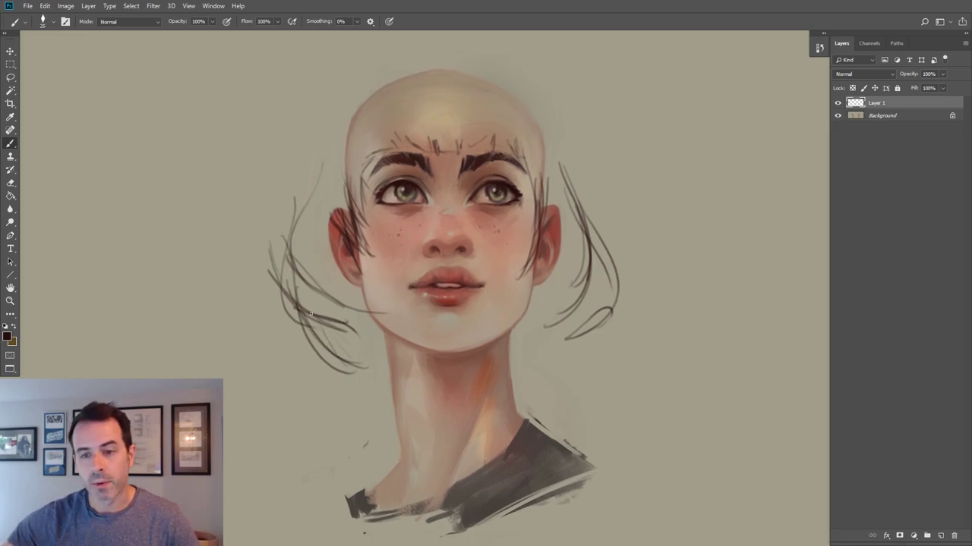
pyautogui.moveTo(307, 315)
pyautogui.mouseDown()
pyautogui.moveTo(366, 351)
pyautogui.moveTo(339, 344)
pyautogui.mouseUp()
pyautogui.moveTo(343, 273); pyautogui.dragTo(369, 369)
pyautogui.moveTo(318, 320)
pyautogui.mouseDown()
pyautogui.moveTo(354, 357)
pyautogui.moveTo(336, 325)
pyautogui.mouseUp()
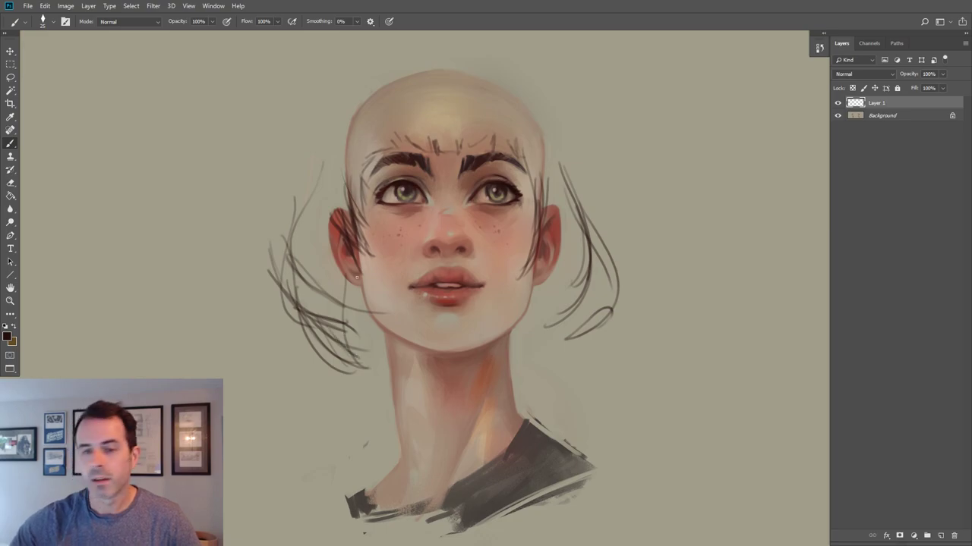
# Outline the left hair silhouette with long strokes from the crown down to the lower bulge beside the jaw.
pyautogui.moveTo(313, 157); pyautogui.dragTo(403, 55)
pyautogui.moveTo(489, 264); pyautogui.dragTo(462, 329)
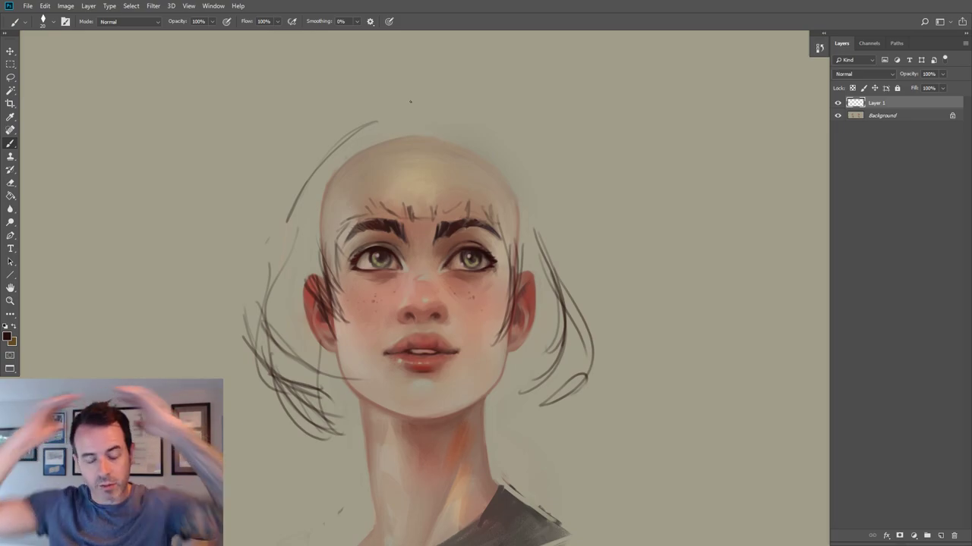
pyautogui.moveTo(343, 146)
pyautogui.mouseDown()
pyautogui.moveTo(429, 122)
pyautogui.moveTo(403, 122)
pyautogui.mouseUp()
pyautogui.moveTo(346, 133)
pyautogui.mouseDown()
pyautogui.moveTo(266, 240)
pyautogui.moveTo(275, 224)
pyautogui.moveTo(243, 297)
pyautogui.mouseUp()
pyautogui.moveTo(296, 208); pyautogui.dragTo(251, 322)
pyautogui.moveTo(322, 165); pyautogui.dragTo(249, 343)
pyautogui.moveTo(303, 211)
pyautogui.mouseDown()
pyautogui.moveTo(234, 350)
pyautogui.moveTo(238, 381)
pyautogui.mouseUp()
pyautogui.moveTo(282, 251); pyautogui.dragTo(242, 337)
pyautogui.moveTo(264, 295); pyautogui.dragTo(231, 364)
# Sketch the hair outline over the top of the head and down its upper right side.
pyautogui.moveTo(361, 127); pyautogui.dragTo(490, 139)
pyautogui.moveTo(432, 108); pyautogui.dragTo(518, 186)
pyautogui.moveTo(403, 110); pyautogui.dragTo(484, 160)
pyautogui.moveTo(453, 117); pyautogui.dragTo(504, 181)
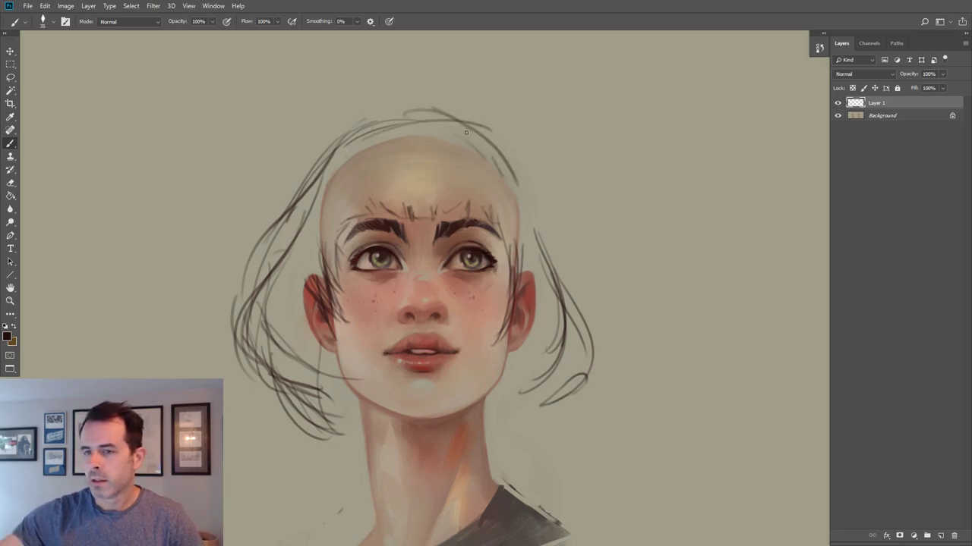
pyautogui.moveTo(431, 115); pyautogui.dragTo(519, 192)
# Draw a flicked-out lock at the upper right of the head with strands descending through it.
pyautogui.moveTo(424, 140)
pyautogui.mouseDown()
pyautogui.moveTo(486, 135)
pyautogui.moveTo(563, 192)
pyautogui.mouseUp()
pyautogui.moveTo(481, 135)
pyautogui.mouseDown()
pyautogui.moveTo(560, 181)
pyautogui.moveTo(563, 160)
pyautogui.moveTo(536, 187)
pyautogui.mouseUp()
pyautogui.moveTo(504, 189)
pyautogui.mouseDown()
pyautogui.moveTo(553, 212)
pyautogui.moveTo(571, 181)
pyautogui.mouseUp()
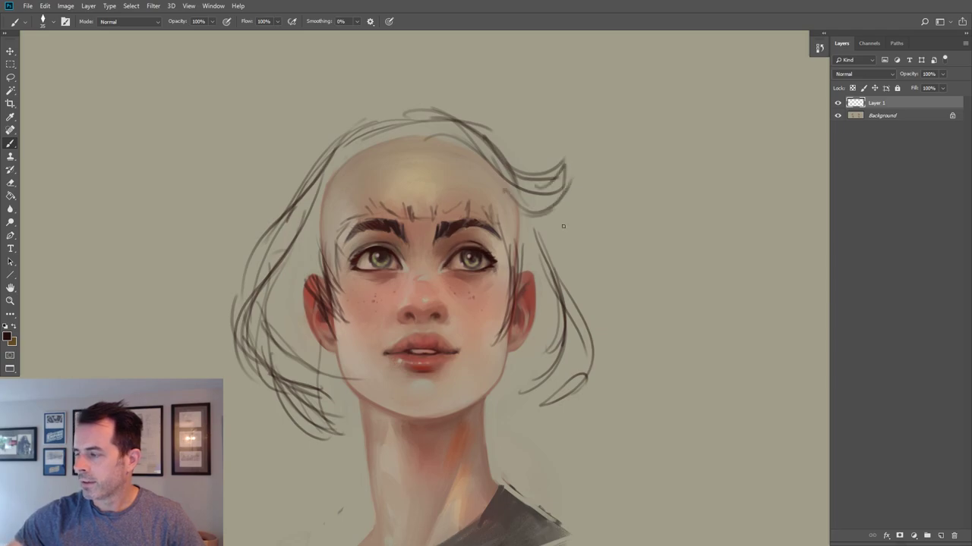
pyautogui.moveTo(473, 122)
pyautogui.mouseDown()
pyautogui.moveTo(562, 205)
pyautogui.moveTo(569, 255)
pyautogui.mouseUp()
pyautogui.moveTo(537, 182); pyautogui.dragTo(573, 293)
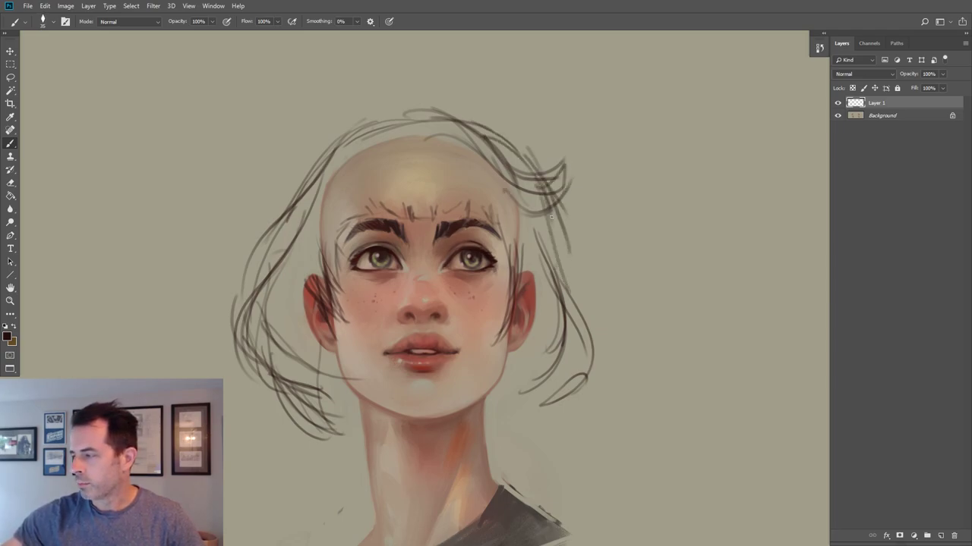
# Sketch a second outward flick of hair level with the right ear, with a few loose tips.
pyautogui.moveTo(547, 199); pyautogui.dragTo(584, 281)
pyautogui.moveTo(567, 247)
pyautogui.mouseDown()
pyautogui.moveTo(586, 293)
pyautogui.moveTo(610, 281)
pyautogui.moveTo(611, 268)
pyautogui.mouseUp()
pyautogui.moveTo(554, 284); pyautogui.dragTo(619, 319)
pyautogui.moveTo(548, 252); pyautogui.dragTo(551, 270)
pyautogui.moveTo(595, 310); pyautogui.dragTo(598, 328)
# Extend the lower hair ends with strands curling in below the right ear and under the left jaw.
pyautogui.moveTo(564, 281); pyautogui.dragTo(581, 357)
pyautogui.moveTo(579, 410); pyautogui.dragTo(556, 424)
pyautogui.moveTo(575, 312); pyautogui.dragTo(577, 366)
pyautogui.moveTo(577, 365); pyautogui.dragTo(513, 418)
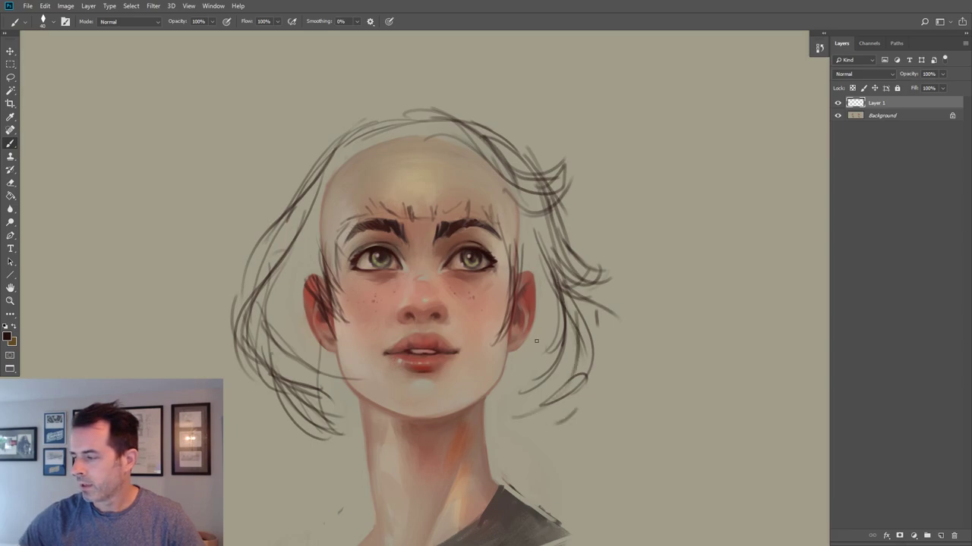
pyautogui.moveTo(298, 366)
pyautogui.mouseDown()
pyautogui.moveTo(334, 405)
pyautogui.moveTo(352, 402)
pyautogui.moveTo(360, 430)
pyautogui.mouseUp()
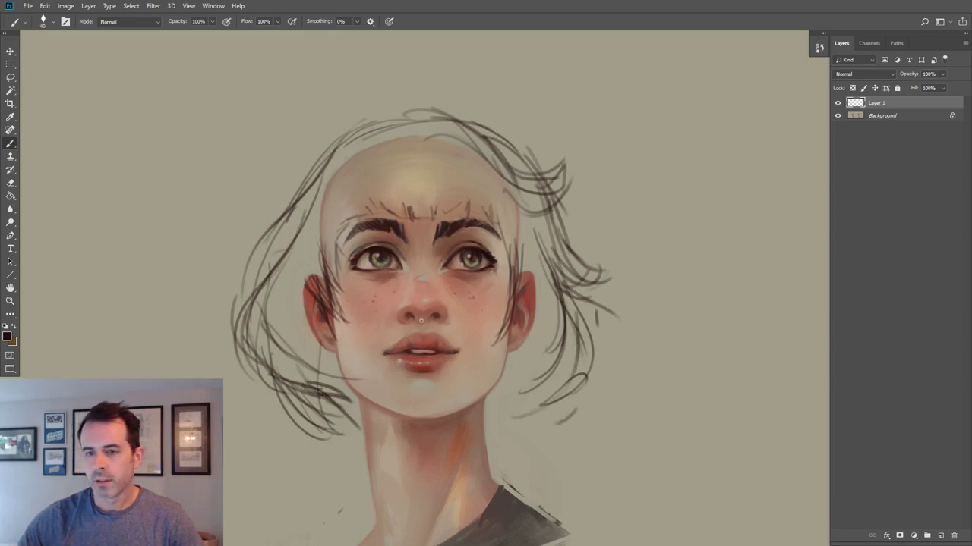
# Sketch strands from behind the right ear down onto the neck and fuller outer ends on the right side.
pyautogui.moveTo(515, 355); pyautogui.dragTo(491, 417)
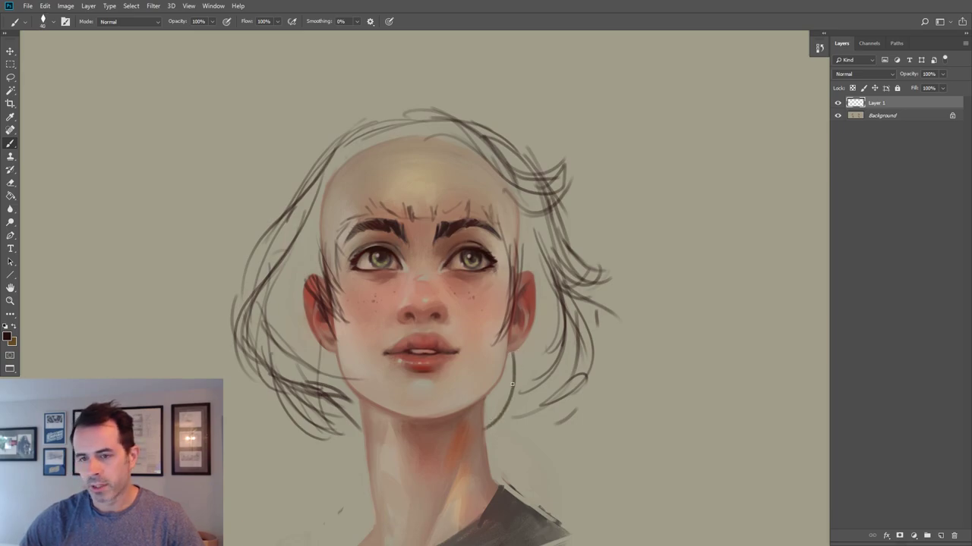
pyautogui.moveTo(515, 353); pyautogui.dragTo(464, 478)
pyautogui.moveTo(519, 387); pyautogui.dragTo(474, 451)
pyautogui.moveTo(522, 349); pyautogui.dragTo(516, 386)
pyautogui.moveTo(516, 401); pyautogui.dragTo(499, 423)
pyautogui.moveTo(558, 360)
pyautogui.mouseDown()
pyautogui.moveTo(494, 436)
pyautogui.moveTo(498, 444)
pyautogui.mouseUp()
pyautogui.moveTo(600, 275); pyautogui.dragTo(590, 370)
pyautogui.moveTo(563, 283)
pyautogui.mouseDown()
pyautogui.moveTo(607, 372)
pyautogui.moveTo(612, 342)
pyautogui.mouseUp()
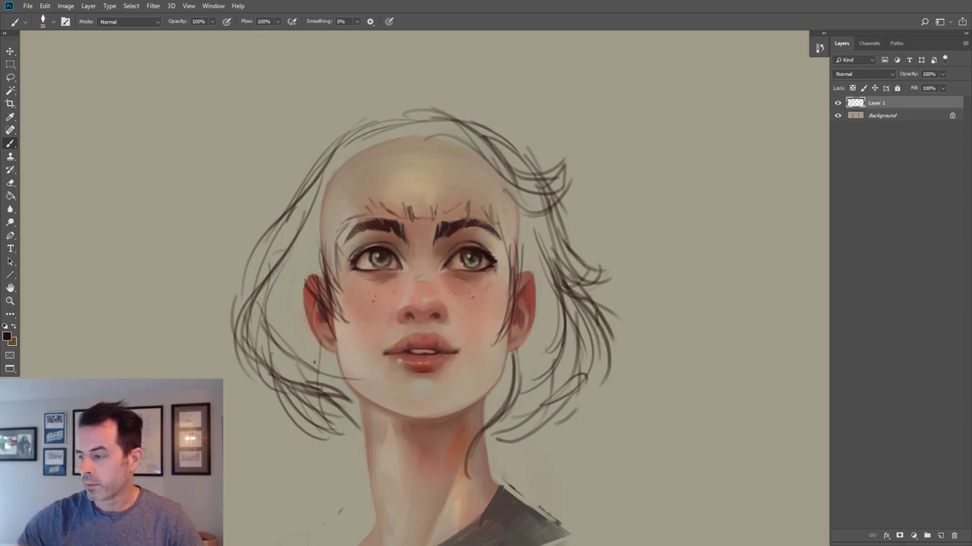
# Fill in inner strands on the left side, around the ear and along the edge of the skull.
pyautogui.moveTo(268, 301); pyautogui.dragTo(314, 379)
pyautogui.moveTo(273, 243); pyautogui.dragTo(308, 354)
pyautogui.moveTo(277, 287); pyautogui.dragTo(314, 357)
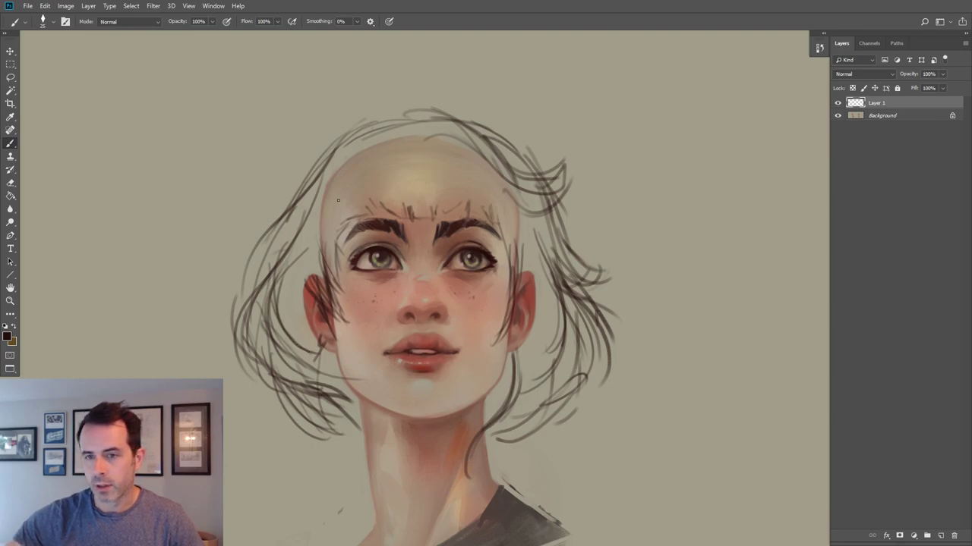
pyautogui.moveTo(331, 159); pyautogui.dragTo(315, 259)
pyautogui.moveTo(326, 193); pyautogui.dragTo(314, 264)
# Add inner strands beside the right ear and darken the flicked tips on the right side.
pyautogui.moveTo(535, 213); pyautogui.dragTo(552, 259)
pyautogui.moveTo(533, 215); pyautogui.dragTo(531, 396)
pyautogui.moveTo(554, 296); pyautogui.dragTo(517, 404)
pyautogui.moveTo(566, 318); pyautogui.dragTo(563, 386)
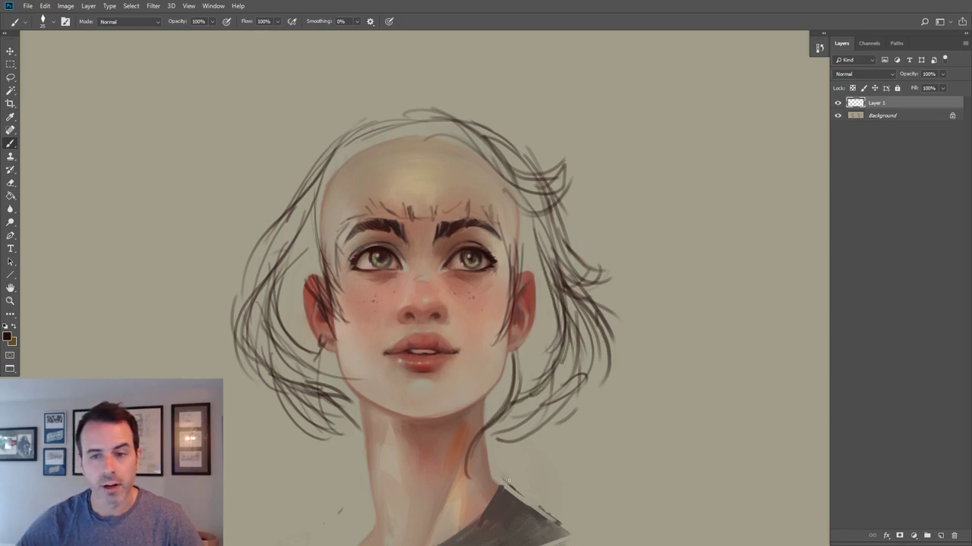
pyautogui.moveTo(564, 288)
pyautogui.mouseDown()
pyautogui.moveTo(583, 380)
pyautogui.moveTo(598, 332)
pyautogui.mouseUp()
pyautogui.moveTo(561, 285); pyautogui.dragTo(611, 323)
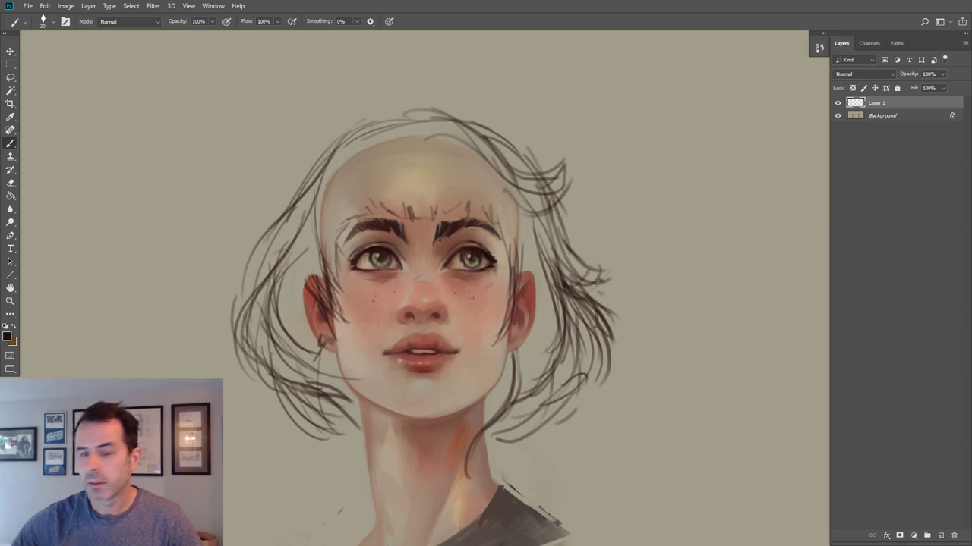
# Sketch a flicked-out lock on the upper left hair outline and reinforce the outlines on both sides.
pyautogui.moveTo(317, 166); pyautogui.dragTo(258, 222)
pyautogui.moveTo(303, 196)
pyautogui.mouseDown()
pyautogui.moveTo(261, 220)
pyautogui.moveTo(230, 311)
pyautogui.mouseUp()
pyautogui.moveTo(551, 196); pyautogui.dragTo(571, 243)
pyautogui.press(']')
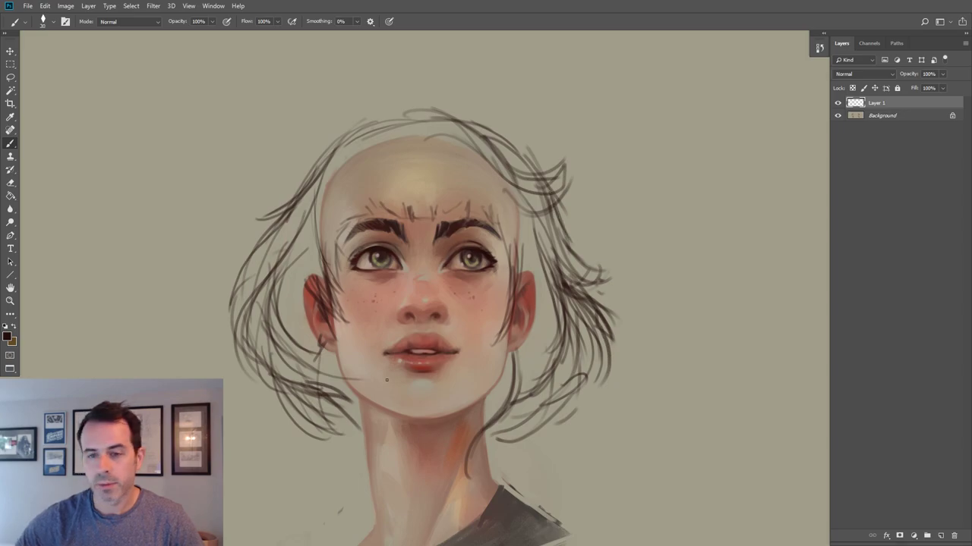
# Draw longer strands over both ears, with the right ones reaching down past the jaw.
pyautogui.moveTo(328, 289); pyautogui.dragTo(352, 326)
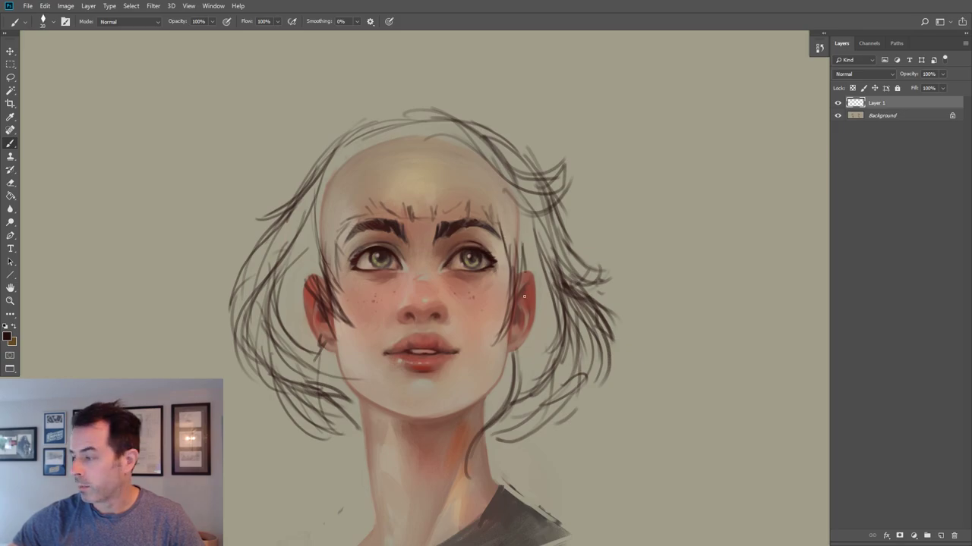
pyautogui.moveTo(513, 276); pyautogui.dragTo(530, 337)
pyautogui.moveTo(520, 304)
pyautogui.mouseDown()
pyautogui.moveTo(534, 369)
pyautogui.moveTo(498, 409)
pyautogui.mouseUp()
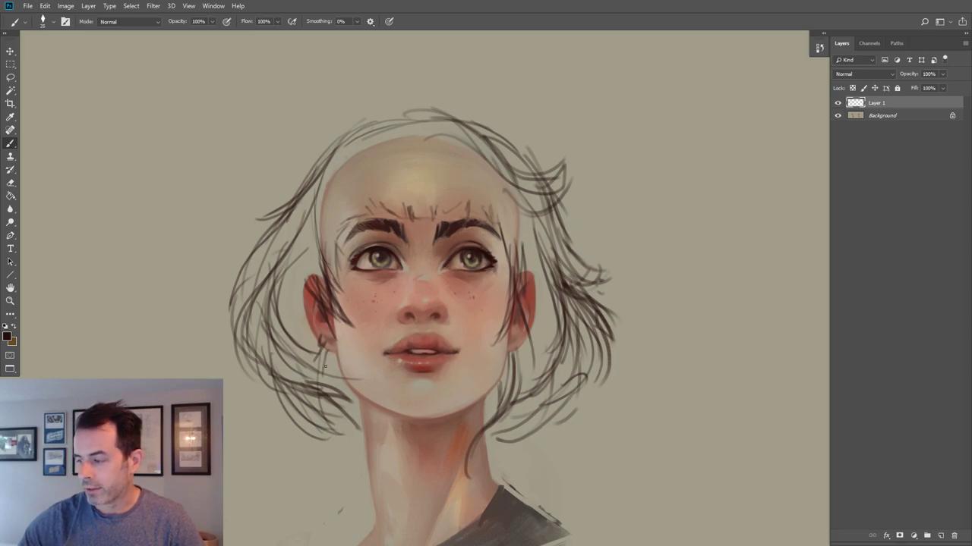
# Layer more strands into the right-hand hair mass and from the left temple towards the outer left locks.
pyautogui.moveTo(556, 328); pyautogui.dragTo(551, 399)
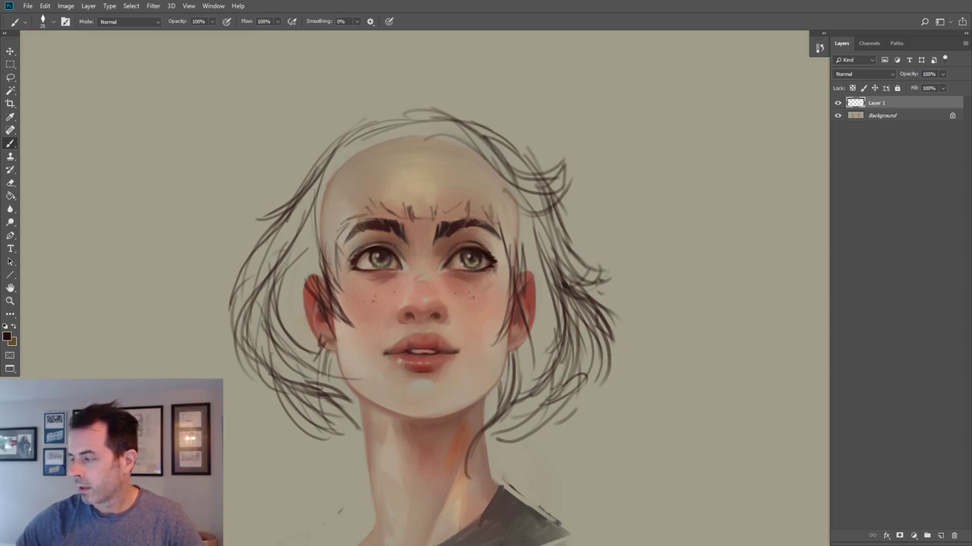
pyautogui.moveTo(588, 290)
pyautogui.mouseDown()
pyautogui.moveTo(608, 271)
pyautogui.moveTo(556, 212)
pyautogui.mouseUp()
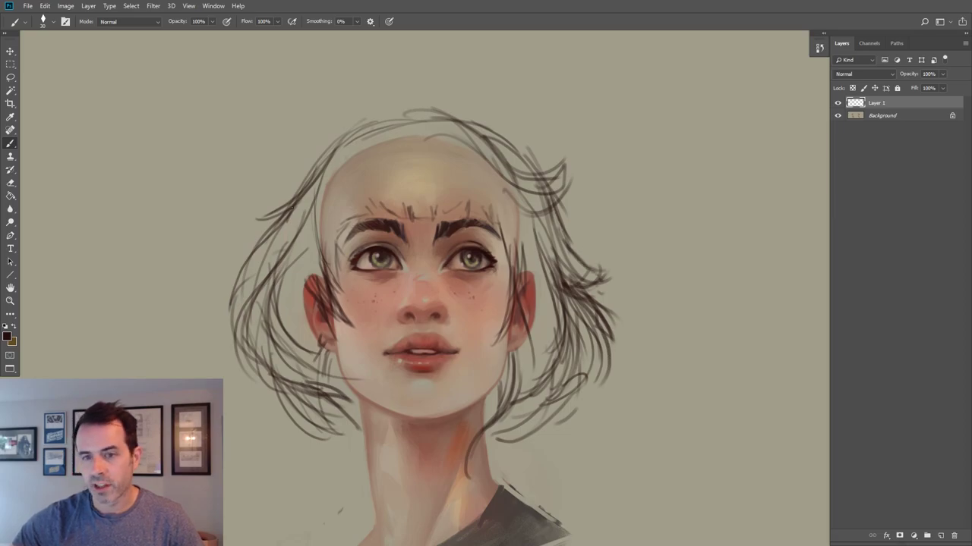
pyautogui.moveTo(314, 179)
pyautogui.mouseDown()
pyautogui.moveTo(255, 235)
pyautogui.moveTo(247, 266)
pyautogui.mouseUp()
pyautogui.moveTo(328, 223); pyautogui.dragTo(280, 279)
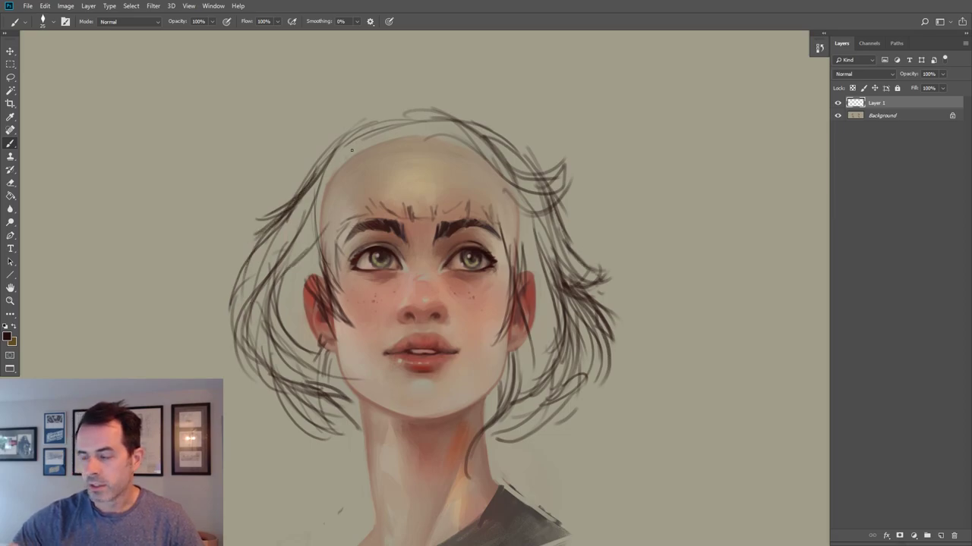
# Add final sketch strands beside the left temple, at the upper right flick and in the lower left tips near the neck.
pyautogui.moveTo(307, 234); pyautogui.dragTo(273, 334)
pyautogui.moveTo(563, 162)
pyautogui.mouseDown()
pyautogui.moveTo(545, 175)
pyautogui.moveTo(556, 173)
pyautogui.mouseUp()
pyautogui.moveTo(566, 174); pyautogui.dragTo(556, 195)
pyautogui.press(']')
pyautogui.moveTo(260, 362)
pyautogui.mouseDown()
pyautogui.moveTo(281, 410)
pyautogui.moveTo(327, 420)
pyautogui.moveTo(353, 442)
pyautogui.mouseUp()
pyautogui.moveTo(341, 403); pyautogui.dragTo(358, 457)
pyautogui.moveTo(346, 411); pyautogui.dragTo(358, 454)
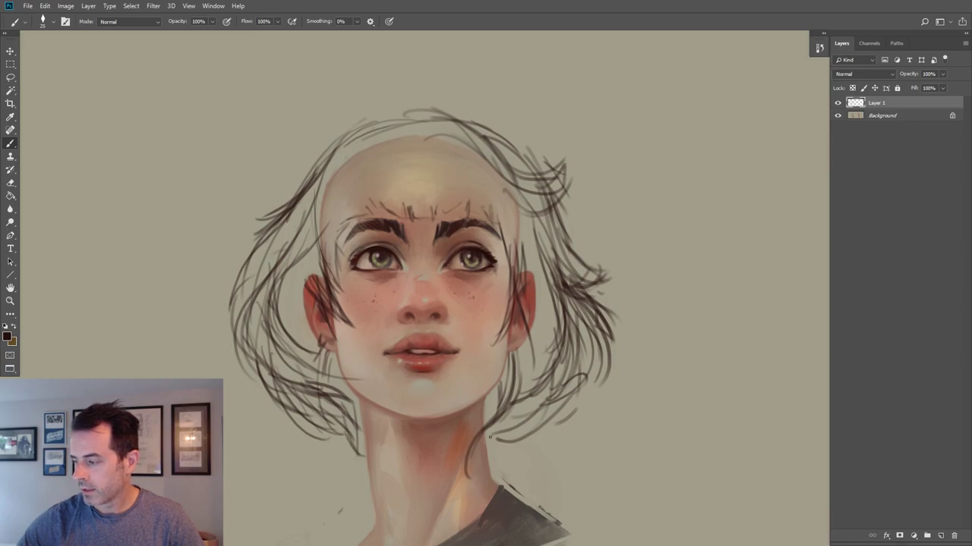
# Add a new empty layer between the background and the hair sketch layer.
pyautogui.click(838, 104)
pyautogui.click(838, 104)
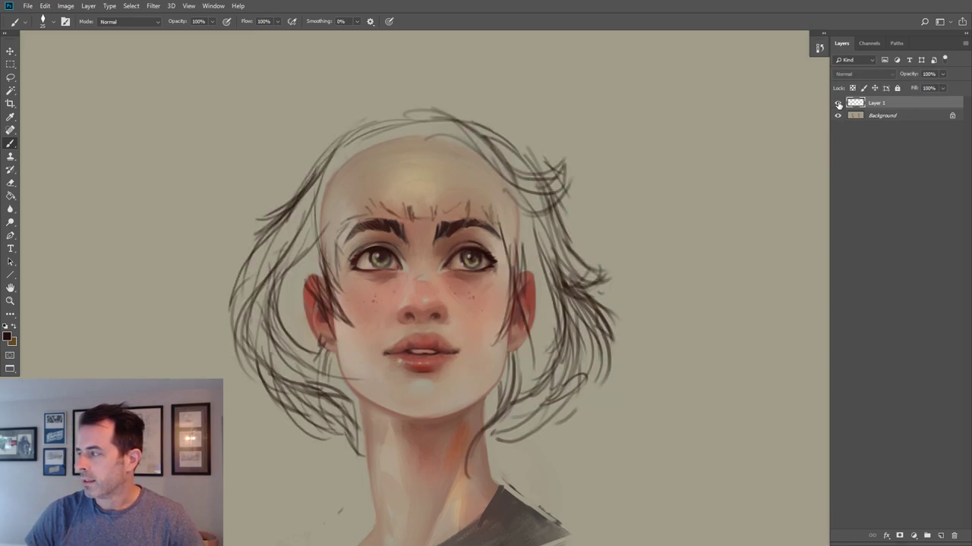
pyautogui.click(895, 116)
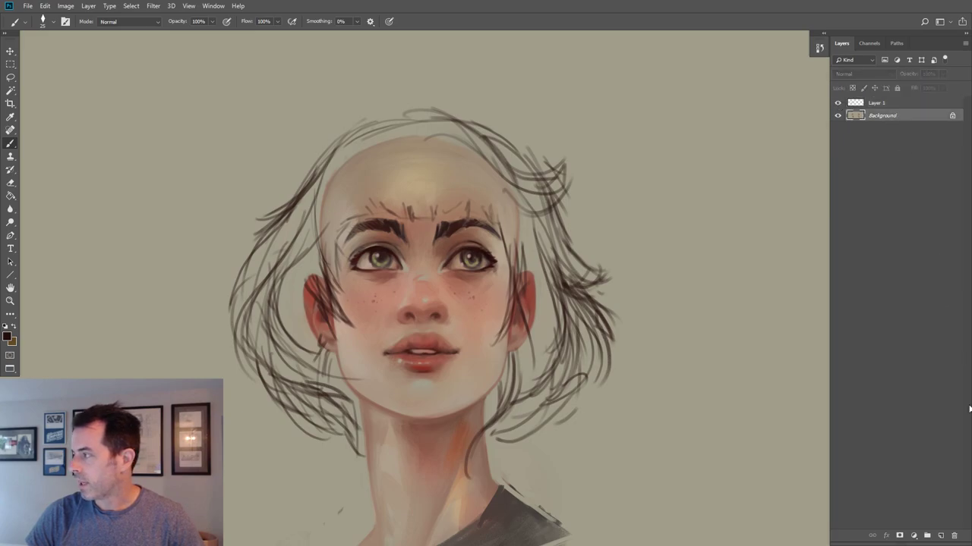
pyautogui.click(940, 535)
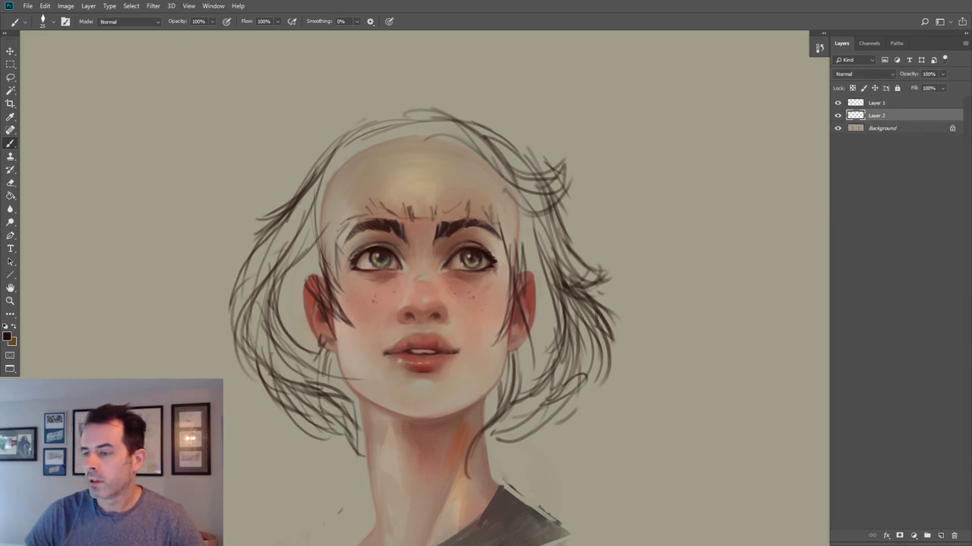
# Choose a muted slate blue as the brush colour for the hair base.
pyautogui.click(8, 337)
pyautogui.click(536, 259)
pyautogui.click(635, 220)
pyautogui.moveTo(531, 255); pyautogui.dragTo(518, 249)
pyautogui.click(725, 165)
pyautogui.press('b')
# Block in the left side of the hair in blue, from the crown to beside the ear, within the sketch outline.
pyautogui.moveTo(262, 266)
pyautogui.mouseDown()
pyautogui.moveTo(304, 217)
pyautogui.moveTo(301, 238)
pyautogui.moveTo(308, 201)
pyautogui.moveTo(299, 268)
pyautogui.moveTo(311, 250)
pyautogui.moveTo(304, 263)
pyautogui.moveTo(329, 307)
pyautogui.moveTo(304, 267)
pyautogui.moveTo(340, 319)
pyautogui.moveTo(313, 261)
pyautogui.moveTo(337, 288)
pyautogui.moveTo(332, 243)
pyautogui.moveTo(367, 198)
pyautogui.moveTo(341, 219)
pyautogui.moveTo(369, 204)
pyautogui.mouseUp()
pyautogui.press(']')
pyautogui.press(']')
pyautogui.press(']')
pyautogui.moveTo(316, 244)
pyautogui.mouseDown()
pyautogui.moveTo(326, 240)
pyautogui.moveTo(315, 240)
pyautogui.mouseUp()
pyautogui.press(']')
pyautogui.press(']')
pyautogui.press(']')
pyautogui.moveTo(345, 179); pyautogui.dragTo(295, 213)
pyautogui.moveTo(358, 148)
pyautogui.mouseDown()
pyautogui.moveTo(324, 171)
pyautogui.moveTo(327, 219)
pyautogui.mouseUp()
pyautogui.moveTo(369, 193); pyautogui.dragTo(338, 218)
pyautogui.moveTo(271, 263)
pyautogui.mouseDown()
pyautogui.moveTo(243, 290)
pyautogui.moveTo(274, 346)
pyautogui.moveTo(247, 289)
pyautogui.moveTo(254, 315)
pyautogui.moveTo(279, 252)
pyautogui.moveTo(289, 268)
pyautogui.moveTo(289, 234)
pyautogui.mouseUp()
pyautogui.press('[')
pyautogui.press('[')
pyautogui.press('[')
pyautogui.moveTo(304, 288); pyautogui.dragTo(299, 270)
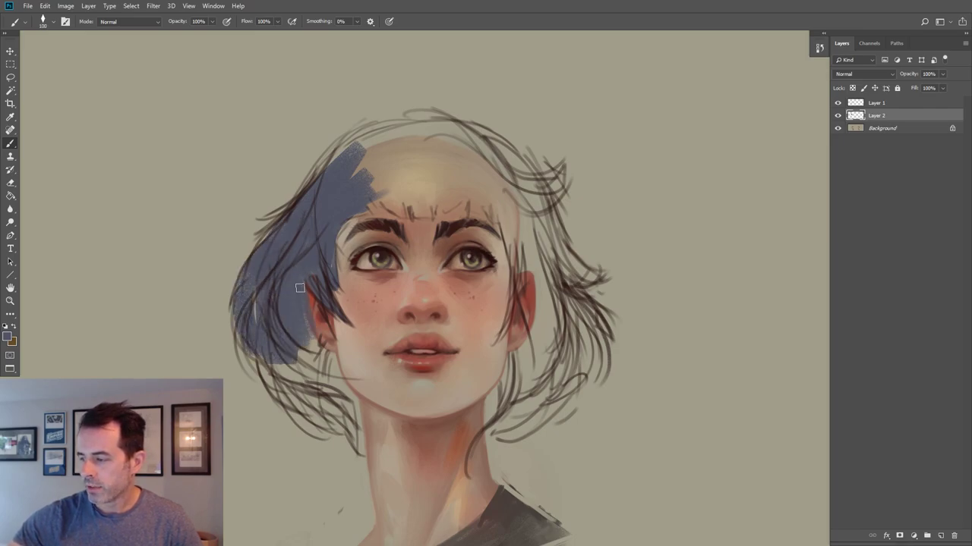
# Extend the blue base over the lower left hair, past the jaw to the tips at the neck.
pyautogui.press(']')
pyautogui.press(']')
pyautogui.moveTo(307, 326)
pyautogui.mouseDown()
pyautogui.moveTo(315, 359)
pyautogui.moveTo(333, 378)
pyautogui.mouseUp()
pyautogui.moveTo(242, 335)
pyautogui.mouseDown()
pyautogui.moveTo(320, 428)
pyautogui.moveTo(281, 365)
pyautogui.moveTo(339, 419)
pyautogui.moveTo(332, 360)
pyautogui.moveTo(358, 445)
pyautogui.moveTo(346, 390)
pyautogui.moveTo(354, 399)
pyautogui.moveTo(361, 448)
pyautogui.moveTo(326, 430)
pyautogui.mouseUp()
pyautogui.press('[')
pyautogui.press('[')
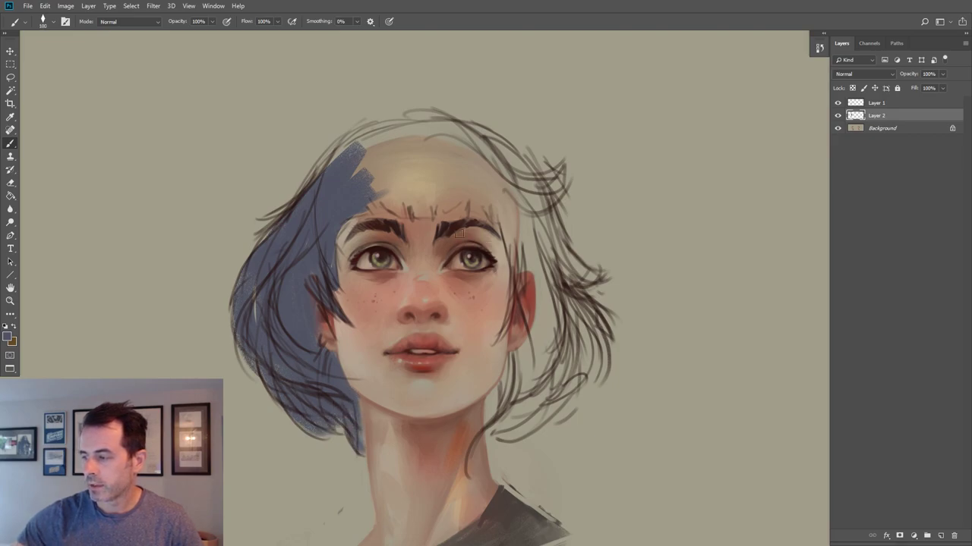
pyautogui.press('e')
pyautogui.press('[')
pyautogui.press('[')
pyautogui.press('[')
pyautogui.press('[')
pyautogui.press('[')
pyautogui.press('[')
pyautogui.press('[')
pyautogui.press('[')
pyautogui.press('[')
pyautogui.press('[')
pyautogui.press('[')
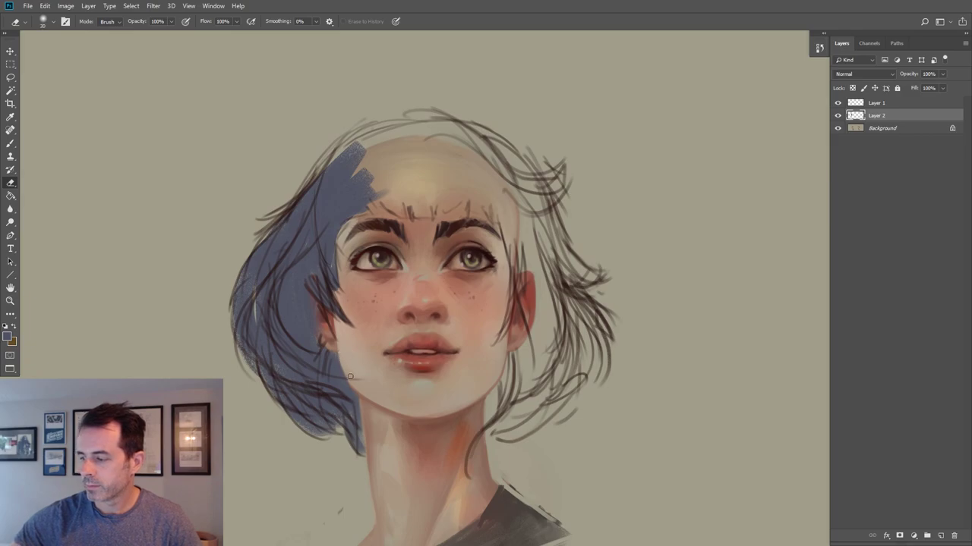
# Paint the blue base over the fringe and the top of the head up to the crown outline.
pyautogui.click(11, 143)
pyautogui.press('[')
pyautogui.press('[')
pyautogui.press(']')
pyautogui.press(']')
pyautogui.moveTo(375, 187)
pyautogui.mouseDown()
pyautogui.moveTo(405, 216)
pyautogui.moveTo(426, 200)
pyautogui.moveTo(412, 212)
pyautogui.moveTo(423, 214)
pyautogui.moveTo(485, 155)
pyautogui.moveTo(421, 171)
pyautogui.moveTo(417, 200)
pyautogui.moveTo(354, 157)
pyautogui.moveTo(333, 165)
pyautogui.moveTo(350, 149)
pyautogui.moveTo(388, 139)
pyautogui.moveTo(336, 163)
pyautogui.moveTo(317, 197)
pyautogui.moveTo(348, 148)
pyautogui.moveTo(326, 170)
pyautogui.moveTo(448, 136)
pyautogui.moveTo(378, 156)
pyautogui.moveTo(381, 175)
pyautogui.moveTo(418, 178)
pyautogui.moveTo(412, 188)
pyautogui.moveTo(425, 130)
pyautogui.mouseUp()
pyautogui.press(']')
pyautogui.press(']')
pyautogui.press(']')
pyautogui.press(']')
pyautogui.press('[')
pyautogui.press('[')
pyautogui.press('[')
pyautogui.moveTo(342, 143)
pyautogui.mouseDown()
pyautogui.moveTo(378, 126)
pyautogui.moveTo(448, 120)
pyautogui.mouseUp()
# Fill the strands in front of the right ear and the hair behind it with blue, down to the jaw.
pyautogui.moveTo(474, 182)
pyautogui.mouseDown()
pyautogui.moveTo(457, 204)
pyautogui.moveTo(476, 190)
pyautogui.moveTo(481, 208)
pyautogui.moveTo(484, 184)
pyautogui.moveTo(515, 256)
pyautogui.moveTo(502, 339)
pyautogui.mouseUp()
pyautogui.press(']')
pyautogui.press(']')
pyautogui.moveTo(519, 255)
pyautogui.mouseDown()
pyautogui.moveTo(538, 339)
pyautogui.moveTo(521, 280)
pyautogui.moveTo(529, 322)
pyautogui.moveTo(537, 280)
pyautogui.moveTo(524, 358)
pyautogui.mouseUp()
pyautogui.press('[')
pyautogui.press('[')
pyautogui.press('[')
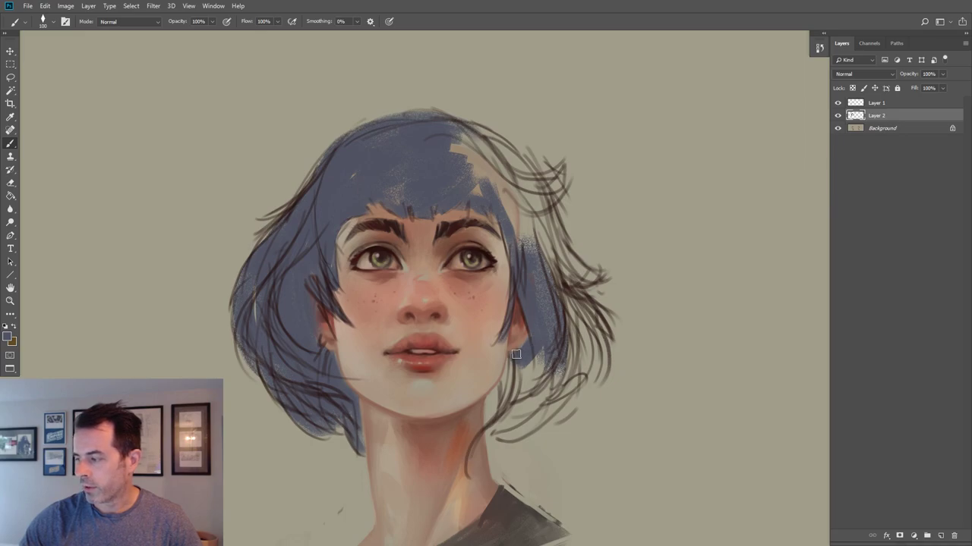
pyautogui.moveTo(521, 353); pyautogui.dragTo(501, 395)
# Fill the lower right hair ends and the bare area from the upper right crown down the side with blue.
pyautogui.press(']')
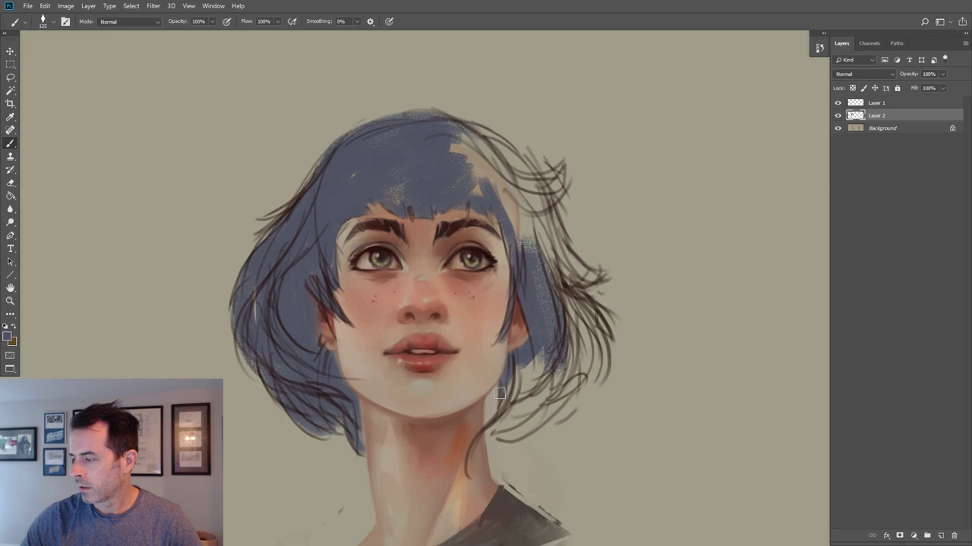
pyautogui.moveTo(489, 416)
pyautogui.mouseDown()
pyautogui.moveTo(520, 383)
pyautogui.moveTo(501, 418)
pyautogui.moveTo(531, 395)
pyautogui.moveTo(507, 435)
pyautogui.moveTo(540, 363)
pyautogui.moveTo(510, 416)
pyautogui.moveTo(545, 395)
pyautogui.moveTo(560, 406)
pyautogui.mouseUp()
pyautogui.moveTo(460, 151)
pyautogui.mouseDown()
pyautogui.moveTo(475, 190)
pyautogui.moveTo(483, 136)
pyautogui.moveTo(535, 233)
pyautogui.moveTo(509, 189)
pyautogui.moveTo(528, 164)
pyautogui.moveTo(539, 173)
pyautogui.moveTo(562, 166)
pyautogui.moveTo(557, 206)
pyautogui.moveTo(573, 281)
pyautogui.mouseUp()
# Fill the flicked tips along the right outline in blue with a much smaller brush.
pyautogui.press('[')
pyautogui.press('[')
pyautogui.press('[')
pyautogui.press('[')
pyautogui.press('[')
pyautogui.press('[')
pyautogui.press('[')
pyautogui.press('[')
pyautogui.press('[')
pyautogui.press('[')
pyautogui.press('[')
pyautogui.press('[')
pyautogui.press('[')
pyautogui.moveTo(556, 214); pyautogui.dragTo(595, 278)
# Fill the outer locks on the right side with blue, down to their curled ends.
pyautogui.press(']')
pyautogui.press(']')
pyautogui.moveTo(543, 228)
pyautogui.mouseDown()
pyautogui.moveTo(560, 294)
pyautogui.moveTo(601, 332)
pyautogui.mouseUp()
pyautogui.moveTo(563, 292)
pyautogui.mouseDown()
pyautogui.moveTo(578, 372)
pyautogui.moveTo(569, 293)
pyautogui.moveTo(585, 376)
pyautogui.moveTo(604, 369)
pyautogui.moveTo(568, 376)
pyautogui.moveTo(569, 397)
pyautogui.mouseUp()
pyautogui.press('[')
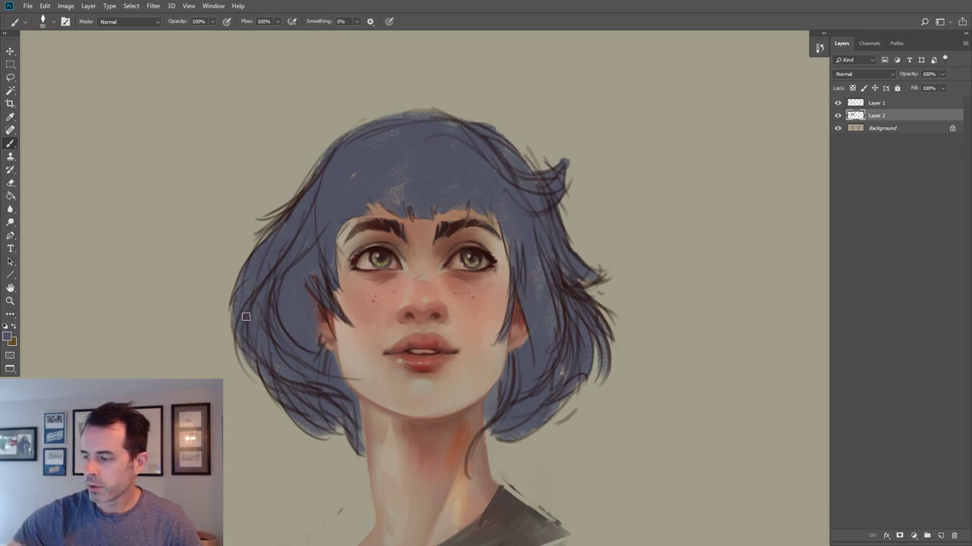
# Cover the speckled gaps in the blue base on the crown and fringe.
pyautogui.moveTo(354, 173); pyautogui.dragTo(380, 143)
pyautogui.press('[')
pyautogui.moveTo(415, 181)
pyautogui.mouseDown()
pyautogui.moveTo(404, 206)
pyautogui.moveTo(415, 180)
pyautogui.mouseUp()
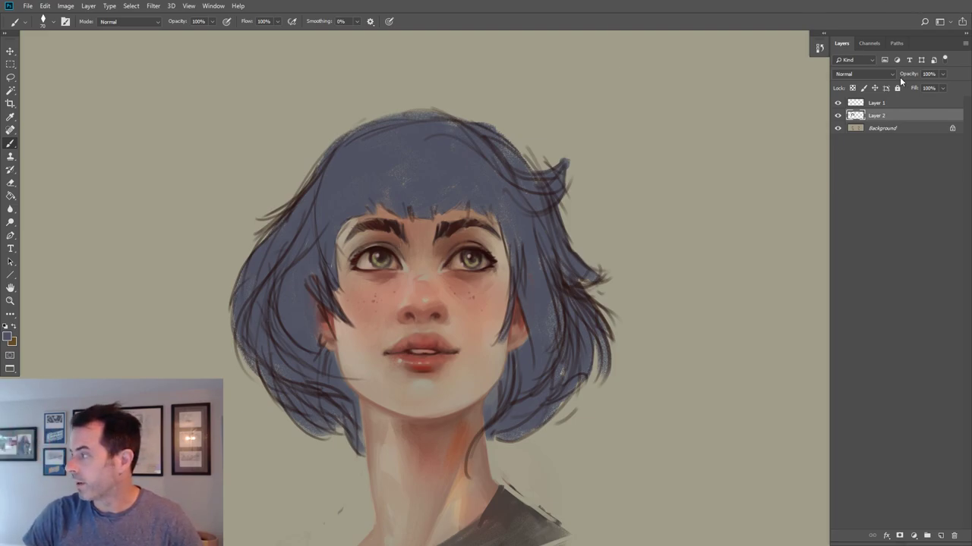
# Add a new layer above the sketch and choose a very dark blue brush colour based on the sampled hair blue.
pyautogui.click(892, 104)
pyautogui.click(940, 536)
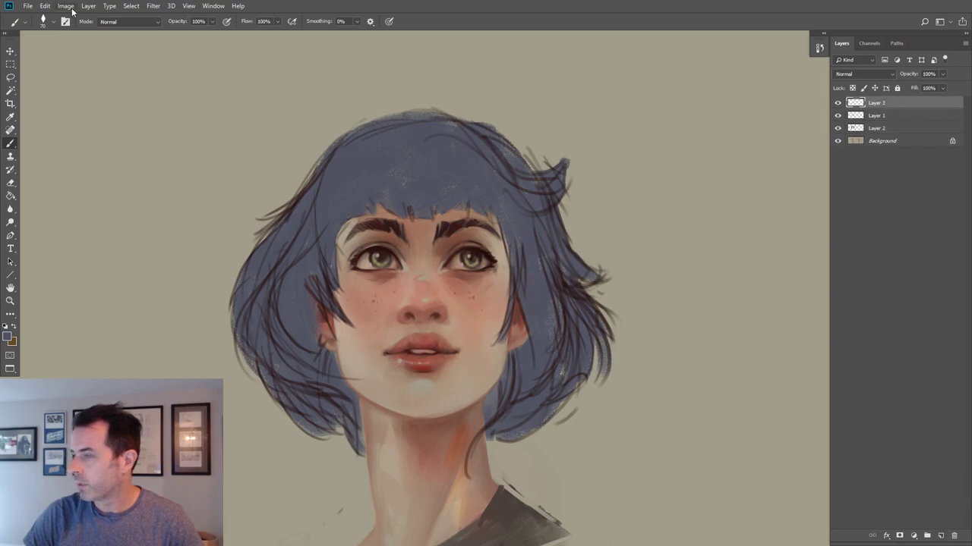
pyautogui.keyDown('alt'); pyautogui.click(301, 197); pyautogui.keyUp('alt')
pyautogui.keyDown('alt'); pyautogui.click(351, 197); pyautogui.keyUp('alt')
pyautogui.click(7, 335)
pyautogui.click(545, 234)
pyautogui.click(531, 279)
pyautogui.click(725, 166)
pyautogui.press('b')
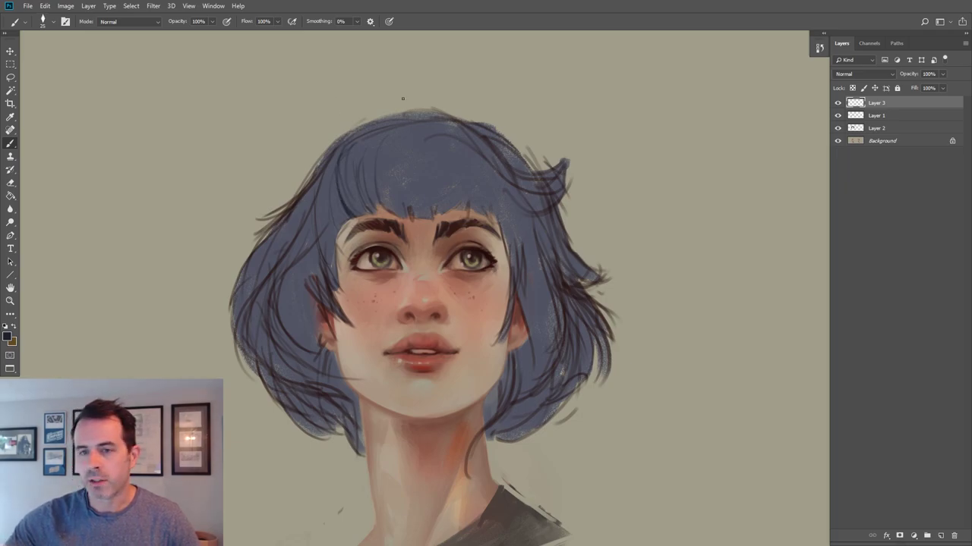
# Draw dark blue strands down the middle and right part of the fringe to its lower edge.
pyautogui.moveTo(401, 183); pyautogui.dragTo(406, 218)
pyautogui.moveTo(405, 143); pyautogui.dragTo(404, 187)
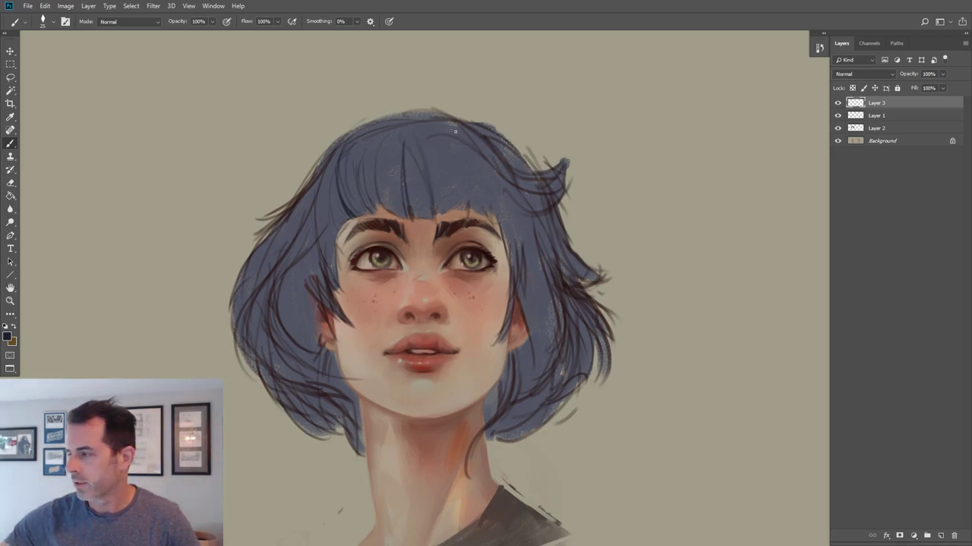
pyautogui.moveTo(453, 171); pyautogui.dragTo(435, 219)
pyautogui.moveTo(452, 146); pyautogui.dragTo(438, 213)
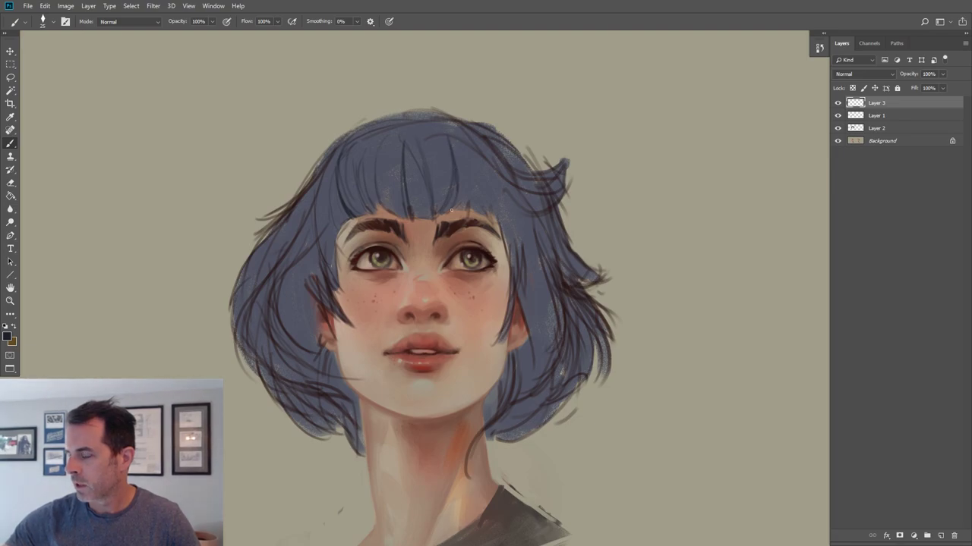
pyautogui.moveTo(453, 145); pyautogui.dragTo(473, 212)
pyautogui.press('[')
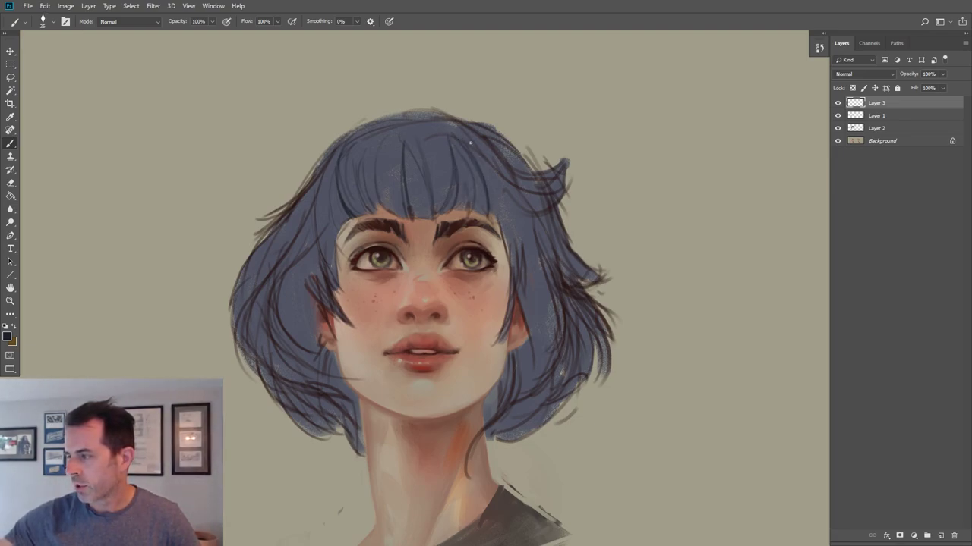
pyautogui.moveTo(470, 148); pyautogui.dragTo(489, 221)
# Draw dark strands sweeping from the fringe into the right side hair, and arc more over the left crown.
pyautogui.press(']')
pyautogui.moveTo(481, 152); pyautogui.dragTo(510, 236)
pyautogui.moveTo(489, 184)
pyautogui.mouseDown()
pyautogui.moveTo(509, 236)
pyautogui.moveTo(545, 284)
pyautogui.mouseUp()
pyautogui.moveTo(503, 214)
pyautogui.mouseDown()
pyautogui.moveTo(551, 292)
pyautogui.moveTo(541, 264)
pyautogui.mouseUp()
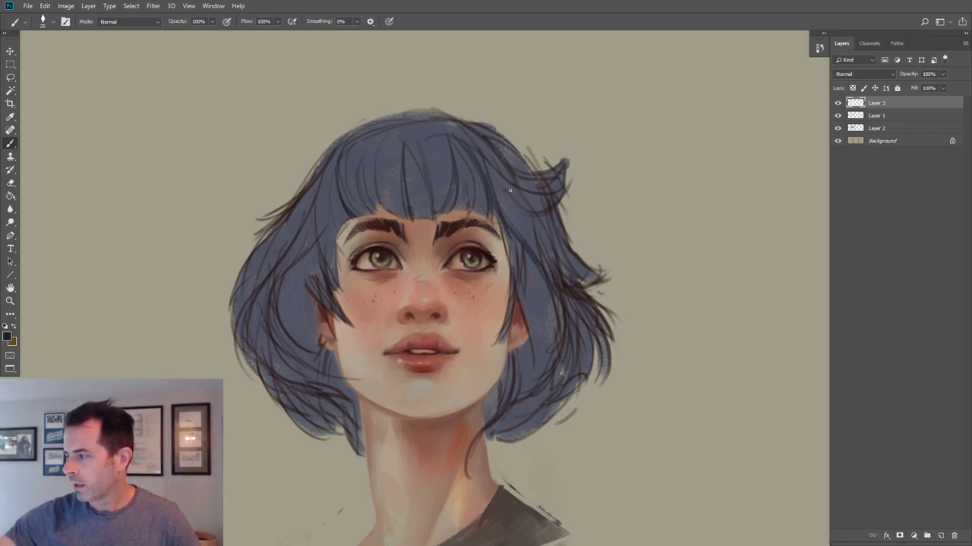
pyautogui.moveTo(495, 170); pyautogui.dragTo(539, 240)
pyautogui.press(']')
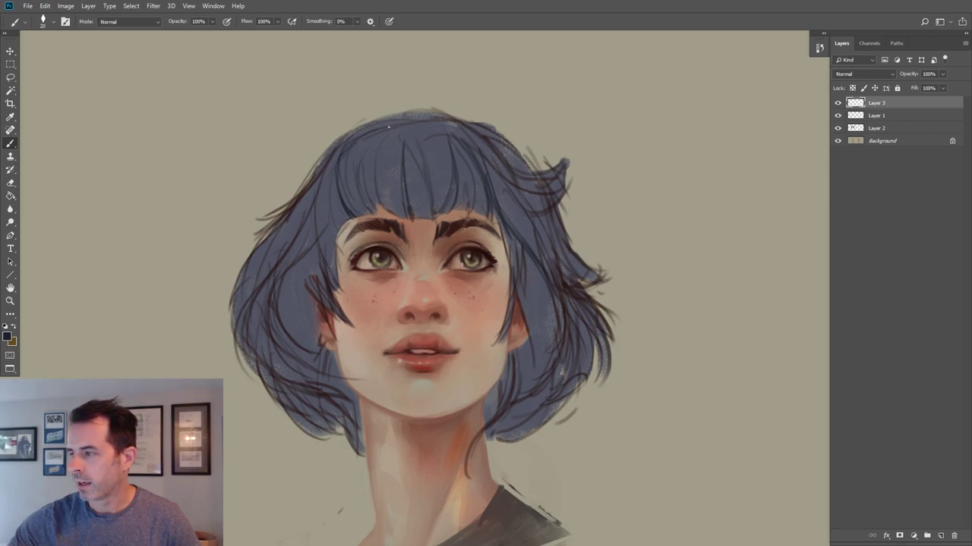
pyautogui.moveTo(328, 176)
pyautogui.mouseDown()
pyautogui.moveTo(367, 137)
pyautogui.moveTo(413, 117)
pyautogui.mouseUp()
pyautogui.moveTo(359, 135); pyautogui.dragTo(433, 117)
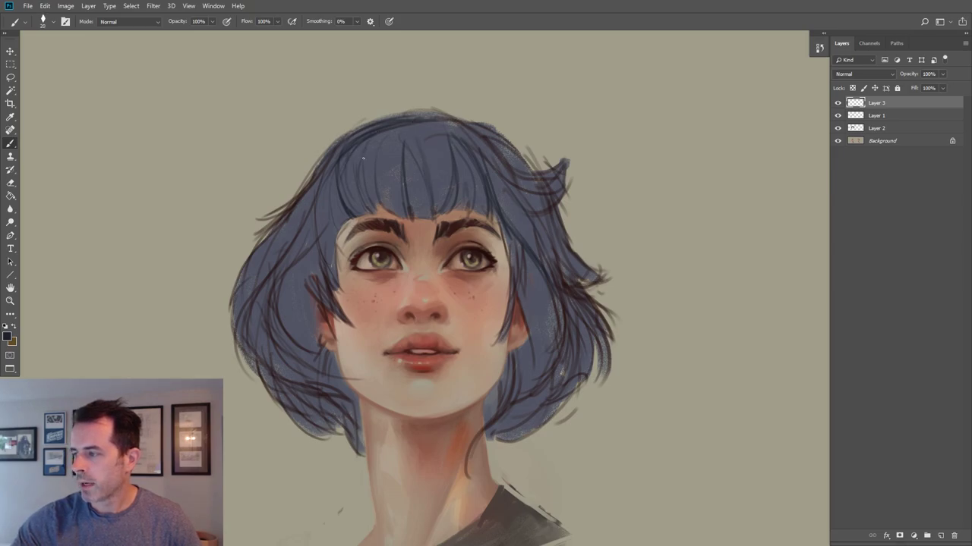
# Try an extra strand in the left part of the fringe, and undo the most recent strokes.
pyautogui.press(']')
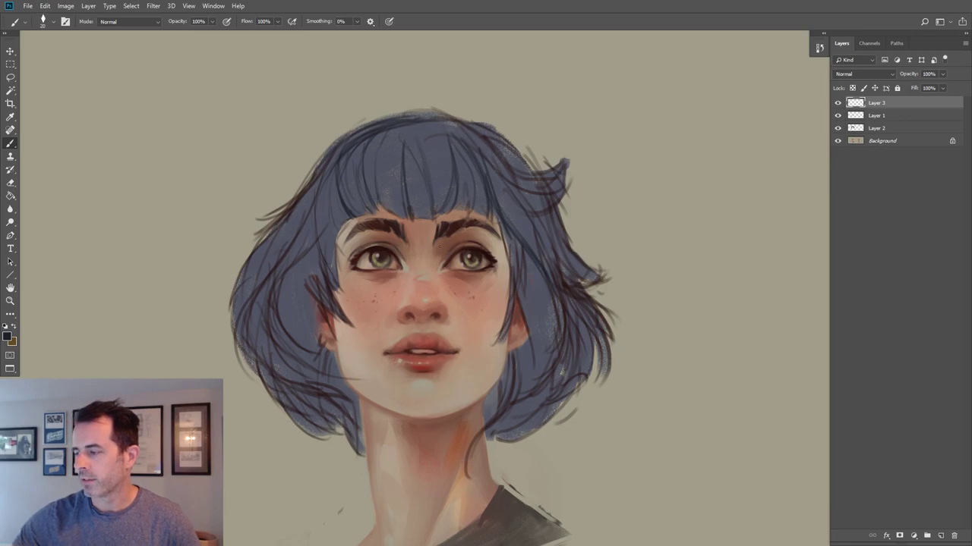
pyautogui.moveTo(386, 166); pyautogui.dragTo(393, 208)
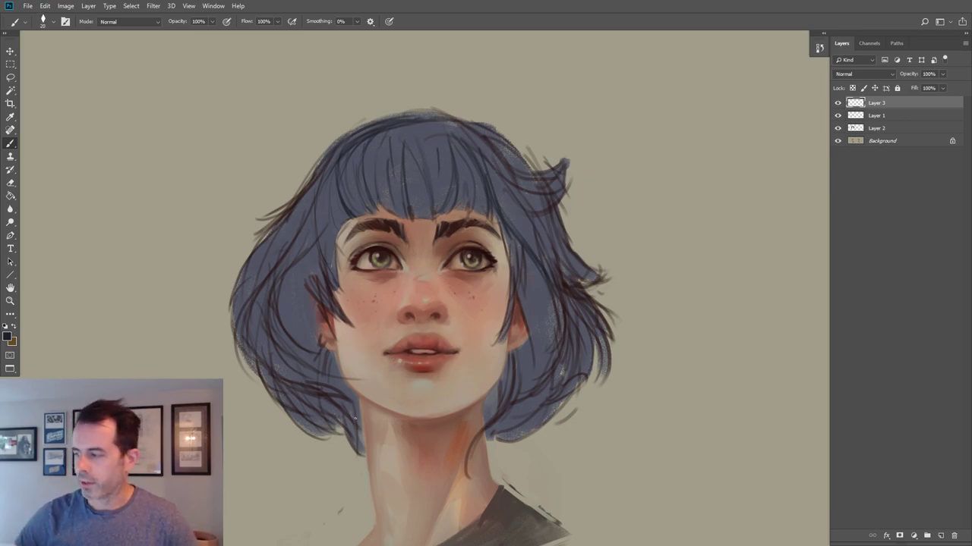
pyautogui.hotkey('ctrl', 'alt', 'z')
pyautogui.hotkey('ctrl', 'alt', 'z')
pyautogui.hotkey('ctrl', 'alt', 'z')
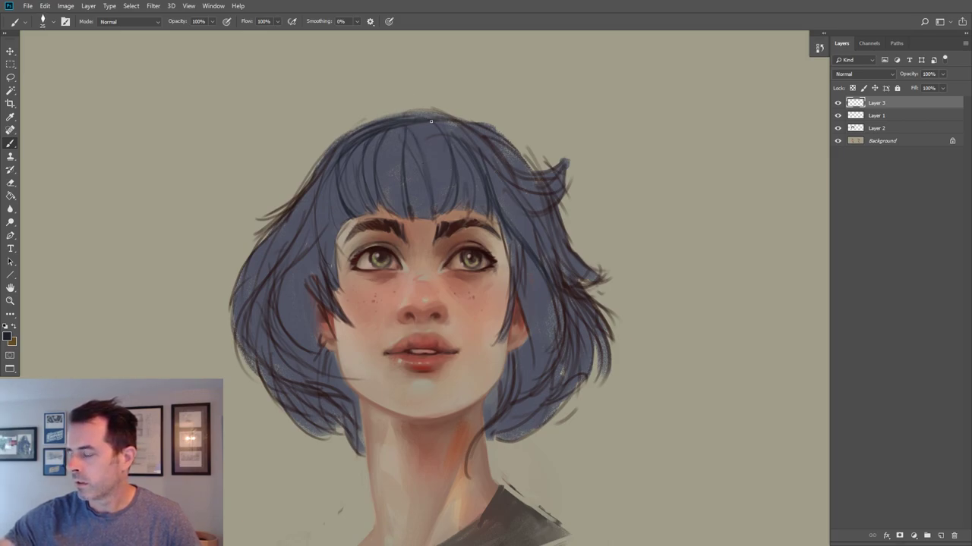
# Draw dark strands along the upper right crown and from the left temple down around the left ear.
pyautogui.moveTo(448, 124)
pyautogui.mouseDown()
pyautogui.moveTo(492, 167)
pyautogui.moveTo(510, 164)
pyautogui.mouseUp()
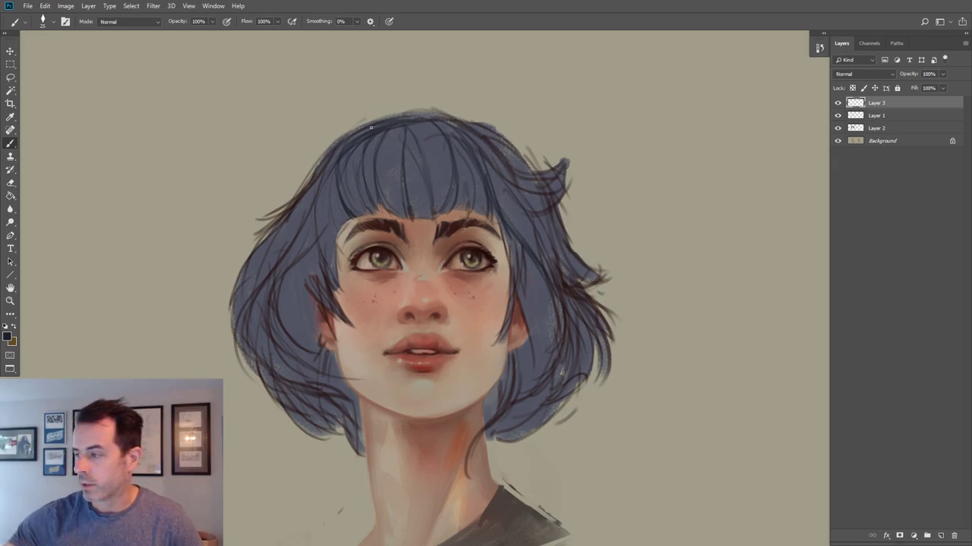
pyautogui.press('[')
pyautogui.moveTo(343, 207)
pyautogui.mouseDown()
pyautogui.moveTo(335, 273)
pyautogui.moveTo(336, 239)
pyautogui.moveTo(295, 270)
pyautogui.moveTo(279, 308)
pyautogui.moveTo(311, 239)
pyautogui.moveTo(277, 284)
pyautogui.moveTo(269, 346)
pyautogui.mouseUp()
pyautogui.press('[')
pyautogui.press(']')
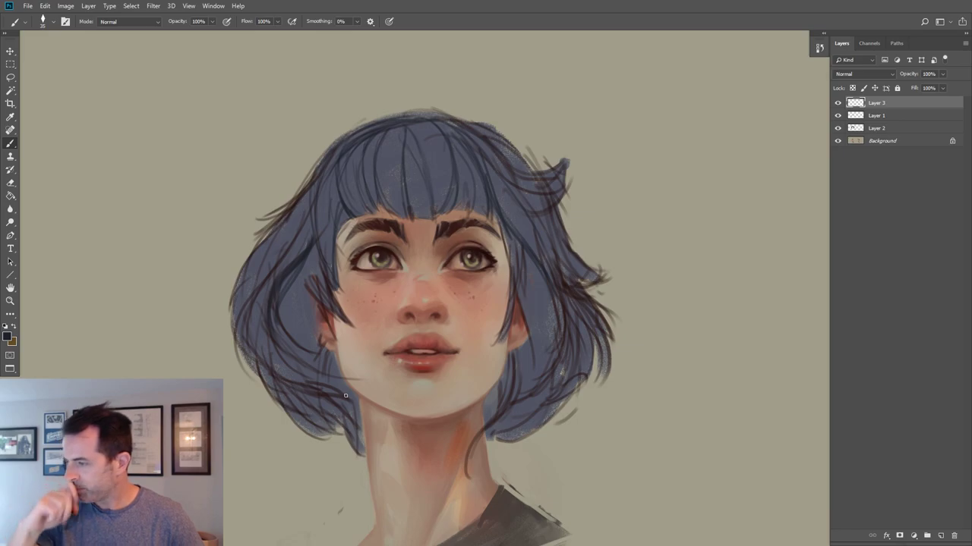
pyautogui.moveTo(301, 270); pyautogui.dragTo(313, 297)
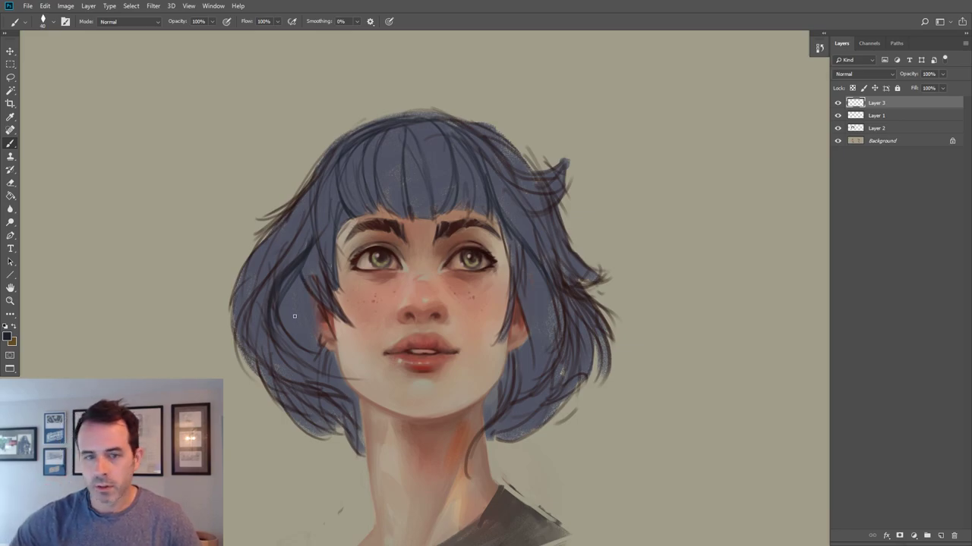
# Try shading the hair beside the left ear with broad dark strokes, and undo them.
pyautogui.press(']')
pyautogui.press(']')
pyautogui.press(']')
pyautogui.moveTo(299, 296); pyautogui.dragTo(285, 322)
pyautogui.moveTo(307, 298)
pyautogui.mouseDown()
pyautogui.moveTo(295, 334)
pyautogui.moveTo(303, 337)
pyautogui.mouseUp()
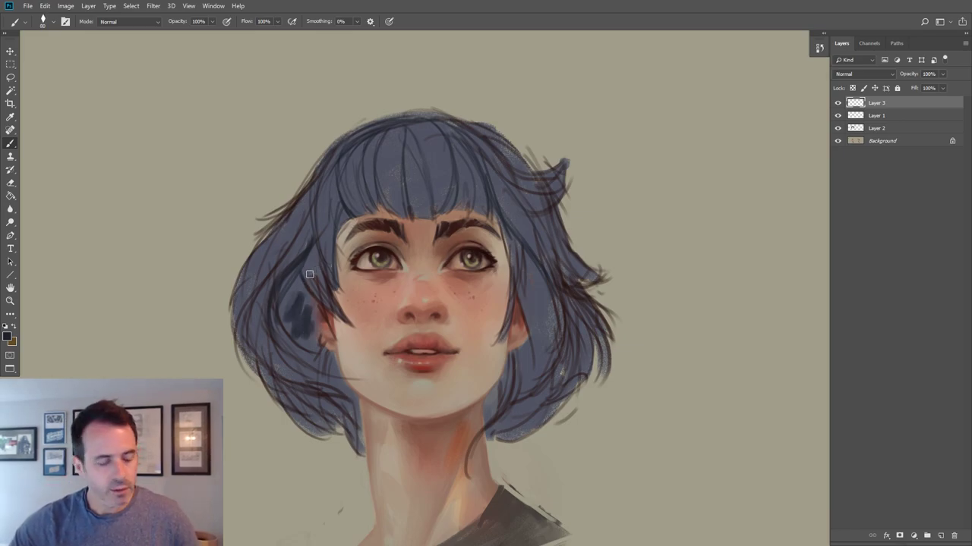
pyautogui.hotkey('ctrl', 'z')
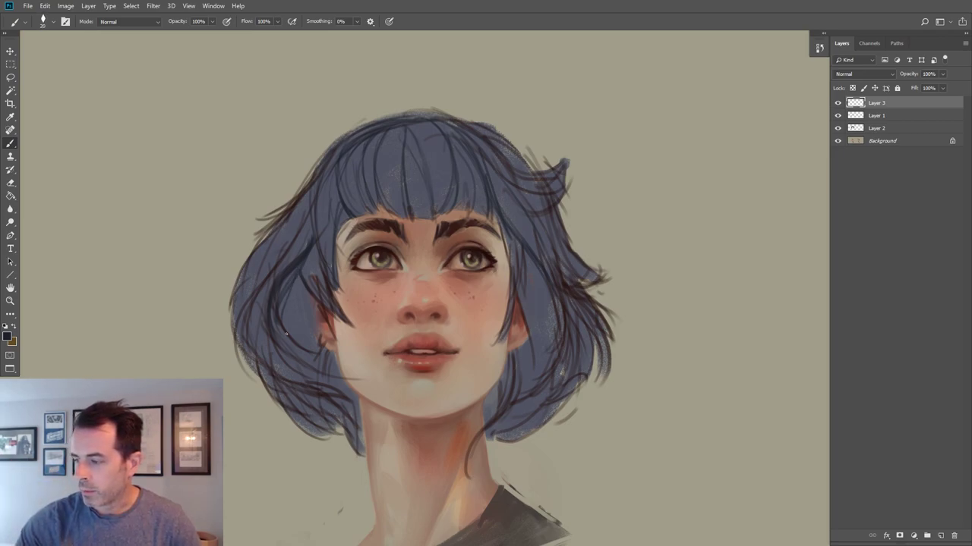
# Draw thin dark strands through the inner hair beside the left ear.
pyautogui.moveTo(295, 283)
pyautogui.mouseDown()
pyautogui.moveTo(289, 334)
pyautogui.moveTo(312, 346)
pyautogui.mouseUp()
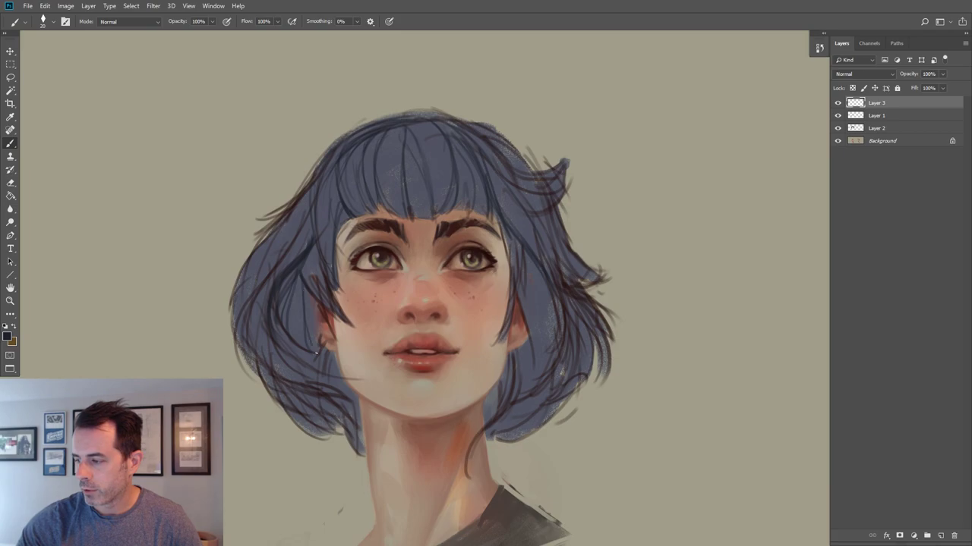
pyautogui.press('[')
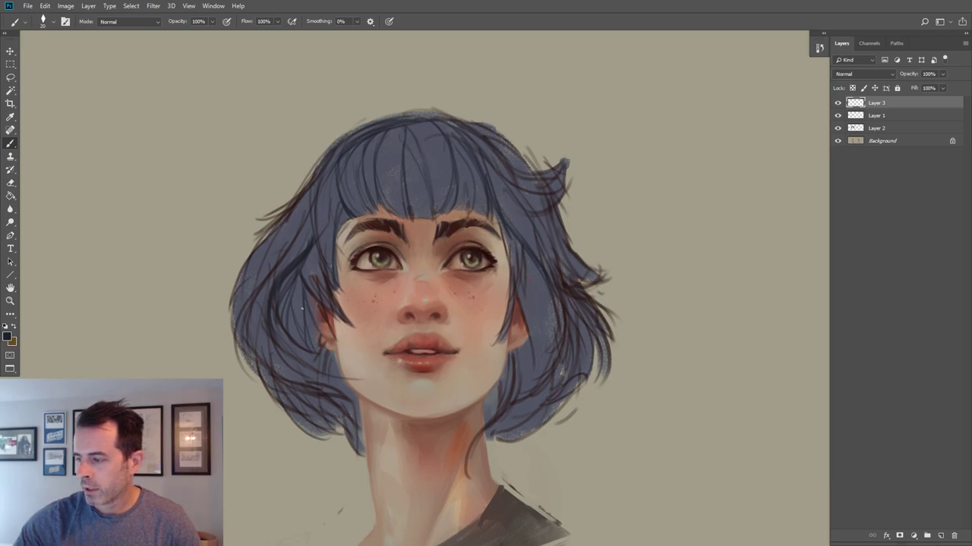
pyautogui.press(']')
pyautogui.press(']')
pyautogui.moveTo(284, 280)
pyautogui.mouseDown()
pyautogui.moveTo(282, 321)
pyautogui.moveTo(304, 346)
pyautogui.mouseUp()
pyautogui.moveTo(310, 311); pyautogui.dragTo(316, 342)
# Shade the lower left hair below the ear with broader dark strokes from a larger brush.
pyautogui.press(']')
pyautogui.press(']')
pyautogui.press(']')
pyautogui.moveTo(255, 334)
pyautogui.mouseDown()
pyautogui.moveTo(278, 384)
pyautogui.moveTo(311, 397)
pyautogui.mouseUp()
pyautogui.moveTo(322, 363); pyautogui.dragTo(334, 389)
pyautogui.press('[')
pyautogui.press('[')
pyautogui.press('[')
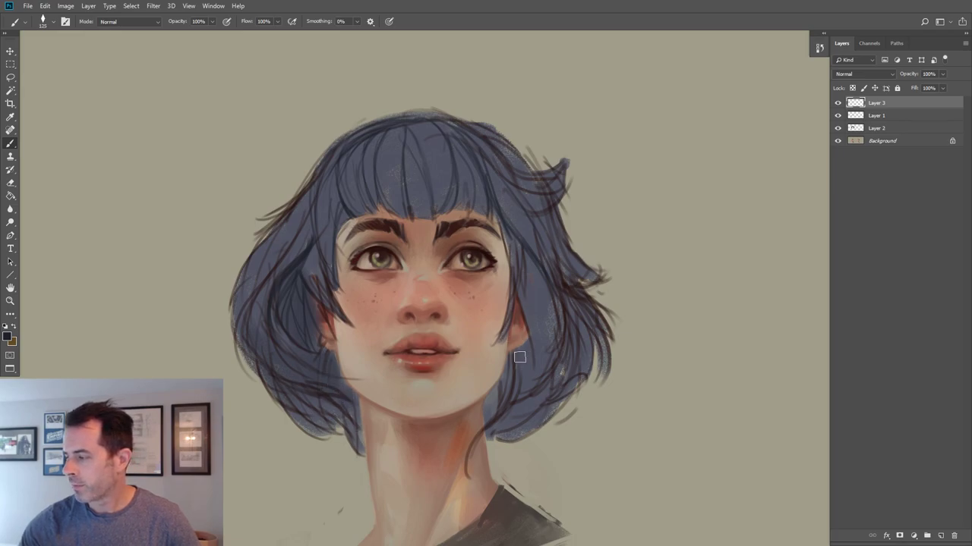
# Draw dark strands through the hair beside the right ear with a smaller brush.
pyautogui.press('[')
pyautogui.press('[')
pyautogui.moveTo(522, 300); pyautogui.dragTo(532, 365)
pyautogui.moveTo(550, 279)
pyautogui.mouseDown()
pyautogui.moveTo(560, 349)
pyautogui.moveTo(524, 396)
pyautogui.mouseUp()
pyautogui.press(']')
# Sample the hair's mid blue and paint it over the sketch lines in the lower left curl.
pyautogui.keyDown('alt'); pyautogui.click(291, 222); pyautogui.keyUp('alt')
pyautogui.moveTo(258, 334)
pyautogui.mouseDown()
pyautogui.moveTo(292, 362)
pyautogui.moveTo(267, 360)
pyautogui.moveTo(290, 361)
pyautogui.mouseUp()
pyautogui.press('[')
pyautogui.moveTo(255, 316); pyautogui.dragTo(324, 383)
# Paint mid blue over the sketch lines beside the right ear, in the right outer curls and along the upper left side.
pyautogui.press(']')
pyautogui.press(']')
pyautogui.moveTo(552, 348); pyautogui.dragTo(538, 378)
pyautogui.moveTo(530, 314); pyautogui.dragTo(529, 385)
pyautogui.press(']')
pyautogui.moveTo(551, 326); pyautogui.dragTo(538, 383)
pyautogui.moveTo(584, 330); pyautogui.dragTo(565, 380)
pyautogui.moveTo(583, 346); pyautogui.dragTo(557, 396)
pyautogui.moveTo(580, 296); pyautogui.dragTo(596, 329)
pyautogui.press(']')
pyautogui.moveTo(301, 238)
pyautogui.mouseDown()
pyautogui.moveTo(254, 278)
pyautogui.moveTo(283, 234)
pyautogui.mouseUp()
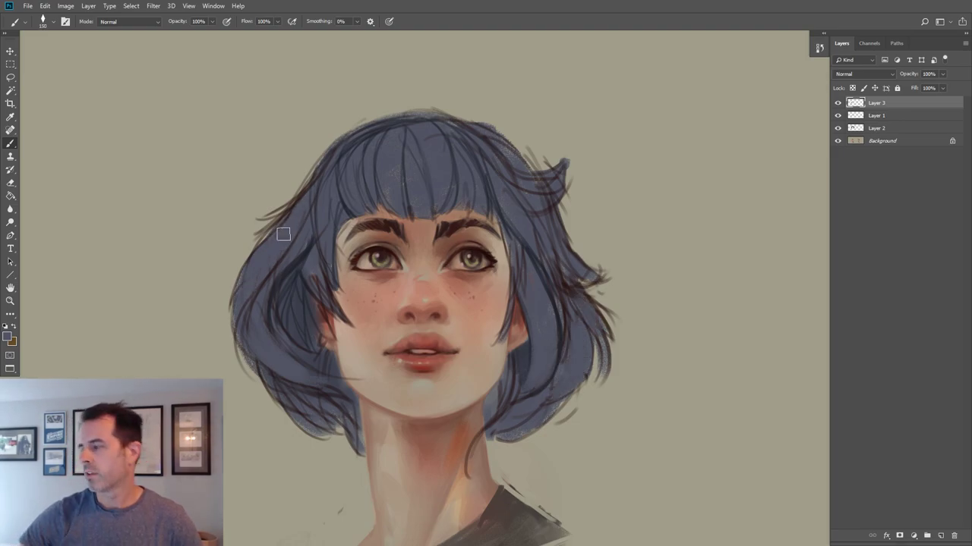
# Fill the two flicked locks on the right side with solid mid blue.
pyautogui.press('[')
pyautogui.press('[')
pyautogui.press('[')
pyautogui.press('[')
pyautogui.press('[')
pyautogui.moveTo(527, 196)
pyautogui.mouseDown()
pyautogui.moveTo(564, 194)
pyautogui.moveTo(524, 179)
pyautogui.moveTo(561, 167)
pyautogui.mouseUp()
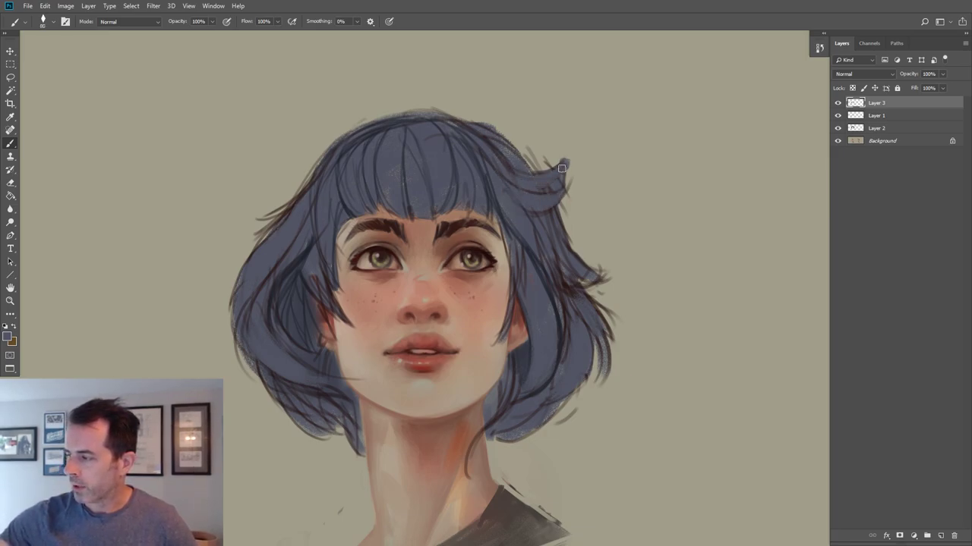
pyautogui.press(']')
pyautogui.press(']')
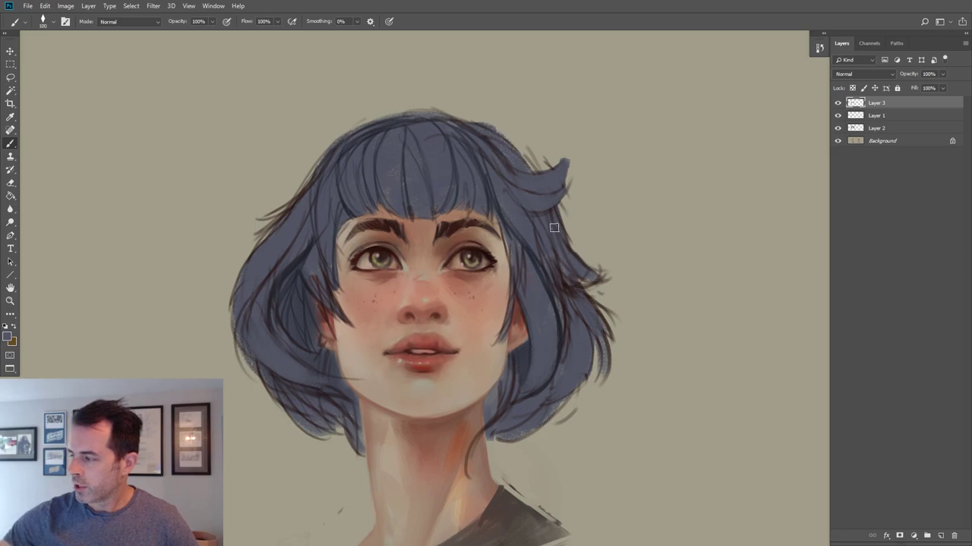
pyautogui.moveTo(553, 227)
pyautogui.mouseDown()
pyautogui.moveTo(591, 277)
pyautogui.moveTo(583, 275)
pyautogui.mouseUp()
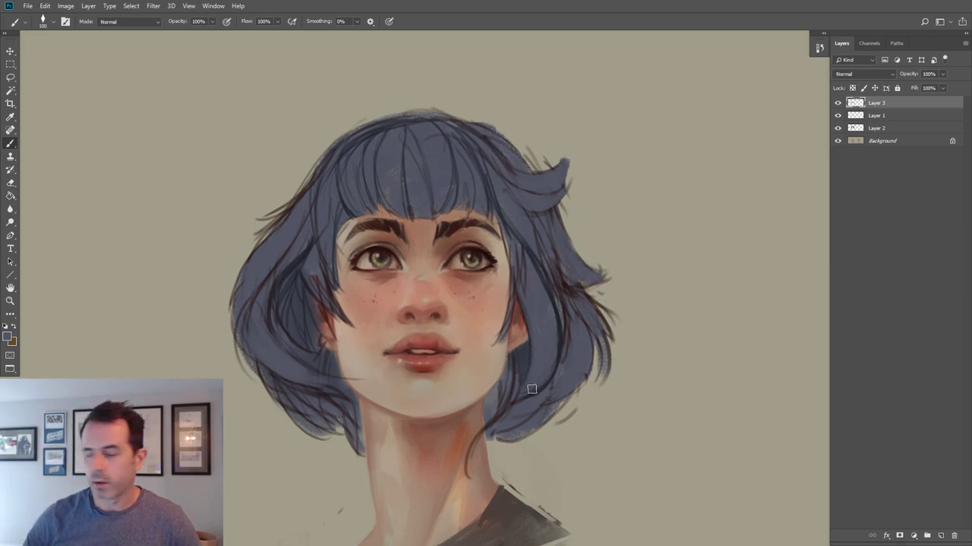
# Sample a dark hair tone and define the edges and pointed tips of both right flicks with thin dark strokes.
pyautogui.keyDown('alt'); pyautogui.click(273, 298); pyautogui.keyUp('alt')
pyautogui.press('[')
pyautogui.press('[')
pyautogui.press('[')
pyautogui.press('[')
pyautogui.press('[')
pyautogui.press('[')
pyautogui.press('[')
pyautogui.press('[')
pyautogui.moveTo(529, 167); pyautogui.dragTo(544, 168)
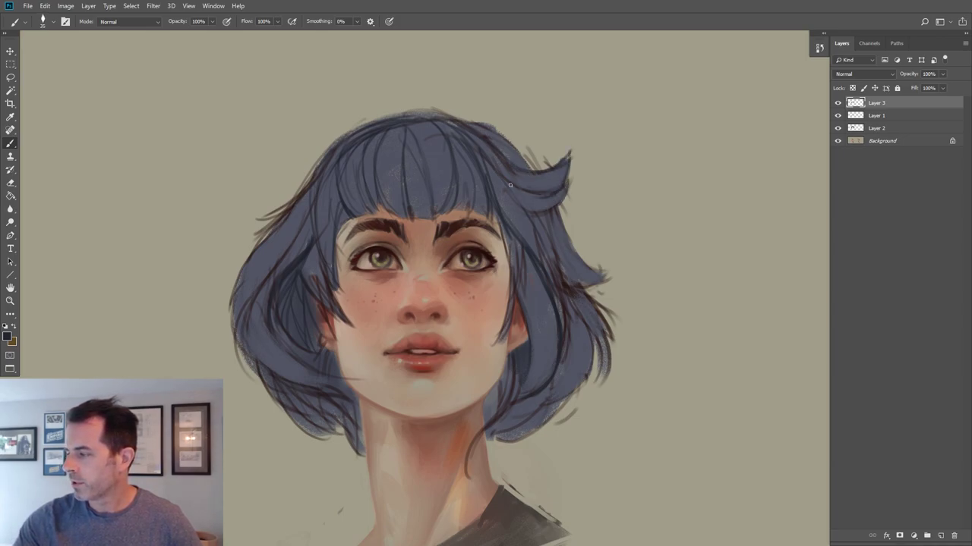
pyautogui.press('[')
pyautogui.press('[')
pyautogui.moveTo(489, 164); pyautogui.dragTo(538, 232)
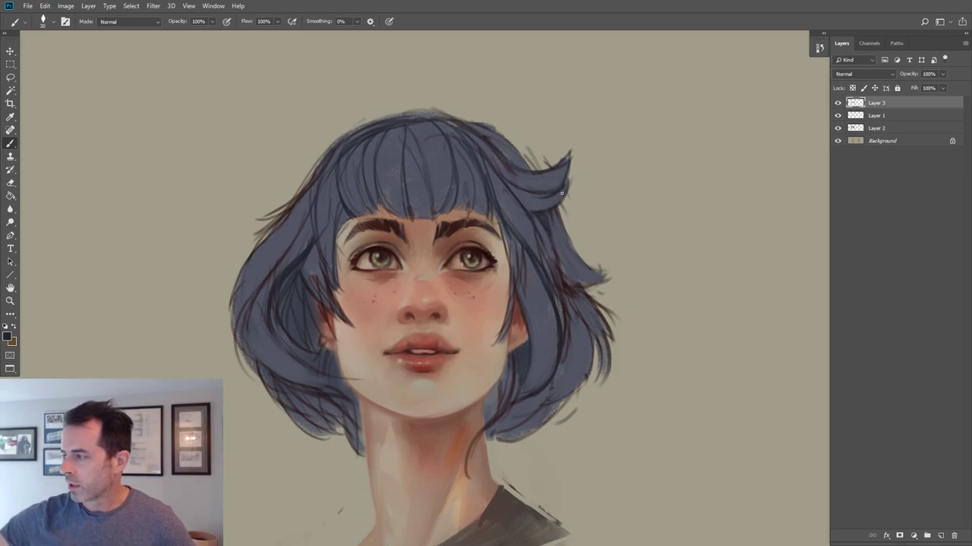
pyautogui.moveTo(568, 240)
pyautogui.mouseDown()
pyautogui.moveTo(611, 280)
pyautogui.moveTo(562, 273)
pyautogui.moveTo(608, 278)
pyautogui.moveTo(592, 285)
pyautogui.moveTo(587, 264)
pyautogui.moveTo(609, 277)
pyautogui.mouseUp()
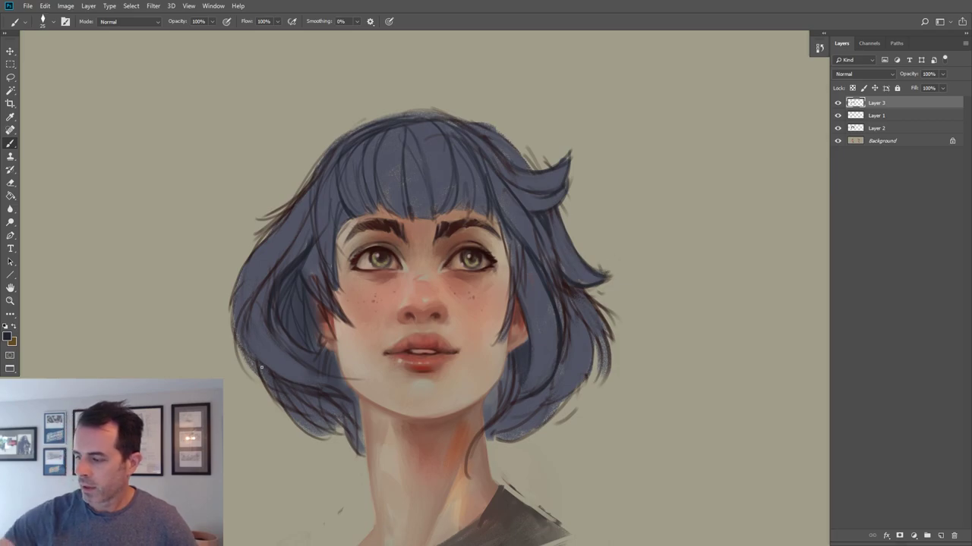
# Darken the fold of the lower left curl with a fine brush and shade the left hair with a larger one.
pyautogui.moveTo(262, 373)
pyautogui.mouseDown()
pyautogui.moveTo(293, 412)
pyautogui.moveTo(277, 377)
pyautogui.mouseUp()
pyautogui.press(']')
pyautogui.press(']')
pyautogui.press(']')
pyautogui.press(']')
pyautogui.press(']')
pyautogui.press(']')
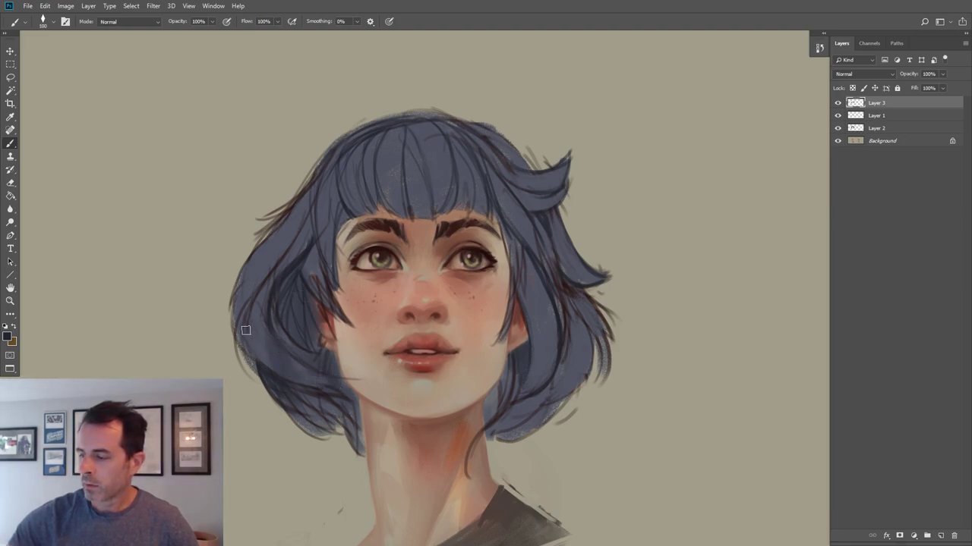
pyautogui.moveTo(308, 216); pyautogui.dragTo(290, 254)
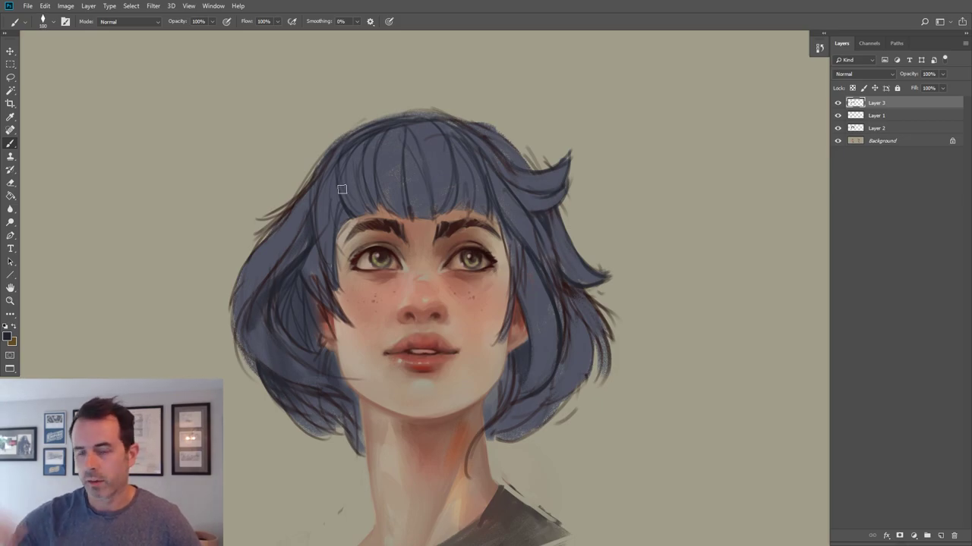
# Shade the lower right hair below the ear with broad dark strokes.
pyautogui.press(']')
pyautogui.press(']')
pyautogui.press(']')
pyautogui.press(']')
pyautogui.moveTo(536, 356)
pyautogui.mouseDown()
pyautogui.moveTo(552, 343)
pyautogui.moveTo(566, 387)
pyautogui.moveTo(523, 405)
pyautogui.moveTo(512, 374)
pyautogui.moveTo(489, 399)
pyautogui.moveTo(513, 361)
pyautogui.moveTo(486, 423)
pyautogui.moveTo(514, 372)
pyautogui.mouseUp()
# Darken the lower left hair tip beside the neck with a smaller brush.
pyautogui.press('[')
pyautogui.press('[')
pyautogui.press('[')
pyautogui.press('[')
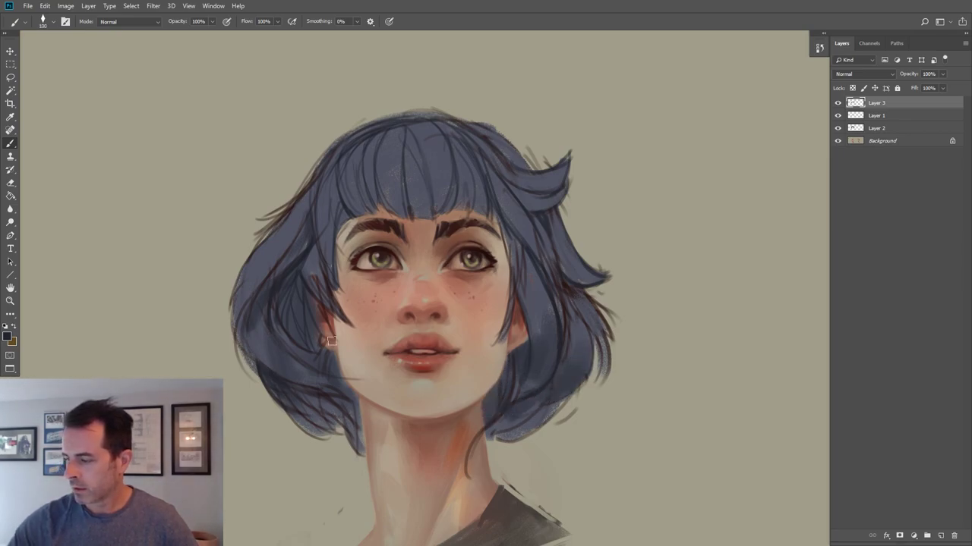
pyautogui.moveTo(341, 403)
pyautogui.mouseDown()
pyautogui.moveTo(354, 419)
pyautogui.moveTo(352, 396)
pyautogui.moveTo(363, 456)
pyautogui.mouseUp()
# Darken the right outer curl below the lower flick and the hair beneath the lower left curl.
pyautogui.press('[')
pyautogui.press('[')
pyautogui.press('[')
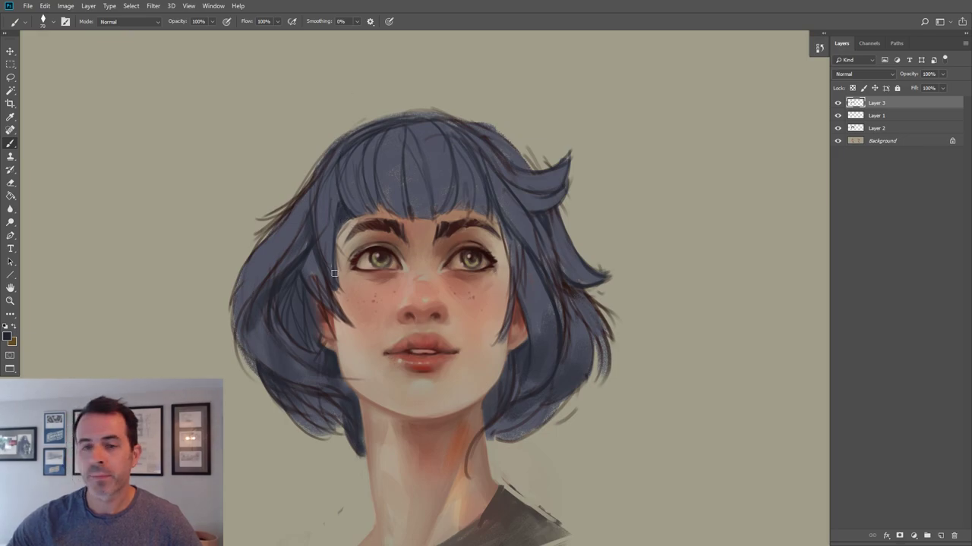
pyautogui.moveTo(557, 293)
pyautogui.mouseDown()
pyautogui.moveTo(559, 324)
pyautogui.moveTo(586, 313)
pyautogui.moveTo(609, 342)
pyautogui.mouseUp()
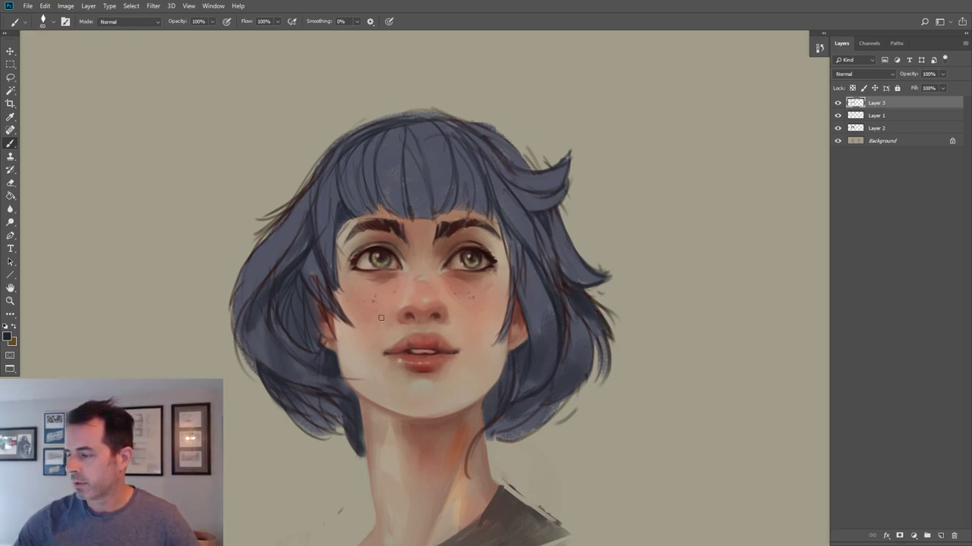
pyautogui.moveTo(255, 361); pyautogui.dragTo(330, 392)
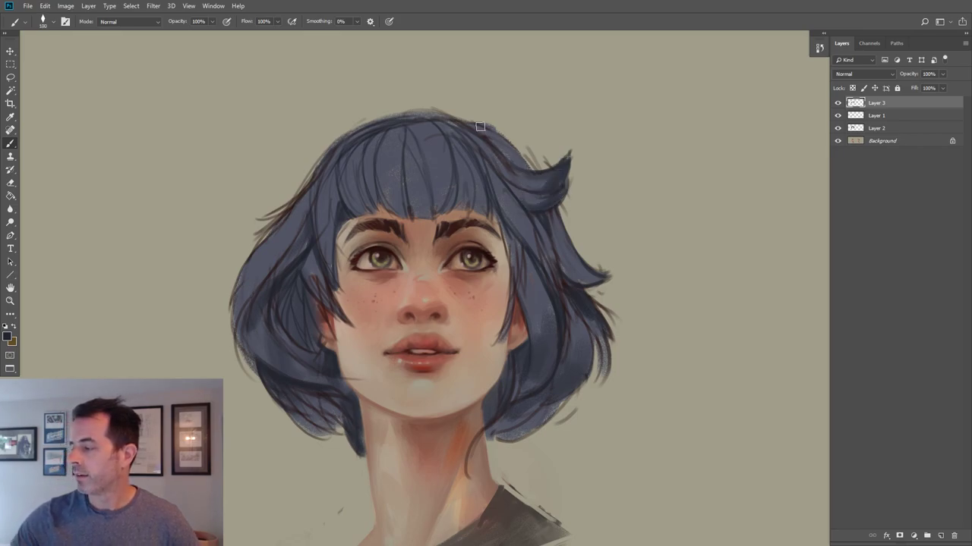
# Add a new layer above Layer 3.
pyautogui.click(940, 536)
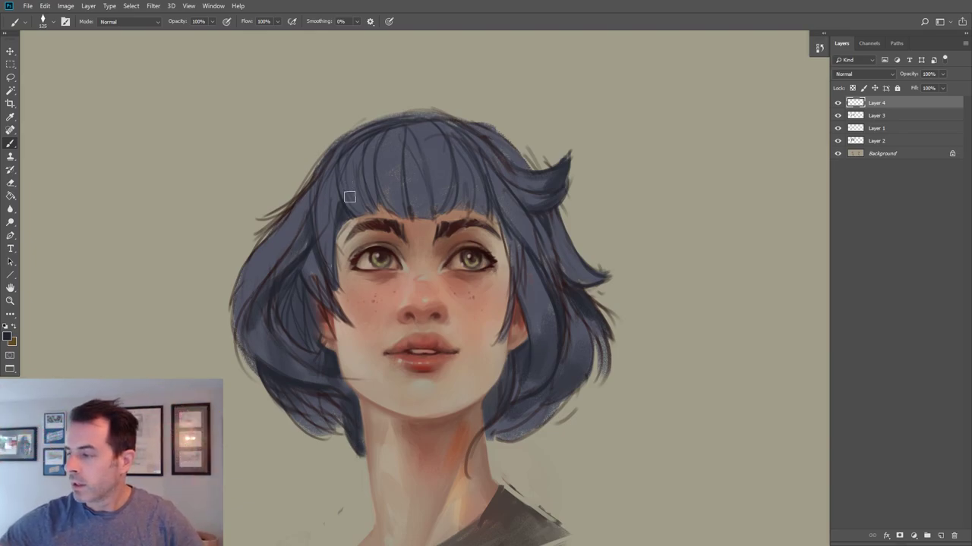
# Try a light band across the fringe and right side hair using the sampled background colour, and undo it.
pyautogui.keyDown('alt'); pyautogui.click(577, 100); pyautogui.keyUp('alt')
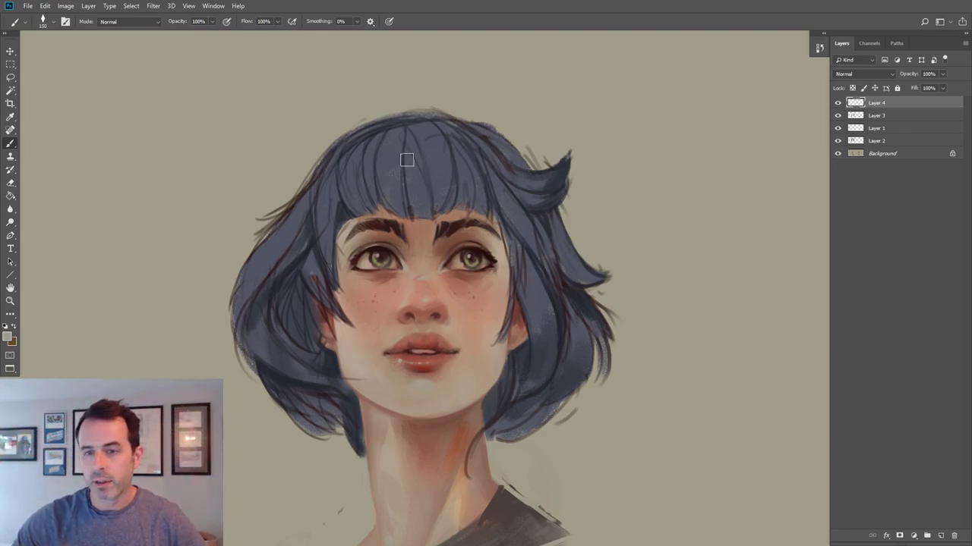
pyautogui.press(']')
pyautogui.moveTo(326, 189)
pyautogui.mouseDown()
pyautogui.moveTo(396, 169)
pyautogui.moveTo(504, 176)
pyautogui.moveTo(411, 162)
pyautogui.moveTo(435, 161)
pyautogui.moveTo(532, 207)
pyautogui.moveTo(548, 260)
pyautogui.mouseUp()
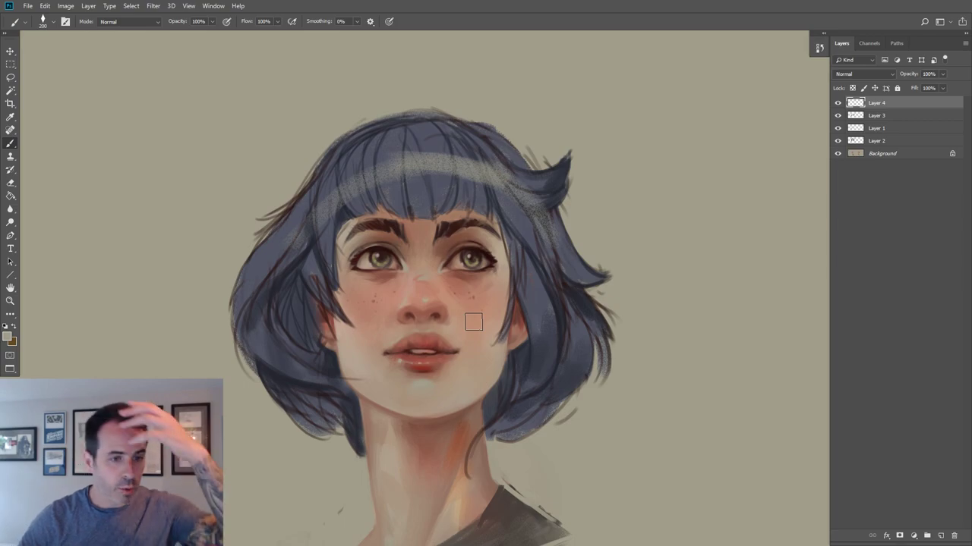
pyautogui.hotkey('ctrl', 'z')
pyautogui.hotkey('ctrl', 'z')
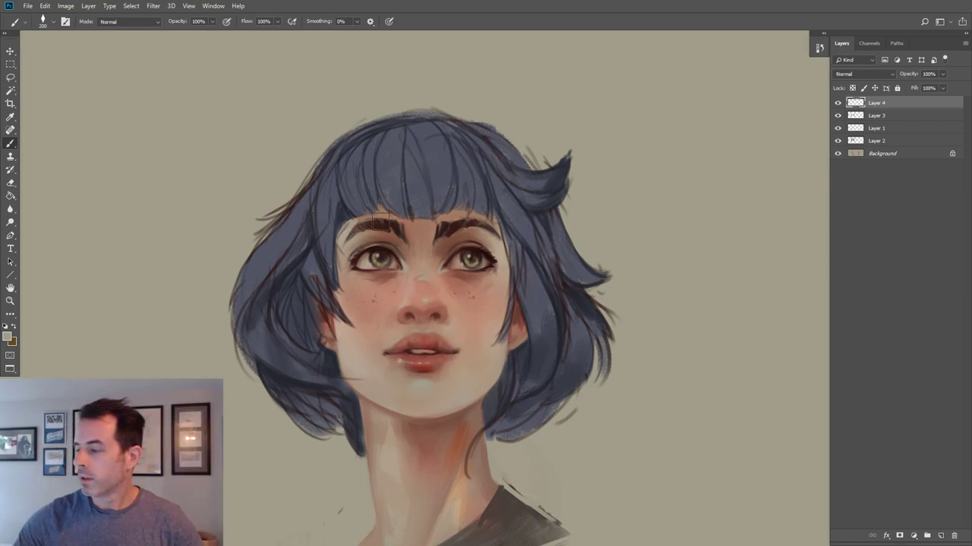
# Sample a dark hair tone and shade the lower part of the fringe with a large brush.
pyautogui.keyDown('alt'); pyautogui.click(343, 209); pyautogui.keyUp('alt')
pyautogui.press(']')
pyautogui.press('[')
pyautogui.press('[')
pyautogui.press('[')
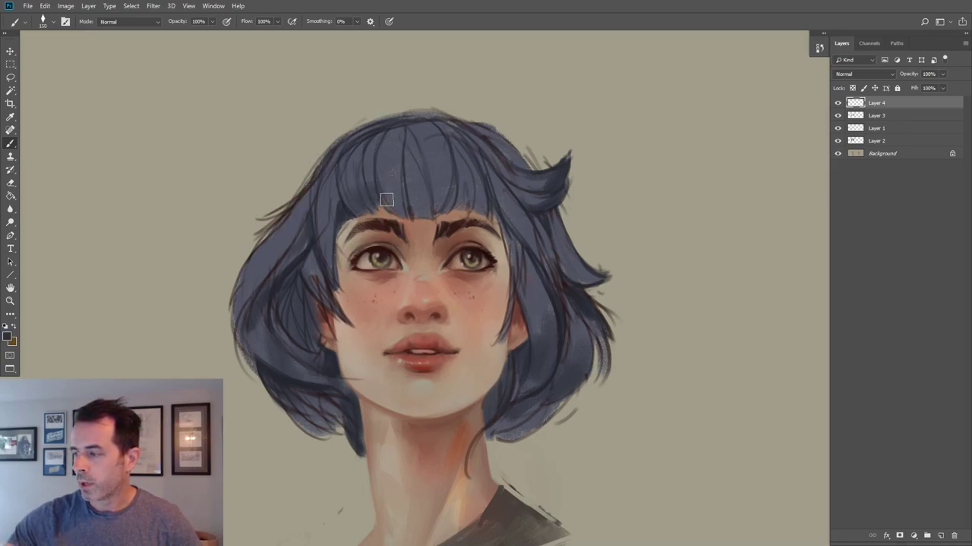
pyautogui.press(']')
pyautogui.press(']')
pyautogui.press(']')
pyautogui.moveTo(429, 210); pyautogui.dragTo(486, 193)
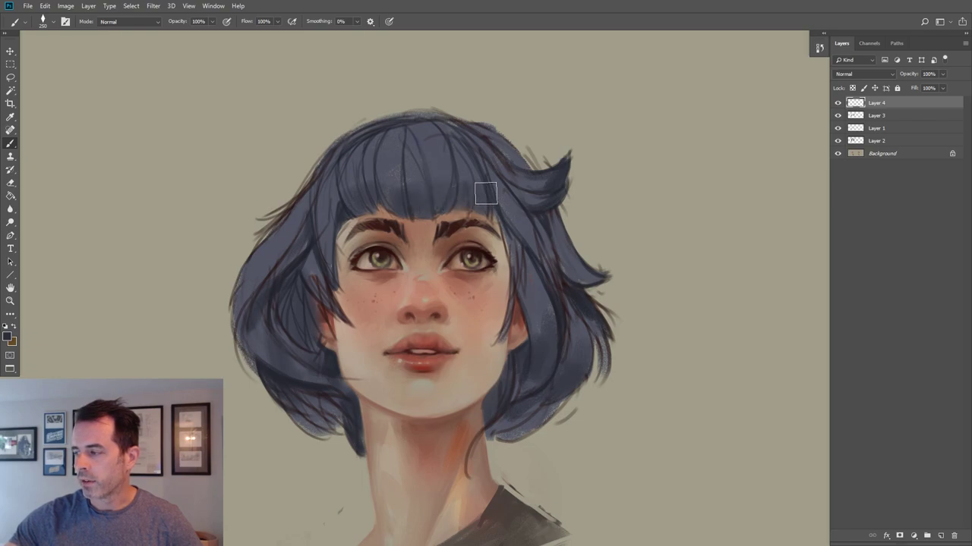
# Shade the crown and upper fringe with darker blue tones sampled from the hair.
pyautogui.keyDown('alt'); pyautogui.click(357, 182); pyautogui.keyUp('alt')
pyautogui.press('[')
pyautogui.press('[')
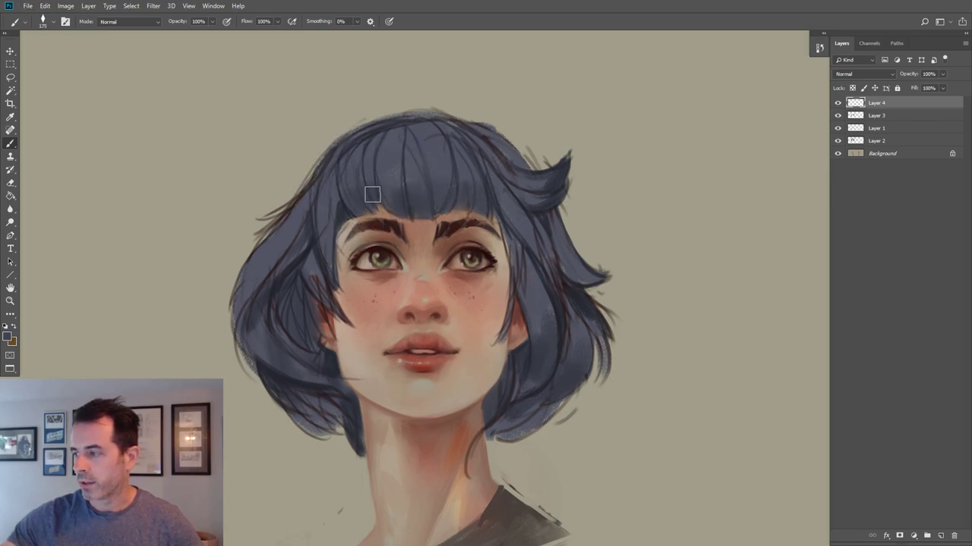
pyautogui.keyDown('alt'); pyautogui.click(317, 242); pyautogui.keyUp('alt')
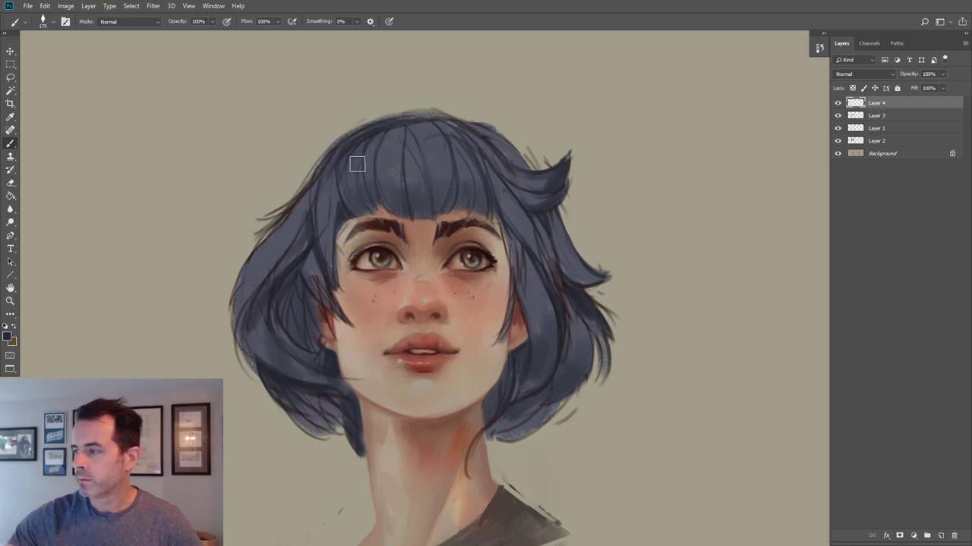
pyautogui.press(']')
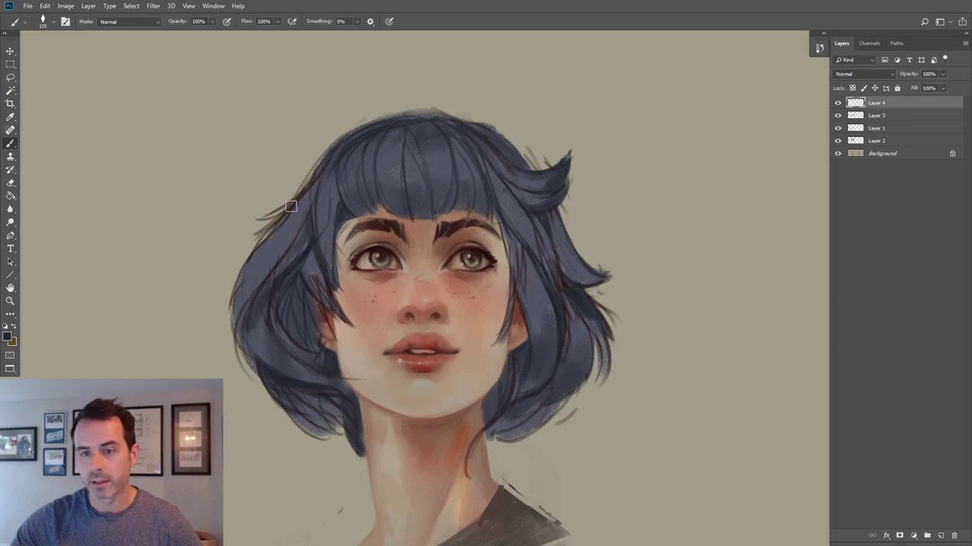
pyautogui.press('[')
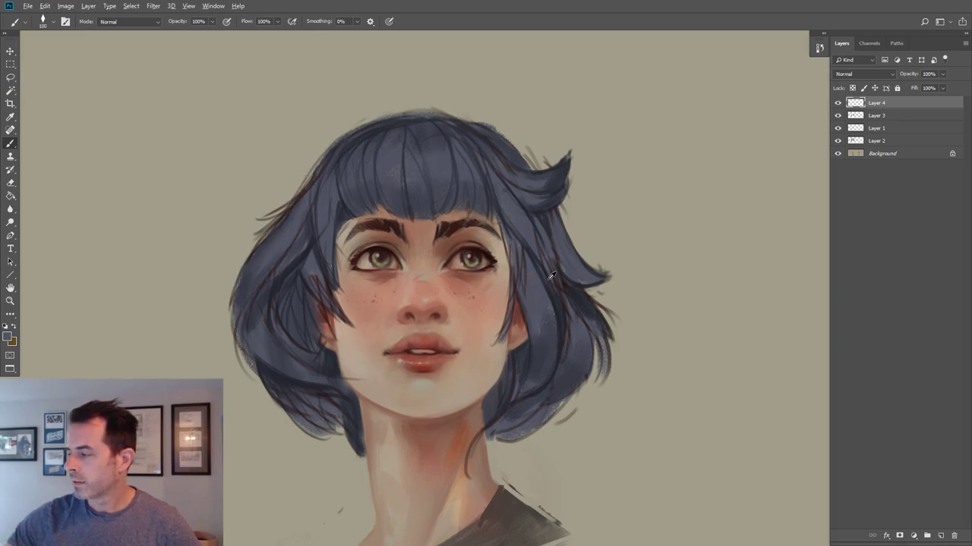
# Sample a dark blue and shade the hair between the right temple and ear with a smaller brush.
pyautogui.keyDown('alt'); pyautogui.click(577, 298); pyautogui.keyUp('alt')
pyautogui.press('[')
pyautogui.press('[')
pyautogui.press('[')
pyautogui.moveTo(525, 253); pyautogui.dragTo(542, 305)
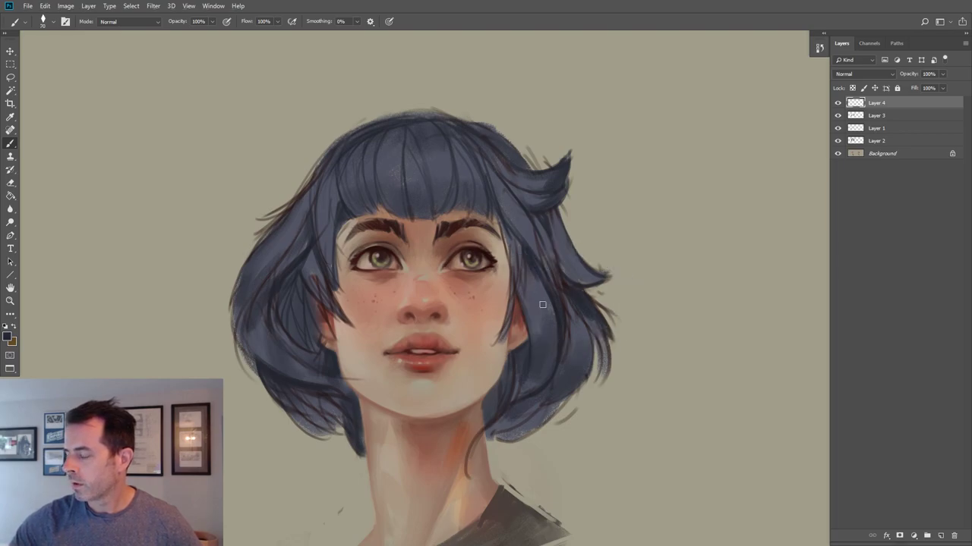
# Paint the left side lock in front of the ear with sampled solid blue.
pyautogui.keyDown('alt'); pyautogui.click(315, 263); pyautogui.keyUp('alt')
pyautogui.moveTo(307, 277); pyautogui.dragTo(332, 303)
pyautogui.press('[')
pyautogui.moveTo(314, 270); pyautogui.dragTo(335, 306)
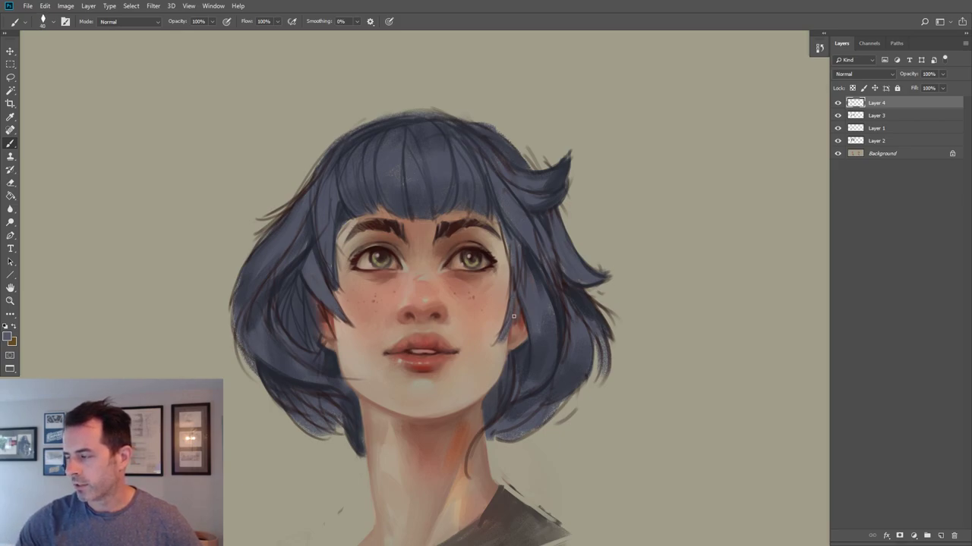
# Shape the right side lock's pointed tip with thin dark strokes in front of the ear.
pyautogui.keyDown('alt'); pyautogui.click(537, 251); pyautogui.keyUp('alt')
pyautogui.press('[')
pyautogui.press('[')
pyautogui.press('[')
pyautogui.moveTo(509, 285); pyautogui.dragTo(497, 341)
pyautogui.moveTo(521, 298); pyautogui.dragTo(494, 345)
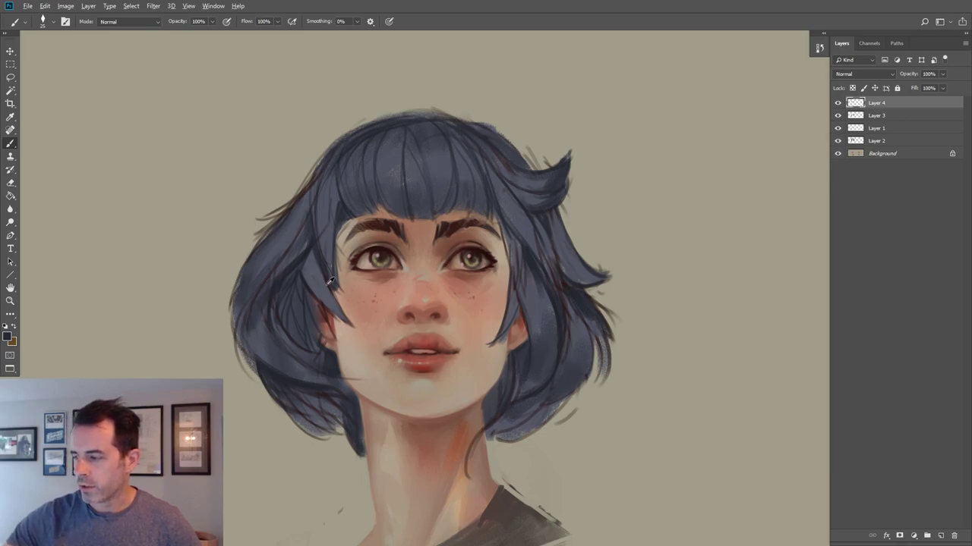
# Try thin dark strands hanging from both side locks over the face, and undo them.
pyautogui.moveTo(334, 292); pyautogui.dragTo(368, 361)
pyautogui.moveTo(326, 249); pyautogui.dragTo(351, 317)
pyautogui.moveTo(501, 220); pyautogui.dragTo(489, 302)
pyautogui.hotkey('ctrl', 'z')
pyautogui.hotkey('ctrl', 'z')
pyautogui.hotkey('ctrl', 'z')
pyautogui.hotkey('ctrl', 'z')
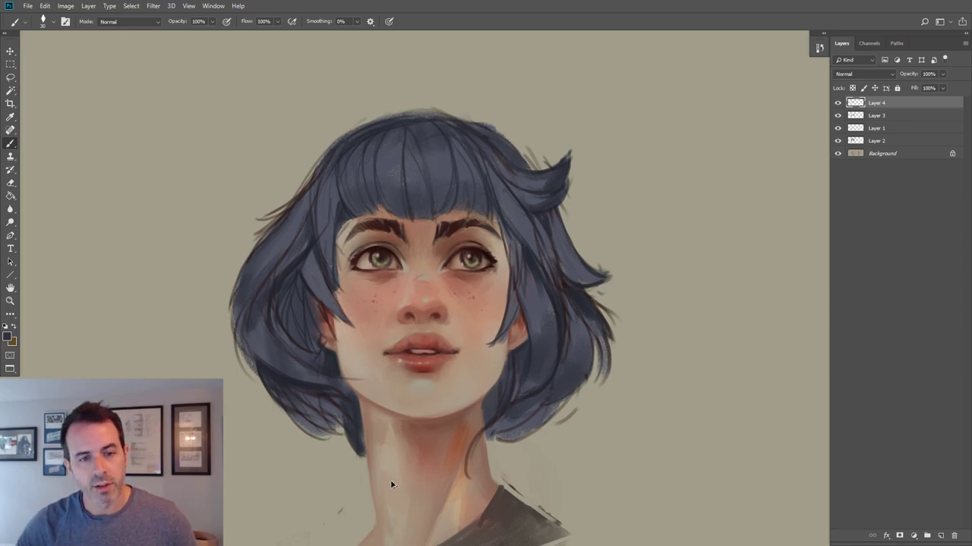
# Clean up the left temple lock and split the fringe's lower edge near the centre, alternating sampled hair and skin tones.
pyautogui.keyDown('alt'); pyautogui.click(316, 217); pyautogui.keyUp('alt')
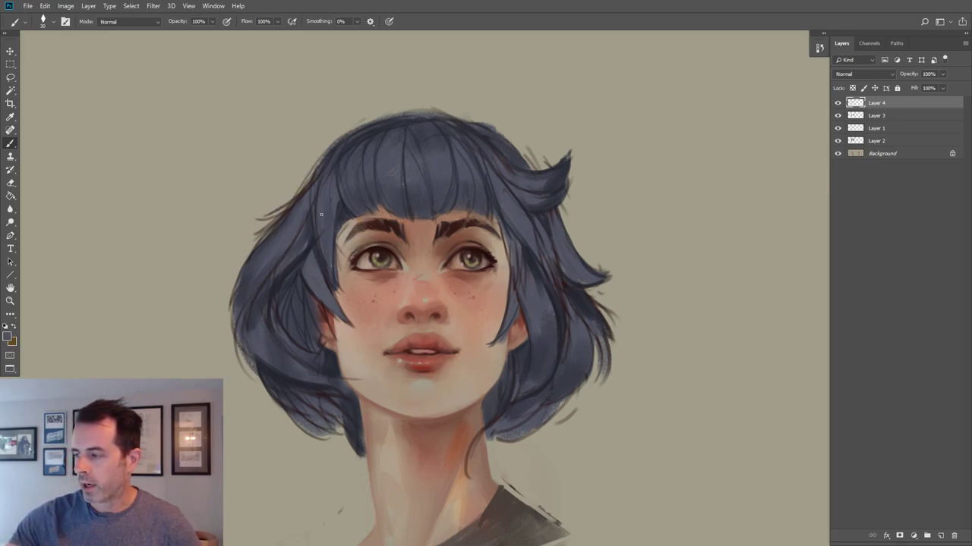
pyautogui.keyDown('alt'); pyautogui.click(331, 362); pyautogui.keyUp('alt')
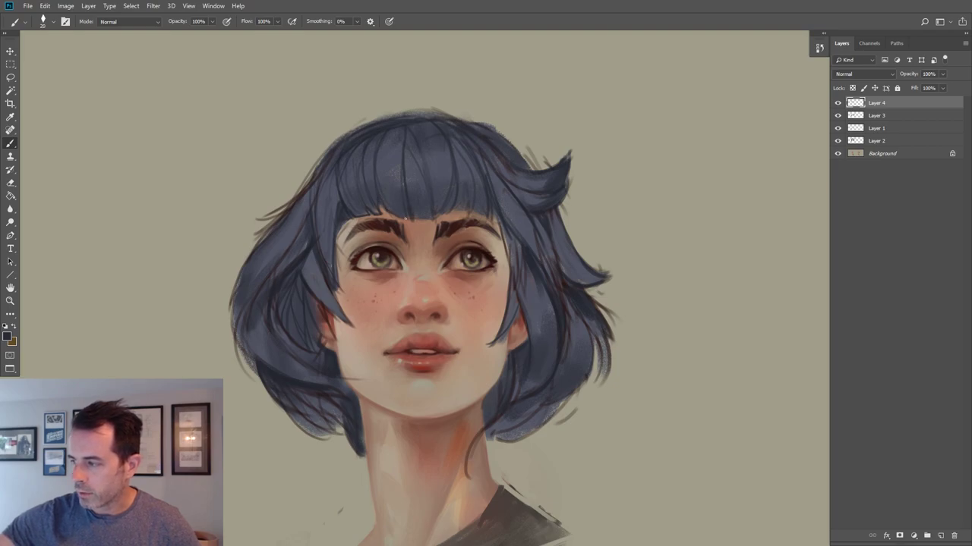
pyautogui.keyDown('alt'); pyautogui.click(408, 216); pyautogui.keyUp('alt')
pyautogui.keyDown('alt'); pyautogui.click(407, 209); pyautogui.keyUp('alt')
pyautogui.keyDown('alt'); pyautogui.click(414, 211); pyautogui.keyUp('alt')
pyautogui.keyDown('alt'); pyautogui.click(414, 220); pyautogui.keyUp('alt')
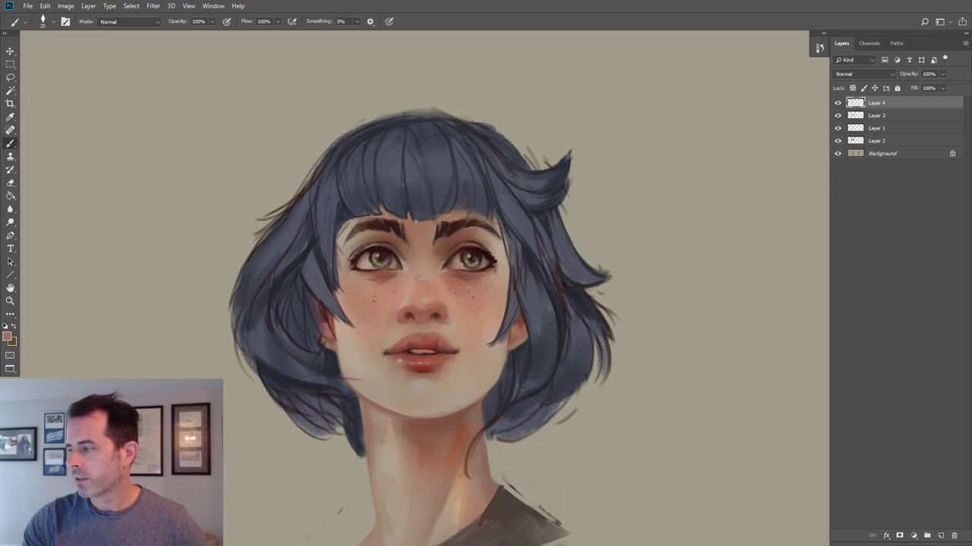
# Cut small skin-coloured gaps and define dark tips along the right half of the fringe's lower edge.
pyautogui.keyDown('alt'); pyautogui.click(417, 213); pyautogui.keyUp('alt')
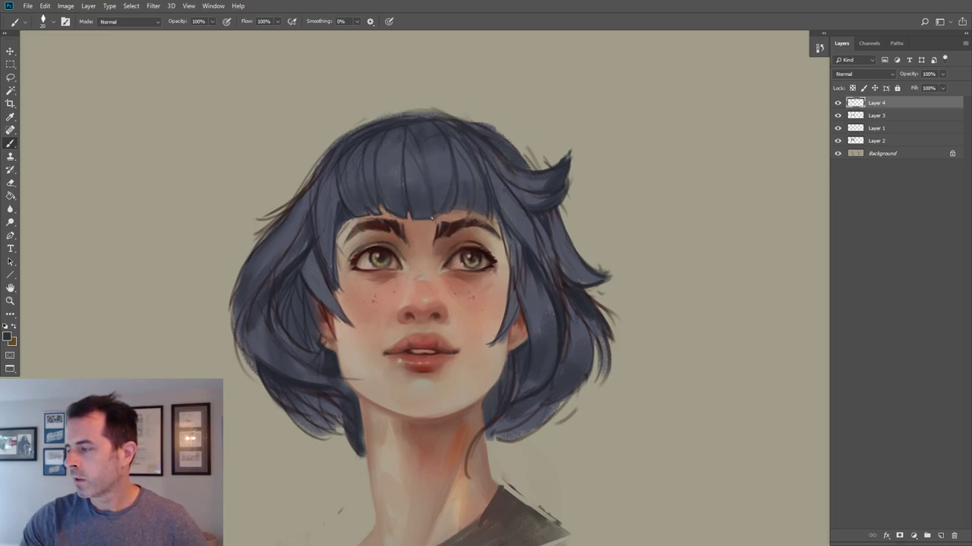
pyautogui.keyDown('alt'); pyautogui.click(435, 221); pyautogui.keyUp('alt')
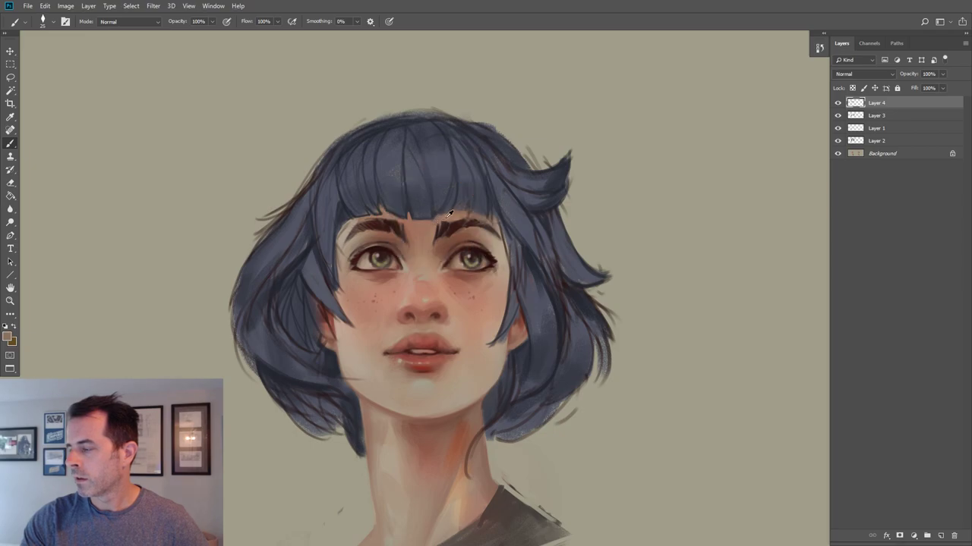
pyautogui.keyDown('alt'); pyautogui.click(441, 211); pyautogui.keyUp('alt')
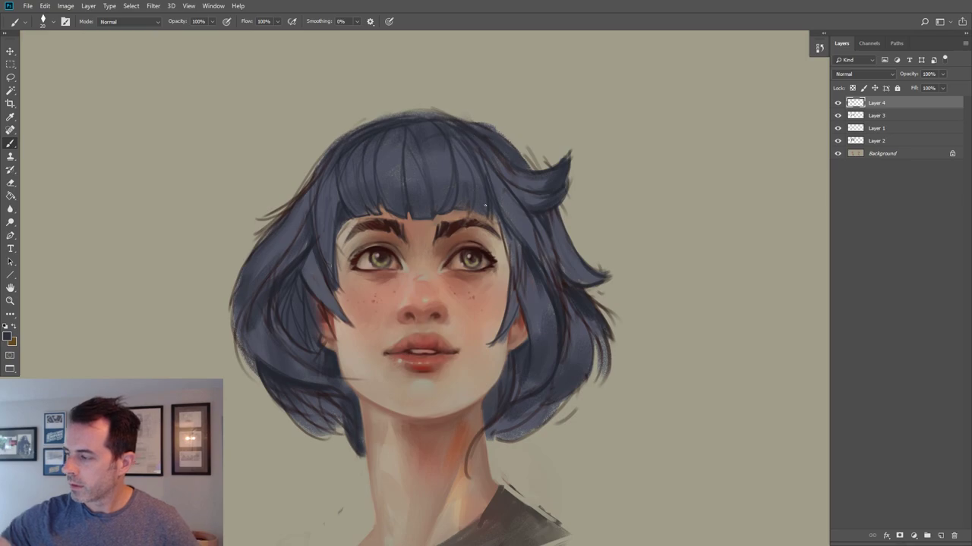
pyautogui.keyDown('alt'); pyautogui.click(471, 218); pyautogui.keyUp('alt')
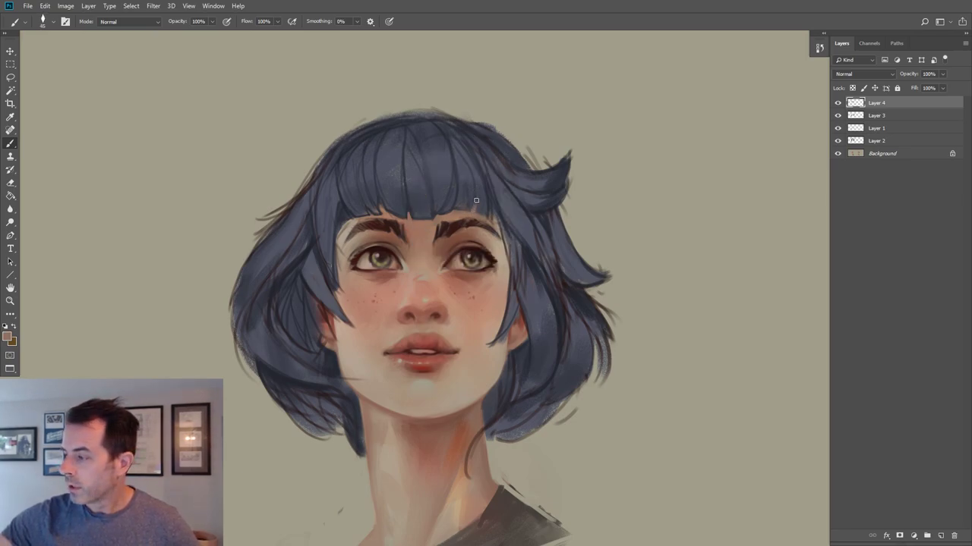
pyautogui.keyDown('alt'); pyautogui.click(421, 207); pyautogui.keyUp('alt')
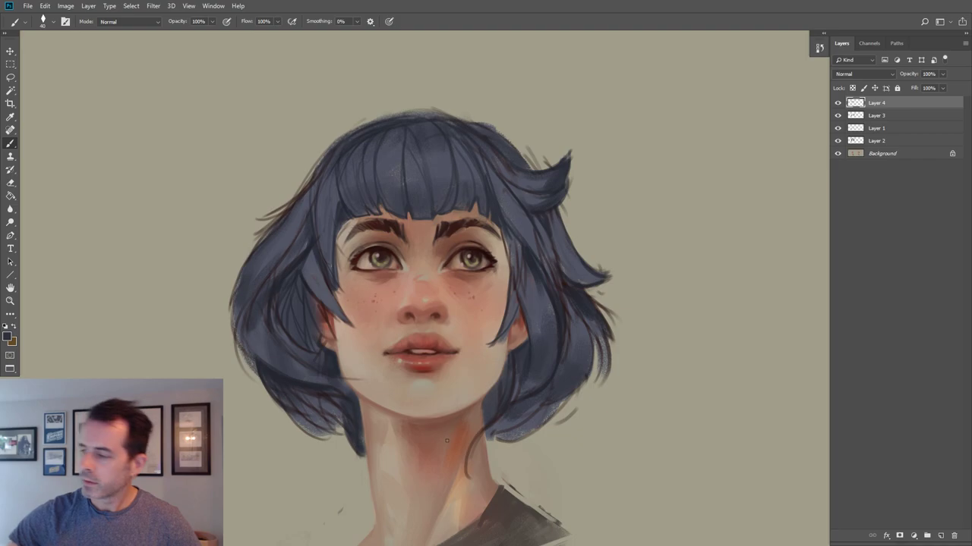
# Refine the upper-left hair outline and its small outward-flicked lock, alternating sampled dark hair and background tones.
pyautogui.keyDown('alt'); pyautogui.click(350, 223); pyautogui.keyUp('alt')
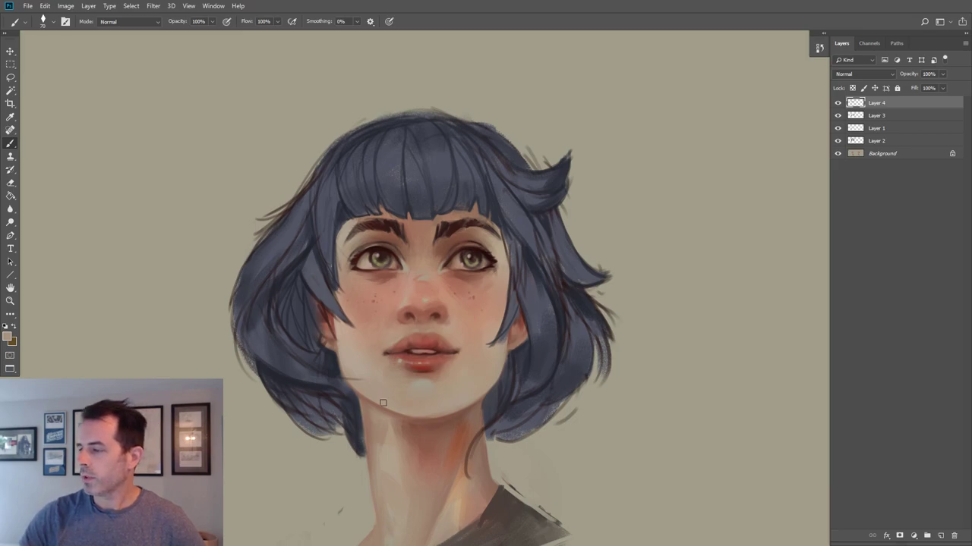
pyautogui.keyDown('alt'); pyautogui.click(318, 206); pyautogui.keyUp('alt')
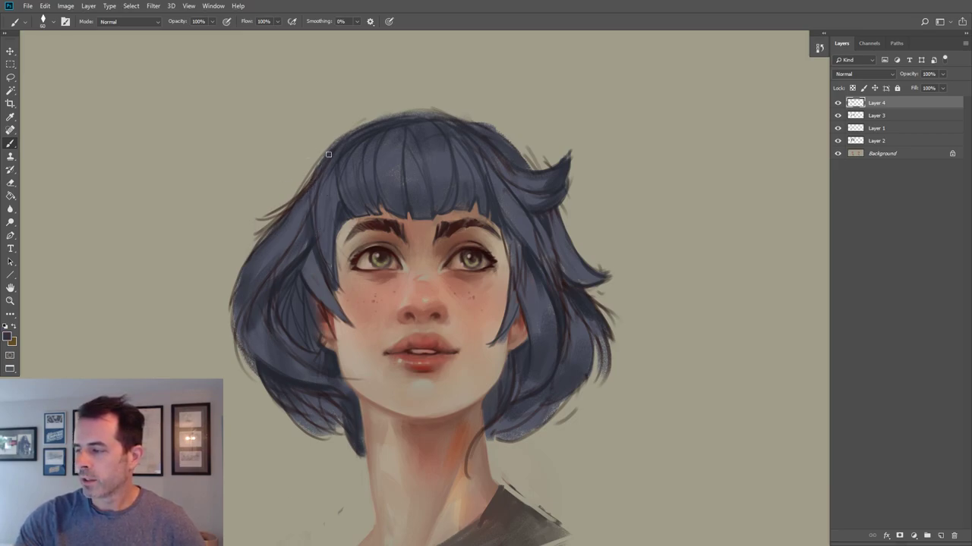
pyautogui.moveTo(307, 179); pyautogui.dragTo(258, 217)
pyautogui.keyDown('alt'); pyautogui.click(261, 207); pyautogui.keyUp('alt')
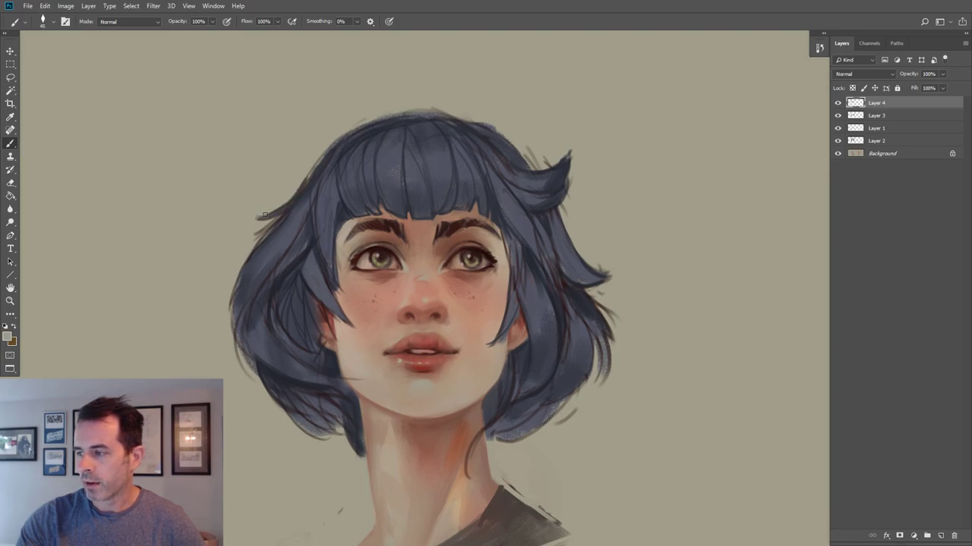
pyautogui.keyDown('alt'); pyautogui.click(302, 205); pyautogui.keyUp('alt')
pyautogui.keyDown('alt'); pyautogui.click(324, 186); pyautogui.keyUp('alt')
pyautogui.keyDown('alt'); pyautogui.click(248, 223); pyautogui.keyUp('alt')
# Smooth the left hair contour below the flicked lock, trimming stray strands with background colour and restoring the edge with sampled blues.
pyautogui.press('[')
pyautogui.moveTo(266, 222); pyautogui.dragTo(241, 268)
pyautogui.keyDown('alt'); pyautogui.click(247, 289); pyautogui.keyUp('alt')
pyautogui.keyDown('alt'); pyautogui.click(263, 247); pyautogui.keyUp('alt')
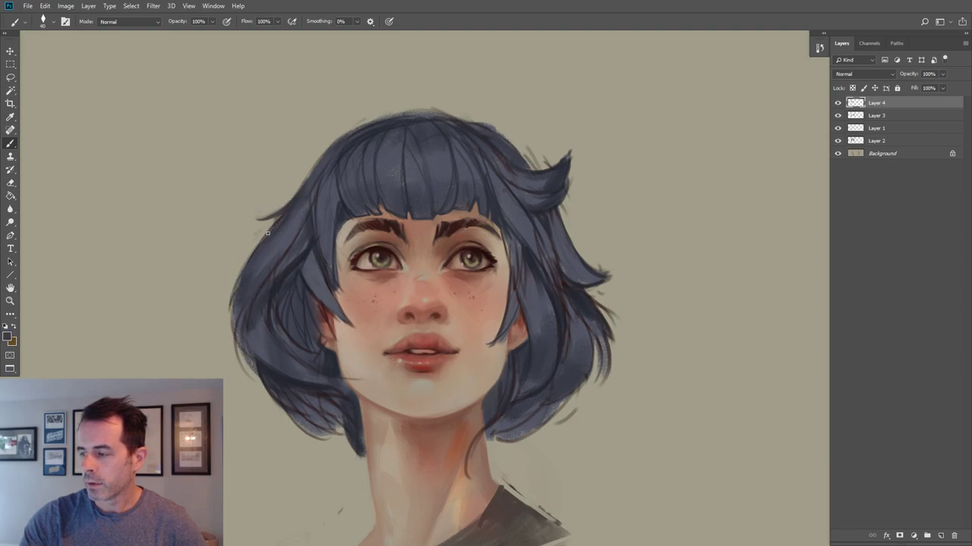
pyautogui.keyDown('alt'); pyautogui.click(234, 303); pyautogui.keyUp('alt')
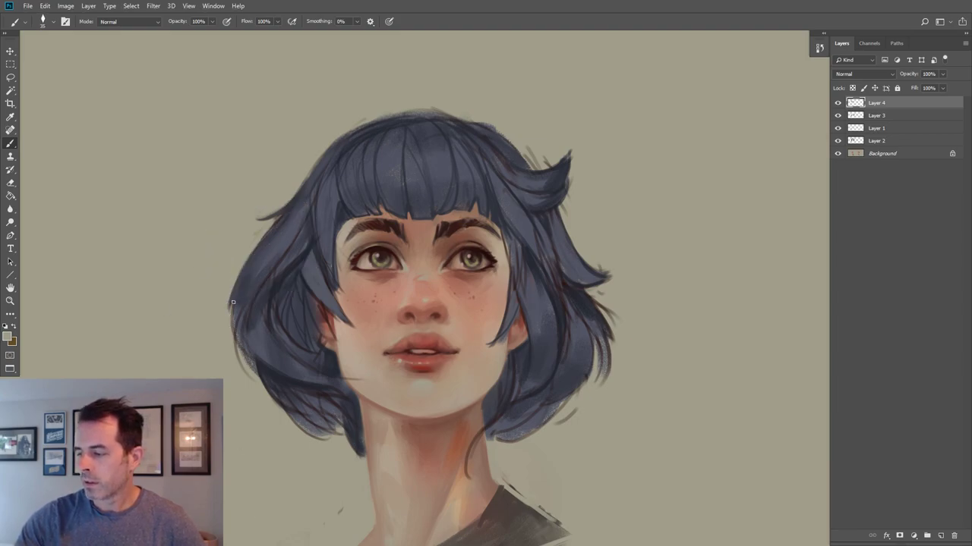
pyautogui.keyDown('alt'); pyautogui.click(273, 290); pyautogui.keyUp('alt')
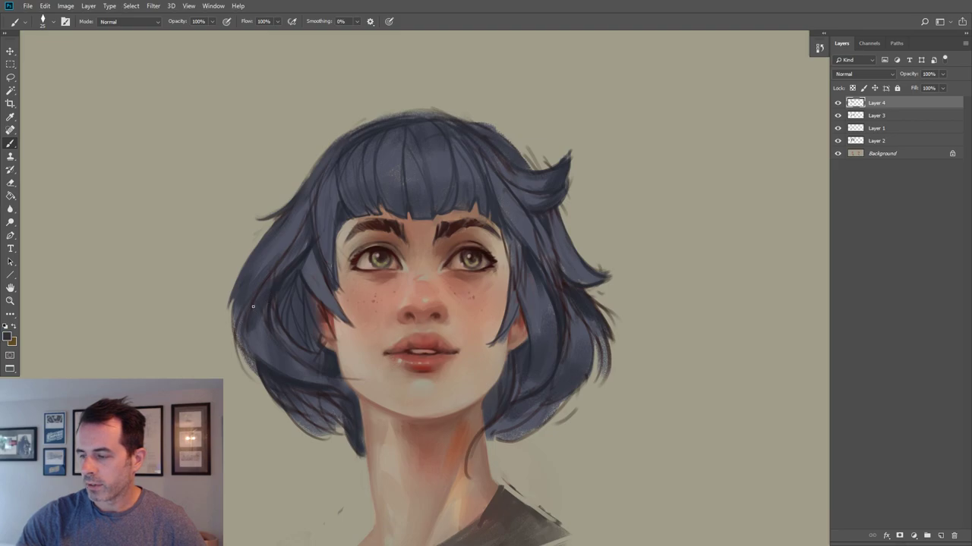
# Paint dark blue strokes down the lower-left hair edge and fill the adjoining mass with a larger brush.
pyautogui.moveTo(249, 301)
pyautogui.mouseDown()
pyautogui.moveTo(238, 338)
pyautogui.moveTo(246, 308)
pyautogui.moveTo(242, 368)
pyautogui.mouseUp()
pyautogui.press(']')
pyautogui.press(']')
pyautogui.press(']')
pyautogui.moveTo(242, 331); pyautogui.dragTo(244, 360)
pyautogui.keyDown('alt'); pyautogui.click(259, 315); pyautogui.keyUp('alt')
pyautogui.press(']')
pyautogui.press(']')
pyautogui.moveTo(258, 309)
pyautogui.mouseDown()
pyautogui.moveTo(252, 343)
pyautogui.moveTo(262, 356)
pyautogui.mouseUp()
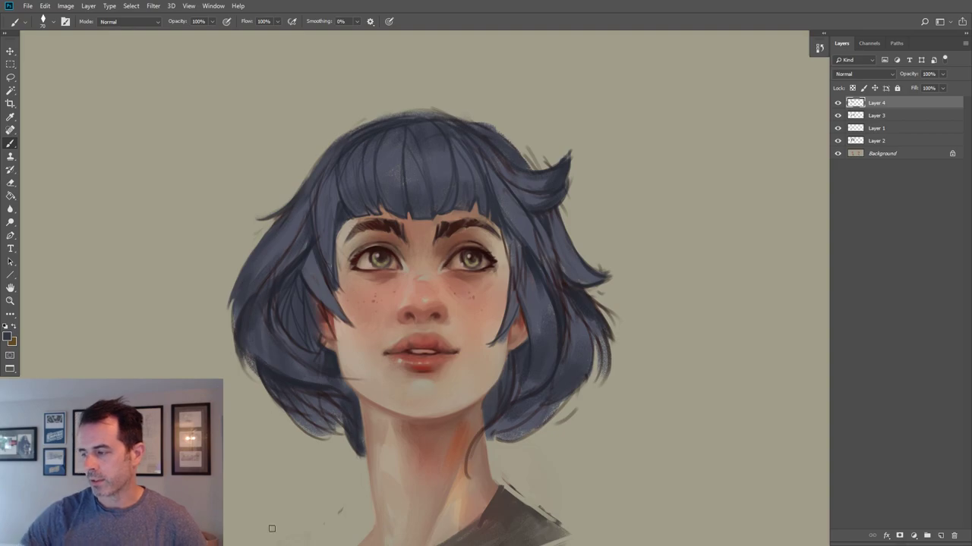
# Soften the strands in the right hair mass and trim stray strokes along the right outline with sampled background colour.
pyautogui.keyDown('alt'); pyautogui.click(539, 311); pyautogui.keyUp('alt')
pyautogui.moveTo(546, 325); pyautogui.dragTo(552, 350)
pyautogui.keyDown('alt'); pyautogui.click(502, 199); pyautogui.keyUp('alt')
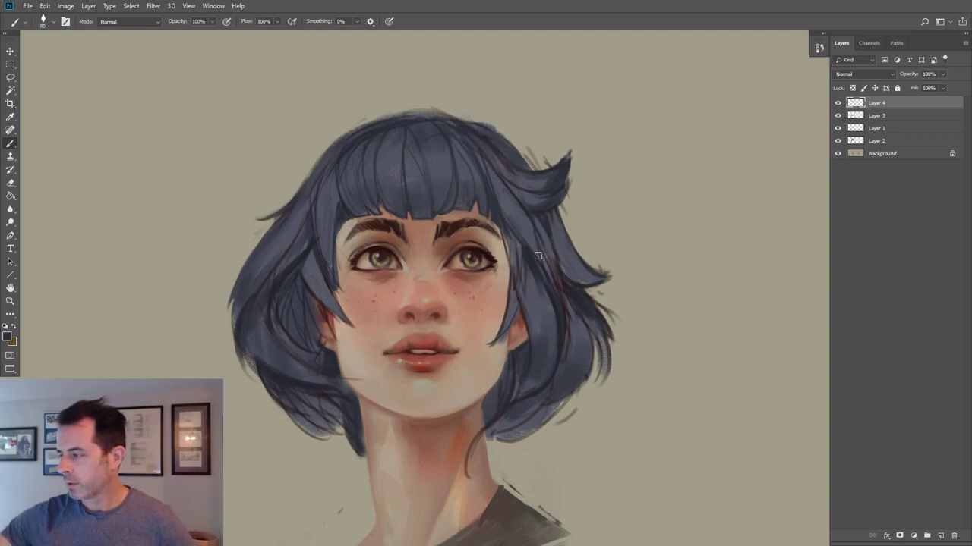
pyautogui.keyDown('alt'); pyautogui.click(535, 131); pyautogui.keyUp('alt')
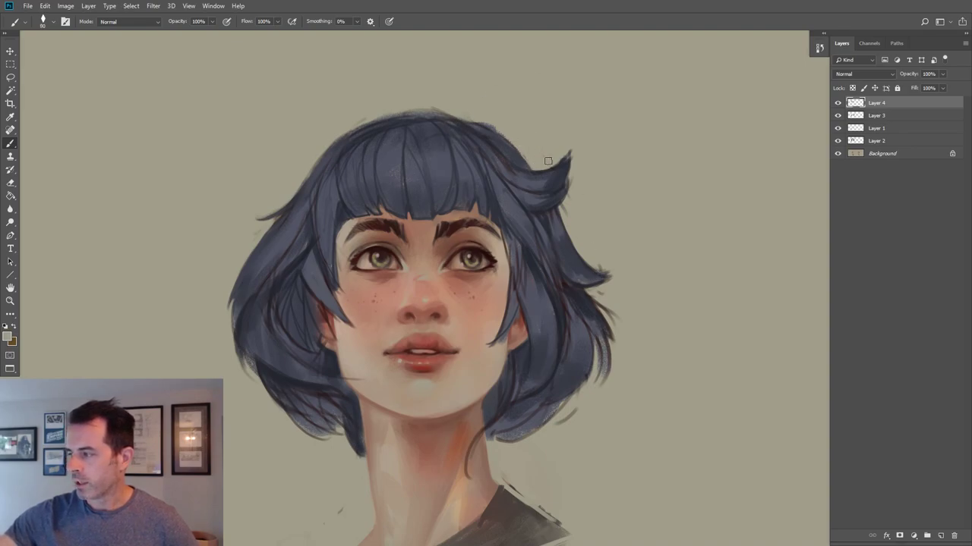
pyautogui.keyDown('alt'); pyautogui.click(584, 234); pyautogui.keyUp('alt')
pyautogui.keyDown('alt'); pyautogui.click(595, 264); pyautogui.keyUp('alt')
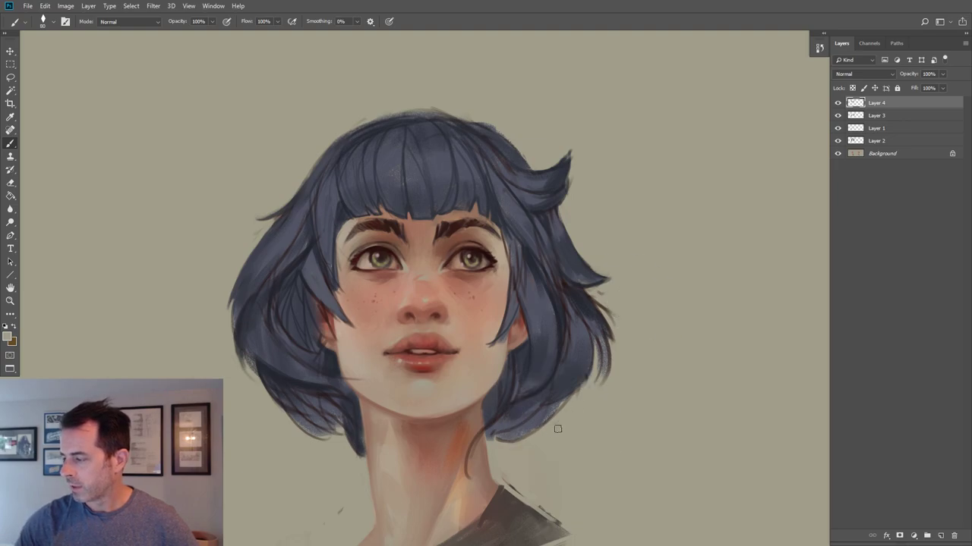
# Deepen the hair tips beside both sides of the neck with a sampled dark tone.
pyautogui.keyDown('alt'); pyautogui.click(501, 403); pyautogui.keyUp('alt')
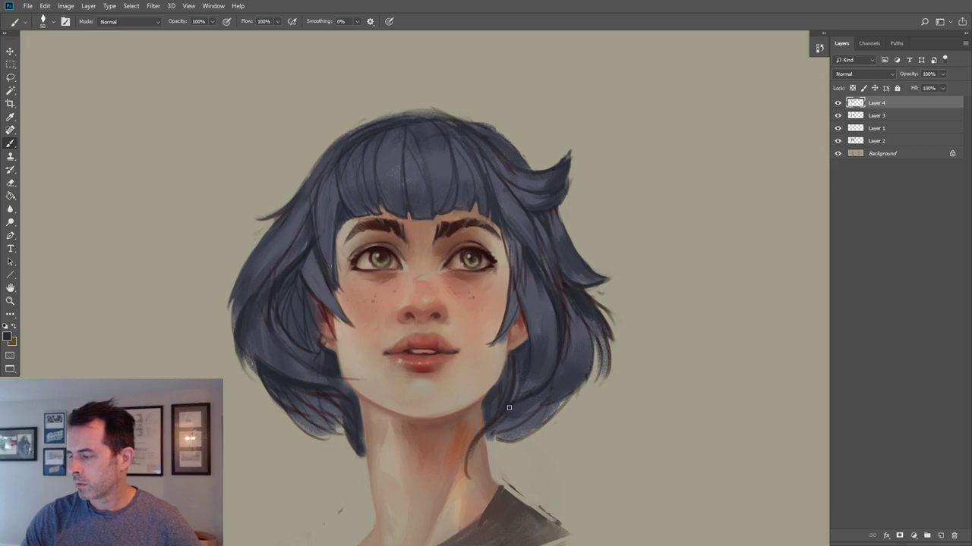
pyautogui.moveTo(339, 427); pyautogui.dragTo(359, 456)
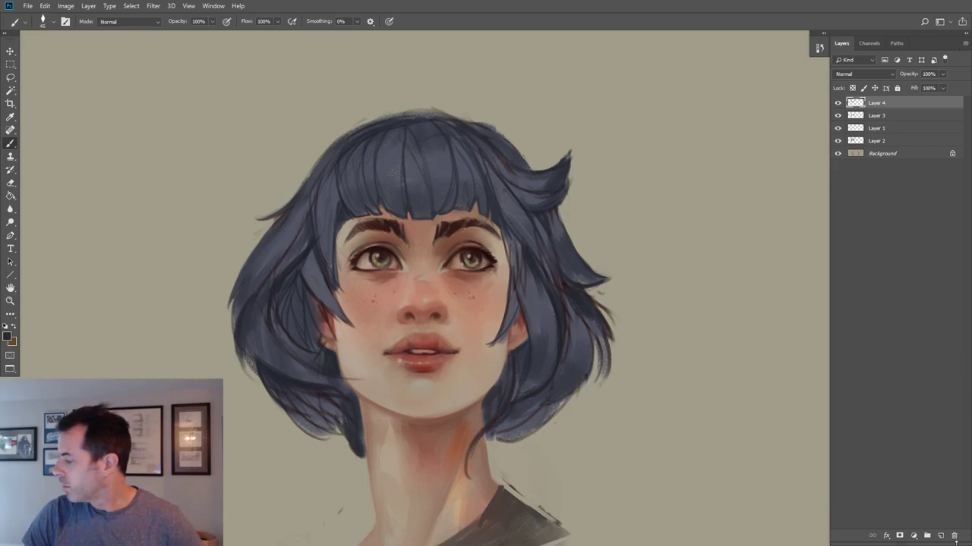
# Set up a new top layer in Overlay blend mode and switch to a soft round brush.
pyautogui.click(850, 75)
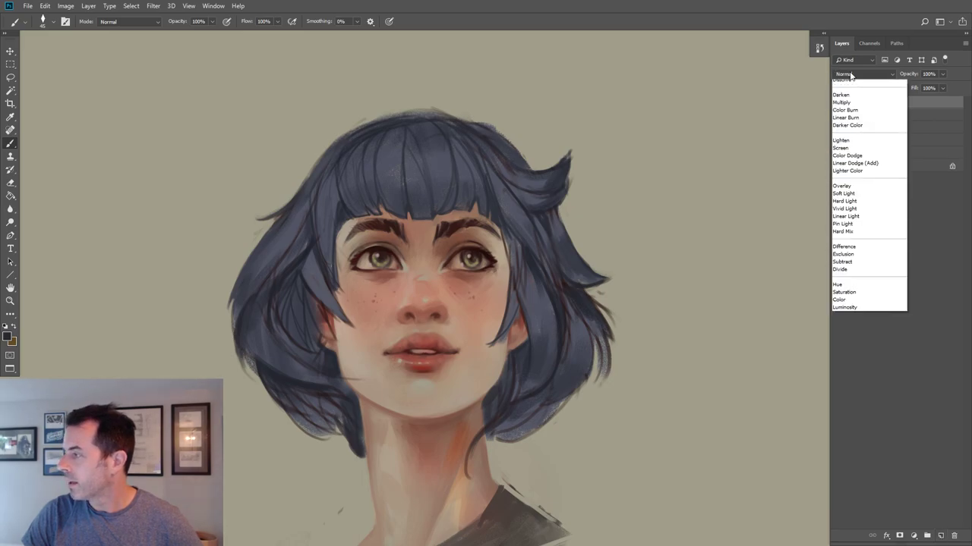
pyautogui.click(849, 198)
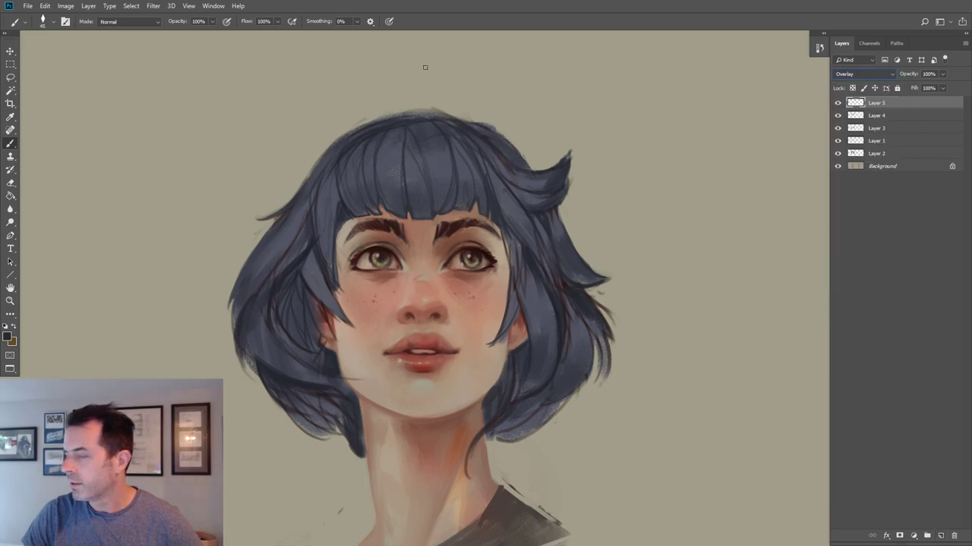
pyautogui.click(53, 23)
pyautogui.click(82, 197)
pyautogui.click(562, 3)
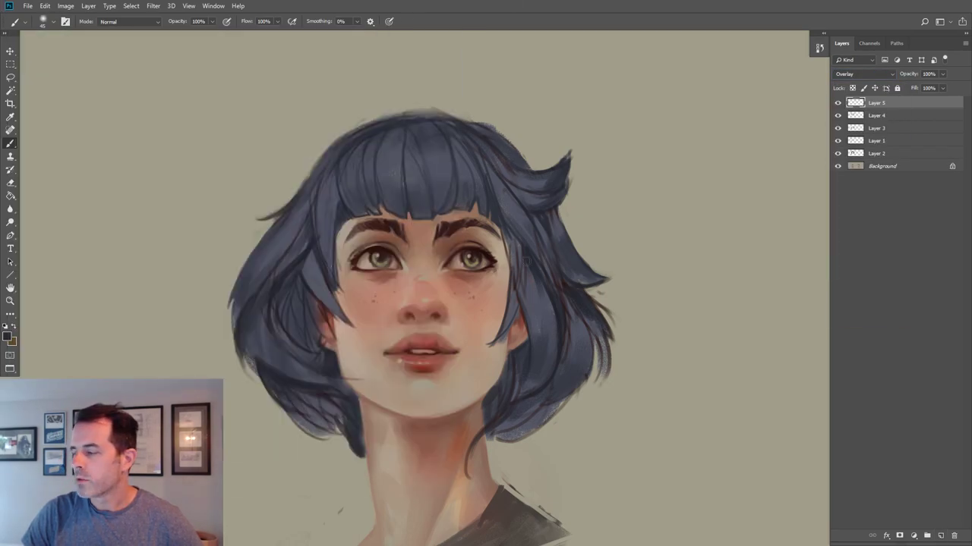
# Sample the fringe colour and shift it to a lighter, cooler blue, #6c8597, for painting.
pyautogui.keyDown('alt'); pyautogui.click(411, 172); pyautogui.keyUp('alt')
pyautogui.click(8, 337)
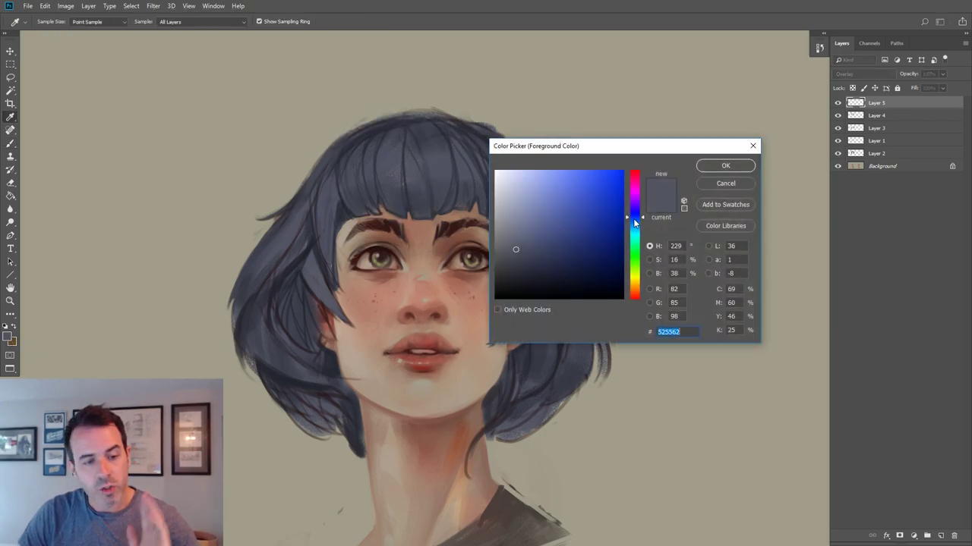
pyautogui.moveTo(633, 219); pyautogui.dragTo(637, 227)
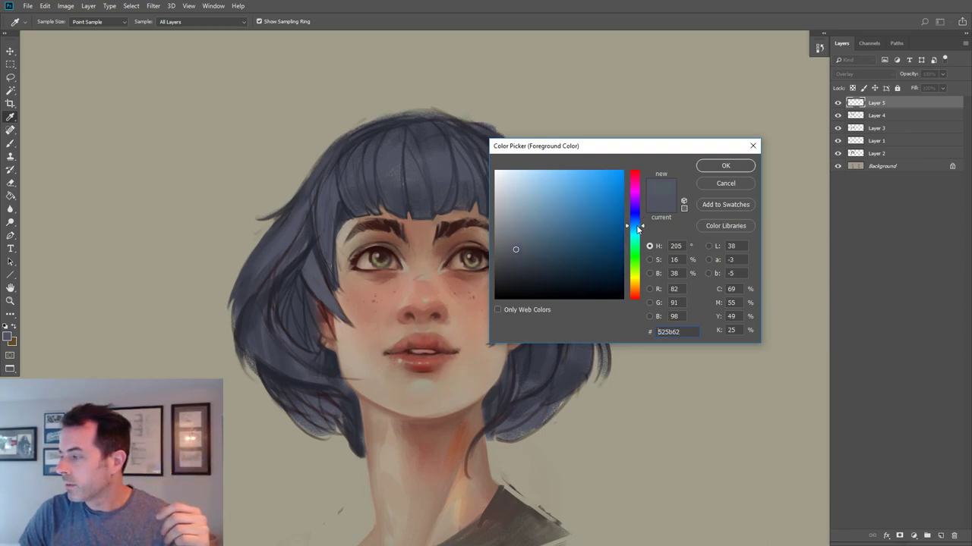
pyautogui.moveTo(530, 229); pyautogui.dragTo(531, 222)
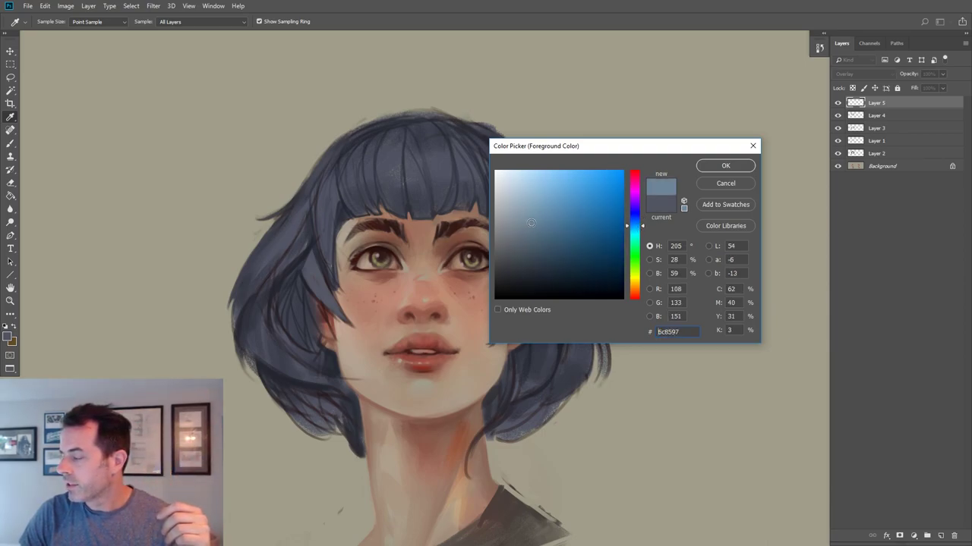
pyautogui.click(727, 166)
pyautogui.press('b')
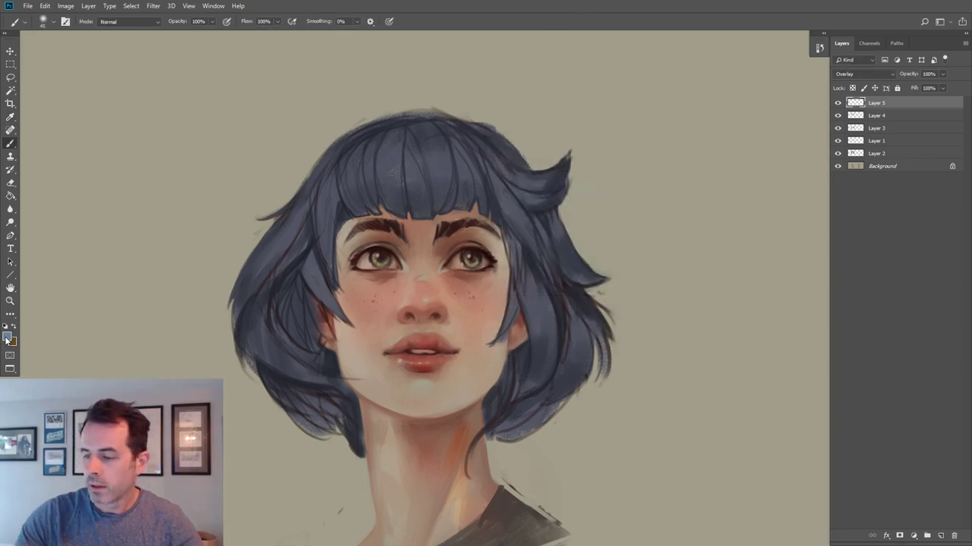
# Enlarge the soft brush and lighten the foreground colour to pale blue #98b4c8.
pyautogui.press(']')
pyautogui.press(']')
pyautogui.press(']')
pyautogui.press(']')
pyautogui.press(']')
pyautogui.press(']')
pyautogui.press(']')
pyautogui.press(']')
pyautogui.press(']')
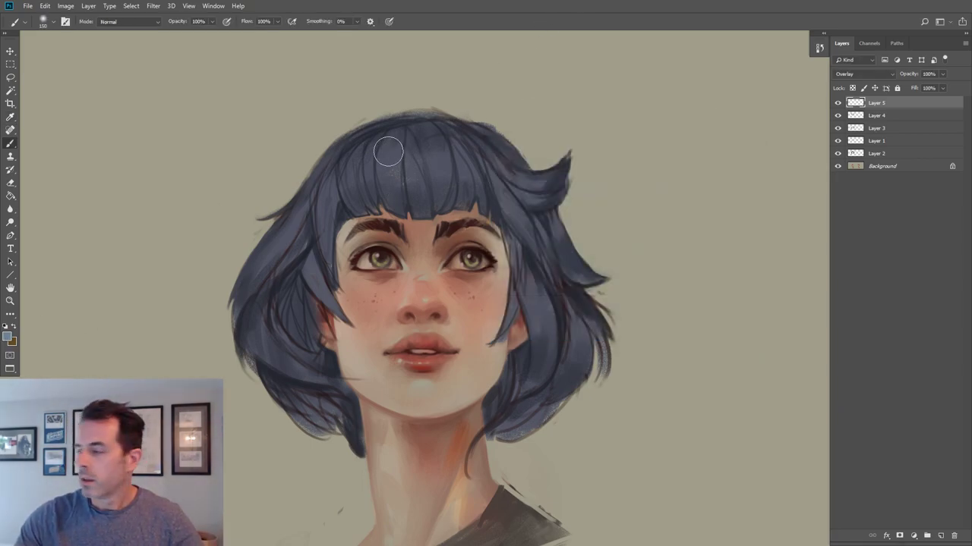
pyautogui.click(7, 336)
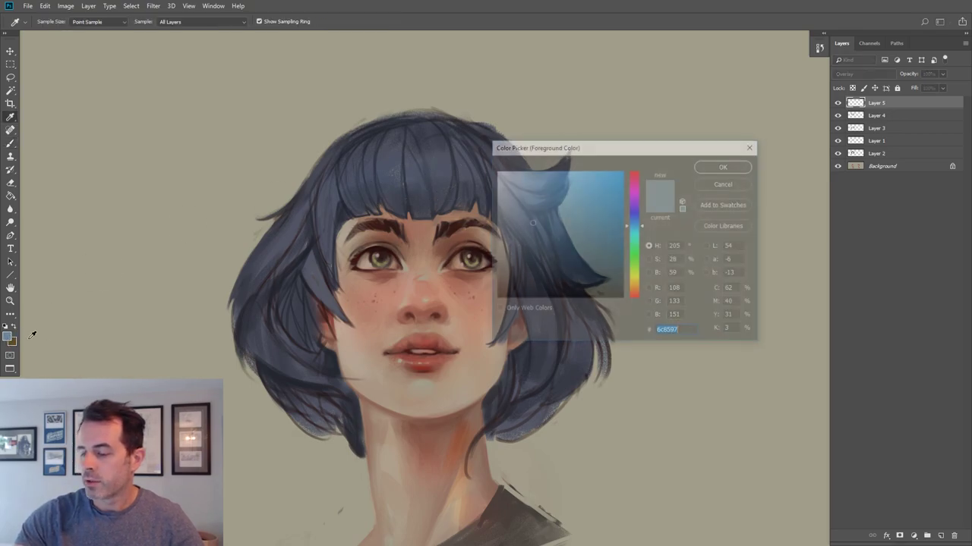
pyautogui.click(528, 199)
pyautogui.click(727, 166)
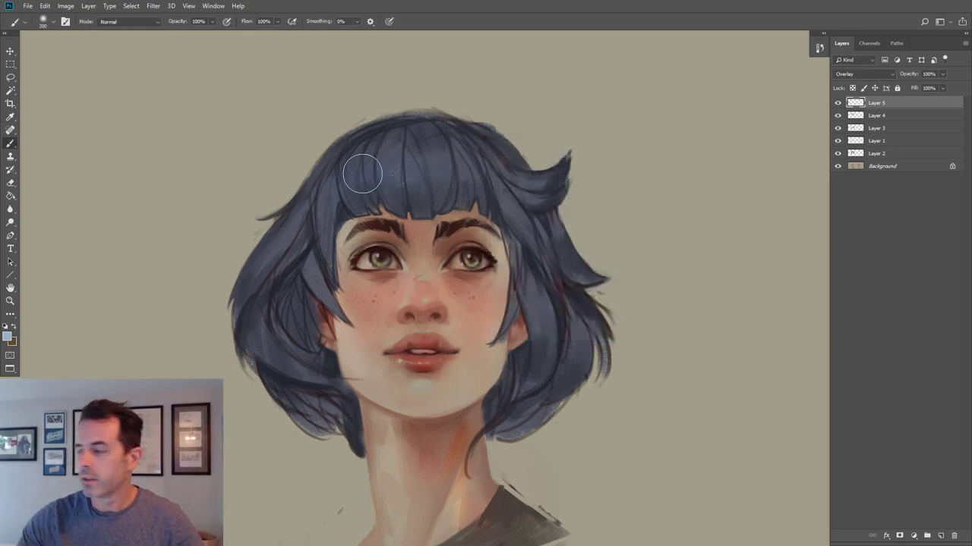
# Brush a soft blue Overlay glow across the fringe and down the right hair mass, varying the brush size.
pyautogui.press('[')
pyautogui.press(']')
pyautogui.moveTo(342, 208)
pyautogui.mouseDown()
pyautogui.moveTo(428, 176)
pyautogui.moveTo(353, 195)
pyautogui.moveTo(444, 171)
pyautogui.moveTo(502, 197)
pyautogui.mouseUp()
pyautogui.press(']')
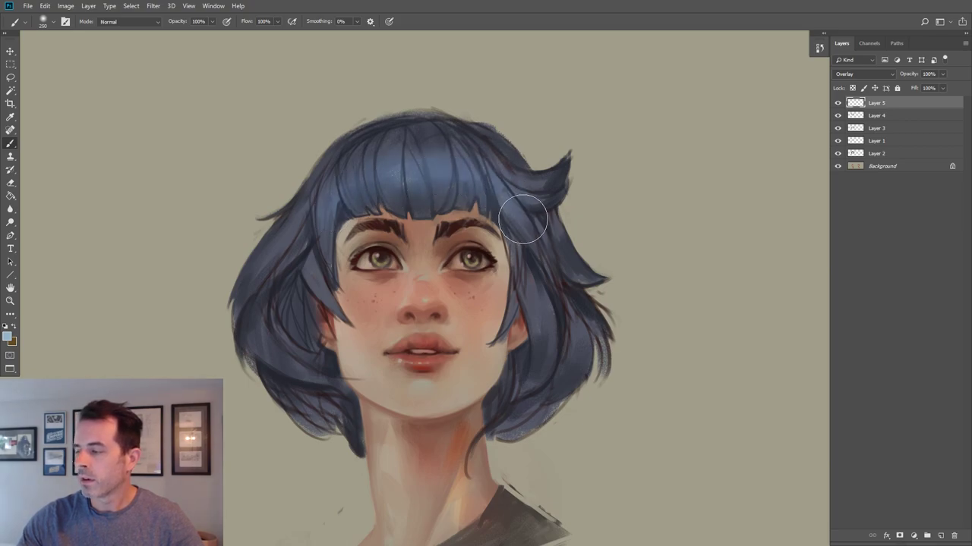
pyautogui.press('[')
pyautogui.press('[')
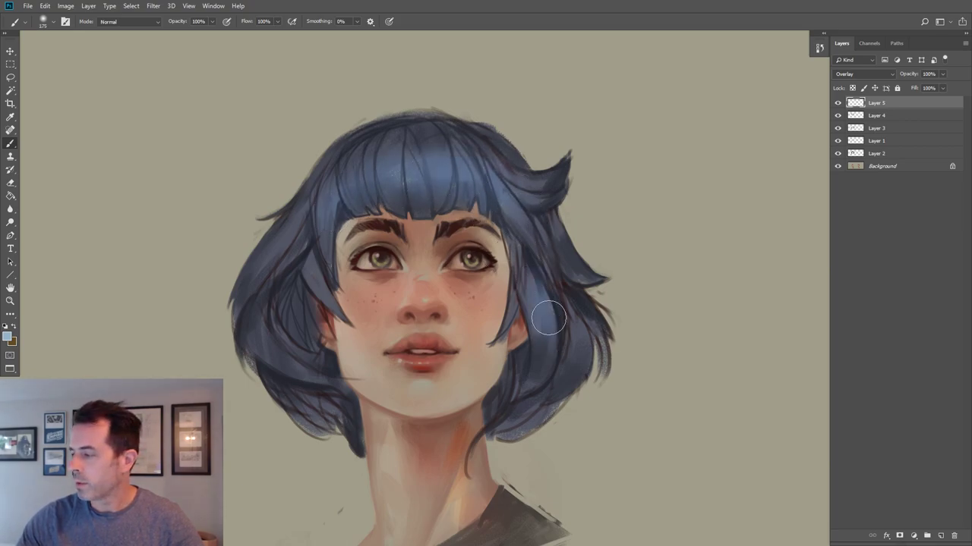
# Extend the soft blue Overlay glow over the left hair mass and the right side's flicked locks.
pyautogui.press(']')
pyautogui.press(']')
pyautogui.press(']')
pyautogui.moveTo(302, 243); pyautogui.dragTo(293, 265)
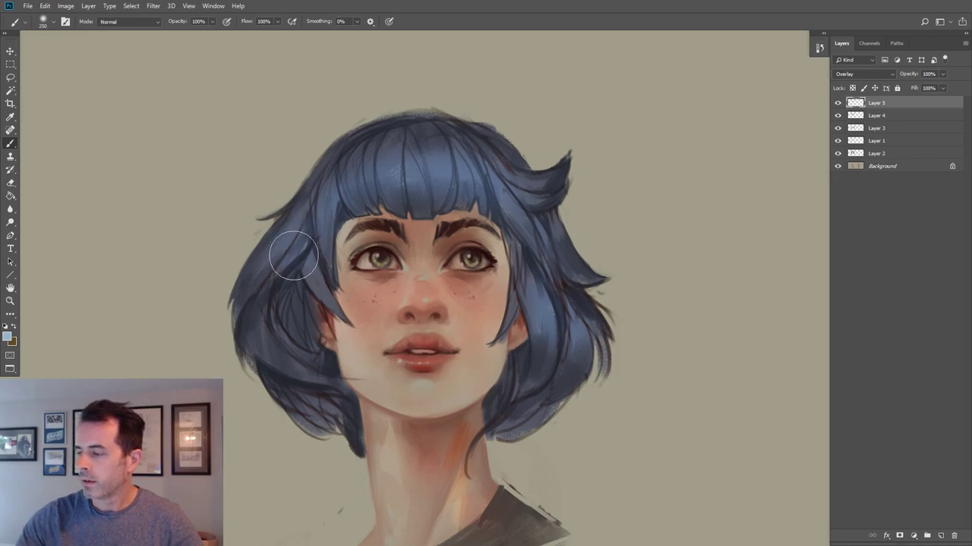
pyautogui.press('[')
pyautogui.press('[')
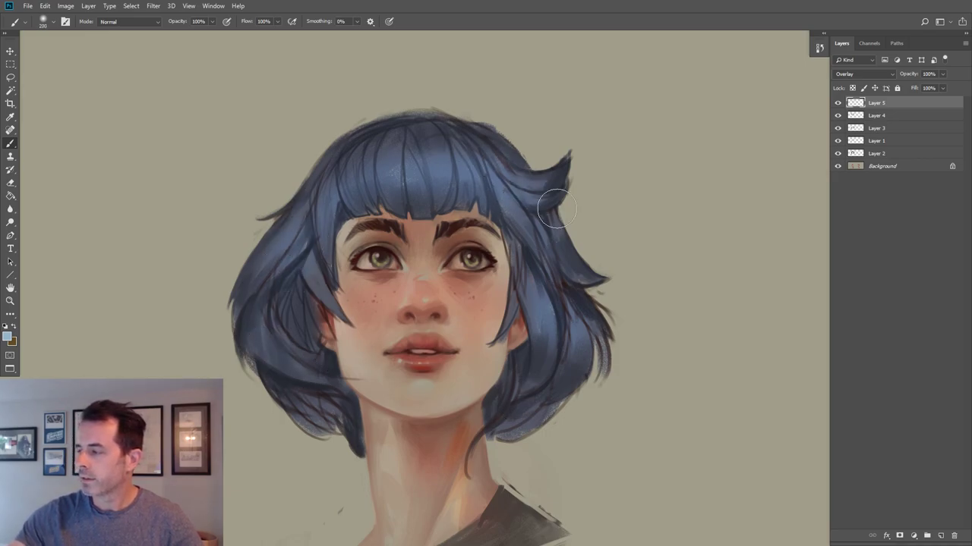
pyautogui.press('[')
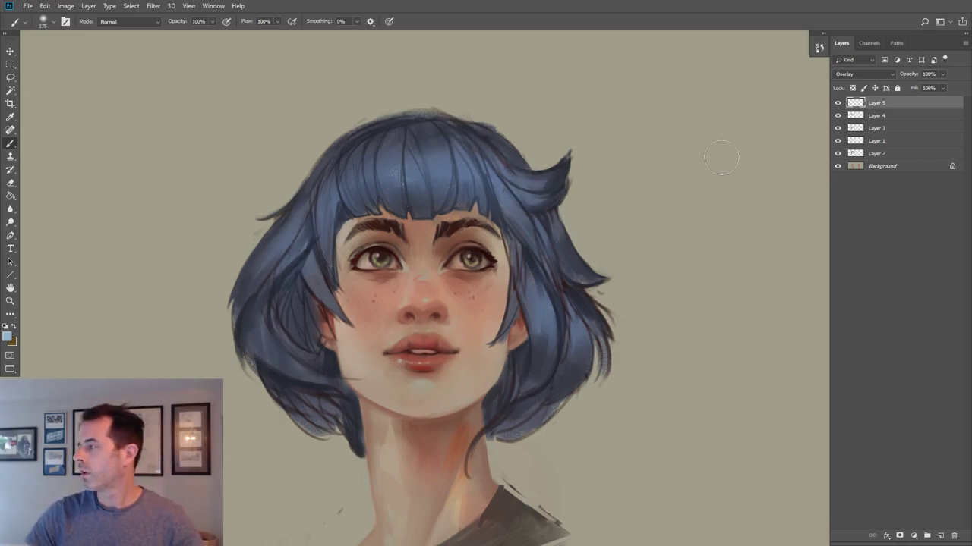
# Add a new Normal layer and paint a soft highlight band across the fringe in a paler blue.
pyautogui.click(941, 536)
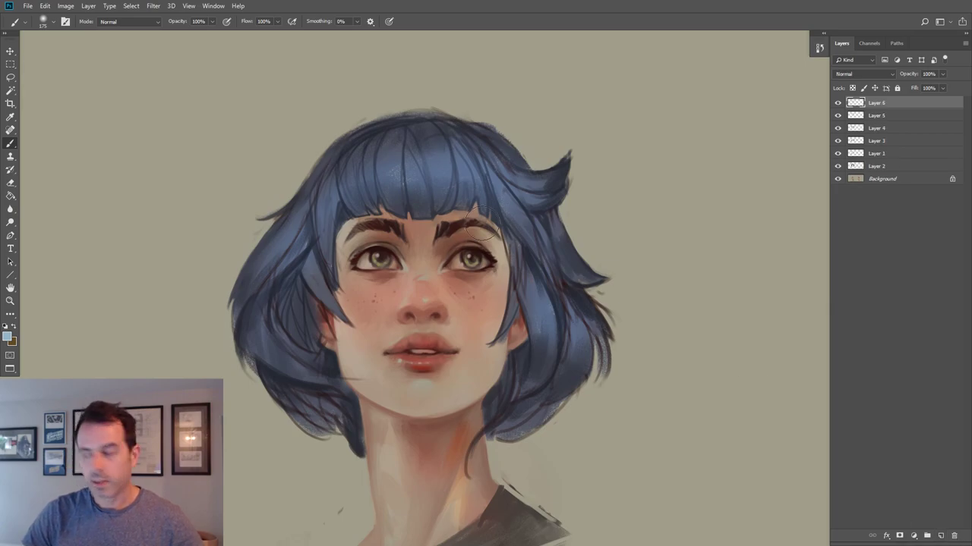
pyautogui.click(7, 336)
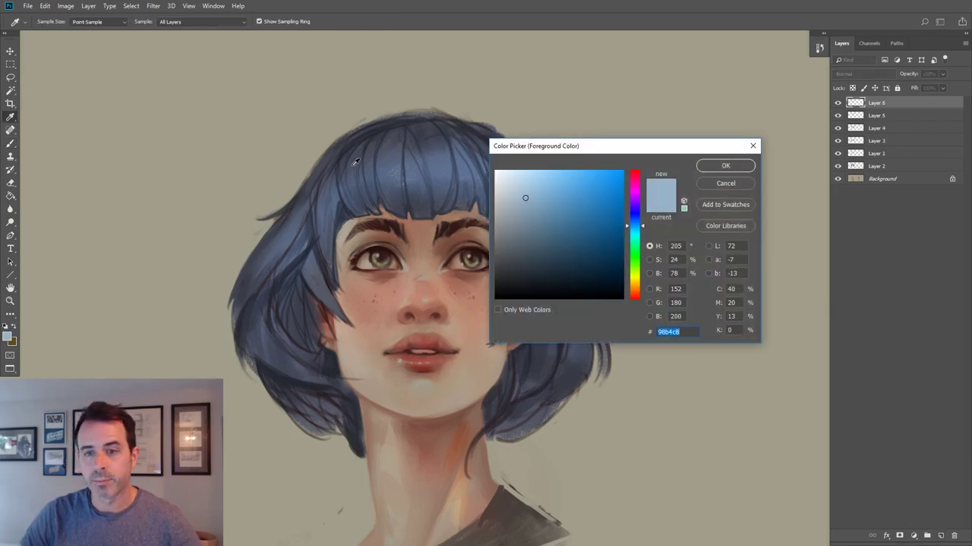
pyautogui.click(517, 192)
pyautogui.click(725, 166)
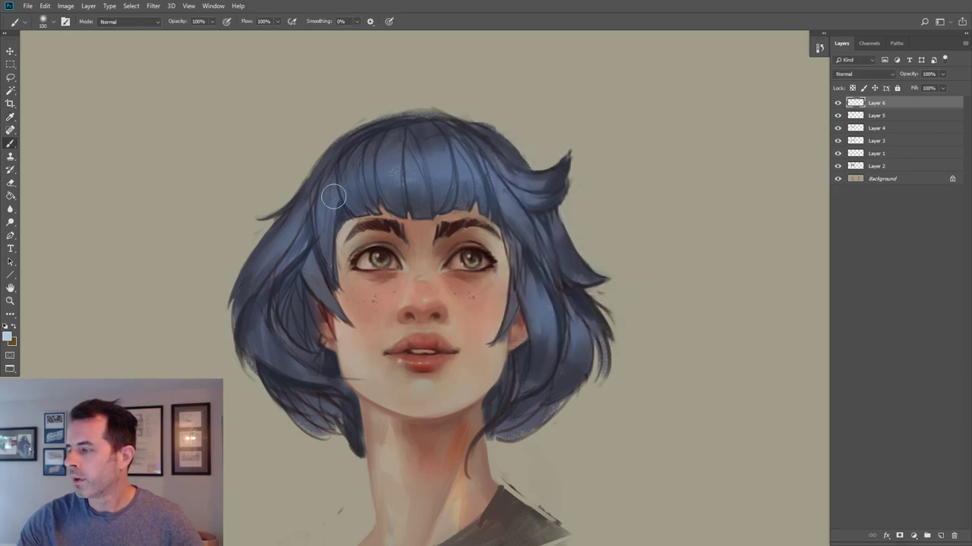
pyautogui.moveTo(343, 187)
pyautogui.mouseDown()
pyautogui.moveTo(418, 172)
pyautogui.moveTo(507, 192)
pyautogui.moveTo(443, 171)
pyautogui.moveTo(479, 182)
pyautogui.mouseUp()
pyautogui.press(']')
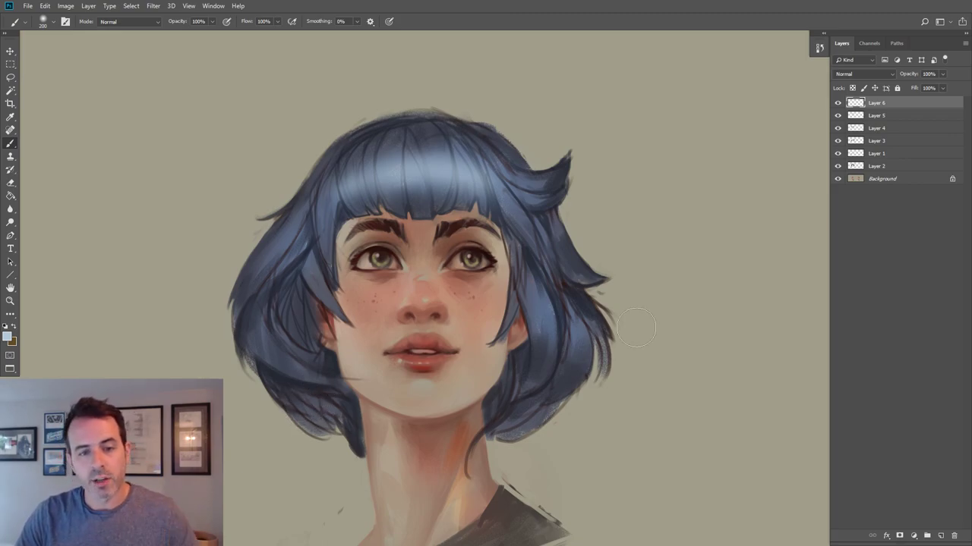
# Erase thin strand lines through the left and centre of the fringe highlight with a small eraser.
pyautogui.moveTo(541, 337); pyautogui.dragTo(570, 298)
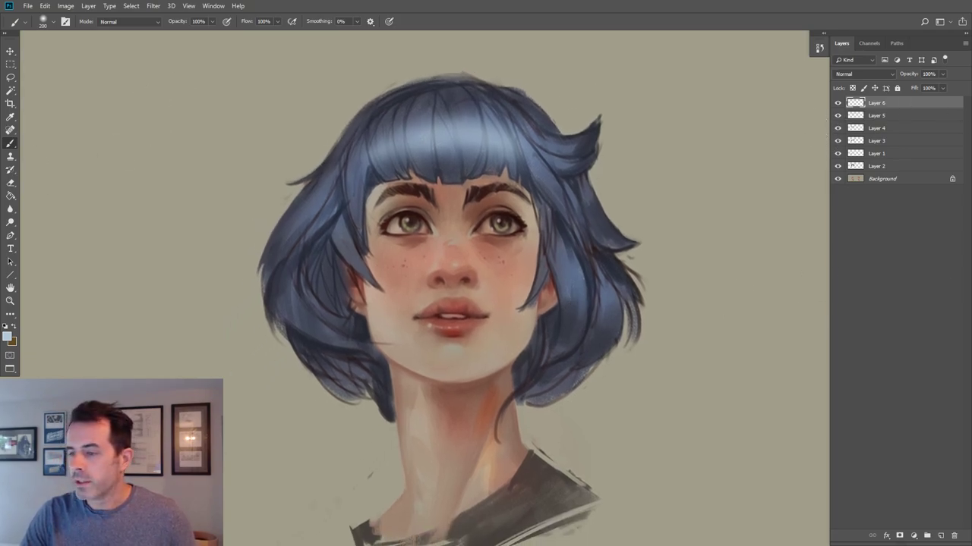
pyautogui.press('e')
pyautogui.press('[')
pyautogui.press('[')
pyautogui.press('[')
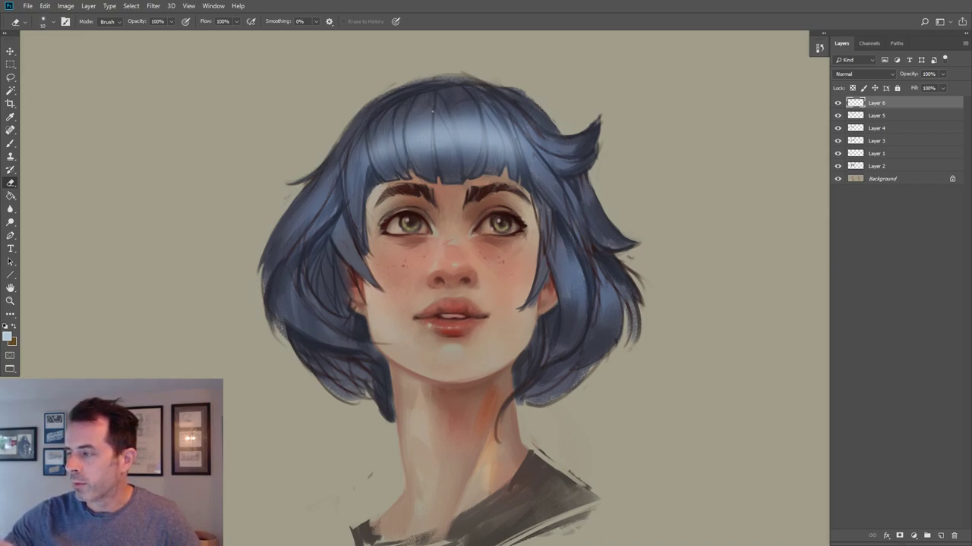
pyautogui.press(']')
pyautogui.press(']')
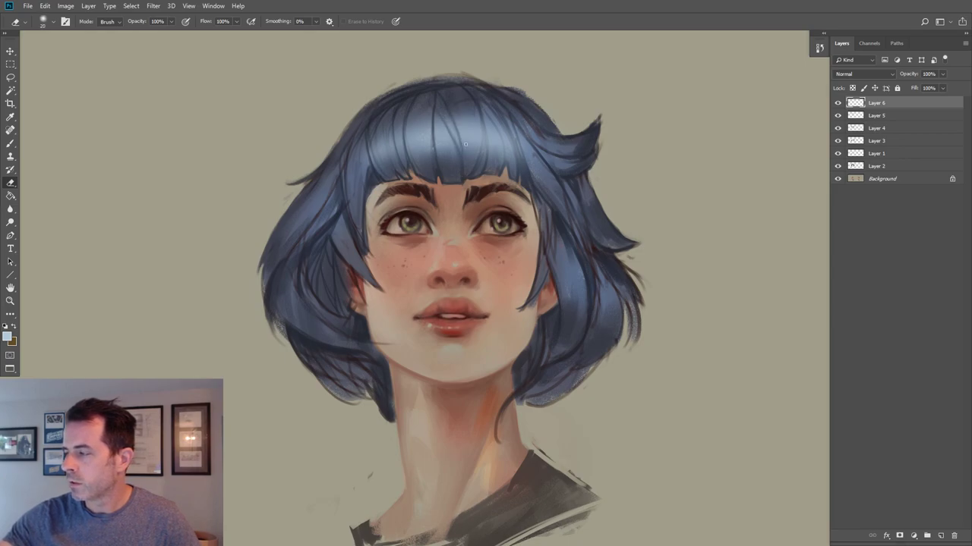
# Erase thin, tapering strand gaps through the right half of the fringe highlight, varying the eraser size.
pyautogui.moveTo(484, 122); pyautogui.dragTo(483, 158)
pyautogui.press(']')
pyautogui.moveTo(495, 123)
pyautogui.mouseDown()
pyautogui.moveTo(503, 164)
pyautogui.moveTo(511, 159)
pyautogui.mouseUp()
pyautogui.press('[')
pyautogui.moveTo(515, 135); pyautogui.dragTo(518, 163)
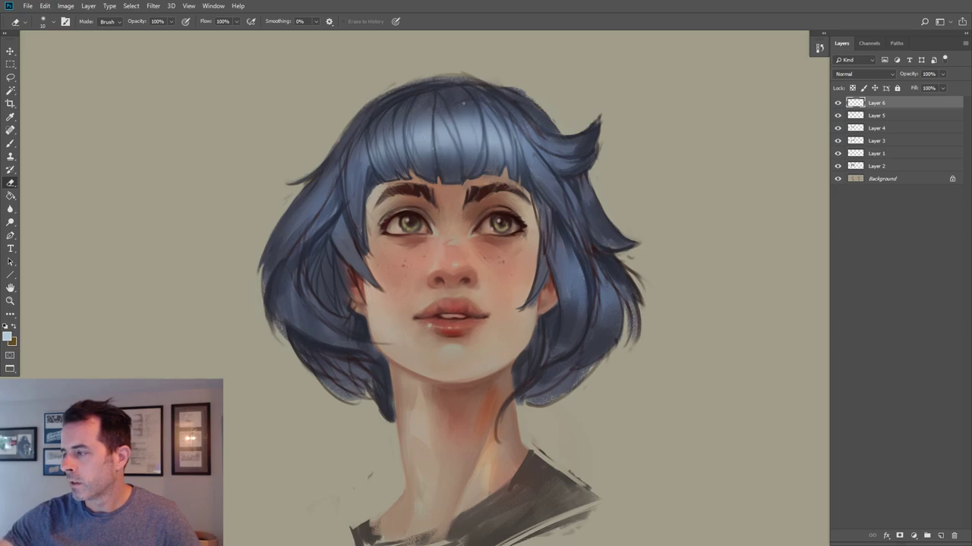
# Erase the remaining strand gaps at the far right end of the fringe highlight with a small eraser.
pyautogui.moveTo(490, 140); pyautogui.dragTo(491, 174)
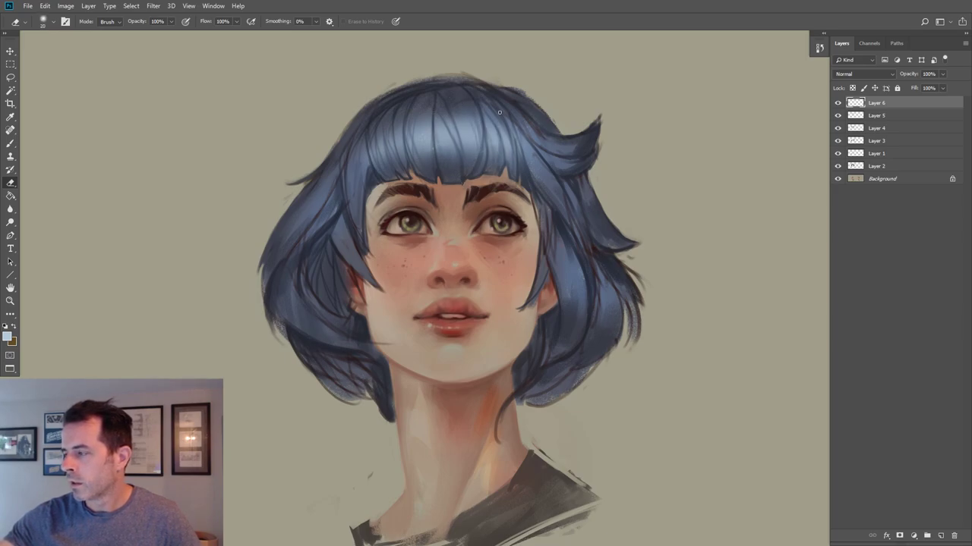
pyautogui.moveTo(513, 126); pyautogui.dragTo(517, 160)
pyautogui.press('[')
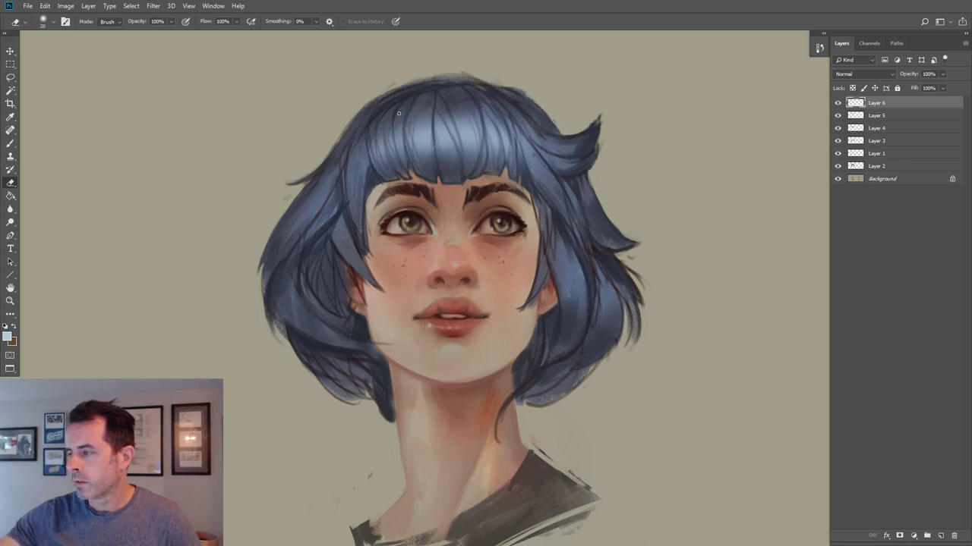
pyautogui.moveTo(520, 136); pyautogui.dragTo(524, 164)
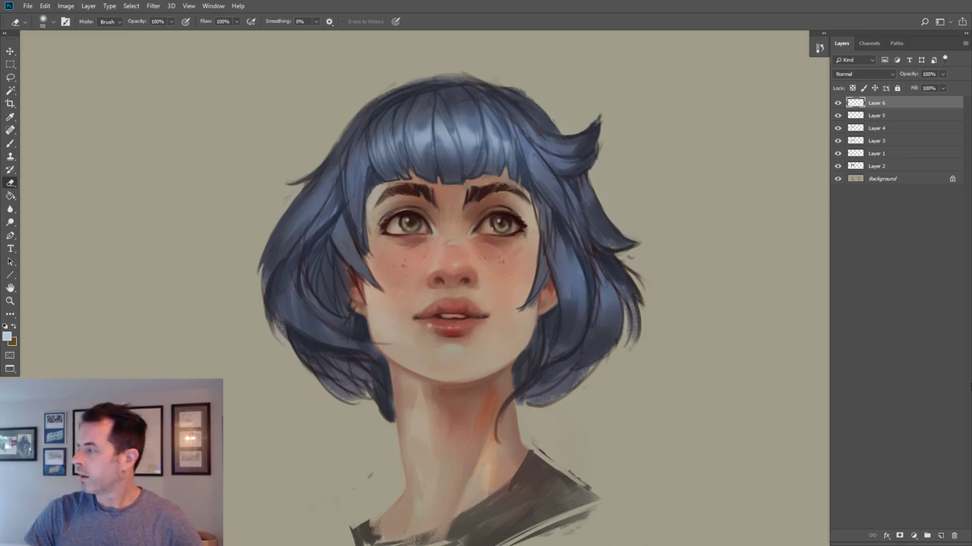
# Add a new layer above the fringe highlight and choose the DG_MAIN preset for the Brush tool.
pyautogui.click(940, 536)
pyautogui.click(10, 143)
pyautogui.click(53, 21)
pyautogui.doubleClick(289, 254)
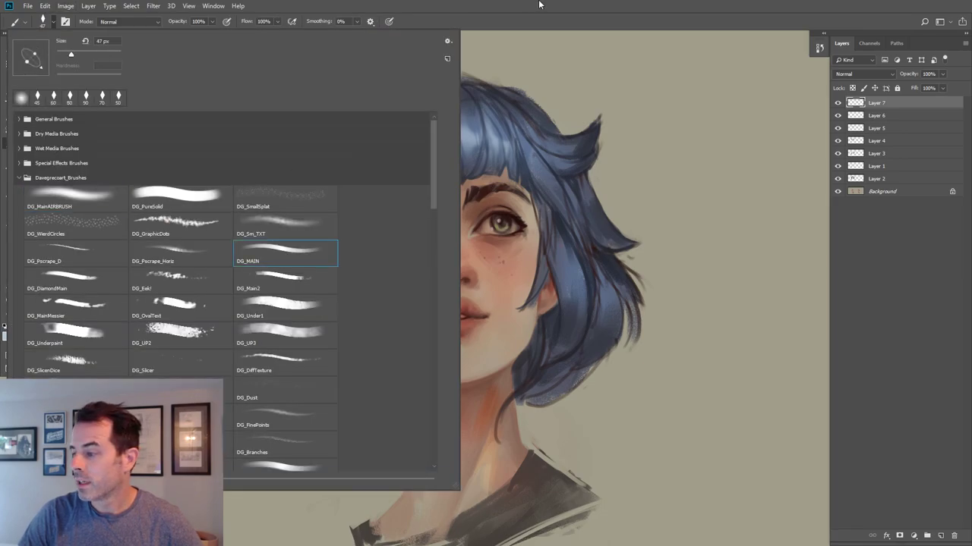
# Paint a soft light-blue highlight on the inner lock of the right hair mass beside the ear, using sampled hair blues.
pyautogui.keyDown('alt'); pyautogui.click(448, 124); pyautogui.keyUp('alt')
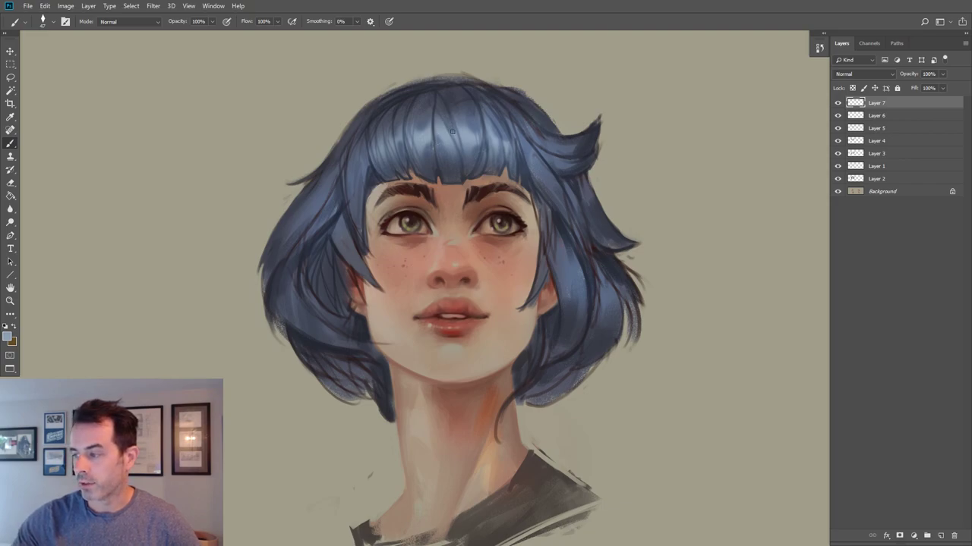
pyautogui.moveTo(556, 268); pyautogui.dragTo(577, 305)
pyautogui.keyDown('alt'); pyautogui.click(563, 271); pyautogui.keyUp('alt')
pyautogui.press(']')
pyautogui.press(']')
pyautogui.press(']')
pyautogui.press(']')
pyautogui.press(']')
pyautogui.keyDown('alt'); pyautogui.click(569, 256); pyautogui.keyUp('alt')
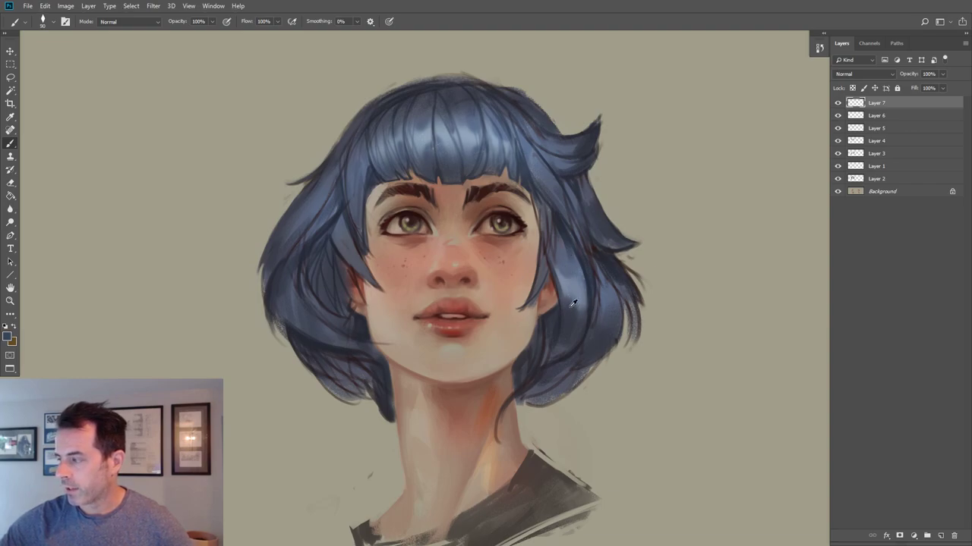
pyautogui.keyDown('alt'); pyautogui.click(575, 274); pyautogui.keyUp('alt')
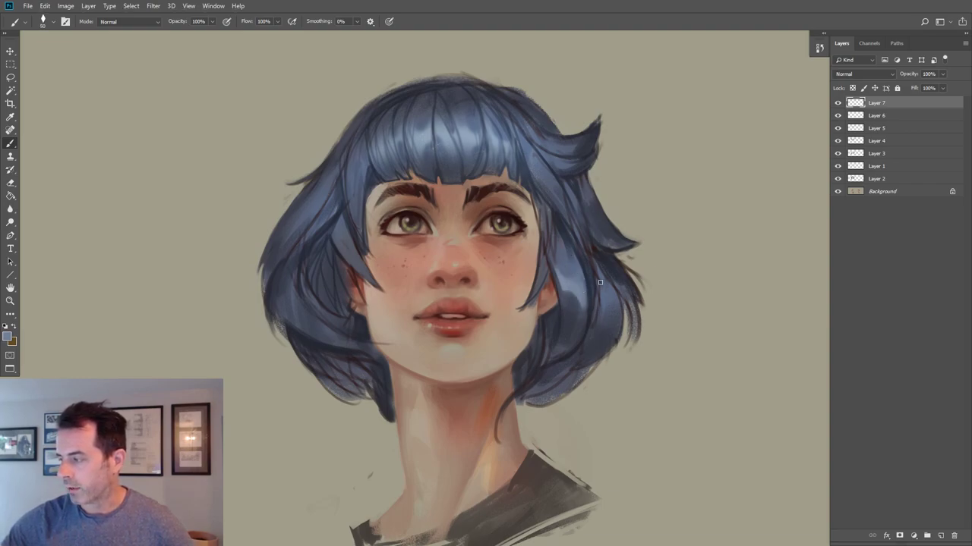
# Add and blend a light-blue highlight on the outer curve of the right hair mass with sampled blues.
pyautogui.keyDown('alt'); pyautogui.click(609, 314); pyautogui.keyUp('alt')
pyautogui.keyDown('alt'); pyautogui.click(607, 300); pyautogui.keyUp('alt')
pyautogui.keyDown('alt'); pyautogui.click(571, 283); pyautogui.keyUp('alt')
# Paint a pale blue highlight on the upper curve of the left hair mass and blend it with sampled hair tones.
pyautogui.keyDown('alt'); pyautogui.click(467, 129); pyautogui.keyUp('alt')
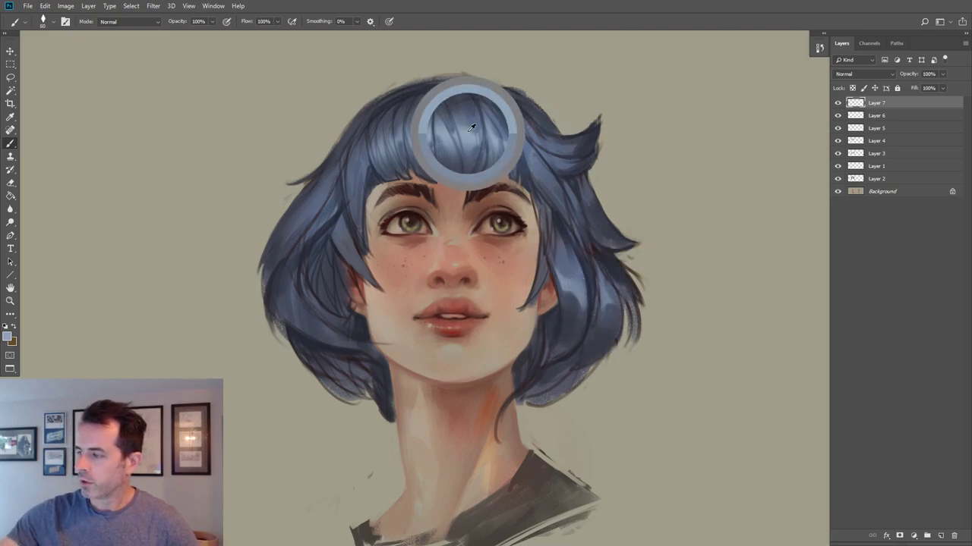
pyautogui.press(']')
pyautogui.press(']')
pyautogui.press(']')
pyautogui.press(']')
pyautogui.press(']')
pyautogui.press(']')
pyautogui.moveTo(299, 228)
pyautogui.mouseDown()
pyautogui.moveTo(284, 236)
pyautogui.moveTo(307, 205)
pyautogui.moveTo(303, 217)
pyautogui.mouseUp()
pyautogui.keyDown('alt'); pyautogui.click(315, 199); pyautogui.keyUp('alt')
pyautogui.keyDown('alt'); pyautogui.click(312, 204); pyautogui.keyUp('alt')
pyautogui.keyDown('alt'); pyautogui.click(283, 252); pyautogui.keyUp('alt')
pyautogui.press('[')
# Paint a pale blue highlight on the pointed lock framing the left side of the face.
pyautogui.keyDown('alt'); pyautogui.click(451, 134); pyautogui.keyUp('alt')
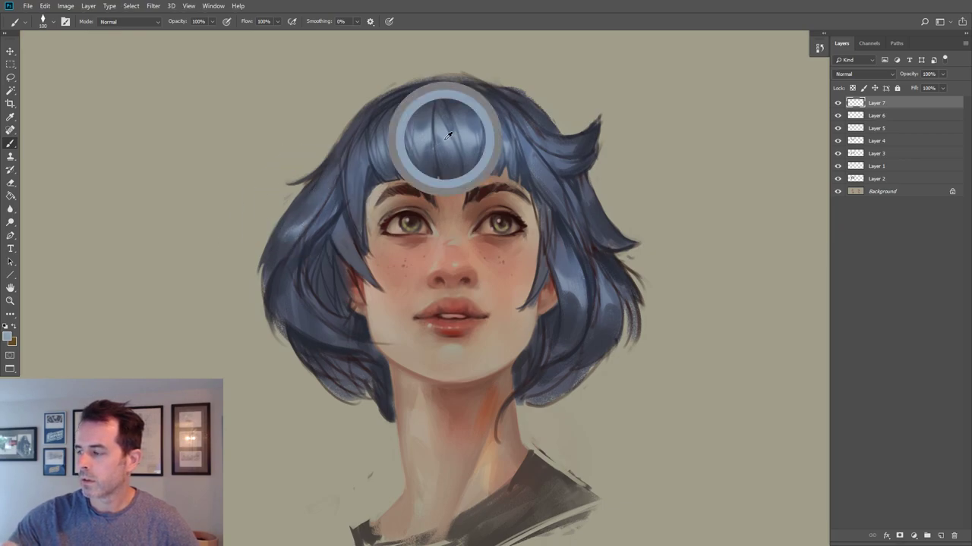
pyautogui.keyDown('alt'); pyautogui.click(344, 234); pyautogui.keyUp('alt')
pyautogui.keyDown('alt'); pyautogui.click(354, 255); pyautogui.keyUp('alt')
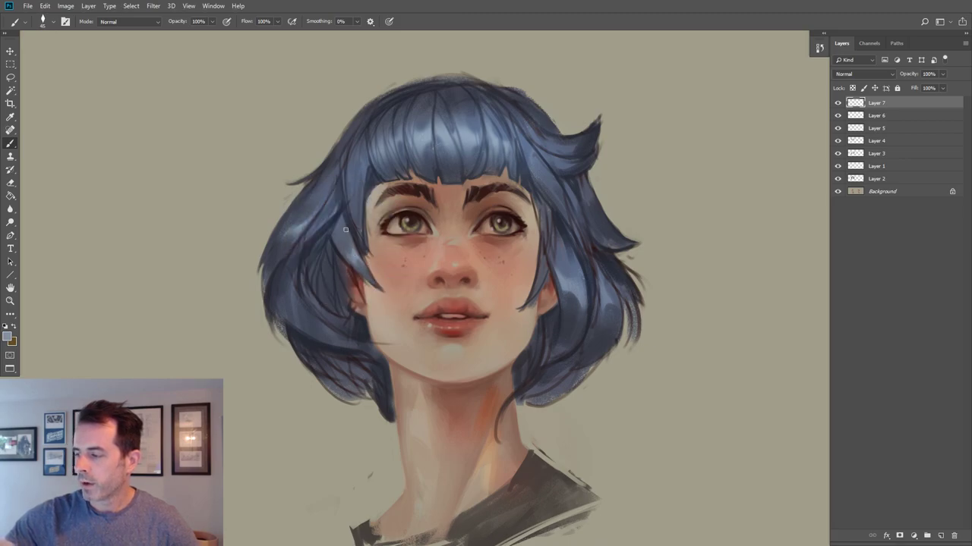
# Paint light strands to the right of the fringe and a darker stroke beneath the base of the upper right flick.
pyautogui.keyDown('alt'); pyautogui.click(518, 132); pyautogui.keyUp('alt')
pyautogui.keyDown('alt'); pyautogui.click(529, 164); pyautogui.keyUp('alt')
pyautogui.press('[')
pyautogui.press('[')
pyautogui.moveTo(531, 166); pyautogui.dragTo(543, 181)
pyautogui.moveTo(547, 165); pyautogui.dragTo(552, 187)
pyautogui.keyDown('alt'); pyautogui.click(574, 180); pyautogui.keyUp('alt')
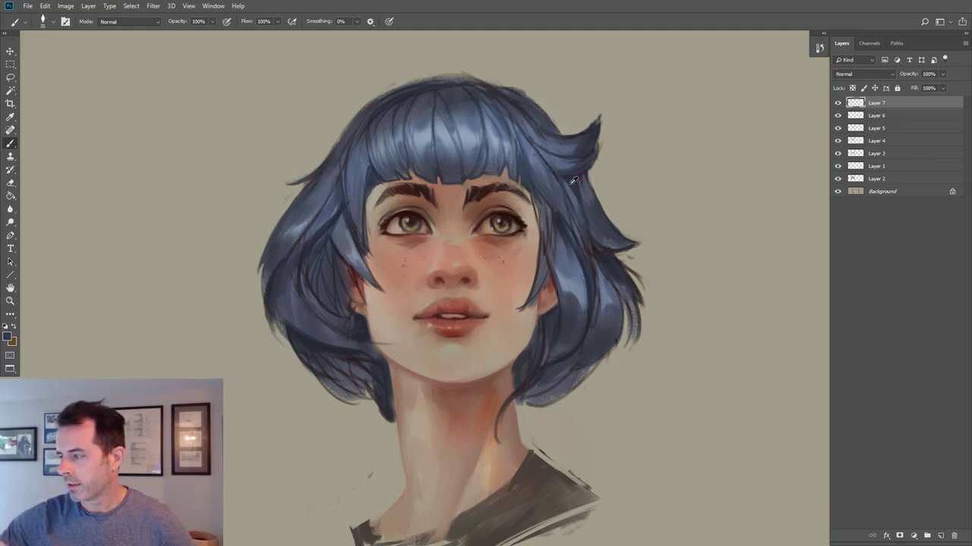
pyautogui.moveTo(539, 145); pyautogui.dragTo(569, 172)
# Paint sampled muted blue strokes down the upper right crown towards the base of the flicked lock.
pyautogui.keyDown('alt'); pyautogui.click(542, 147); pyautogui.keyUp('alt')
pyautogui.press(']')
pyautogui.press(']')
pyautogui.press(']')
pyautogui.moveTo(530, 125); pyautogui.dragTo(542, 144)
pyautogui.keyDown('alt'); pyautogui.click(510, 104); pyautogui.keyUp('alt')
pyautogui.press(']')
pyautogui.press(']')
pyautogui.moveTo(512, 104); pyautogui.dragTo(530, 123)
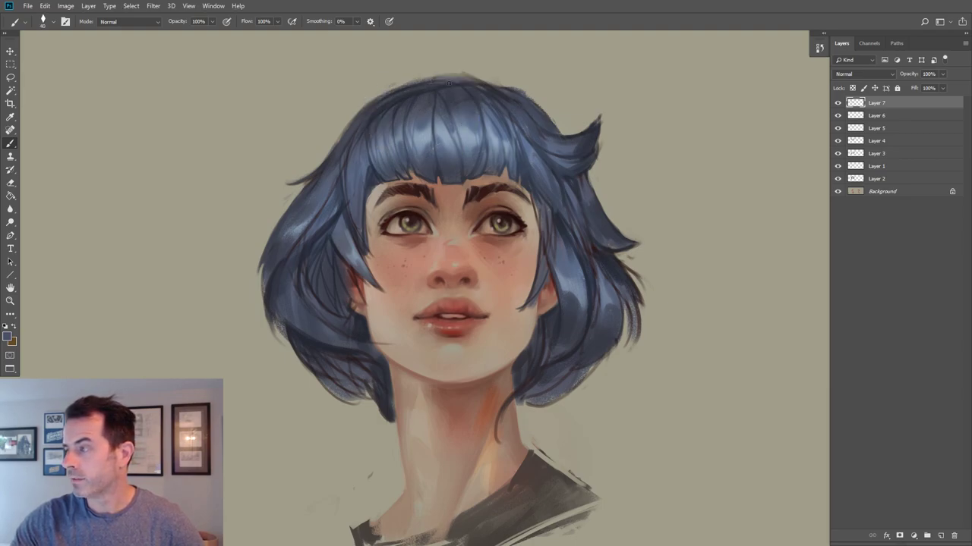
# Trim the rough top outline of the hair with the sampled background colour.
pyautogui.press(']')
pyautogui.keyDown('alt'); pyautogui.click(403, 81); pyautogui.keyUp('alt')
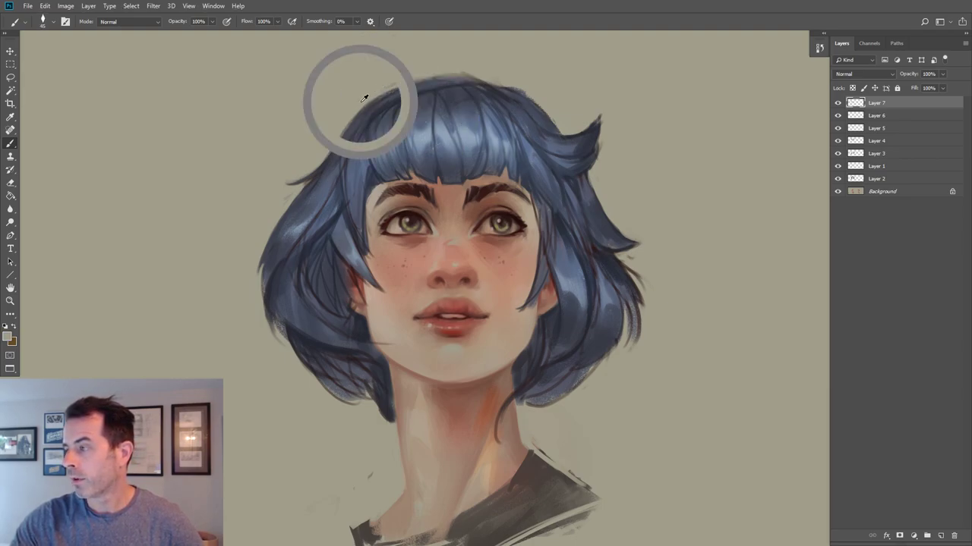
pyautogui.moveTo(400, 84); pyautogui.dragTo(469, 72)
pyautogui.press(']')
pyautogui.press(']')
# Define the upper left edge of the crown with dark blue strokes sampled from the hair.
pyautogui.keyDown('alt'); pyautogui.click(378, 116); pyautogui.keyUp('alt')
pyautogui.press('[')
pyautogui.press('[')
pyautogui.press('[')
pyautogui.moveTo(387, 103)
pyautogui.mouseDown()
pyautogui.moveTo(434, 84)
pyautogui.moveTo(407, 94)
pyautogui.mouseUp()
pyautogui.keyDown('alt'); pyautogui.click(432, 85); pyautogui.keyUp('alt')
pyautogui.keyDown('alt'); pyautogui.click(403, 96); pyautogui.keyUp('alt')
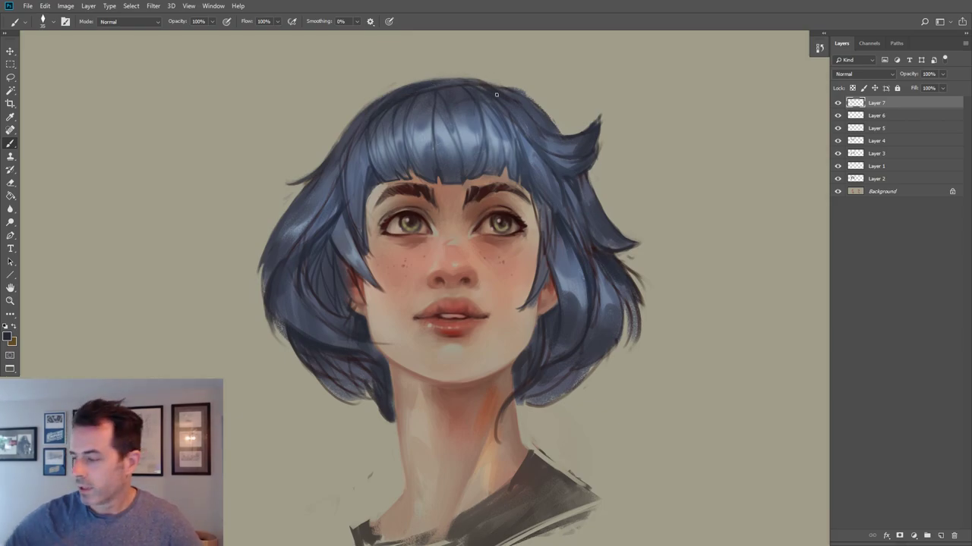
# Shade the lower hair beside the neck in dark navy and darken the foreground colour to #10131a.
pyautogui.keyDown('alt'); pyautogui.click(352, 363); pyautogui.keyUp('alt')
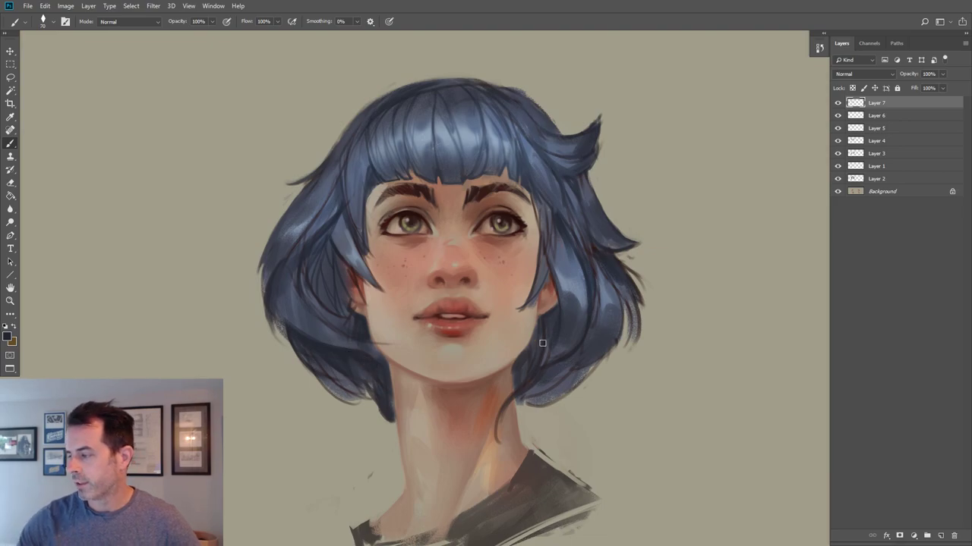
pyautogui.click(7, 337)
pyautogui.click(535, 278)
pyautogui.click(722, 165)
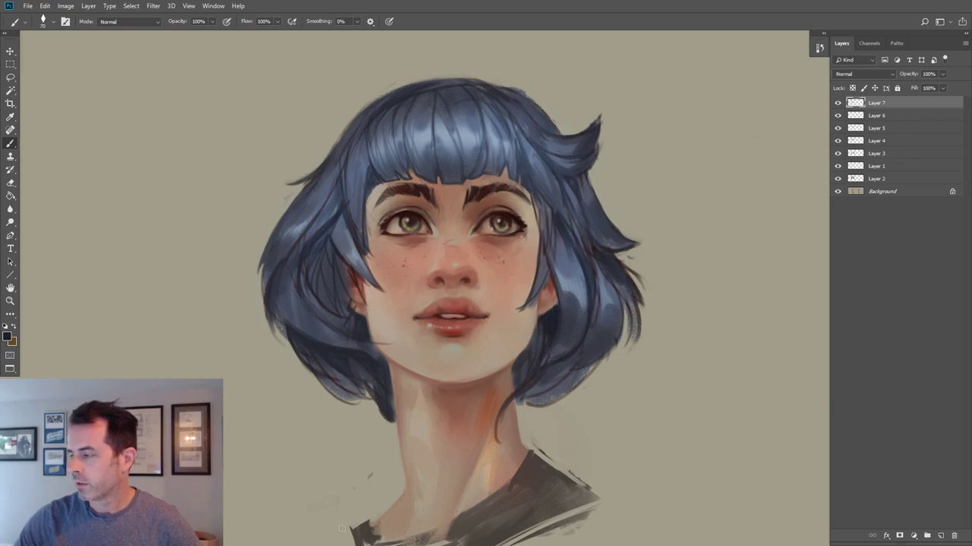
pyautogui.click(7, 336)
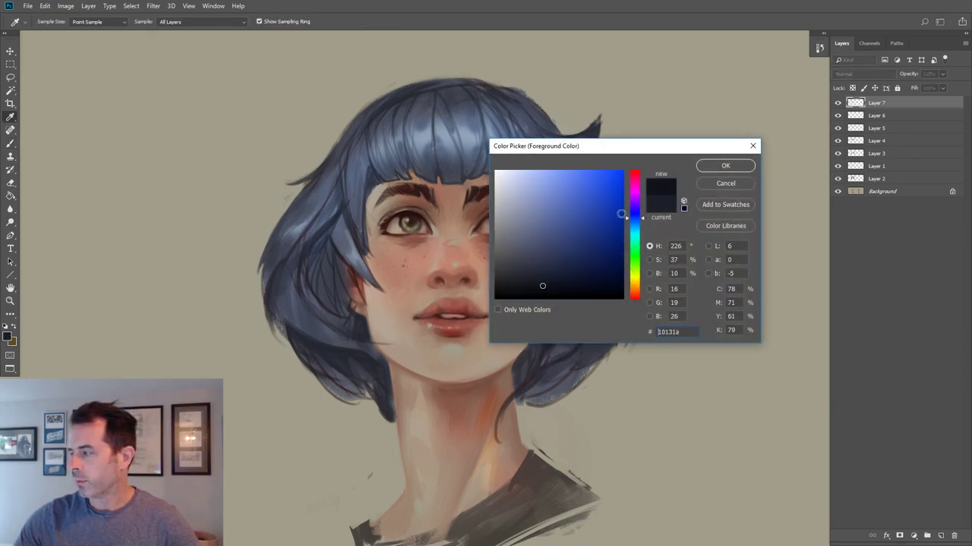
pyautogui.press('Return')
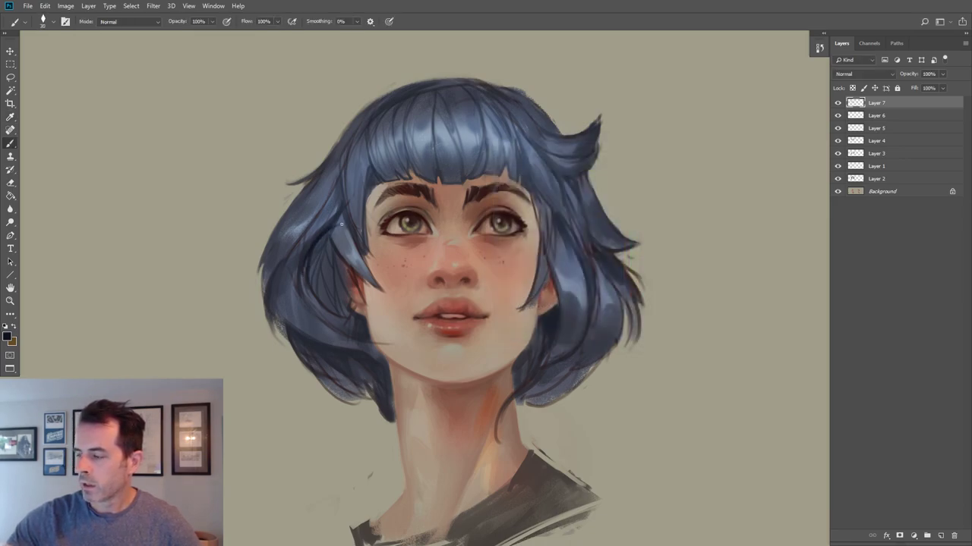
# Paint near-black shadow into the hollow of the left hair behind the face-framing lock.
pyautogui.moveTo(316, 243); pyautogui.dragTo(329, 245)
pyautogui.press('[')
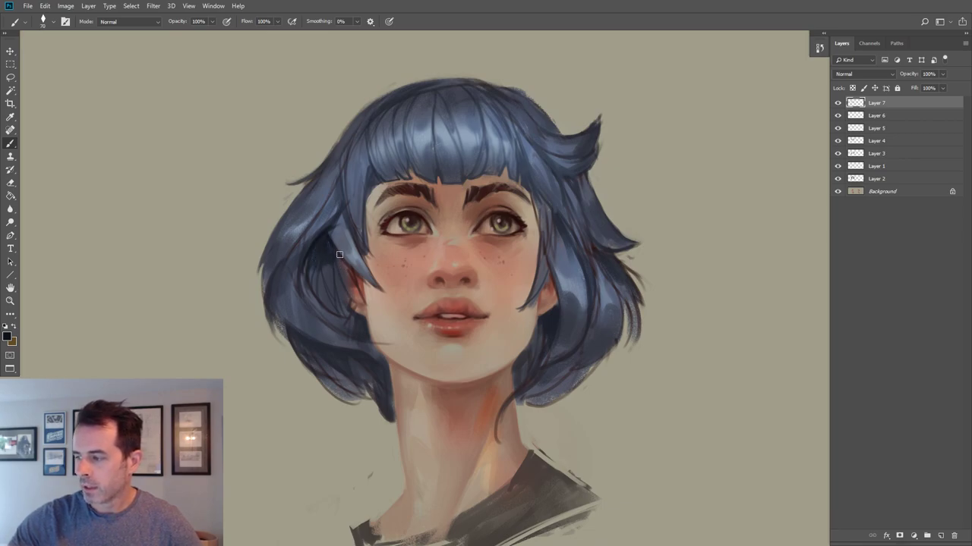
pyautogui.moveTo(336, 269); pyautogui.dragTo(350, 307)
# Paint shadowed blue-grey hair over the left ear and earrings, using sampled dark tones.
pyautogui.press(']')
pyautogui.keyDown('alt'); pyautogui.click(341, 269); pyautogui.keyUp('alt')
pyautogui.moveTo(344, 271); pyautogui.dragTo(358, 301)
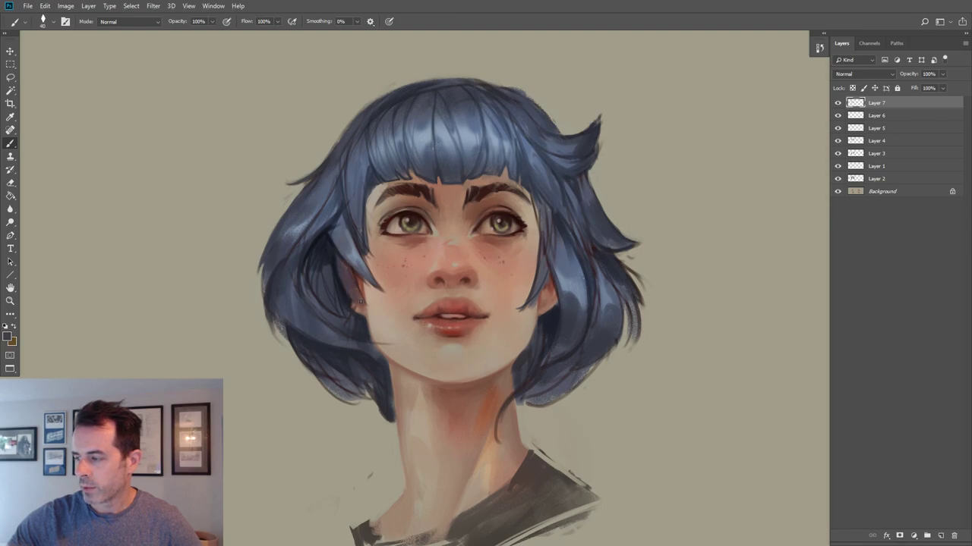
pyautogui.moveTo(351, 309); pyautogui.dragTo(355, 302)
pyautogui.keyDown('alt'); pyautogui.click(346, 288); pyautogui.keyUp('alt')
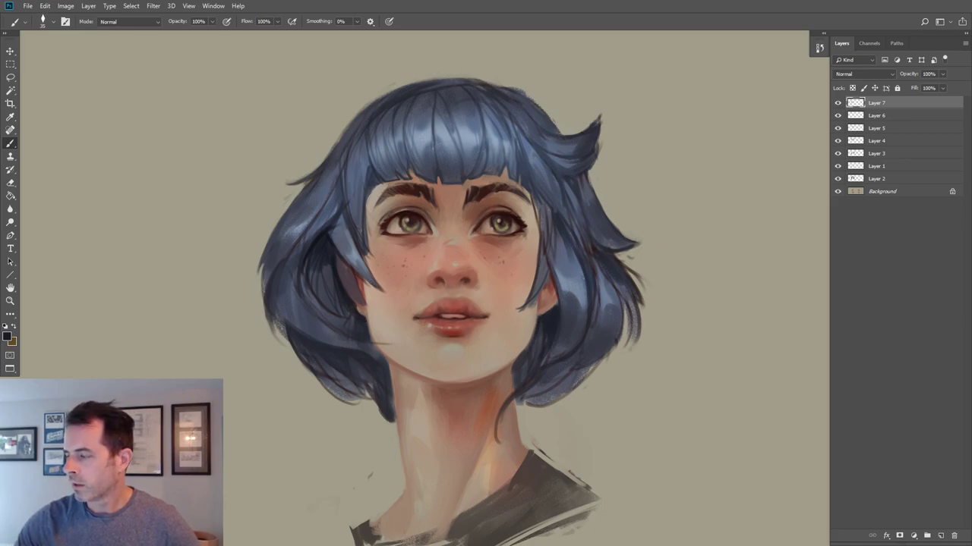
# Paint dark separation strands along the left temple lock and at the right edge of the fringe.
pyautogui.keyDown('alt'); pyautogui.click(551, 319); pyautogui.keyUp('alt')
pyautogui.keyDown('alt'); pyautogui.click(316, 241); pyautogui.keyUp('alt')
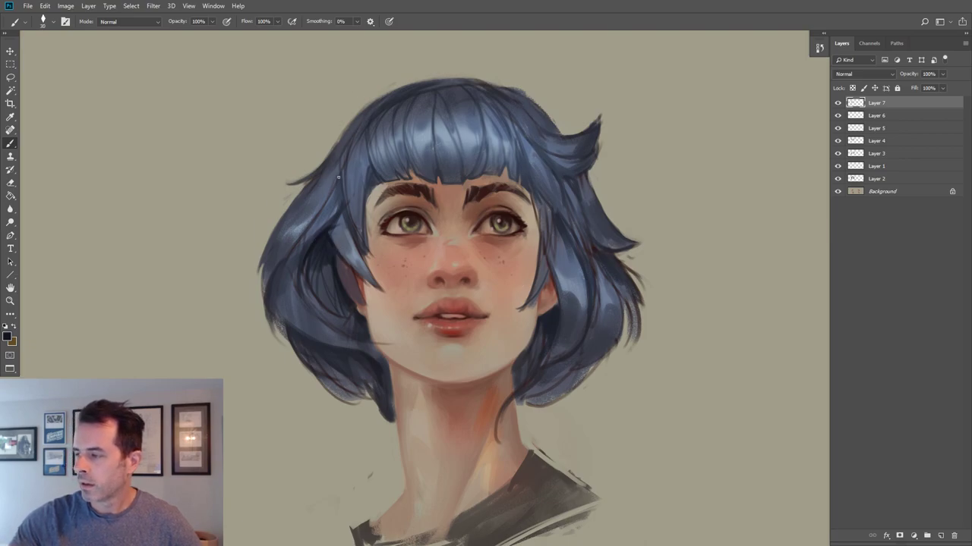
pyautogui.moveTo(334, 186); pyautogui.dragTo(326, 205)
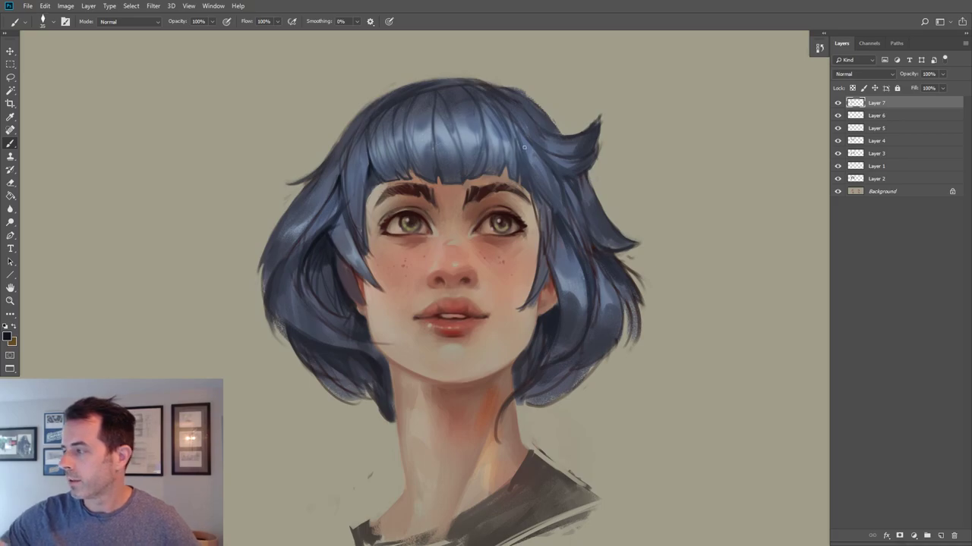
pyautogui.moveTo(515, 138); pyautogui.dragTo(527, 170)
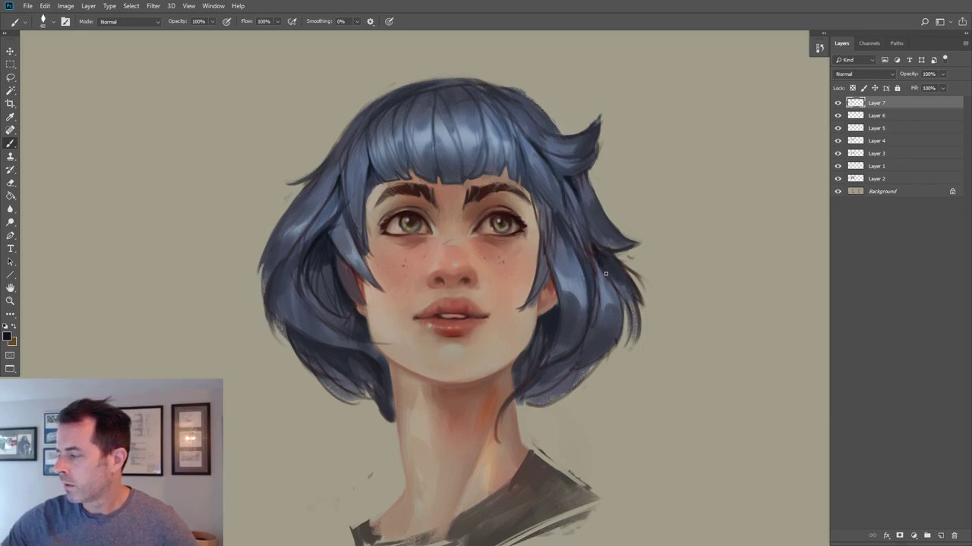
# Paint dark accents between the right side's locks and a thin dark strand through the left part of the fringe.
pyautogui.moveTo(581, 270); pyautogui.dragTo(593, 297)
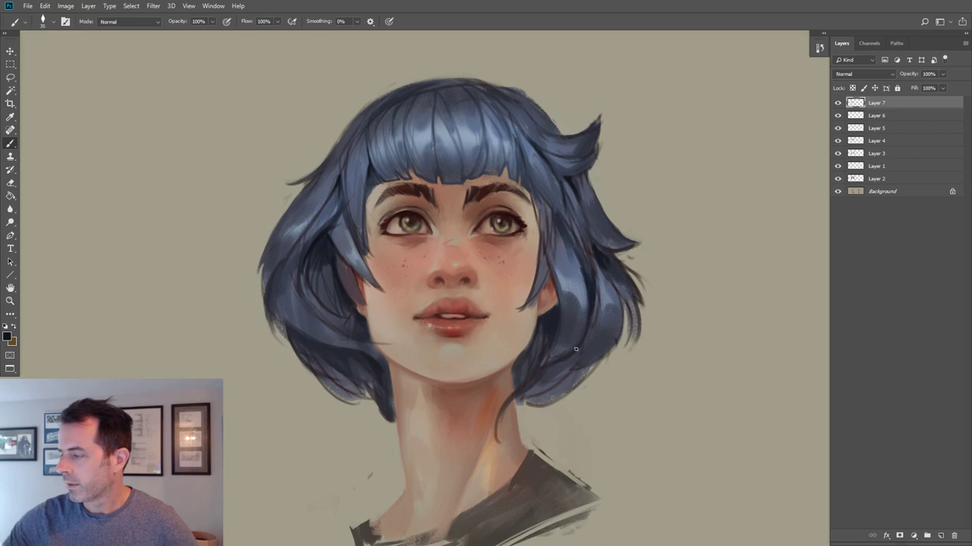
pyautogui.press('[')
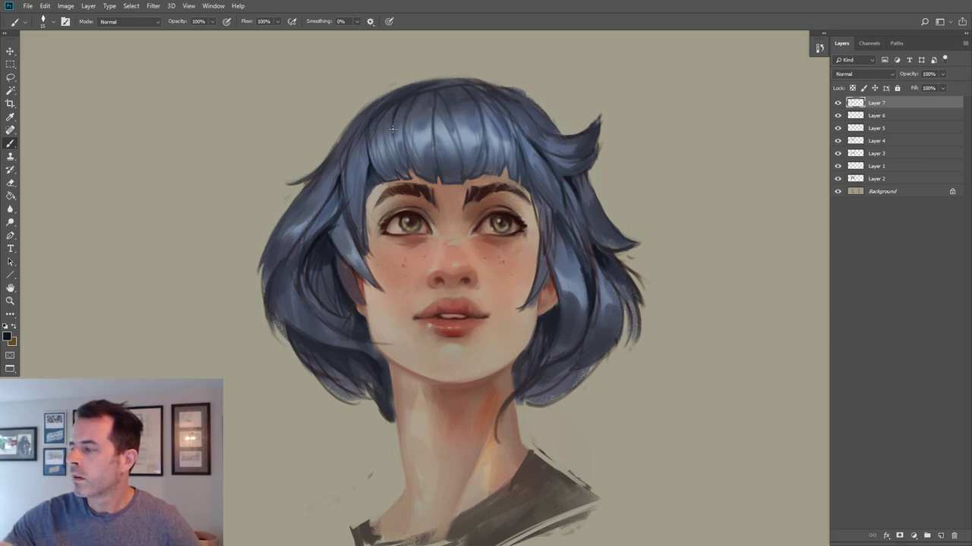
pyautogui.press(']')
pyautogui.moveTo(408, 109); pyautogui.dragTo(404, 142)
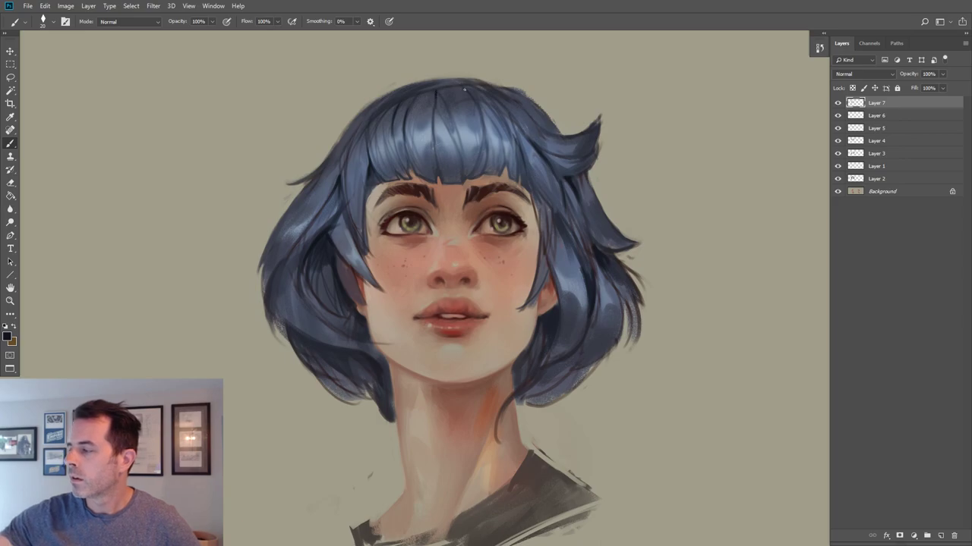
# Paint loose flyaway strands along the outer left contour of the hair in sampled dark blue.
pyautogui.keyDown('alt'); pyautogui.click(579, 171); pyautogui.keyUp('alt')
pyautogui.keyDown('alt'); pyautogui.click(354, 124); pyautogui.keyUp('alt')
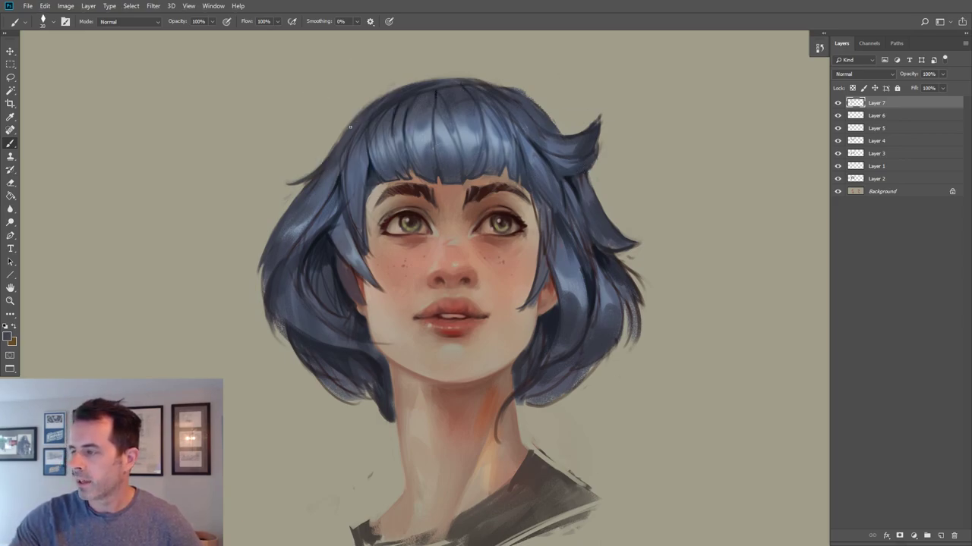
pyautogui.keyDown('alt'); pyautogui.click(325, 162); pyautogui.keyUp('alt')
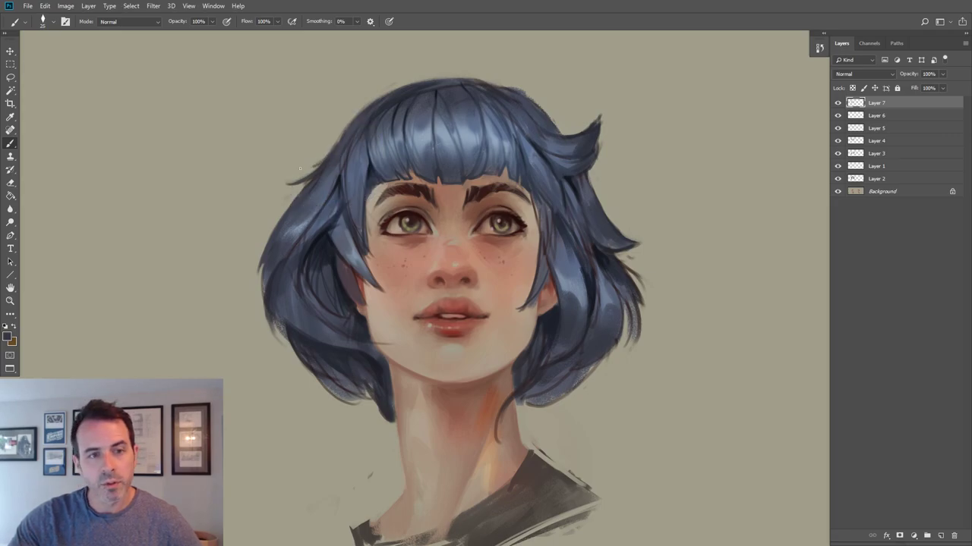
pyautogui.moveTo(342, 136)
pyautogui.mouseDown()
pyautogui.moveTo(279, 189)
pyautogui.moveTo(289, 211)
pyautogui.moveTo(295, 202)
pyautogui.moveTo(268, 242)
pyautogui.moveTo(278, 228)
pyautogui.moveTo(253, 299)
pyautogui.mouseUp()
pyautogui.moveTo(270, 232)
pyautogui.mouseDown()
pyautogui.moveTo(252, 313)
pyautogui.moveTo(261, 326)
pyautogui.mouseUp()
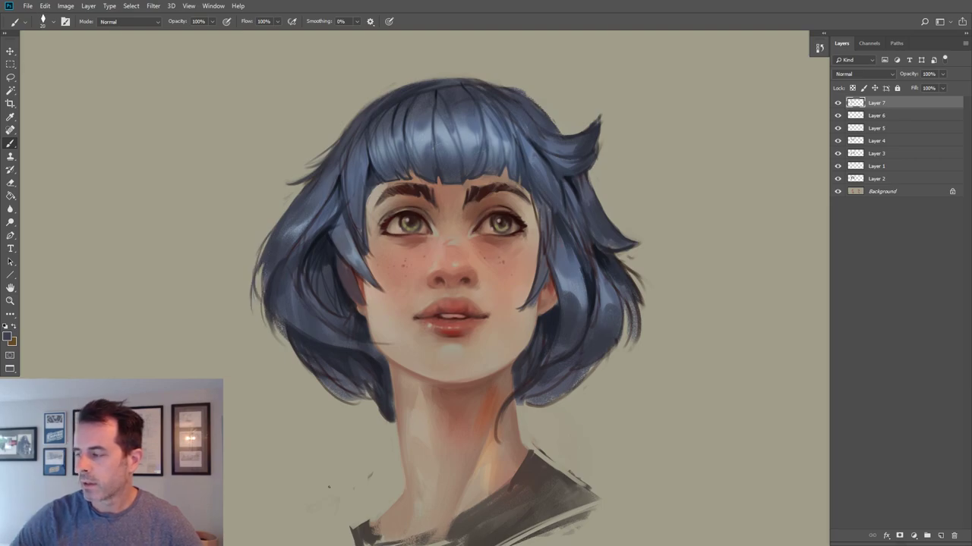
# Paint flyaway strands along the lower right contour of the hair and a thin wisp above the right flicked tip.
pyautogui.moveTo(618, 340)
pyautogui.mouseDown()
pyautogui.moveTo(596, 362)
pyautogui.moveTo(598, 383)
pyautogui.mouseUp()
pyautogui.moveTo(613, 347); pyautogui.dragTo(586, 378)
pyautogui.moveTo(611, 354); pyautogui.dragTo(584, 380)
pyautogui.press(']')
pyautogui.moveTo(608, 216)
pyautogui.mouseDown()
pyautogui.moveTo(640, 241)
pyautogui.moveTo(595, 197)
pyautogui.moveTo(642, 219)
pyautogui.mouseUp()
# Set the foreground colour to a pale blue based on the fringe highlight and add a new layer on top.
pyautogui.keyDown('alt'); pyautogui.click(407, 104); pyautogui.keyUp('alt')
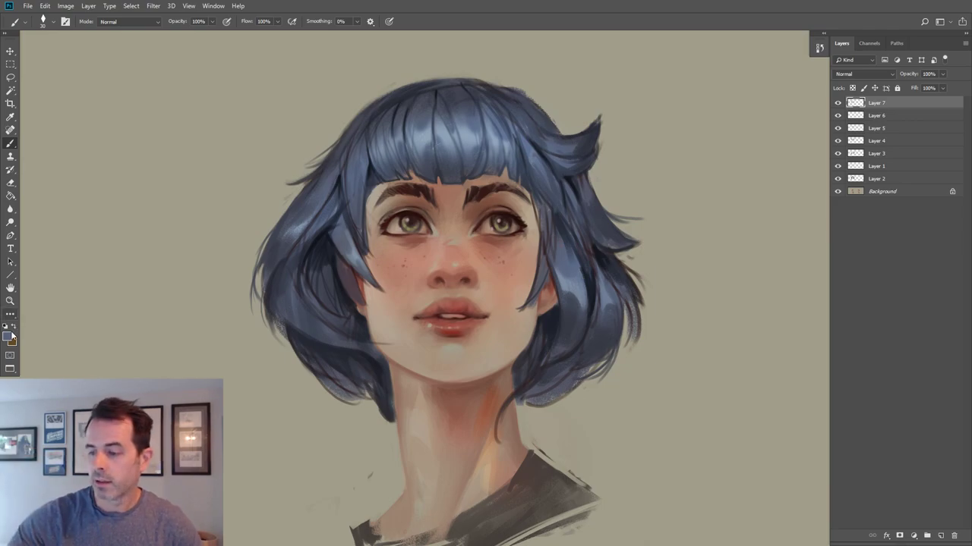
pyautogui.click(8, 337)
pyautogui.click(448, 129)
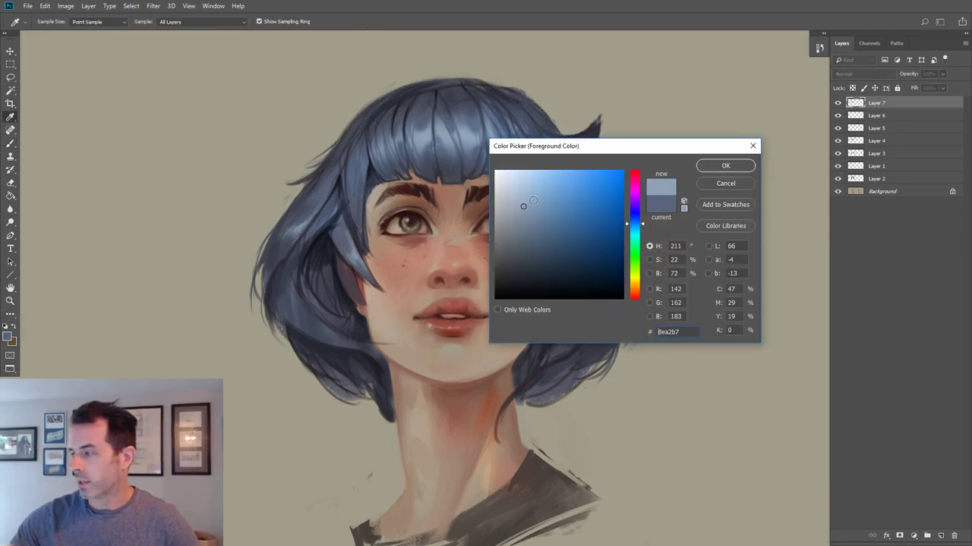
pyautogui.click(726, 166)
pyautogui.click(940, 536)
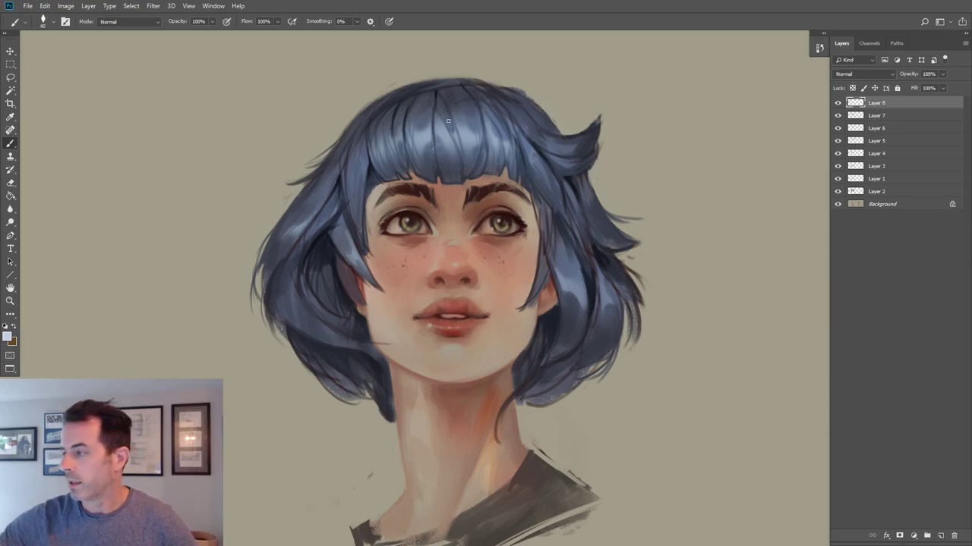
# Paint a bright pale-blue shine in the centre of the fringe highlight, varying the brush size.
pyautogui.moveTo(438, 129)
pyautogui.mouseDown()
pyautogui.moveTo(453, 152)
pyautogui.moveTo(436, 143)
pyautogui.mouseUp()
pyautogui.press(']')
pyautogui.press(']')
pyautogui.press(']')
pyautogui.press('[')
pyautogui.press('[')
pyautogui.press('[')
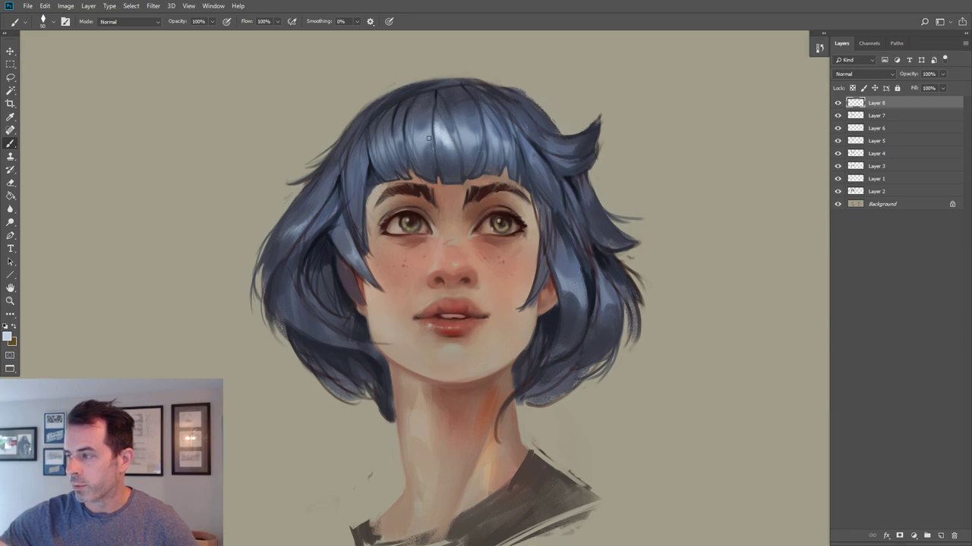
# Paint and blend a bright shine left of the fringe's centre with sampled highlight and mid-blue tones.
pyautogui.keyDown('alt'); pyautogui.click(423, 134); pyautogui.keyUp('alt')
pyautogui.keyDown('alt'); pyautogui.click(426, 155); pyautogui.keyUp('alt')
pyautogui.moveTo(431, 150); pyautogui.dragTo(426, 161)
pyautogui.keyDown('alt'); pyautogui.click(442, 132); pyautogui.keyUp('alt')
pyautogui.keyDown('alt'); pyautogui.click(425, 138); pyautogui.keyUp('alt')
pyautogui.press('[')
pyautogui.press('[')
# Paint a bright shine right of the fringe's centre and blend its edges with sampled blues.
pyautogui.moveTo(462, 132); pyautogui.dragTo(474, 156)
pyautogui.press(']')
pyautogui.press(']')
pyautogui.keyDown('alt'); pyautogui.click(468, 132); pyautogui.keyUp('alt')
pyautogui.keyDown('alt'); pyautogui.click(469, 157); pyautogui.keyUp('alt')
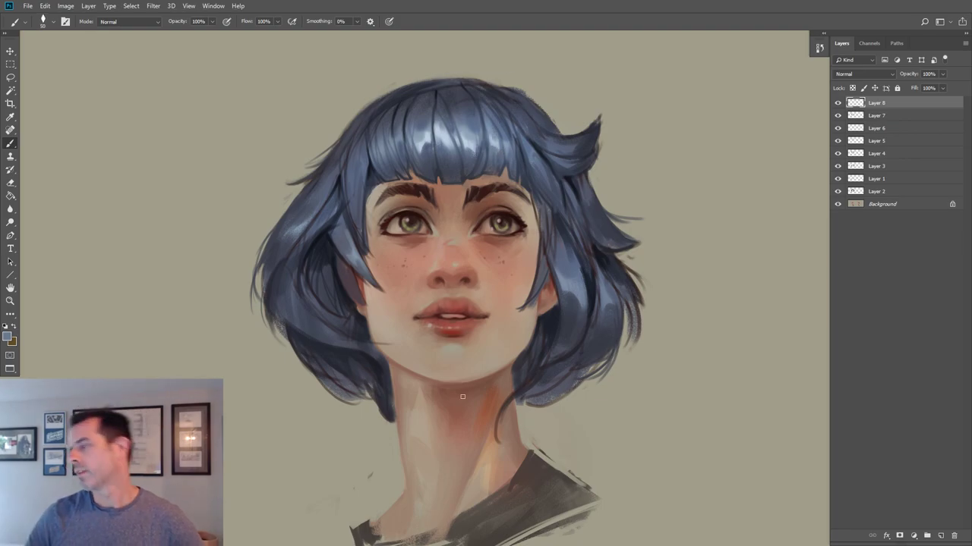
# Add small pale-blue glints to the hair on both sides of the face and blend them with sampled blues.
pyautogui.keyDown('alt'); pyautogui.click(433, 120); pyautogui.keyUp('alt')
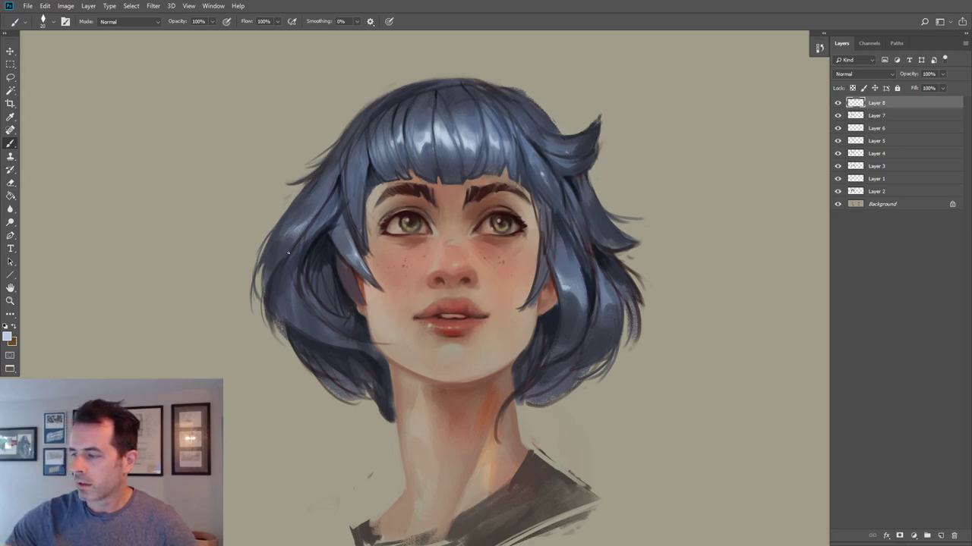
pyautogui.keyDown('alt'); pyautogui.click(309, 221); pyautogui.keyUp('alt')
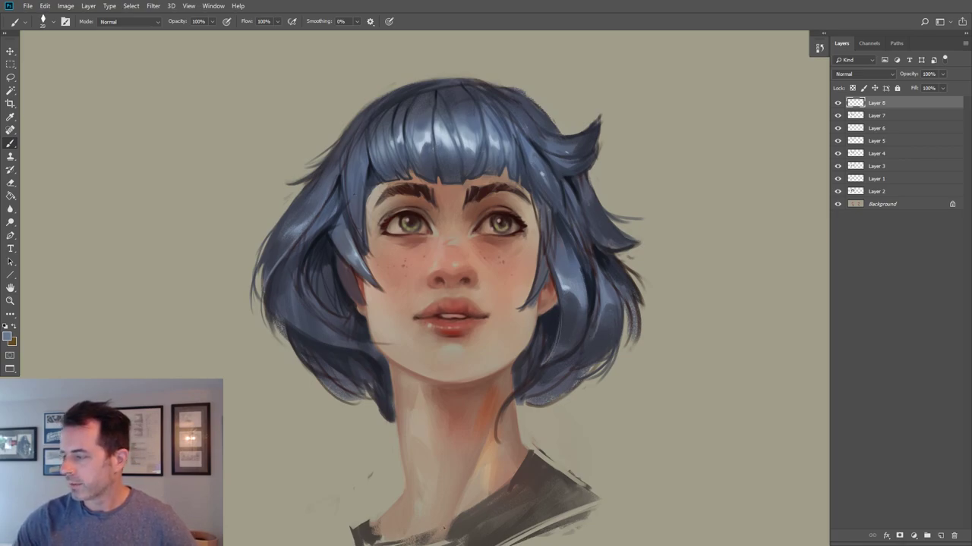
pyautogui.keyDown('alt'); pyautogui.click(305, 218); pyautogui.keyUp('alt')
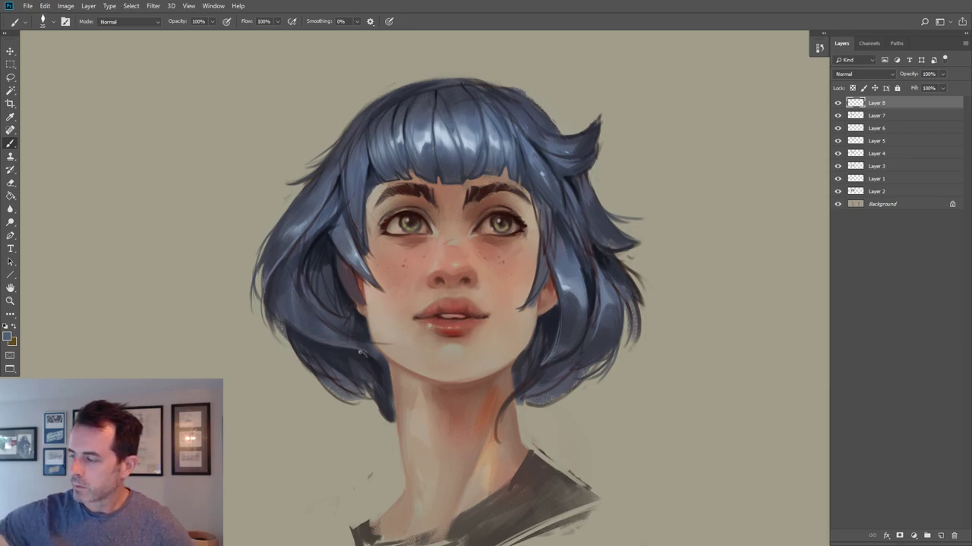
pyautogui.keyDown('alt'); pyautogui.click(540, 164); pyautogui.keyUp('alt')
pyautogui.keyDown('alt'); pyautogui.click(603, 241); pyautogui.keyUp('alt')
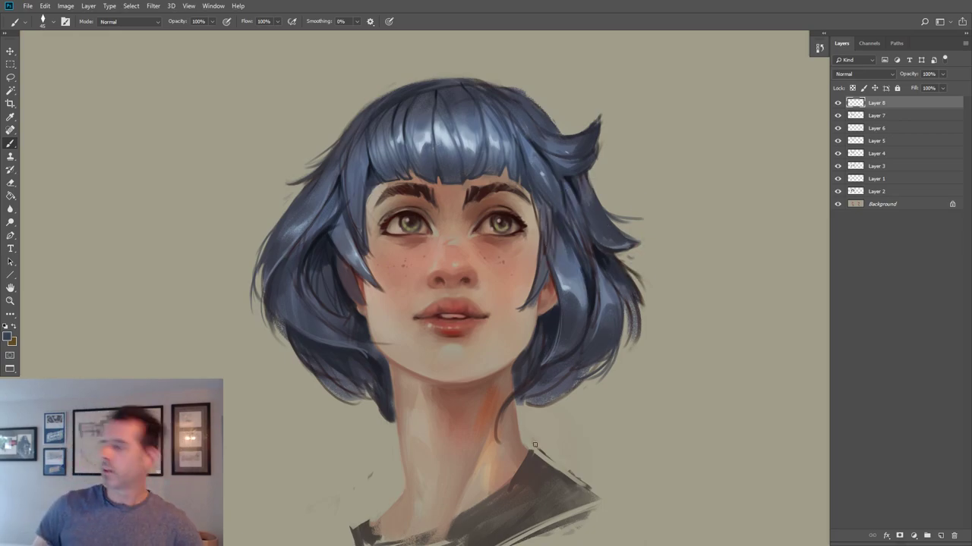
# Extend the upper-right flick with a second pointed tip and darken its strands with sampled blues, varying the brush size.
pyautogui.keyDown('alt'); pyautogui.click(591, 136); pyautogui.keyUp('alt')
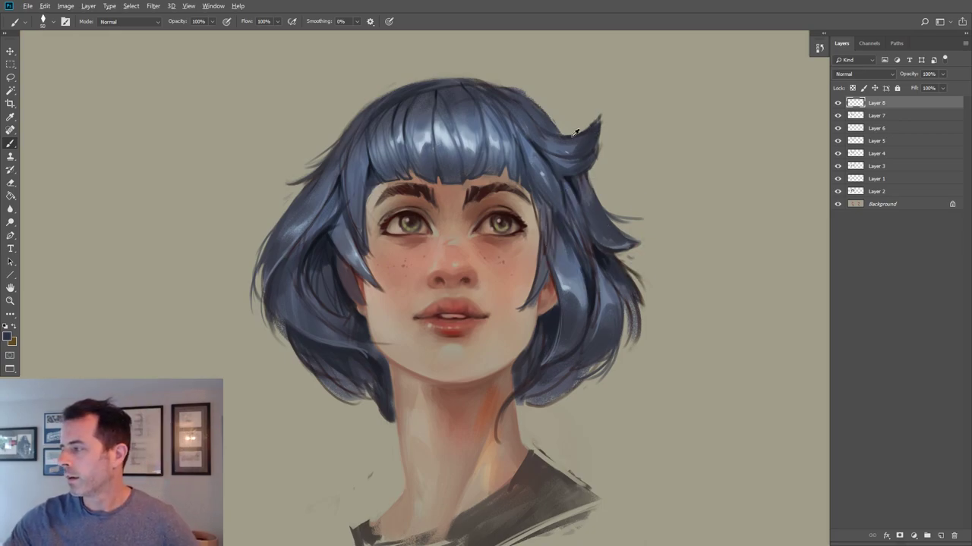
pyautogui.moveTo(553, 133); pyautogui.dragTo(595, 118)
pyautogui.keyDown('alt'); pyautogui.click(573, 142); pyautogui.keyUp('alt')
pyautogui.keyDown('alt'); pyautogui.click(581, 154); pyautogui.keyUp('alt')
pyautogui.keyDown('alt'); pyautogui.click(590, 151); pyautogui.keyUp('alt')
pyautogui.moveTo(589, 157)
pyautogui.mouseDown()
pyautogui.moveTo(606, 142)
pyautogui.moveTo(599, 165)
pyautogui.mouseUp()
pyautogui.press('[')
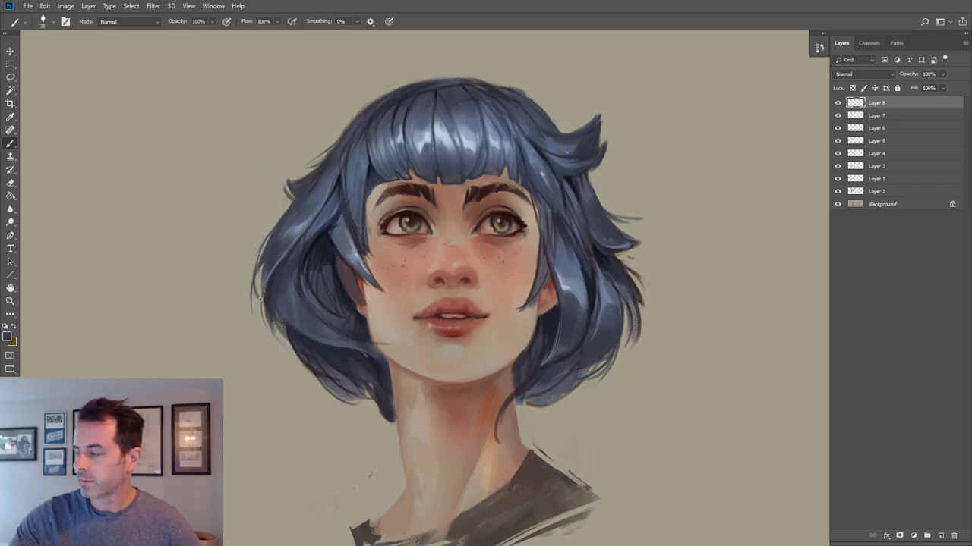
# Add a new layer on top in Overlay mode and switch to the DG_MainAIRBRUSH brush.
pyautogui.click(940, 536)
pyautogui.click(852, 74)
pyautogui.click(865, 202)
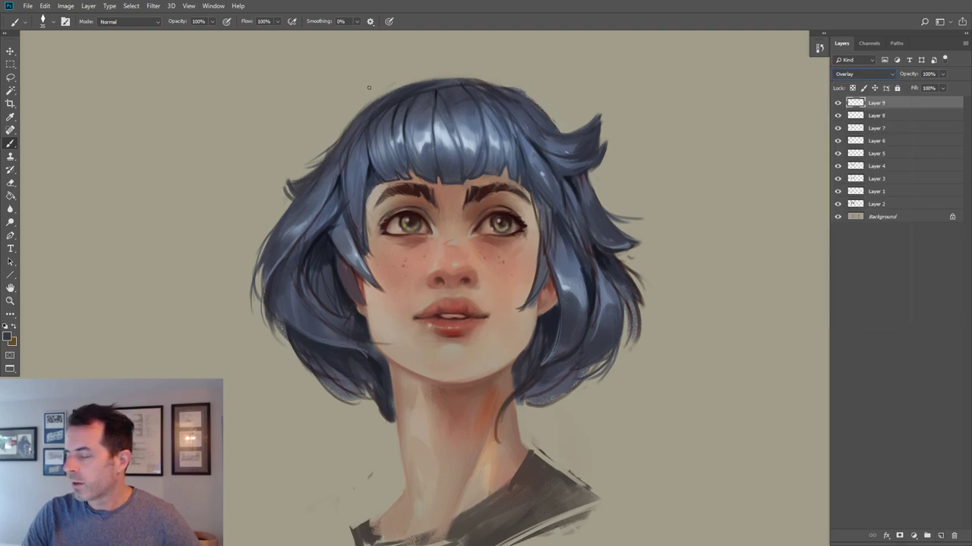
pyautogui.click(44, 21)
pyautogui.click(81, 193)
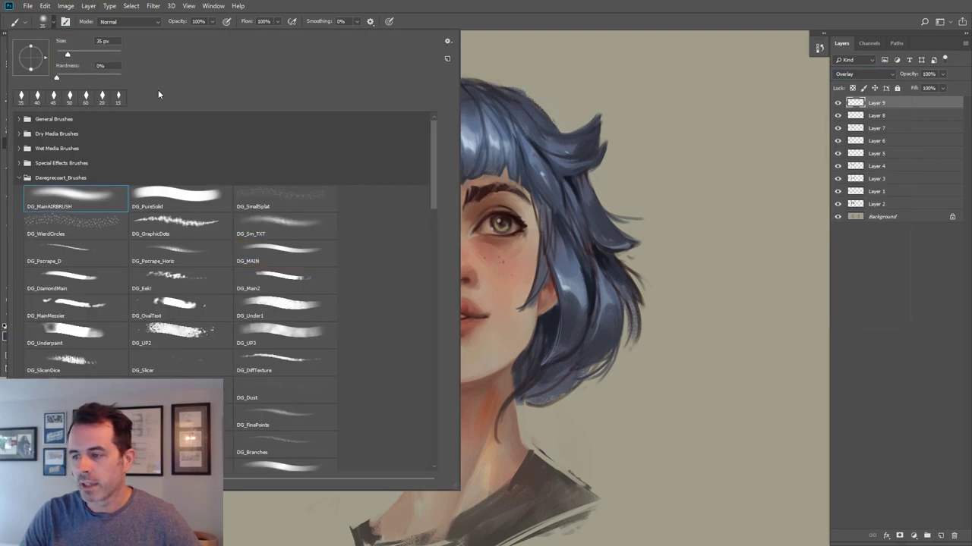
pyautogui.press('Return')
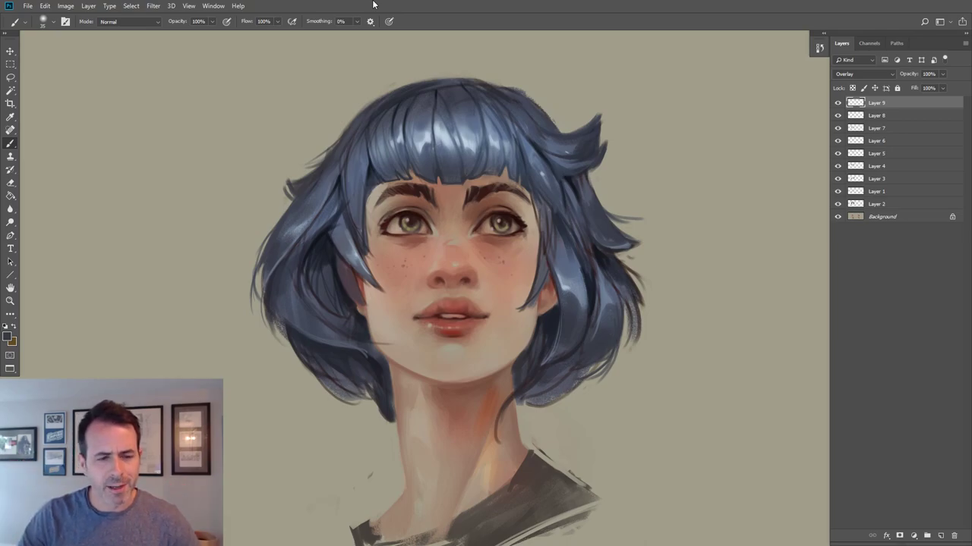
# Set the foreground colour to a medium blue with a hue of 215°.
pyautogui.click(12, 334)
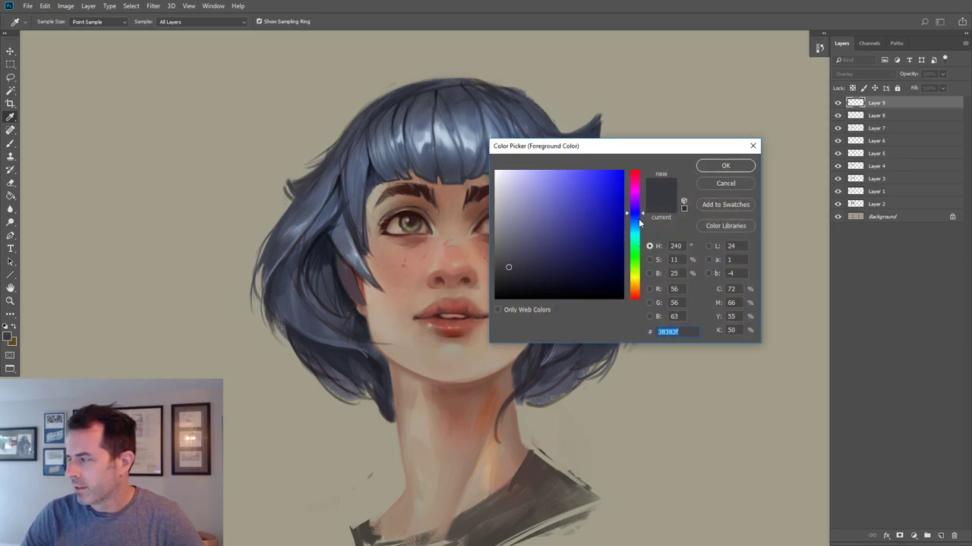
pyautogui.click(634, 225)
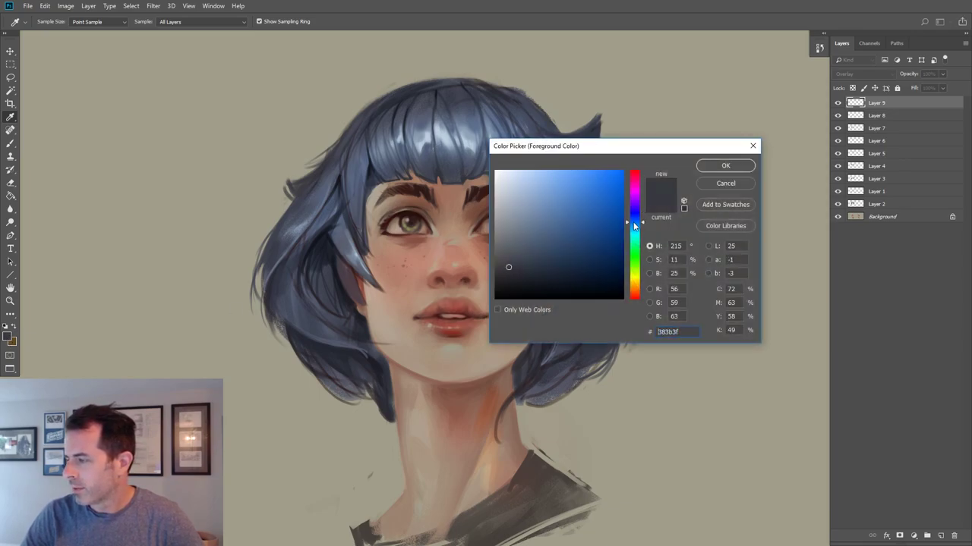
pyautogui.click(542, 222)
pyautogui.click(725, 165)
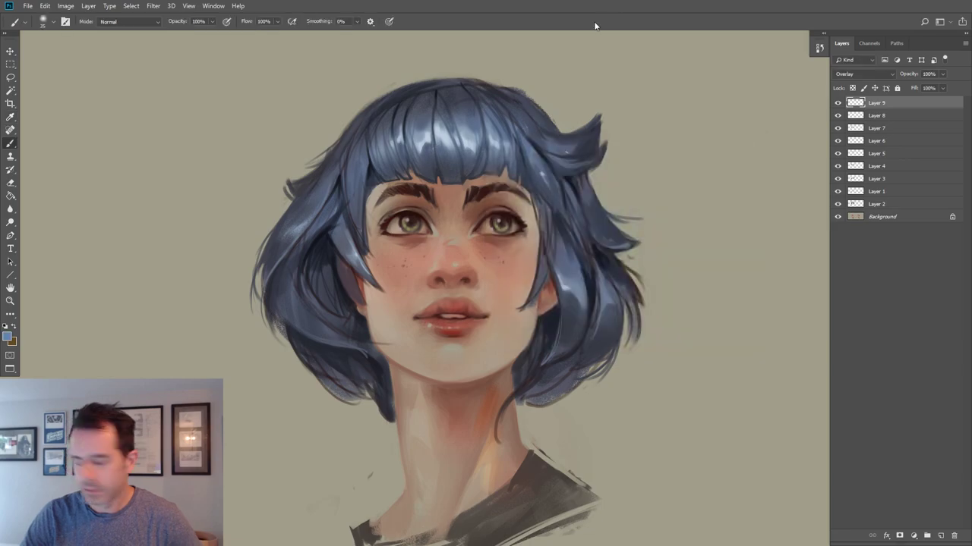
# Airbrush a saturated blue glow over the lower hair right of the jaw with a brush enlarged to about 100–125 px.
pyautogui.press(']')
pyautogui.press(']')
pyautogui.press(']')
pyautogui.press(']')
pyautogui.press(']')
pyautogui.press(']')
pyautogui.press(']')
pyautogui.press(']')
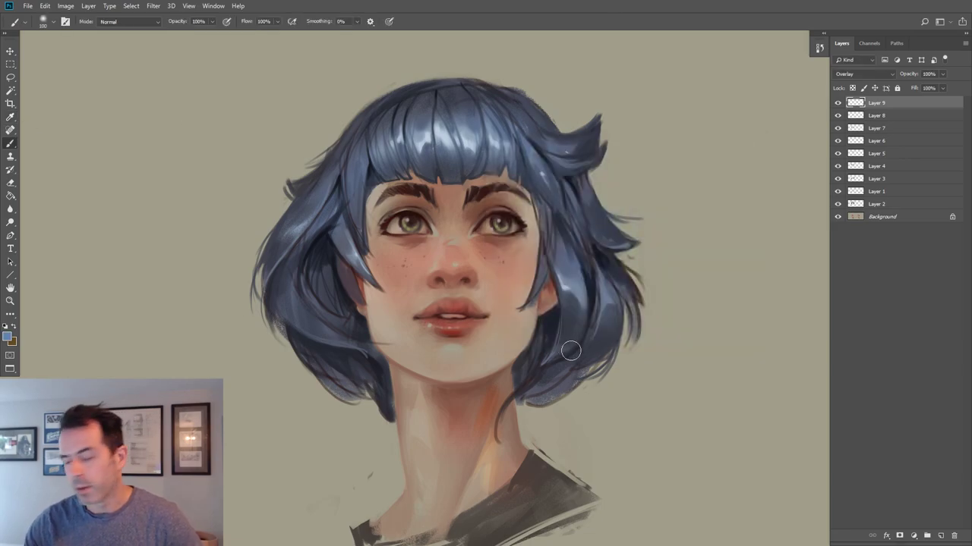
pyautogui.press(']')
pyautogui.press(']')
pyautogui.press(']')
pyautogui.press('[')
pyautogui.press('[')
pyautogui.press('[')
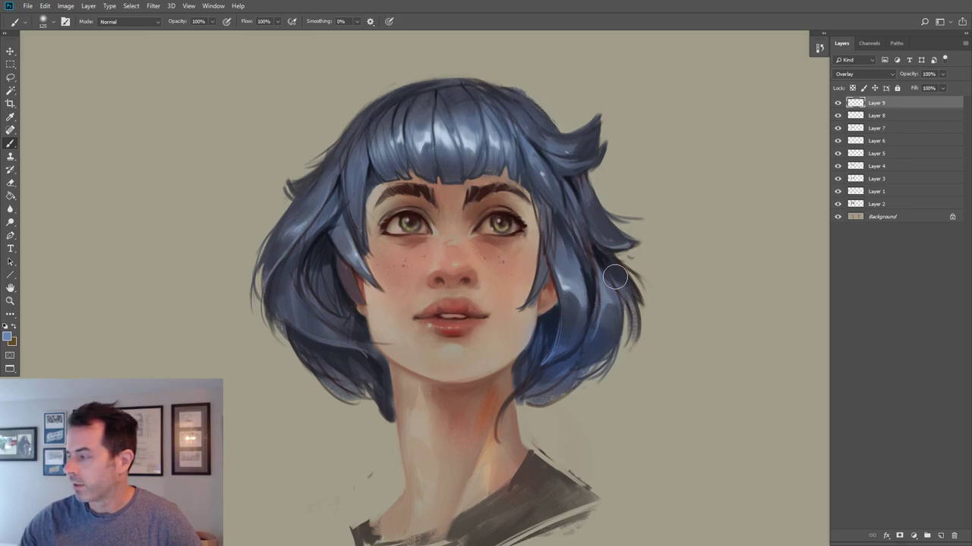
# Extend the saturated blue glow to the right-hand outer strands and the lower hair and tips left of the neck.
pyautogui.press(']')
pyautogui.press('[')
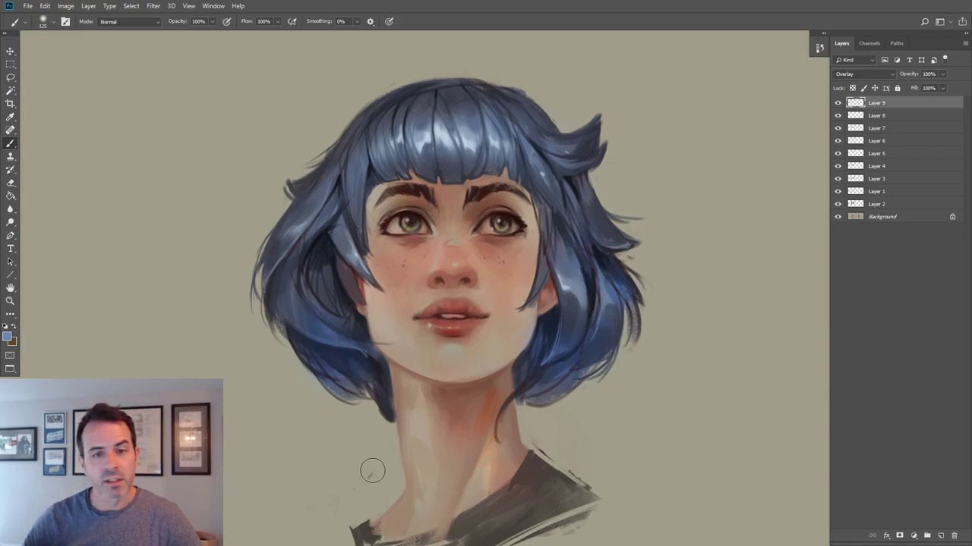
pyautogui.press('[')
pyautogui.press('[')
pyautogui.press('[')
pyautogui.press('[')
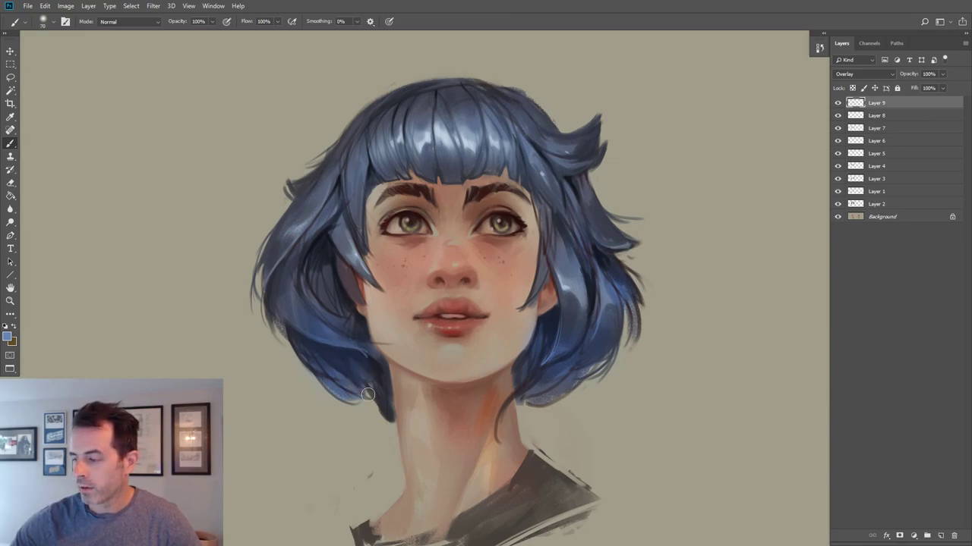
# Intensify the blue in the inner strands beside the face, the lower right hair and the right-hand flick tips.
pyautogui.press(']')
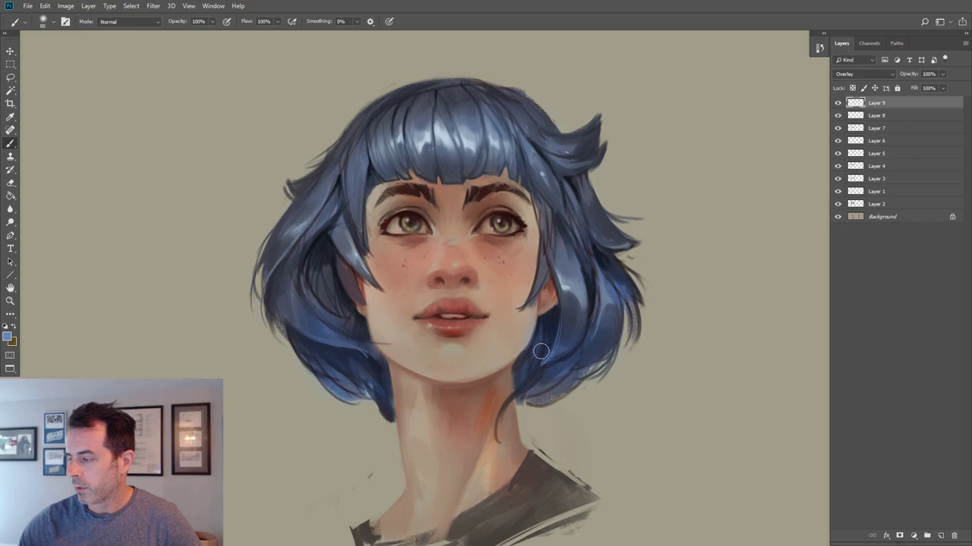
pyautogui.press(']')
pyautogui.press(']')
pyautogui.press(']')
pyautogui.press('[')
pyautogui.press(']')
pyautogui.press('[')
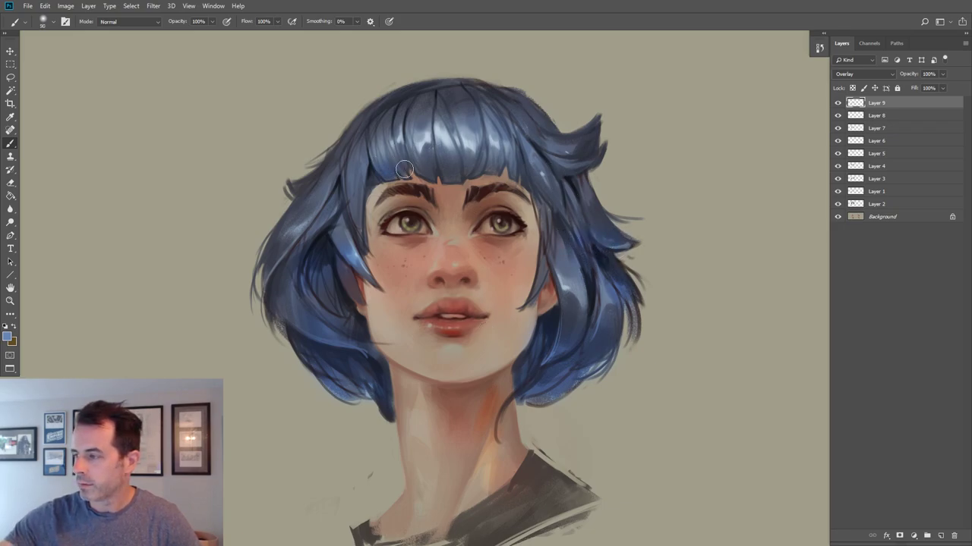
# Airbrush saturated blue along the lower edge of the fringe with the brush reduced to about 60 px.
pyautogui.press('[')
pyautogui.press('[')
pyautogui.press('[')
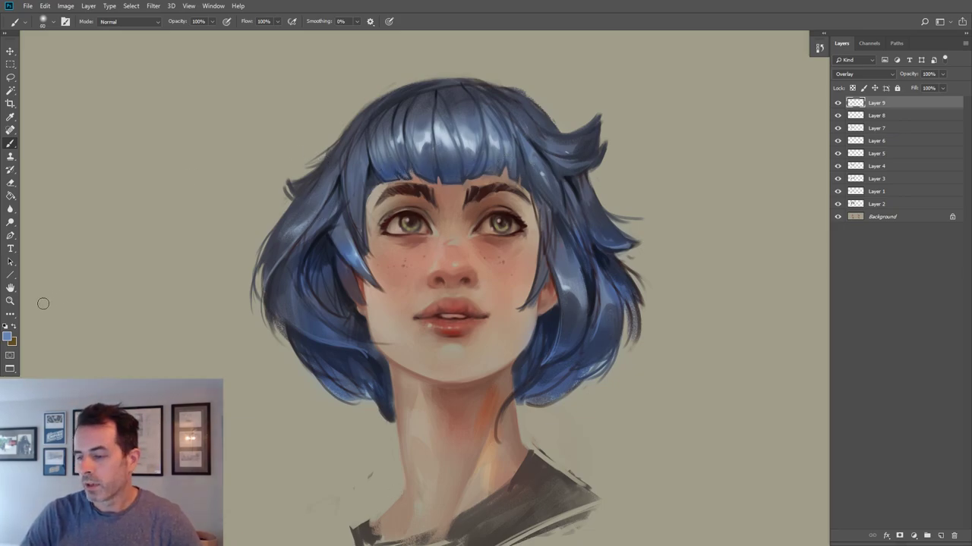
# Set the foreground colour to a muted purple.
pyautogui.click(7, 337)
pyautogui.moveTo(638, 216); pyautogui.dragTo(634, 211)
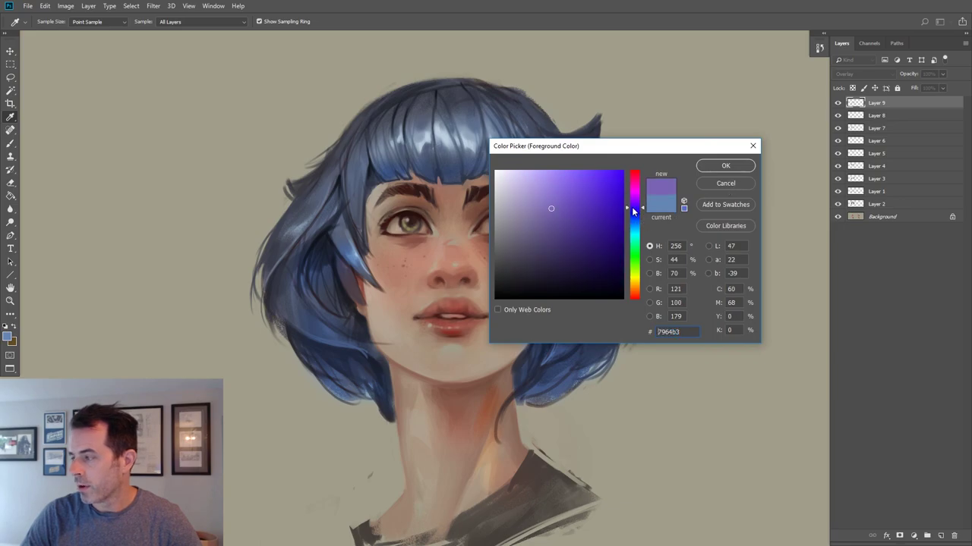
pyautogui.click(551, 208)
pyautogui.click(725, 166)
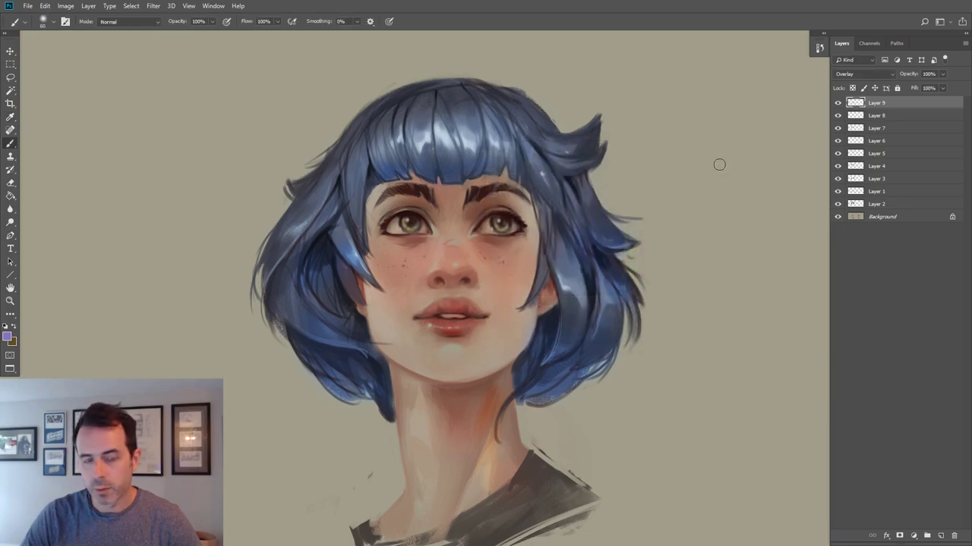
# Airbrush purple over the lower hair left of the jaw with an enlarged brush.
pyautogui.press(']')
pyautogui.press(']')
pyautogui.press(']')
pyautogui.press(']')
pyautogui.press(']')
pyautogui.moveTo(299, 319)
pyautogui.mouseDown()
pyautogui.moveTo(334, 330)
pyautogui.moveTo(385, 379)
pyautogui.mouseUp()
pyautogui.press('[')
pyautogui.press(']')
pyautogui.press(']')
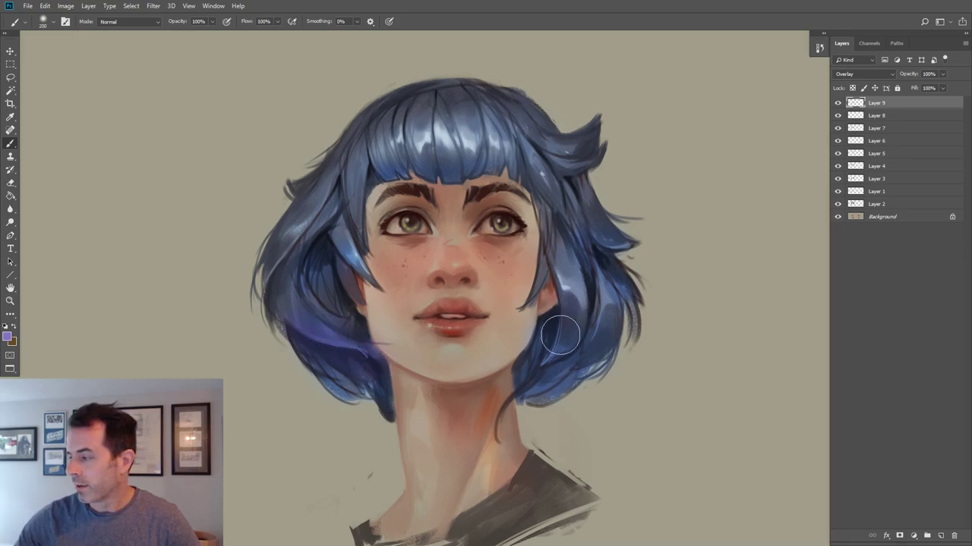
# Airbrush purple over the lower right hair and the outer strands on both sides, reducing the brush for the tips.
pyautogui.moveTo(541, 364)
pyautogui.mouseDown()
pyautogui.moveTo(570, 371)
pyautogui.moveTo(596, 355)
pyautogui.moveTo(618, 331)
pyautogui.moveTo(616, 301)
pyautogui.mouseUp()
pyautogui.press('[')
pyautogui.press('[')
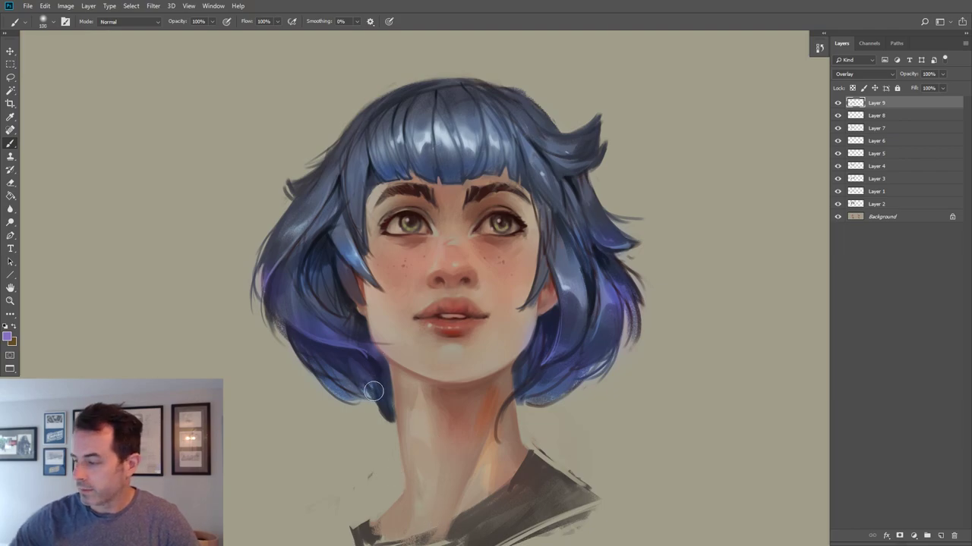
pyautogui.press('[')
pyautogui.press('[')
pyautogui.press('[')
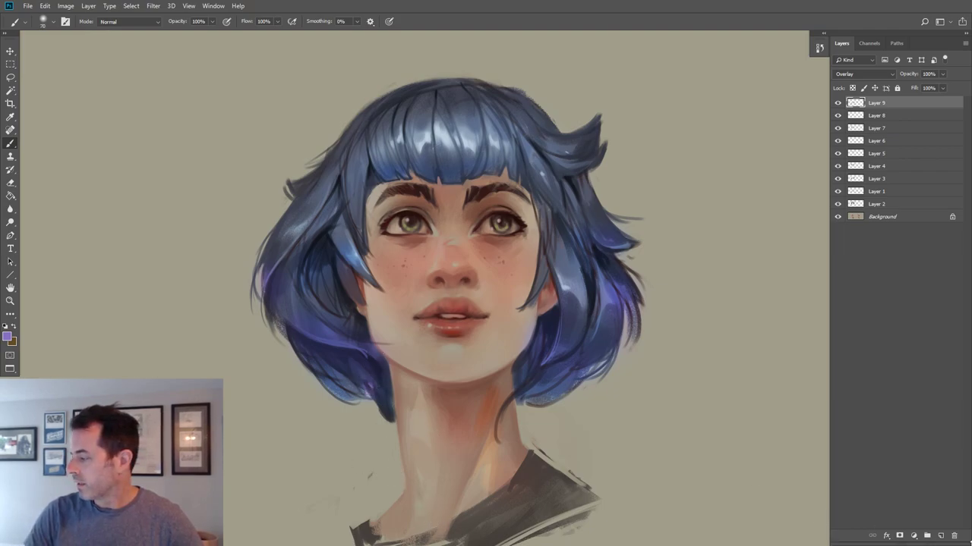
# Add a new Normal-mode layer on top and switch to the DG_MAIN brush.
pyautogui.click(940, 536)
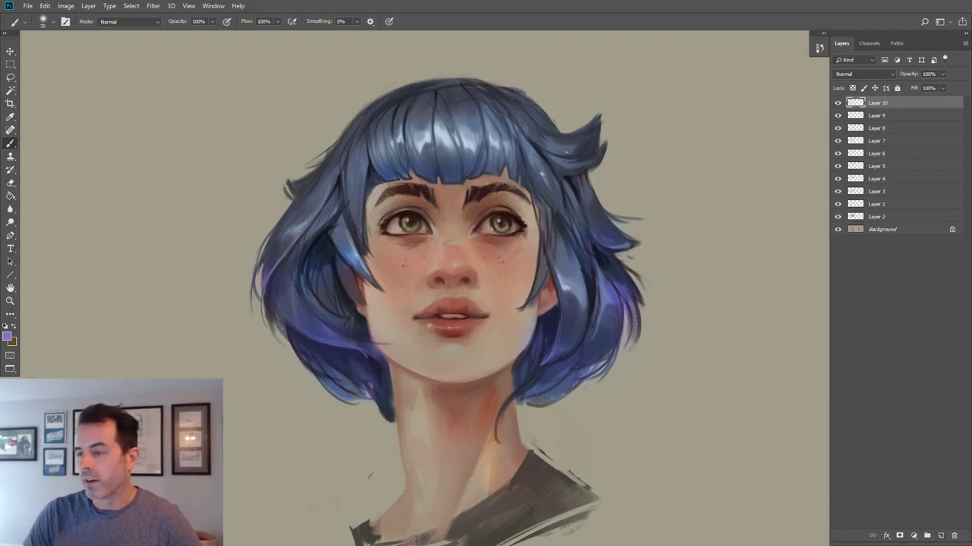
pyautogui.click(56, 24)
pyautogui.doubleClick(261, 247)
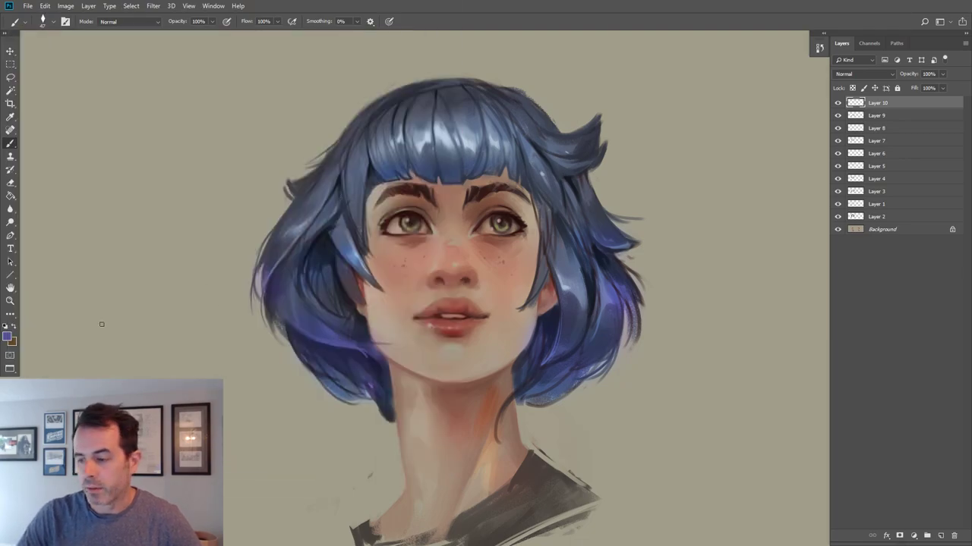
# Set the foreground colour to the violet-blue #594fa4.
pyautogui.click(11, 334)
pyautogui.moveTo(640, 218); pyautogui.dragTo(637, 215)
pyautogui.click(562, 216)
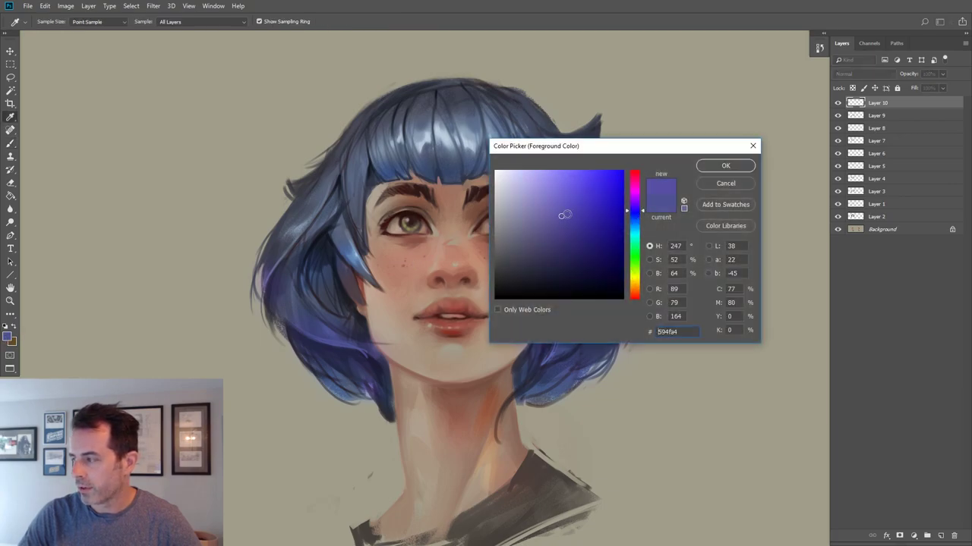
pyautogui.click(725, 166)
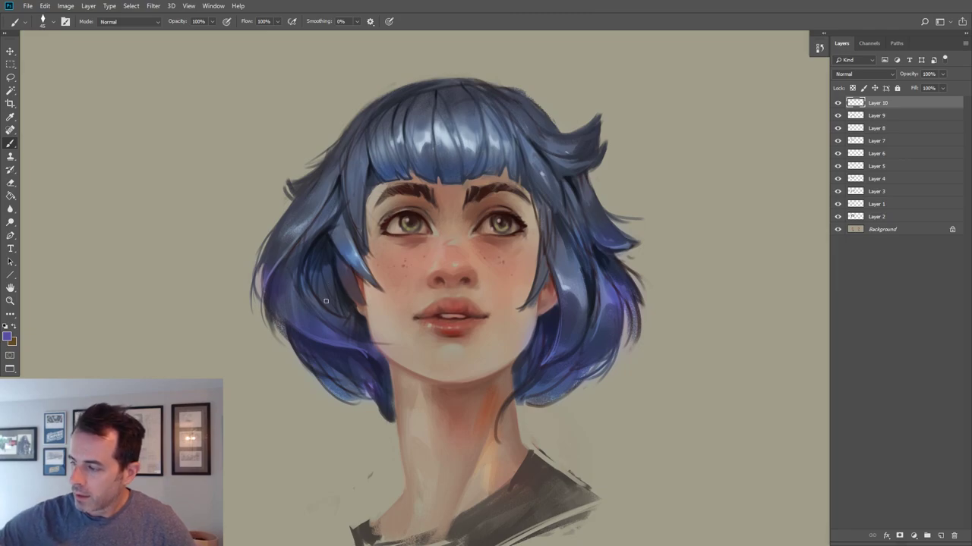
# Paint and blend crisp violet strands in the lower hair left of the neck with sampled purples and dark blues.
pyautogui.keyDown('alt'); pyautogui.click(318, 325); pyautogui.keyUp('alt')
pyautogui.keyDown('alt'); pyautogui.click(337, 342); pyautogui.keyUp('alt')
pyautogui.press('[')
pyautogui.press('[')
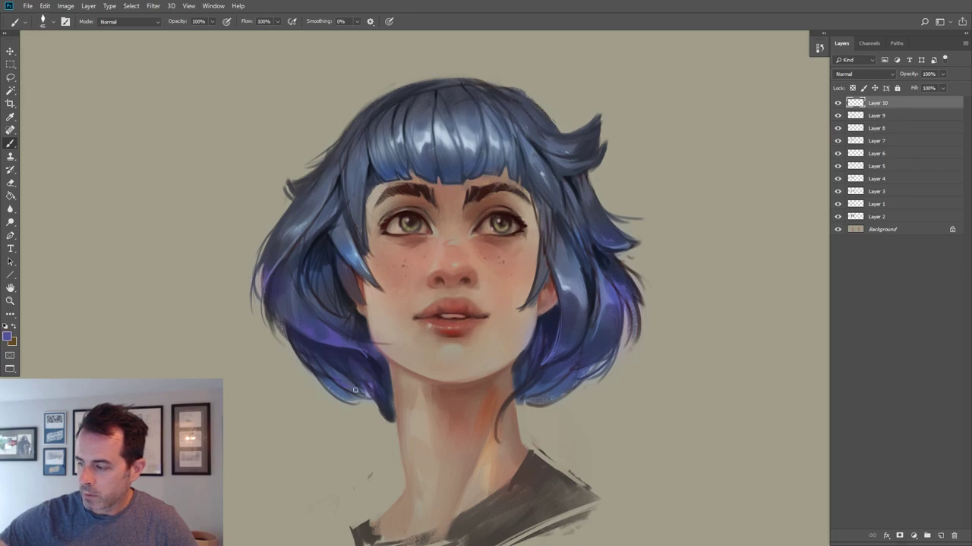
pyautogui.keyDown('alt'); pyautogui.click(337, 366); pyautogui.keyUp('alt')
pyautogui.keyDown('alt'); pyautogui.click(346, 379); pyautogui.keyUp('alt')
pyautogui.press('[')
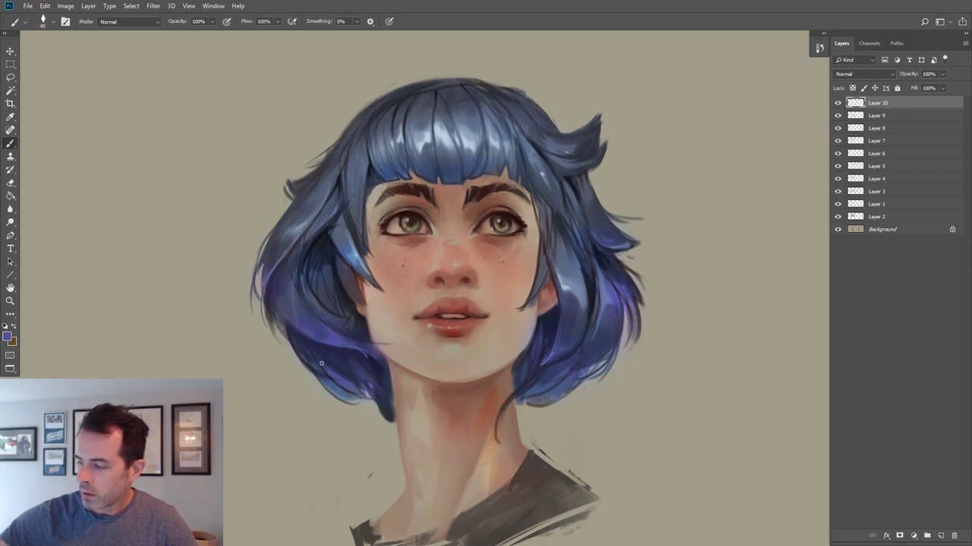
pyautogui.keyDown('alt'); pyautogui.click(331, 357); pyautogui.keyUp('alt')
pyautogui.keyDown('alt'); pyautogui.click(331, 374); pyautogui.keyUp('alt')
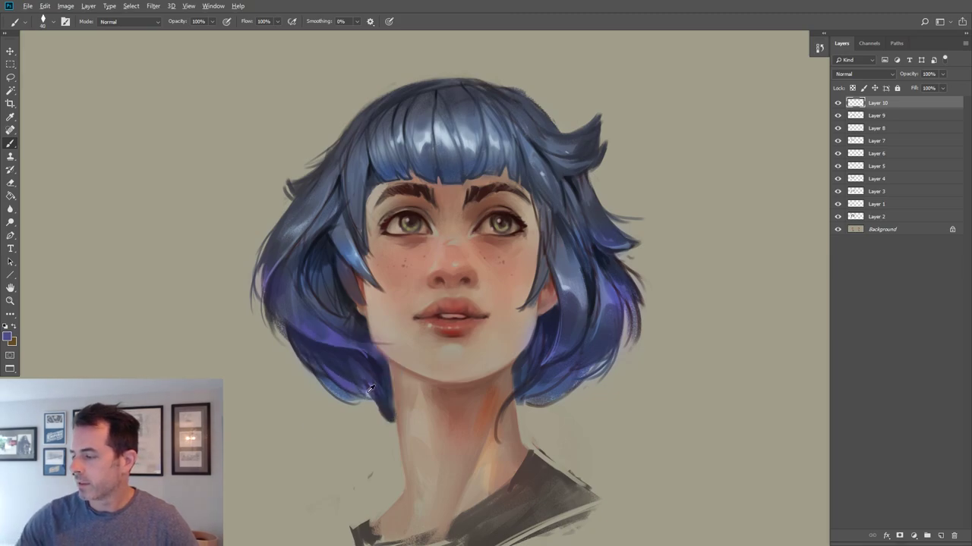
# Paint a violet lock in the lower hair right of the neck and define its edges with sampled navy and purple tones.
pyautogui.keyDown('alt'); pyautogui.click(551, 365); pyautogui.keyUp('alt')
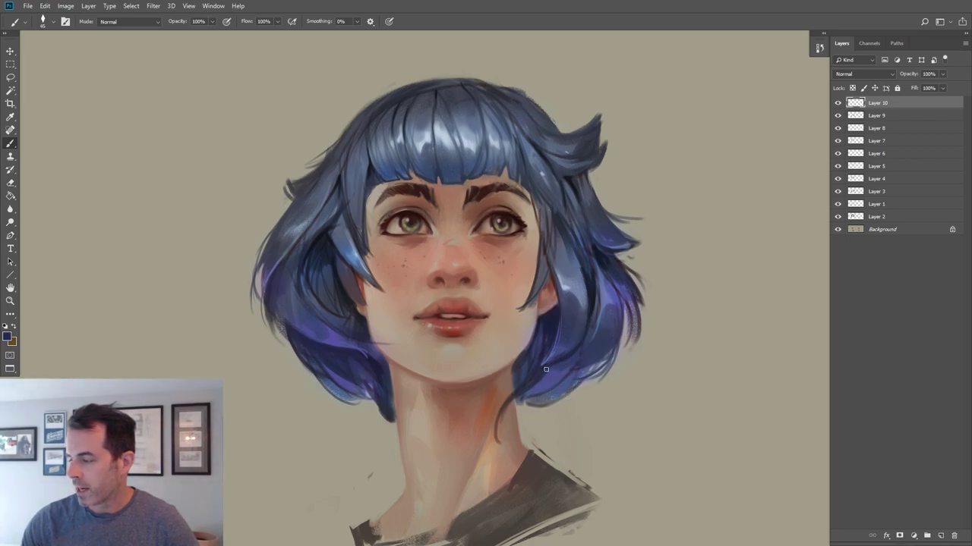
pyautogui.keyDown('alt'); pyautogui.click(575, 359); pyautogui.keyUp('alt')
pyautogui.keyDown('alt'); pyautogui.click(546, 381); pyautogui.keyUp('alt')
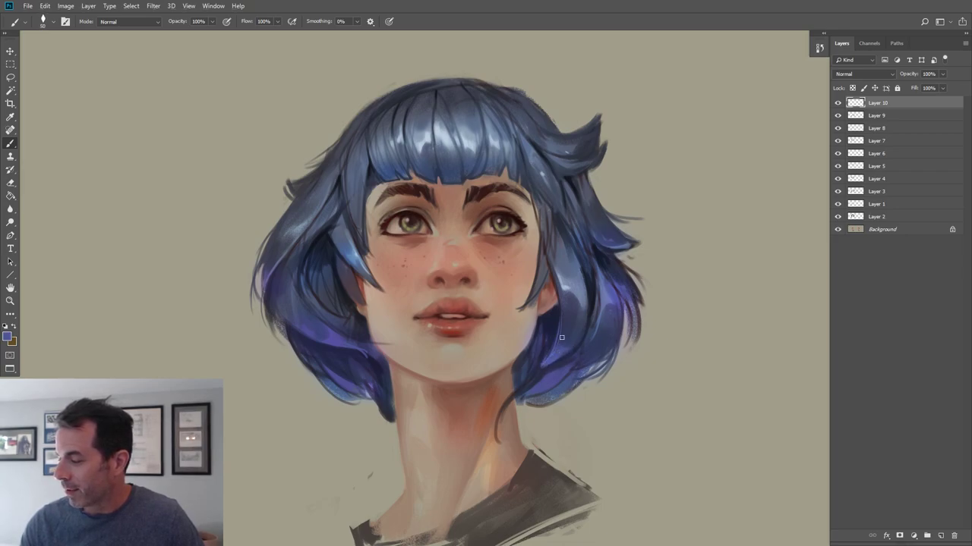
pyautogui.keyDown('alt'); pyautogui.click(547, 362); pyautogui.keyUp('alt')
pyautogui.keyDown('alt'); pyautogui.click(539, 370); pyautogui.keyUp('alt')
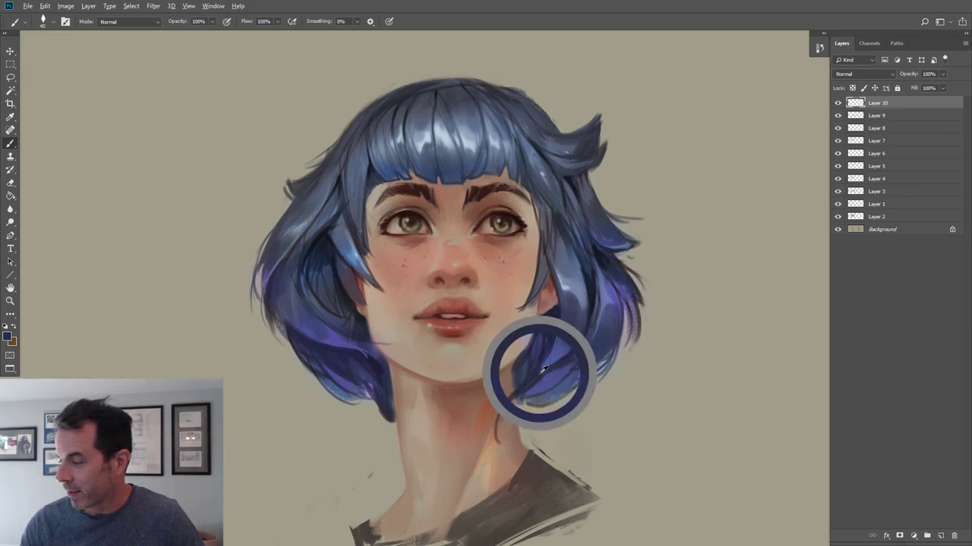
pyautogui.keyDown('alt'); pyautogui.click(564, 348); pyautogui.keyUp('alt')
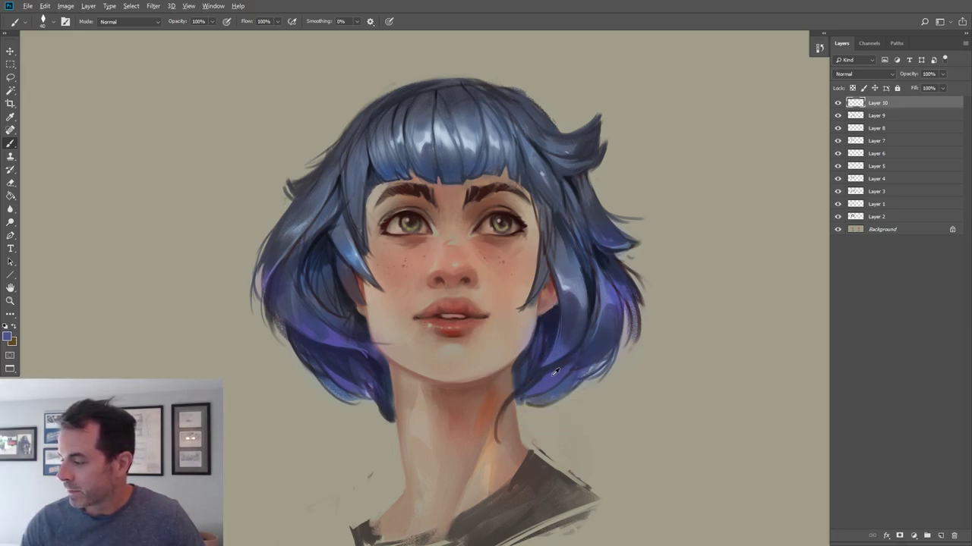
pyautogui.keyDown('alt'); pyautogui.click(533, 387); pyautogui.keyUp('alt')
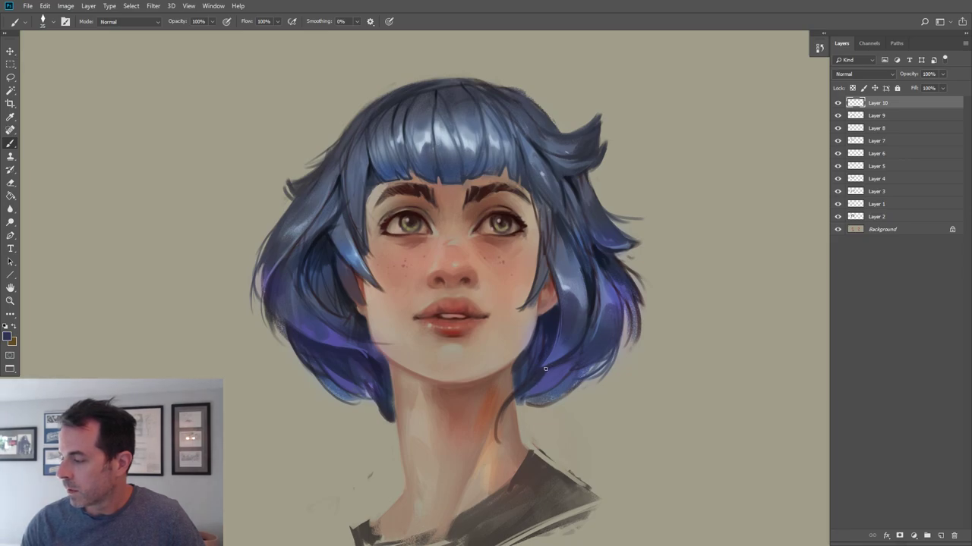
# Touch up the side strands of the blue hair with violet and dark blue tones sampled from the painting.
pyautogui.keyDown('alt'); pyautogui.click(563, 379); pyautogui.keyUp('alt')
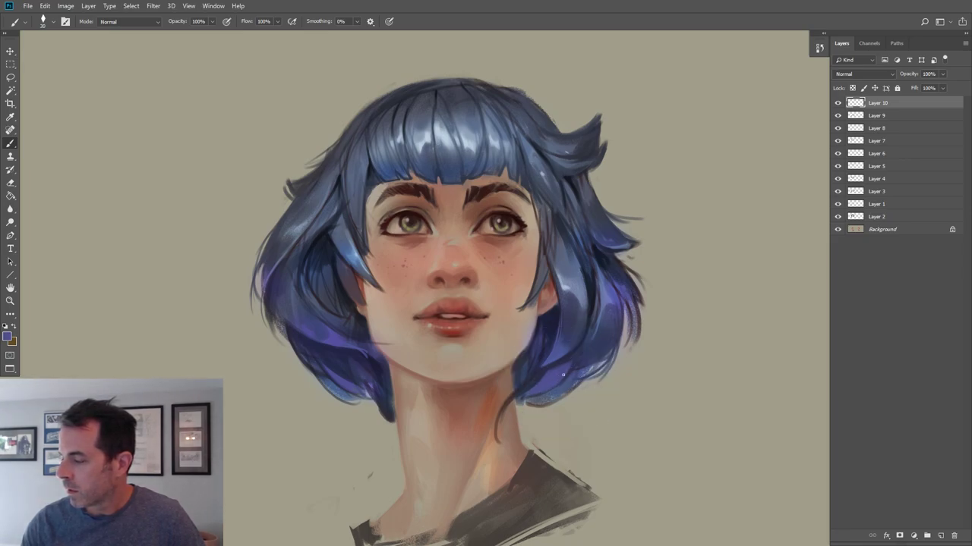
pyautogui.keyDown('alt'); pyautogui.click(293, 271); pyautogui.keyUp('alt')
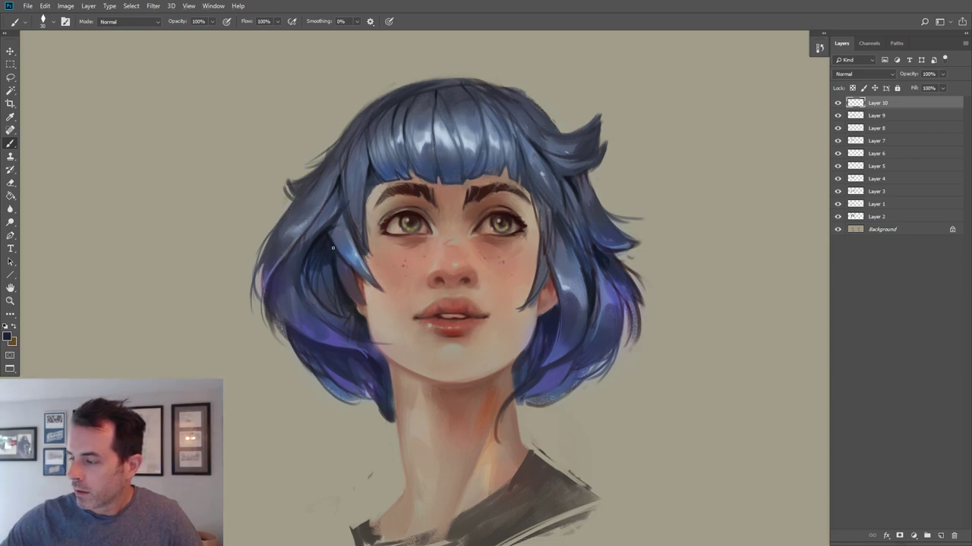
pyautogui.keyDown('alt'); pyautogui.click(354, 311); pyautogui.keyUp('alt')
pyautogui.press('[')
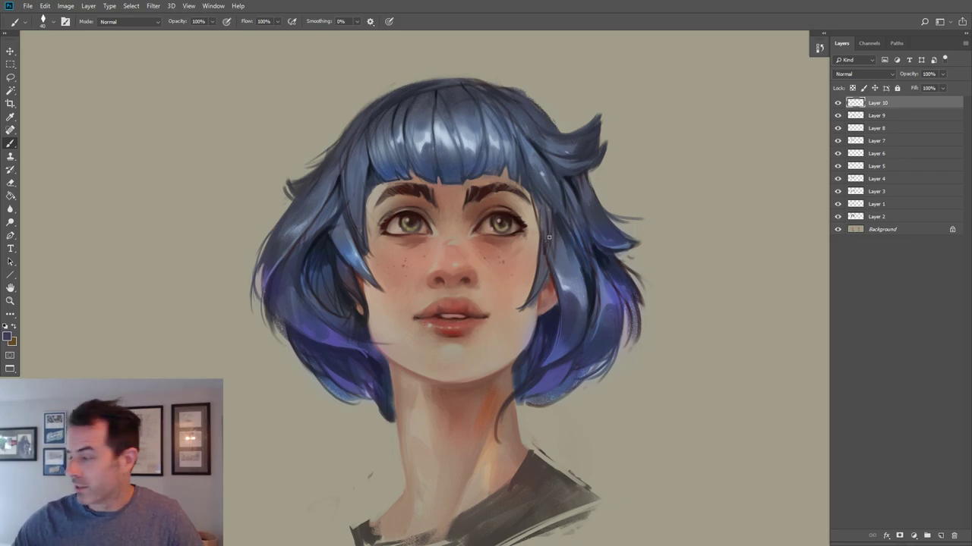
# Refine the pointed lock beside the right cheek with skin and dark hair colors sampled around its tip.
pyautogui.keyDown('alt'); pyautogui.click(526, 308); pyautogui.keyUp('alt')
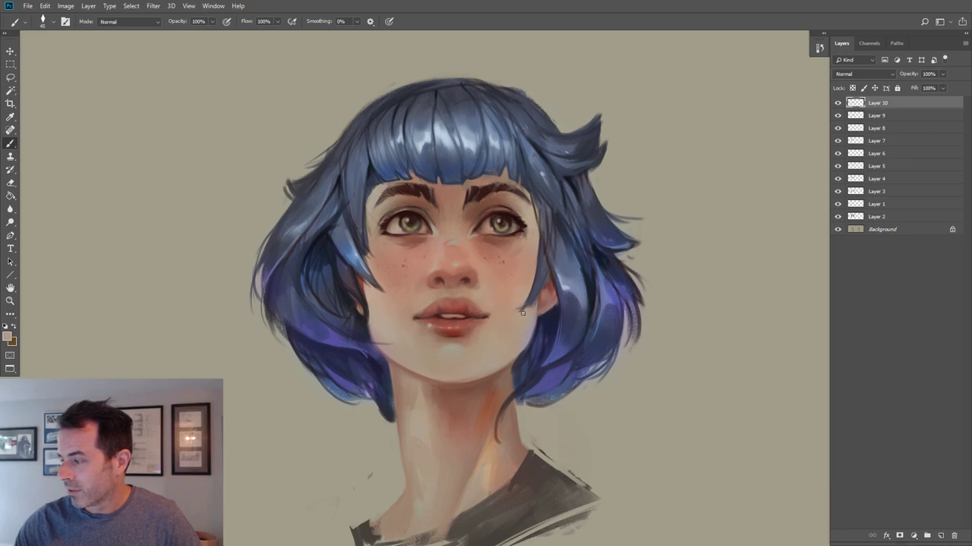
pyautogui.keyDown('alt'); pyautogui.click(533, 292); pyautogui.keyUp('alt')
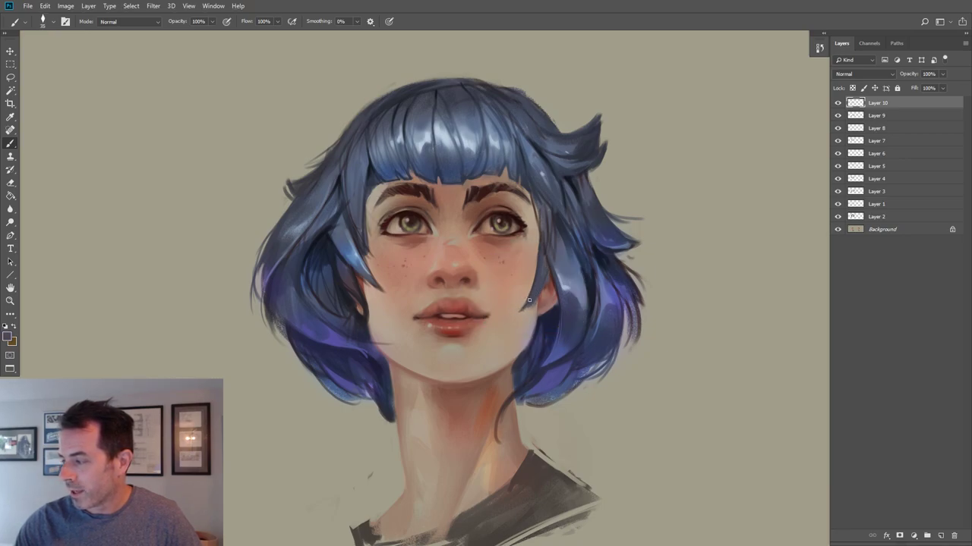
pyautogui.keyDown('alt'); pyautogui.click(568, 300); pyautogui.keyUp('alt')
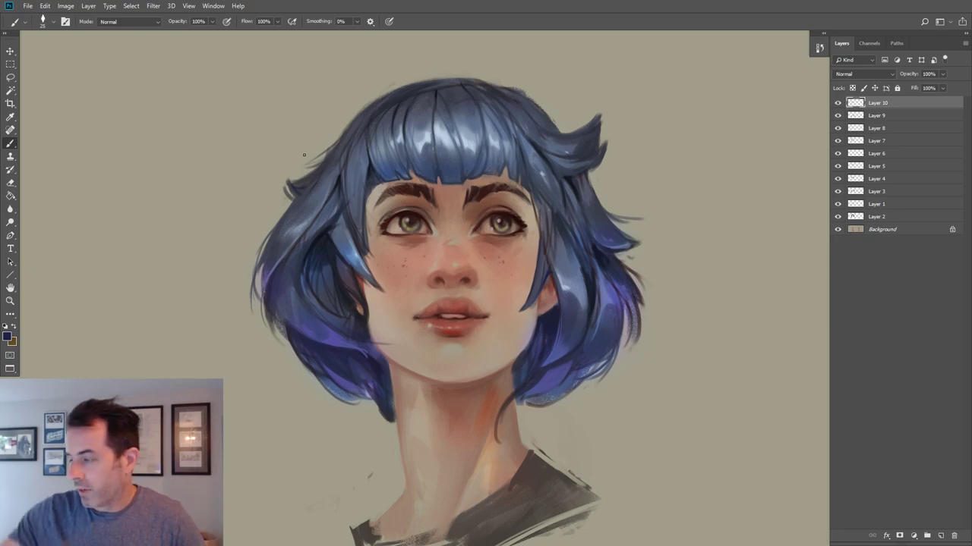
# Clean up the lower edge of the blue fringe against the forehead using sampled skin and hair tones.
pyautogui.keyDown('alt'); pyautogui.click(373, 194); pyautogui.keyUp('alt')
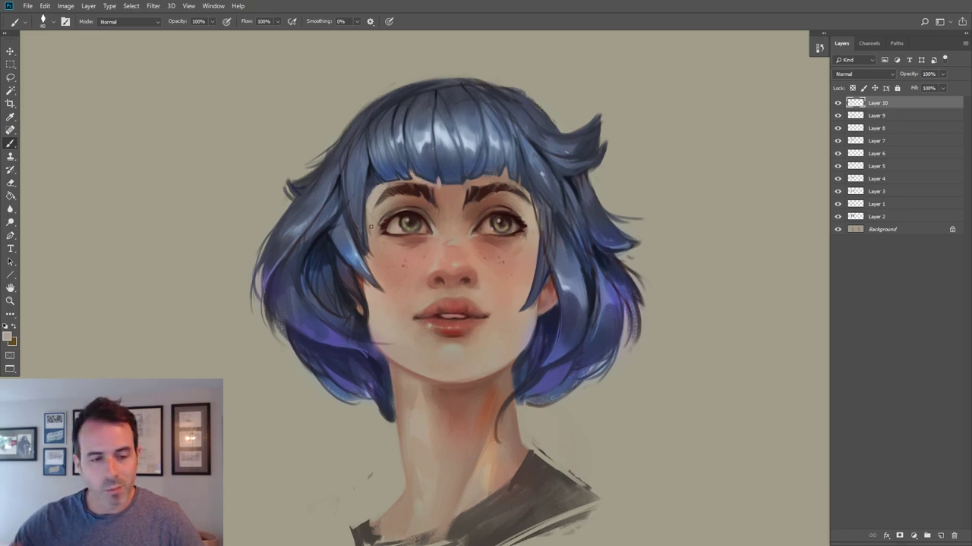
pyautogui.keyDown('alt'); pyautogui.click(440, 191); pyautogui.keyUp('alt')
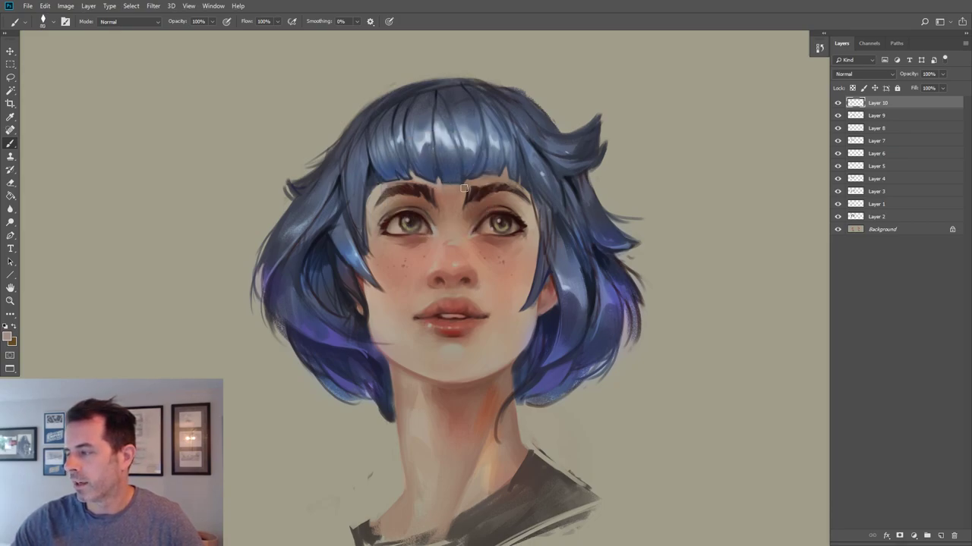
pyautogui.keyDown('alt'); pyautogui.click(447, 181); pyautogui.keyUp('alt')
pyautogui.keyDown('alt'); pyautogui.click(443, 188); pyautogui.keyUp('alt')
pyautogui.keyDown('alt'); pyautogui.click(439, 188); pyautogui.keyUp('alt')
pyautogui.press(']')
pyautogui.press(']')
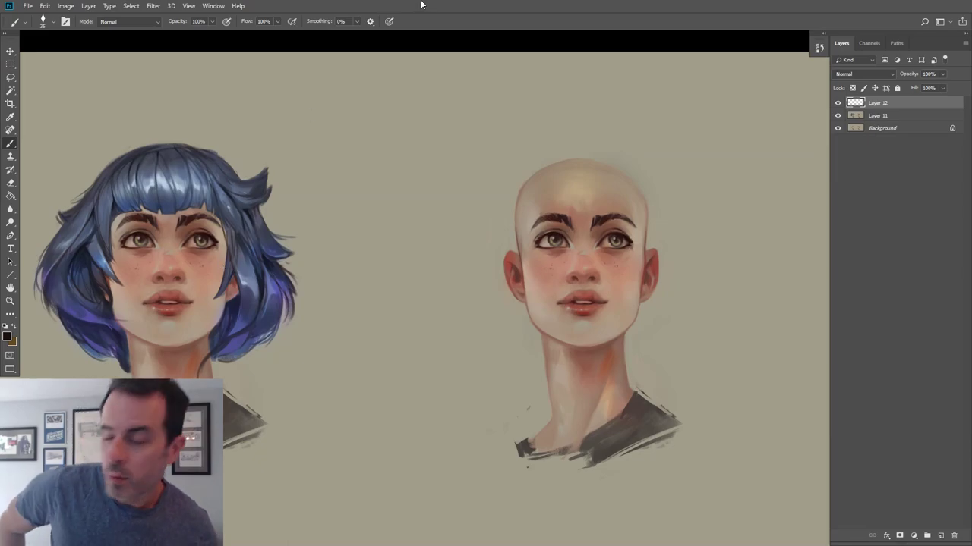
# Sketch dark outline strokes for hair swept from the parting to the left side of the bald portrait's head.
pyautogui.moveTo(548, 317)
pyautogui.mouseDown()
pyautogui.moveTo(477, 306)
pyautogui.moveTo(538, 296)
pyautogui.mouseUp()
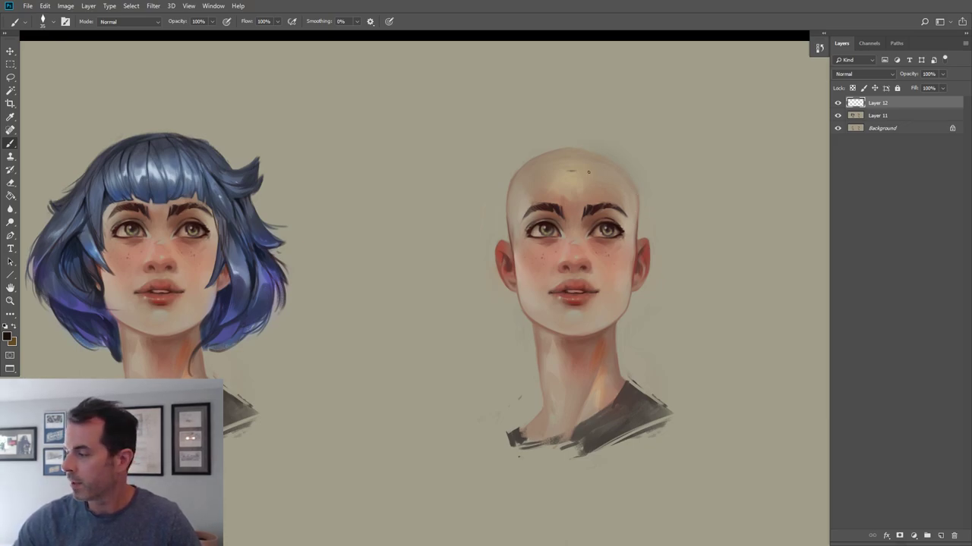
pyautogui.moveTo(480, 182); pyautogui.dragTo(478, 193)
pyautogui.moveTo(536, 161)
pyautogui.mouseDown()
pyautogui.moveTo(512, 186)
pyautogui.moveTo(590, 171)
pyautogui.moveTo(585, 161)
pyautogui.moveTo(535, 176)
pyautogui.moveTo(486, 218)
pyautogui.mouseUp()
pyautogui.moveTo(571, 170); pyautogui.dragTo(498, 199)
pyautogui.press(']')
pyautogui.moveTo(542, 141)
pyautogui.mouseDown()
pyautogui.moveTo(589, 162)
pyautogui.moveTo(560, 141)
pyautogui.moveTo(470, 190)
pyautogui.mouseUp()
pyautogui.moveTo(503, 224); pyautogui.dragTo(547, 171)
pyautogui.moveTo(501, 214)
pyautogui.mouseDown()
pyautogui.moveTo(571, 169)
pyautogui.moveTo(583, 146)
pyautogui.mouseUp()
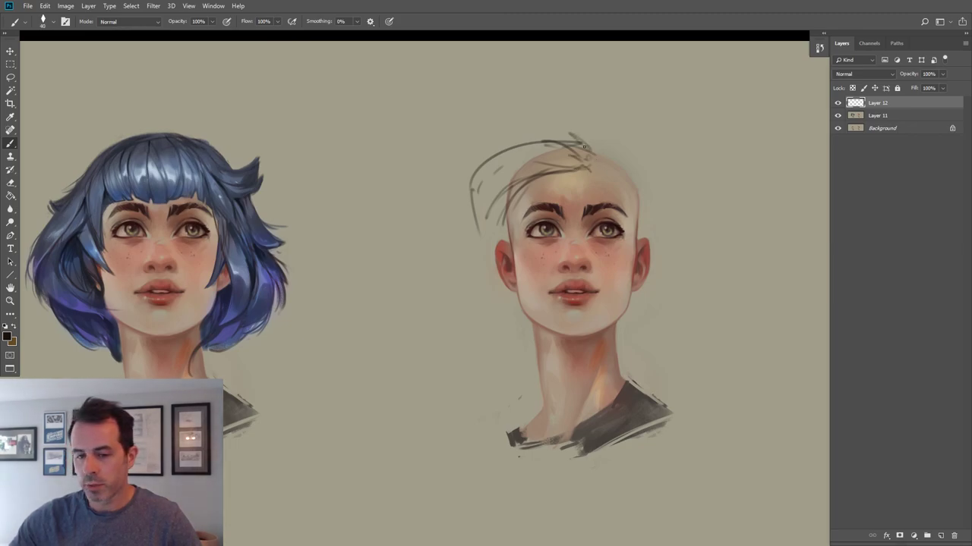
# Add strands over the crown, a tuft at the parting and short hairs along the right side of the head.
pyautogui.moveTo(494, 173); pyautogui.dragTo(576, 131)
pyautogui.moveTo(507, 147)
pyautogui.mouseDown()
pyautogui.moveTo(597, 141)
pyautogui.moveTo(590, 169)
pyautogui.mouseUp()
pyautogui.moveTo(583, 131); pyautogui.dragTo(596, 145)
pyautogui.moveTo(595, 166); pyautogui.dragTo(593, 135)
pyautogui.moveTo(593, 168); pyautogui.dragTo(607, 148)
pyautogui.moveTo(597, 165); pyautogui.dragTo(605, 140)
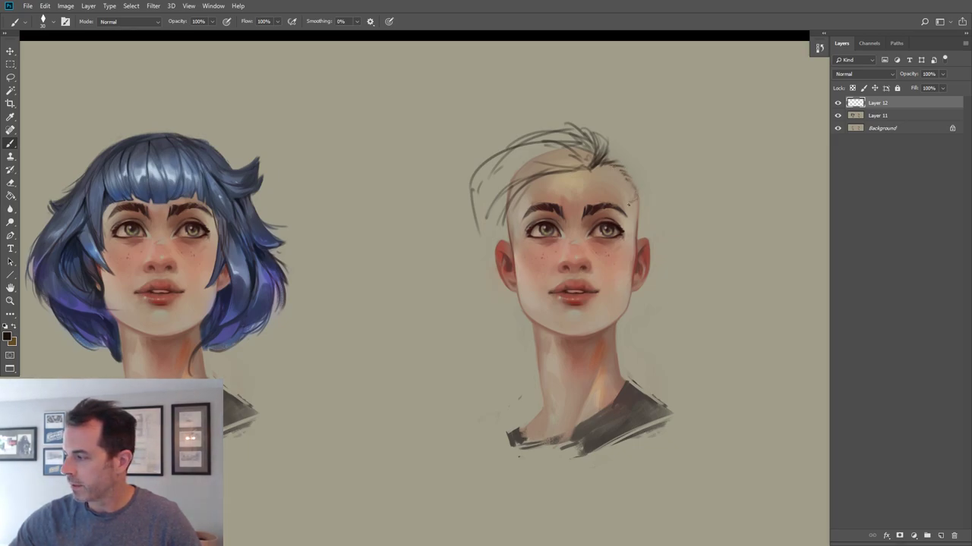
pyautogui.moveTo(619, 157); pyautogui.dragTo(628, 170)
pyautogui.moveTo(629, 173); pyautogui.dragTo(639, 194)
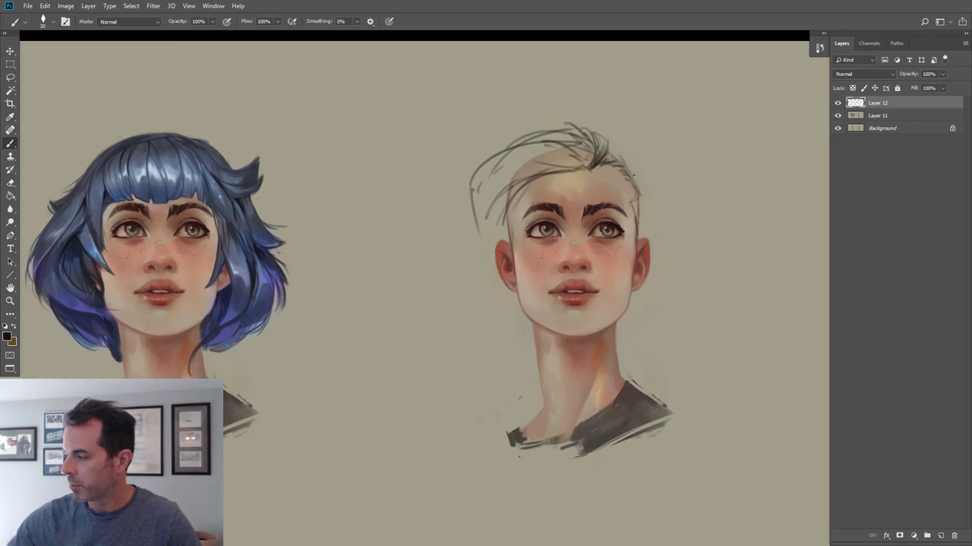
# Sketch the swept hair falling past the left ear in long strands that reach down beside the neck.
pyautogui.moveTo(580, 160); pyautogui.dragTo(468, 213)
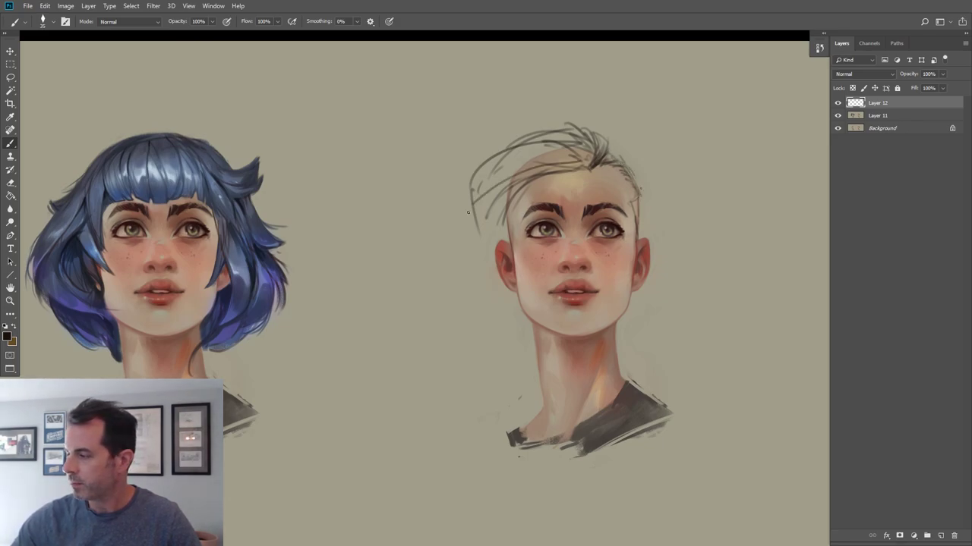
pyautogui.press(']')
pyautogui.moveTo(574, 163)
pyautogui.mouseDown()
pyautogui.moveTo(528, 164)
pyautogui.moveTo(466, 233)
pyautogui.mouseUp()
pyautogui.moveTo(503, 170)
pyautogui.mouseDown()
pyautogui.moveTo(480, 197)
pyautogui.moveTo(477, 238)
pyautogui.moveTo(494, 262)
pyautogui.mouseUp()
pyautogui.moveTo(506, 227); pyautogui.dragTo(518, 384)
pyautogui.moveTo(528, 293); pyautogui.dragTo(513, 397)
pyautogui.moveTo(480, 202); pyautogui.dragTo(516, 367)
pyautogui.moveTo(483, 269); pyautogui.dragTo(495, 378)
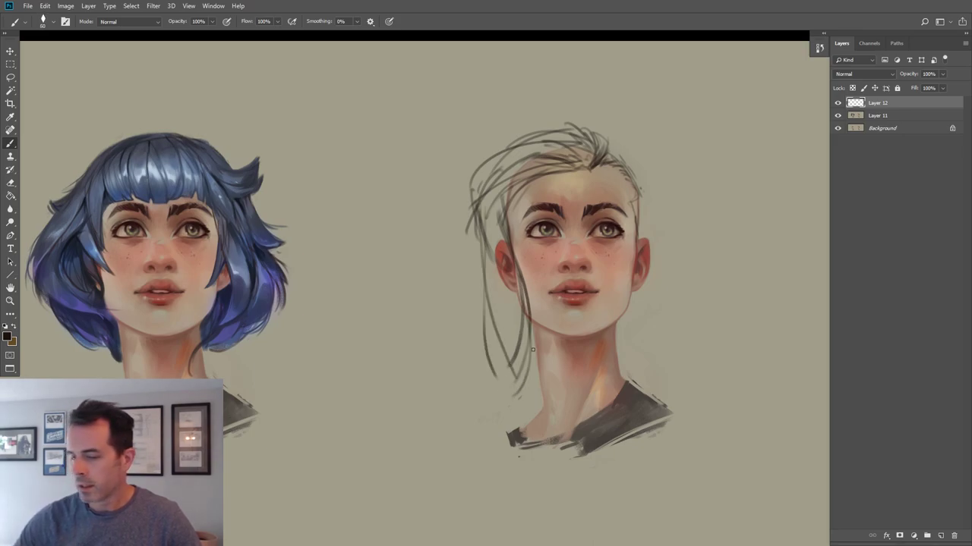
# Extend the long side hair with strands down to the shoulder and outer edge strokes, undoing the last stray stroke.
pyautogui.moveTo(494, 261); pyautogui.dragTo(506, 425)
pyautogui.moveTo(491, 377); pyautogui.dragTo(504, 429)
pyautogui.moveTo(528, 364); pyautogui.dragTo(524, 394)
pyautogui.moveTo(530, 341)
pyautogui.mouseDown()
pyautogui.moveTo(524, 388)
pyautogui.moveTo(543, 447)
pyautogui.mouseUp()
pyautogui.moveTo(474, 220); pyautogui.dragTo(471, 319)
pyautogui.moveTo(490, 240); pyautogui.dragTo(487, 284)
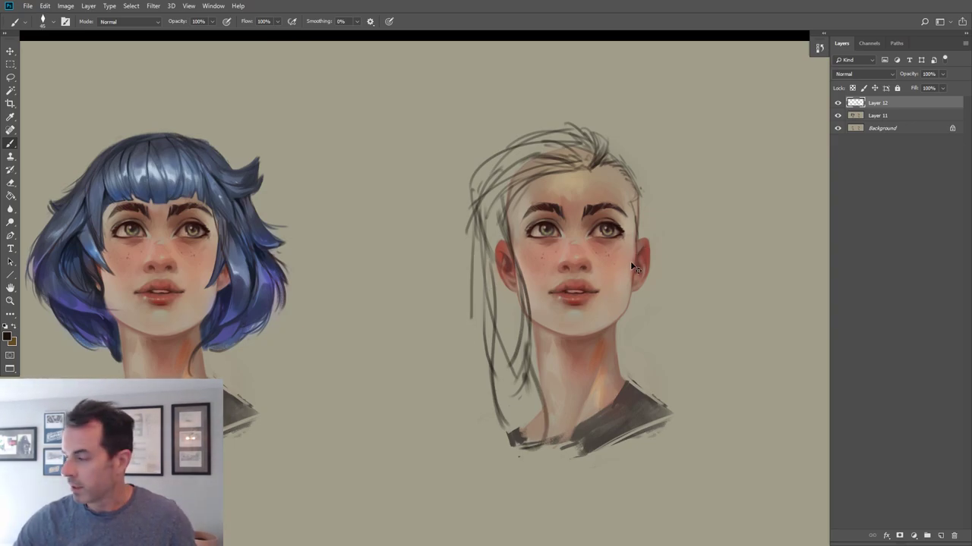
pyautogui.hotkey('ctrl', 'z')
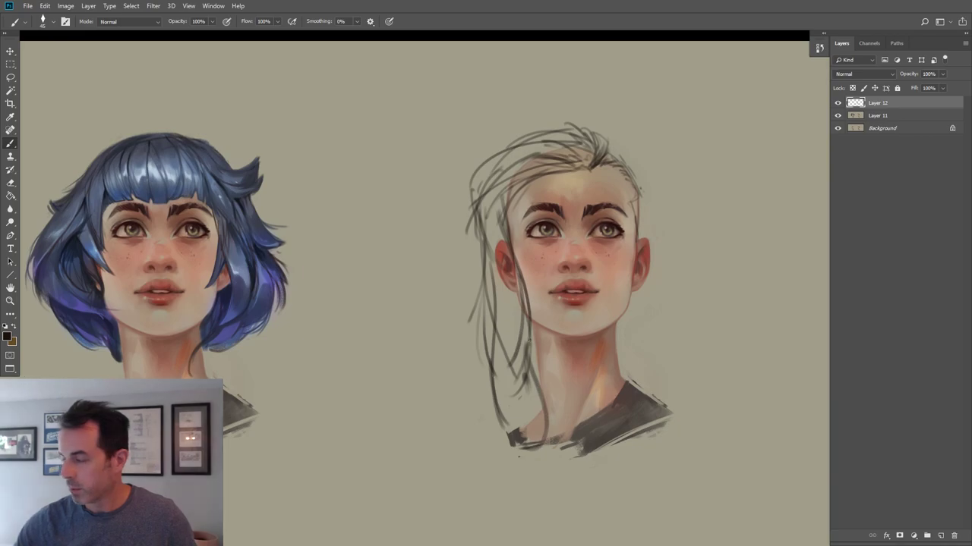
# Strengthen the contour of the crown, the parting tuft and the outer left bend of the swept hair.
pyautogui.moveTo(475, 180)
pyautogui.mouseDown()
pyautogui.moveTo(530, 131)
pyautogui.moveTo(554, 126)
pyautogui.mouseUp()
pyautogui.moveTo(495, 157)
pyautogui.mouseDown()
pyautogui.moveTo(553, 119)
pyautogui.moveTo(541, 131)
pyautogui.moveTo(568, 123)
pyautogui.moveTo(525, 133)
pyautogui.moveTo(589, 132)
pyautogui.mouseUp()
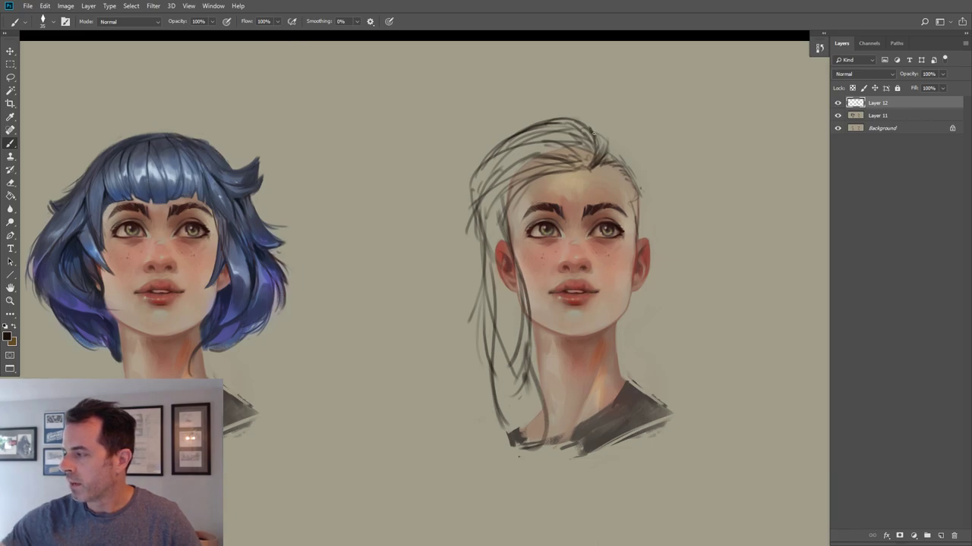
pyautogui.moveTo(593, 130); pyautogui.dragTo(604, 155)
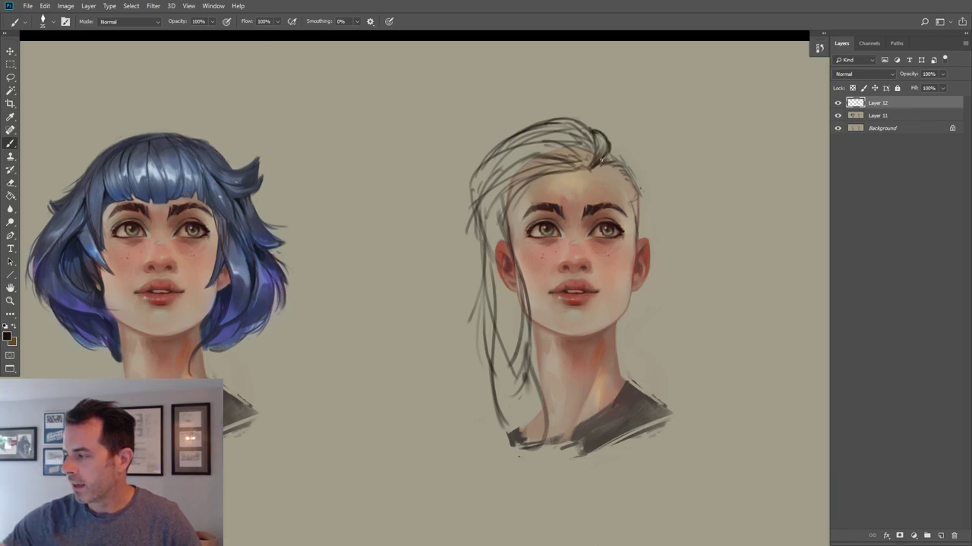
pyautogui.moveTo(466, 241); pyautogui.dragTo(487, 195)
pyautogui.press(']')
pyautogui.moveTo(477, 234)
pyautogui.mouseDown()
pyautogui.moveTo(471, 284)
pyautogui.moveTo(486, 299)
pyautogui.mouseUp()
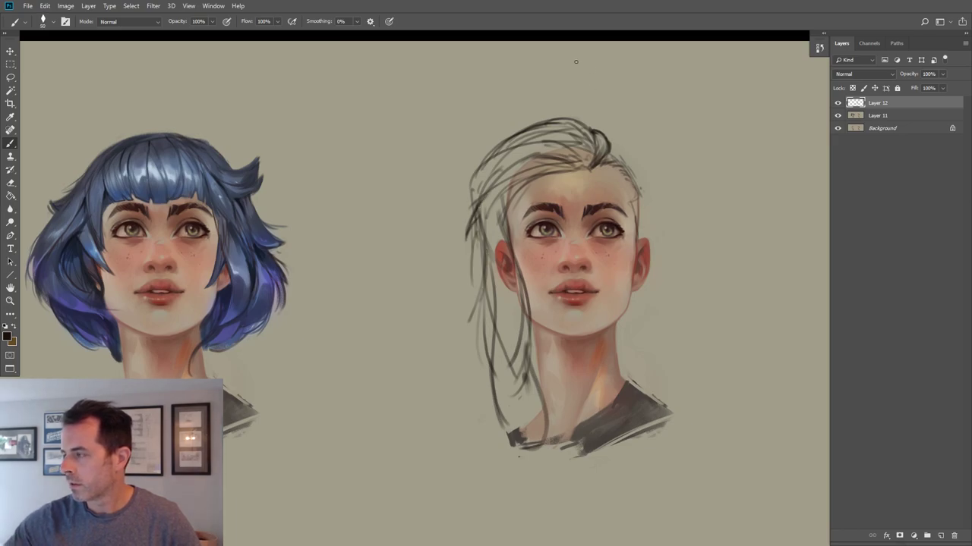
pyautogui.moveTo(474, 137)
pyautogui.mouseDown()
pyautogui.moveTo(525, 99)
pyautogui.moveTo(593, 103)
pyautogui.mouseUp()
pyautogui.hotkey('ctrl', 'z')
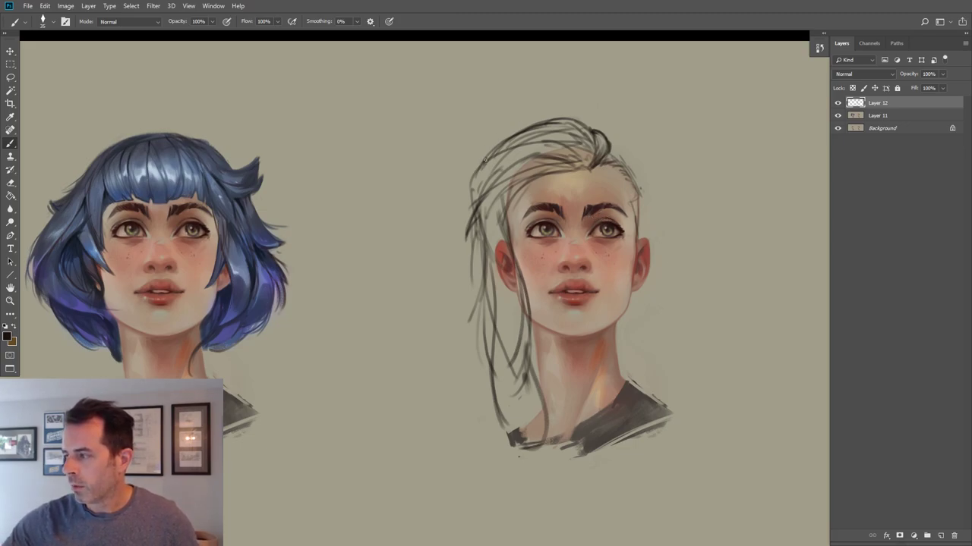
pyautogui.moveTo(487, 159); pyautogui.dragTo(473, 196)
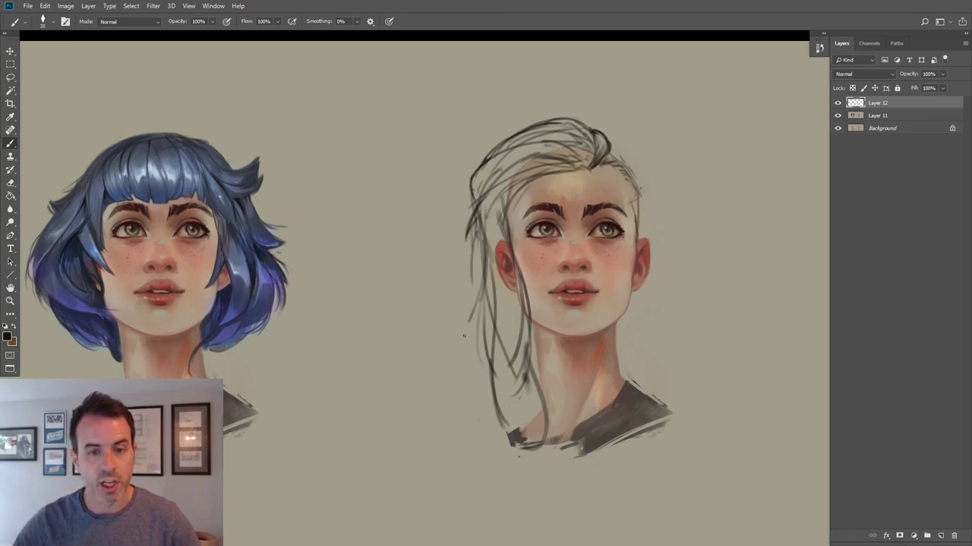
# Add loose strands at the lower end of the long side hair, including one with a curled tip.
pyautogui.moveTo(488, 334); pyautogui.dragTo(479, 419)
pyautogui.moveTo(522, 284)
pyautogui.mouseDown()
pyautogui.moveTo(492, 433)
pyautogui.moveTo(497, 451)
pyautogui.mouseUp()
pyautogui.moveTo(510, 329); pyautogui.dragTo(509, 364)
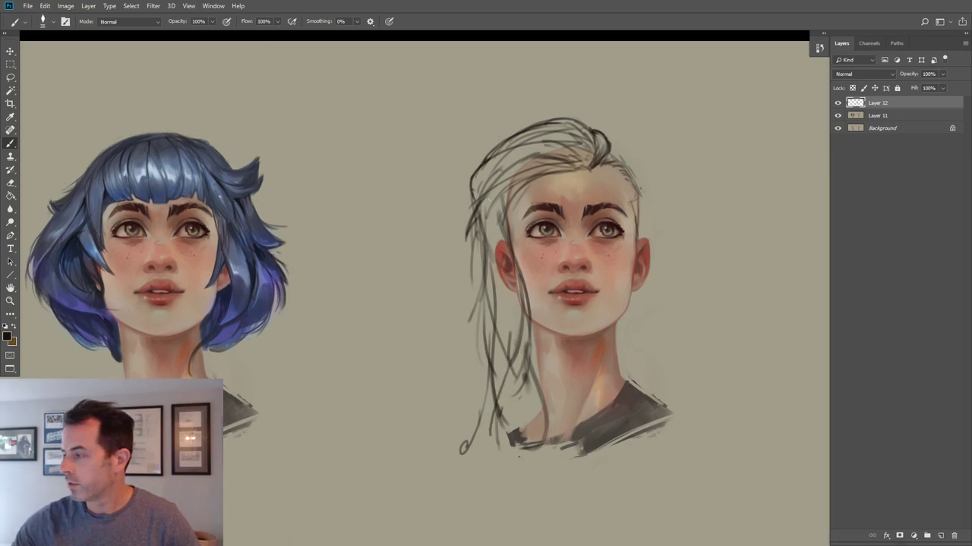
# Darken the underside of the swept hair along the forehead and shade the area above the left ear.
pyautogui.moveTo(581, 161)
pyautogui.mouseDown()
pyautogui.moveTo(478, 197)
pyautogui.moveTo(471, 229)
pyautogui.moveTo(542, 174)
pyautogui.mouseUp()
pyautogui.press(']')
pyautogui.moveTo(497, 197)
pyautogui.mouseDown()
pyautogui.moveTo(561, 168)
pyautogui.moveTo(534, 174)
pyautogui.moveTo(585, 167)
pyautogui.moveTo(485, 194)
pyautogui.moveTo(499, 186)
pyautogui.moveTo(497, 201)
pyautogui.moveTo(535, 179)
pyautogui.mouseUp()
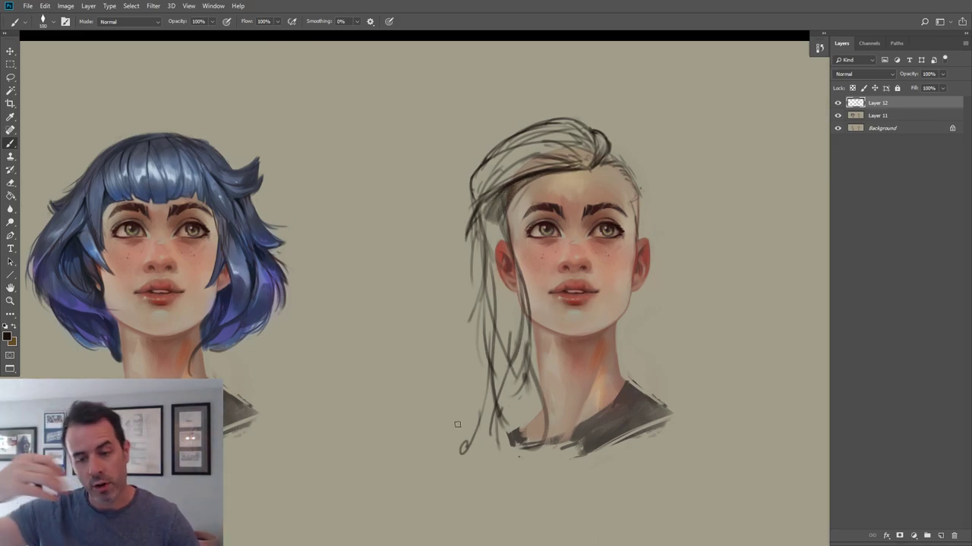
pyautogui.press('[')
pyautogui.moveTo(484, 202); pyautogui.dragTo(530, 179)
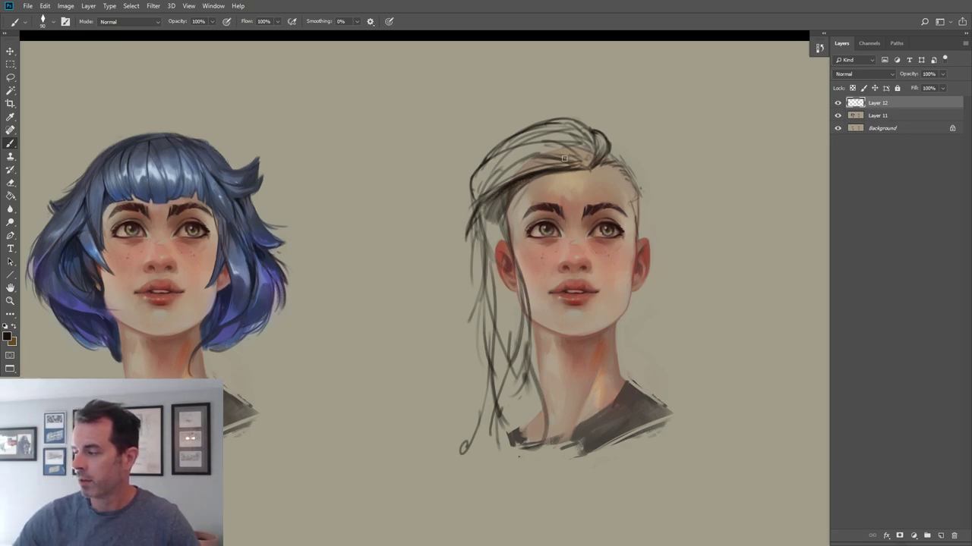
pyautogui.press('[')
pyautogui.moveTo(510, 217); pyautogui.dragTo(535, 180)
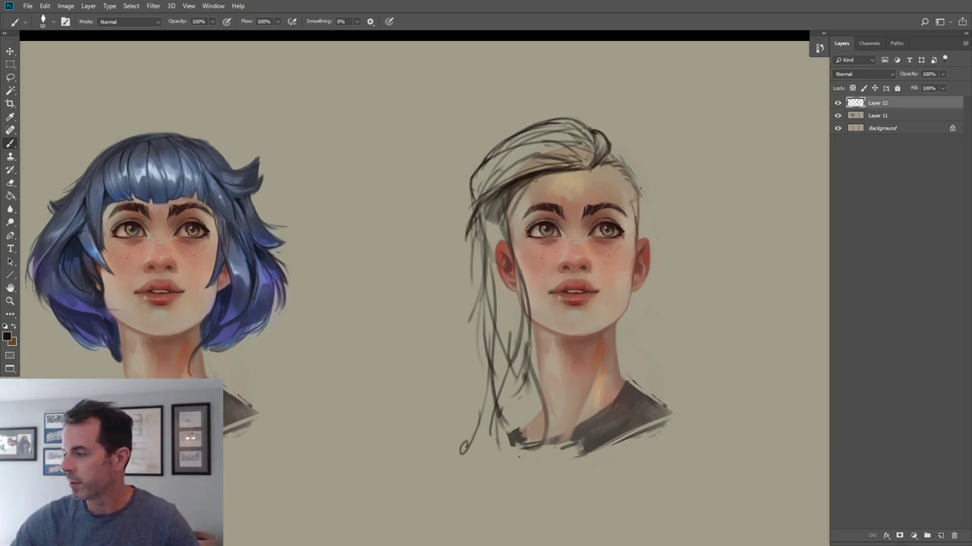
# Draw thin dark strands from the left temple over the ear and cheek edge down to the neck.
pyautogui.moveTo(507, 228)
pyautogui.mouseDown()
pyautogui.moveTo(540, 176)
pyautogui.moveTo(514, 242)
pyautogui.mouseUp()
pyautogui.press('[')
pyautogui.moveTo(521, 185)
pyautogui.mouseDown()
pyautogui.moveTo(515, 267)
pyautogui.moveTo(513, 249)
pyautogui.mouseUp()
pyautogui.moveTo(510, 209); pyautogui.dragTo(533, 300)
pyautogui.moveTo(517, 237)
pyautogui.mouseDown()
pyautogui.moveTo(530, 347)
pyautogui.moveTo(530, 278)
pyautogui.mouseUp()
pyautogui.moveTo(526, 279); pyautogui.dragTo(531, 333)
pyautogui.moveTo(521, 258); pyautogui.dragTo(523, 366)
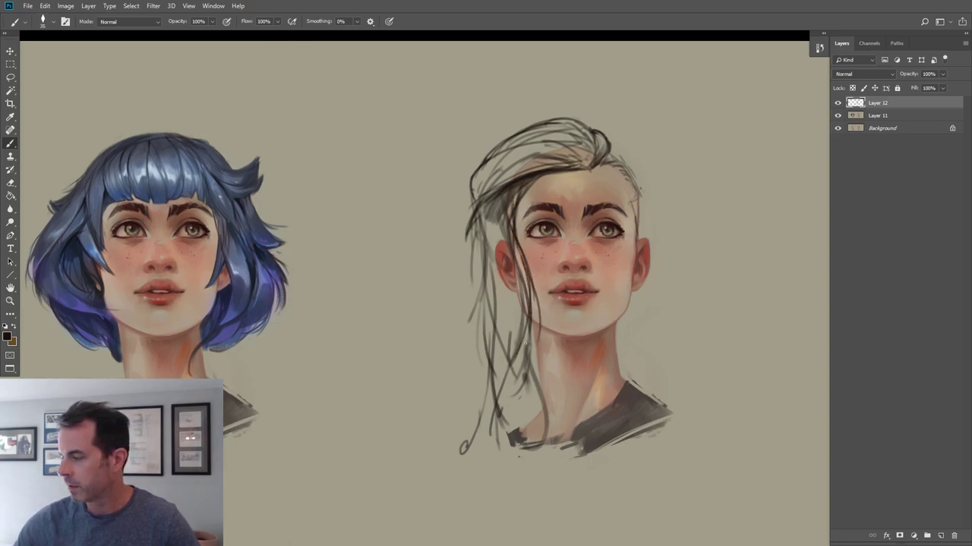
pyautogui.moveTo(551, 177); pyautogui.dragTo(508, 217)
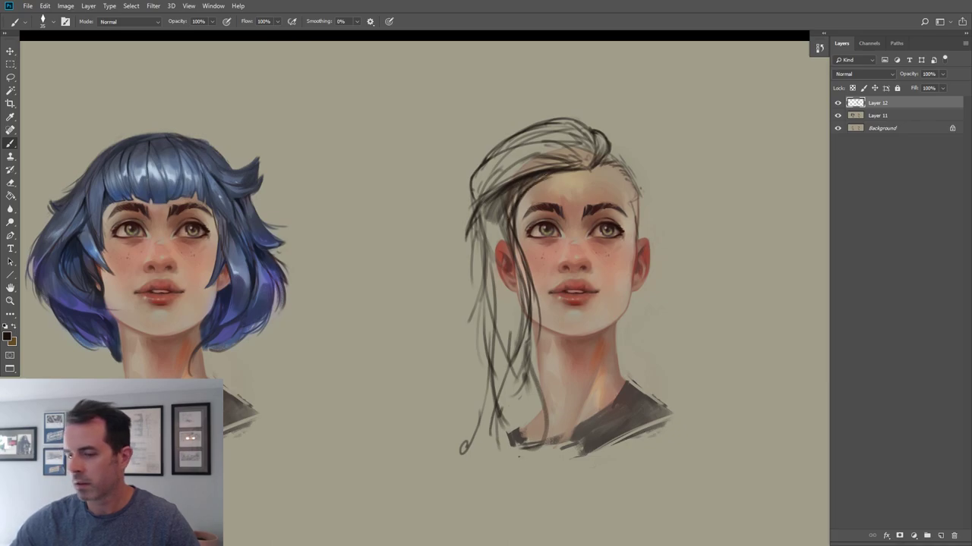
# Create a layer beneath the hair sketch and start filling the hair above the left ear with dark red-brown #371714.
pyautogui.hotkey('ctrl', 'shift', 'alt', 'n')
pyautogui.hotkey('ctrl', '[')
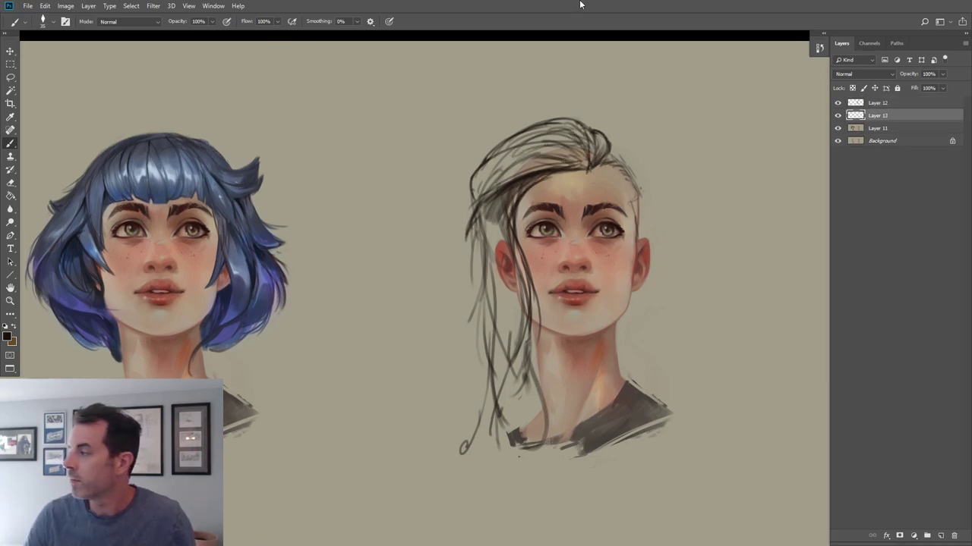
pyautogui.moveTo(416, 213); pyautogui.dragTo(399, 217)
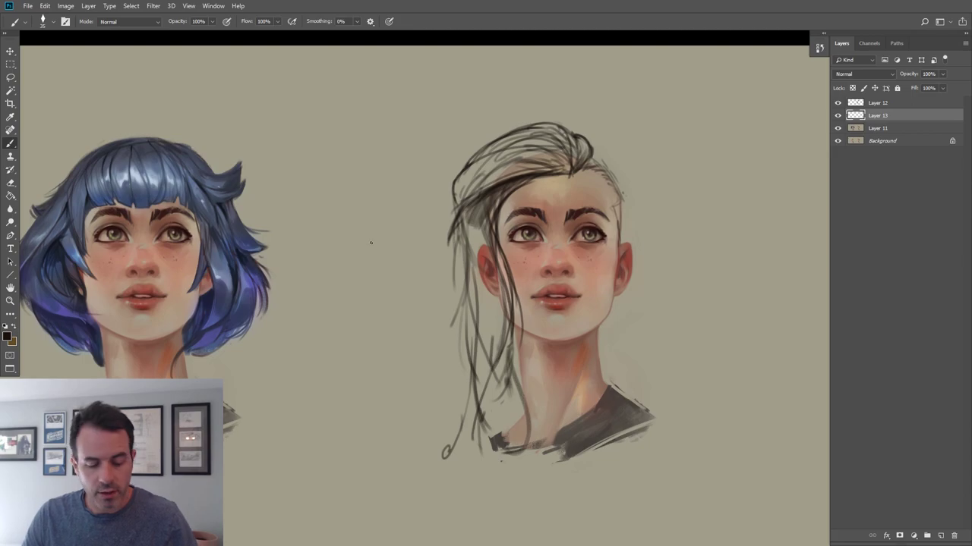
pyautogui.click(7, 337)
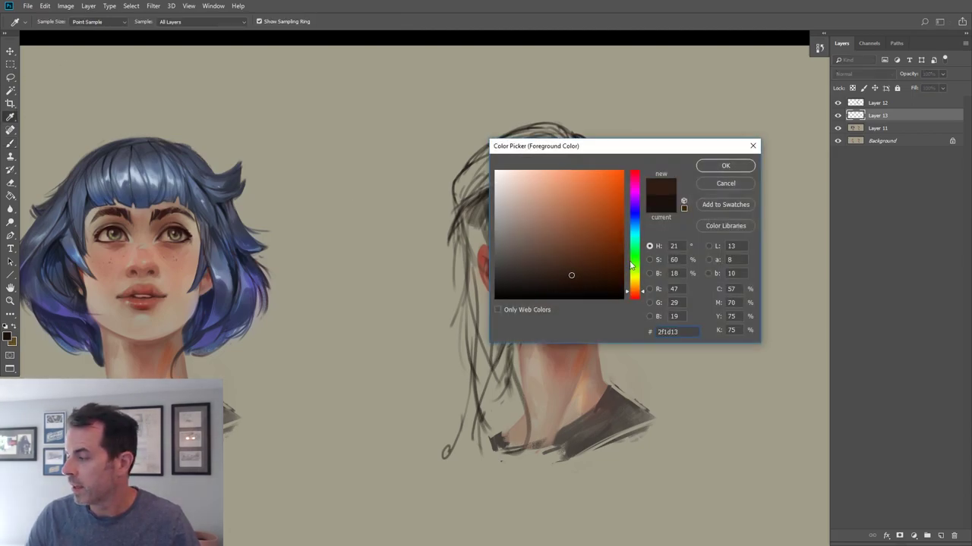
pyautogui.click(640, 297)
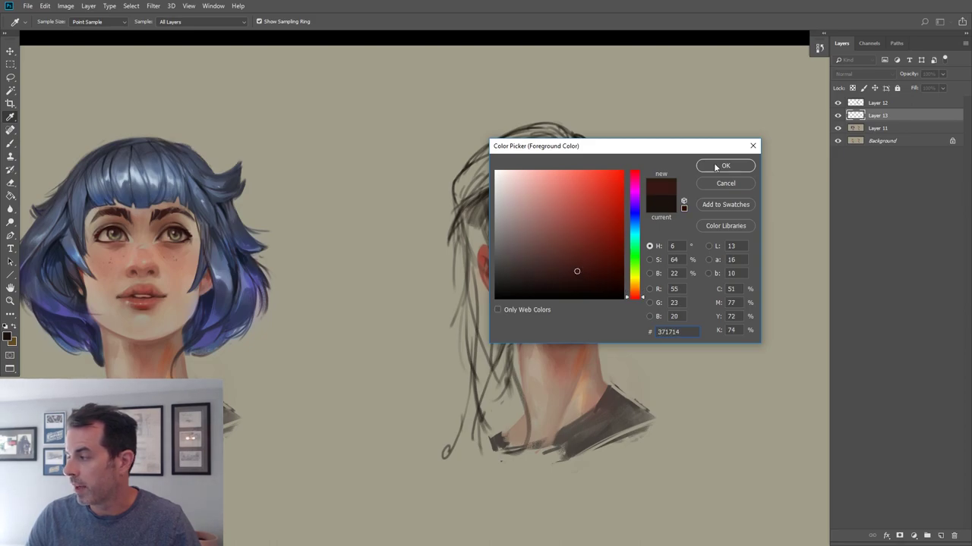
pyautogui.click(719, 167)
pyautogui.moveTo(469, 171)
pyautogui.mouseDown()
pyautogui.moveTo(468, 220)
pyautogui.moveTo(479, 227)
pyautogui.moveTo(493, 208)
pyautogui.mouseUp()
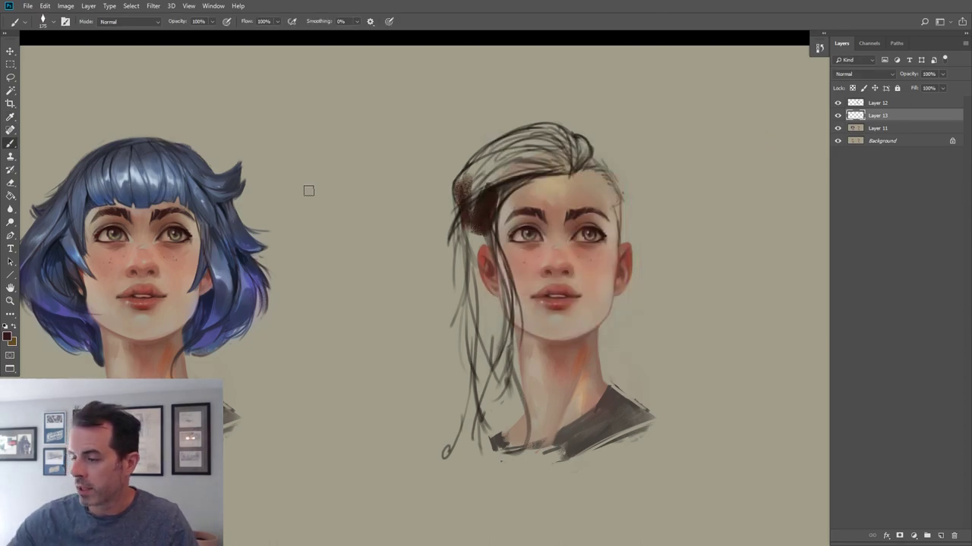
# Pick a lighter dark red and fill the swept top section of the hair with it.
pyautogui.click(7, 336)
pyautogui.click(563, 260)
pyautogui.click(713, 167)
pyautogui.moveTo(486, 170)
pyautogui.mouseDown()
pyautogui.moveTo(471, 175)
pyautogui.moveTo(481, 227)
pyautogui.moveTo(516, 176)
pyautogui.moveTo(546, 161)
pyautogui.moveTo(473, 167)
pyautogui.moveTo(490, 147)
pyautogui.moveTo(511, 182)
pyautogui.moveTo(494, 197)
pyautogui.moveTo(550, 165)
pyautogui.moveTo(562, 138)
pyautogui.moveTo(531, 129)
pyautogui.moveTo(552, 148)
pyautogui.moveTo(564, 143)
pyautogui.moveTo(566, 161)
pyautogui.moveTo(571, 136)
pyautogui.moveTo(574, 159)
pyautogui.moveTo(586, 149)
pyautogui.moveTo(571, 170)
pyautogui.mouseUp()
pyautogui.press(']')
pyautogui.press('[')
# Fill the side hair with dark red from above the left ear down to chin level.
pyautogui.moveTo(456, 238)
pyautogui.mouseDown()
pyautogui.moveTo(474, 282)
pyautogui.moveTo(497, 245)
pyautogui.moveTo(499, 283)
pyautogui.mouseUp()
pyautogui.press(']')
pyautogui.moveTo(491, 244); pyautogui.dragTo(503, 312)
pyautogui.moveTo(468, 215); pyautogui.dragTo(490, 344)
pyautogui.moveTo(487, 274); pyautogui.dragTo(493, 343)
pyautogui.moveTo(495, 272)
pyautogui.mouseDown()
pyautogui.moveTo(509, 338)
pyautogui.moveTo(496, 354)
pyautogui.mouseUp()
pyautogui.press('[')
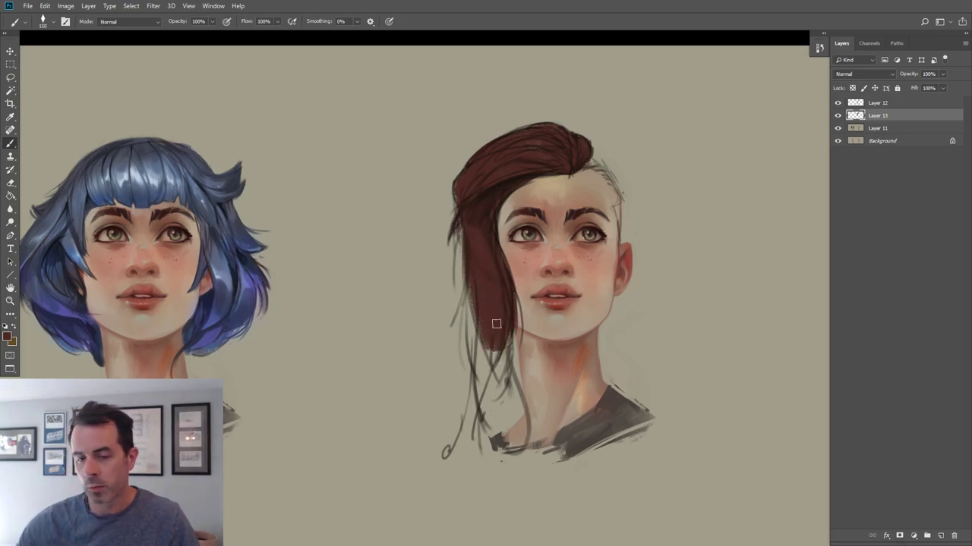
# Paint the outer and inner edges of the long side hair dark red with a smaller brush, down beside the neck.
pyautogui.press('[')
pyautogui.press('[')
pyautogui.press('[')
pyautogui.press(']')
pyautogui.press(']')
pyautogui.moveTo(461, 229); pyautogui.dragTo(467, 328)
pyautogui.moveTo(464, 255); pyautogui.dragTo(470, 349)
pyautogui.moveTo(471, 305); pyautogui.dragTo(466, 380)
pyautogui.moveTo(464, 334)
pyautogui.mouseDown()
pyautogui.moveTo(470, 410)
pyautogui.moveTo(501, 347)
pyautogui.moveTo(502, 370)
pyautogui.mouseUp()
pyautogui.moveTo(513, 302); pyautogui.dragTo(495, 417)
pyautogui.moveTo(507, 396)
pyautogui.mouseDown()
pyautogui.moveTo(508, 339)
pyautogui.moveTo(517, 407)
pyautogui.moveTo(490, 421)
pyautogui.mouseUp()
# Fill the lower ends of the long hair down to the shoulder with a larger dark red brush.
pyautogui.press(']')
pyautogui.press(']')
pyautogui.press(']')
pyautogui.moveTo(480, 365); pyautogui.dragTo(494, 425)
pyautogui.moveTo(494, 387); pyautogui.dragTo(510, 431)
pyautogui.moveTo(514, 394); pyautogui.dragTo(516, 453)
pyautogui.press('[')
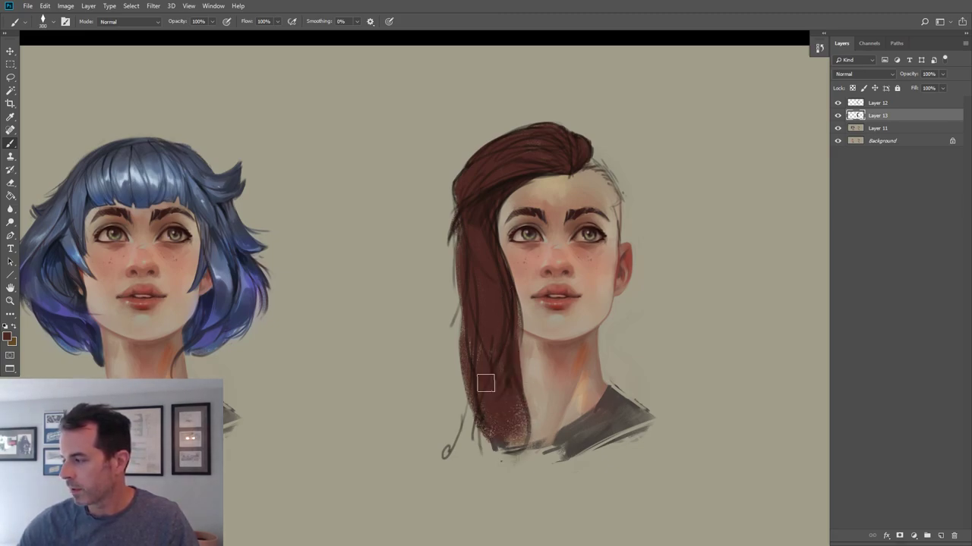
# Finish filling the lower ends of the long hair, and paint the cropped side's hairline dark red down to the ear with a smaller brush.
pyautogui.moveTo(486, 383); pyautogui.dragTo(466, 436)
pyautogui.press('[')
pyautogui.press('[')
pyautogui.press('[')
pyautogui.press('[')
pyautogui.press('[')
pyautogui.press('[')
pyautogui.press('[')
pyautogui.moveTo(593, 161)
pyautogui.mouseDown()
pyautogui.moveTo(612, 180)
pyautogui.moveTo(600, 163)
pyautogui.moveTo(618, 210)
pyautogui.mouseUp()
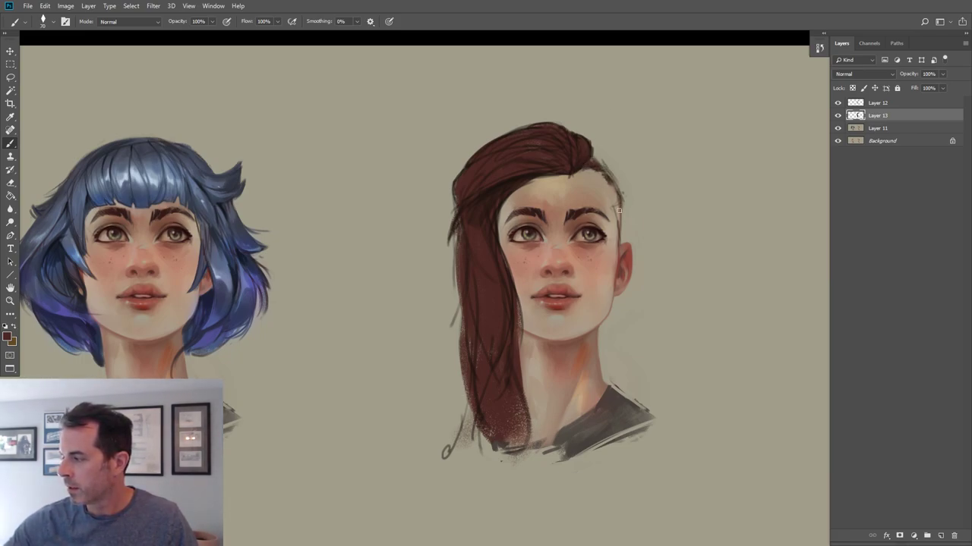
pyautogui.moveTo(619, 212); pyautogui.dragTo(618, 244)
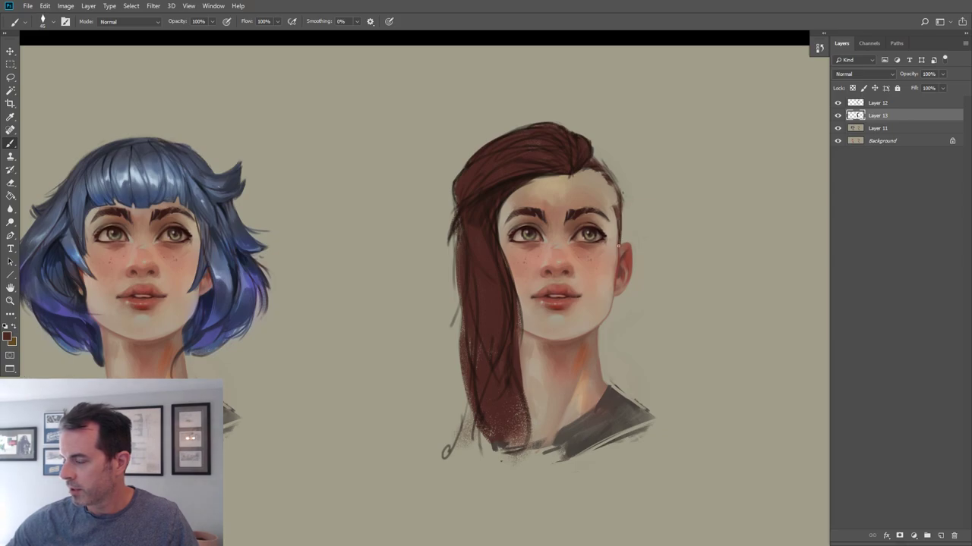
# Paint loose, tapering dark red strands along the outer edge of the long hair, from cheek level down to the shoulder.
pyautogui.press(']')
pyautogui.press(']')
pyautogui.press(']')
pyautogui.press(']')
pyautogui.press(']')
pyautogui.press(']')
pyautogui.moveTo(463, 286); pyautogui.dragTo(447, 354)
pyautogui.moveTo(460, 318)
pyautogui.mouseDown()
pyautogui.moveTo(448, 359)
pyautogui.moveTo(467, 299)
pyautogui.moveTo(447, 355)
pyautogui.moveTo(428, 364)
pyautogui.moveTo(461, 338)
pyautogui.moveTo(452, 382)
pyautogui.mouseUp()
pyautogui.press('[')
pyautogui.press('[')
pyautogui.moveTo(460, 349); pyautogui.dragTo(450, 396)
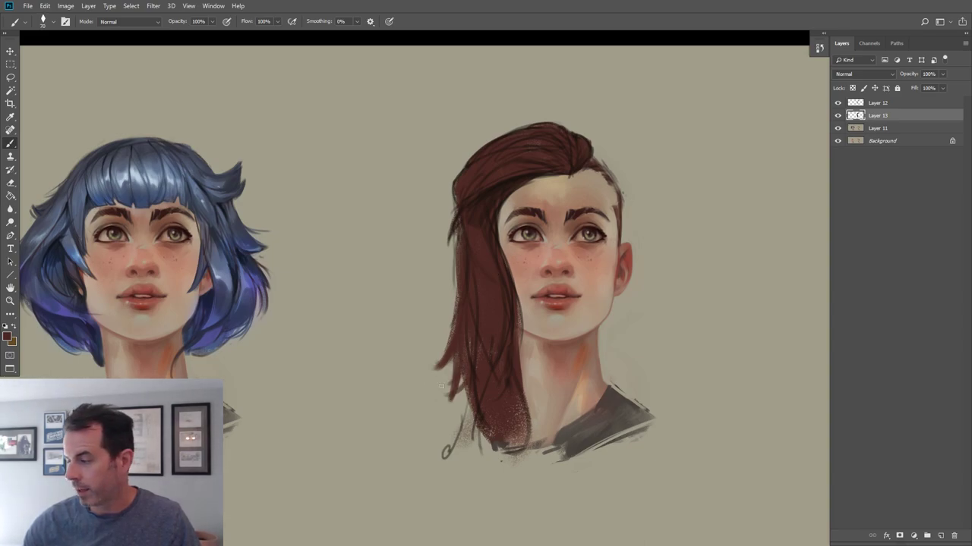
pyautogui.moveTo(463, 344); pyautogui.dragTo(454, 445)
pyautogui.moveTo(472, 397); pyautogui.dragTo(451, 456)
# Paint a thin dark red strand flaring out from the inner edge of the long hair beside the neck.
pyautogui.press('[')
pyautogui.press('[')
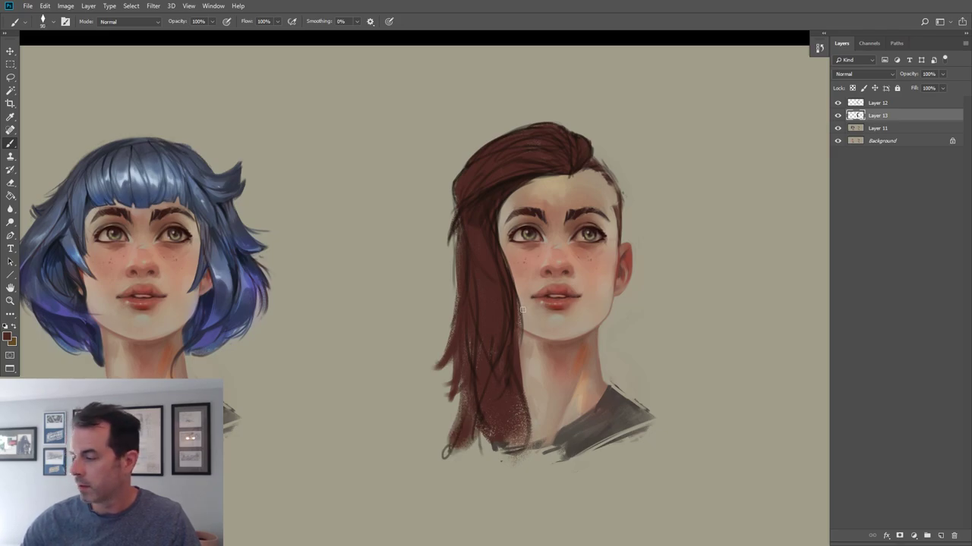
pyautogui.moveTo(514, 329); pyautogui.dragTo(530, 400)
pyautogui.moveTo(514, 353); pyautogui.dragTo(526, 392)
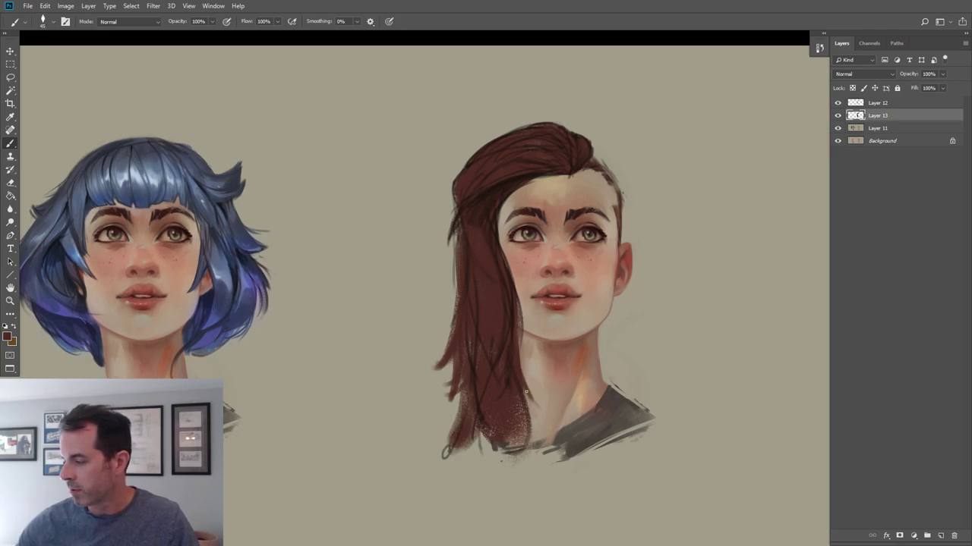
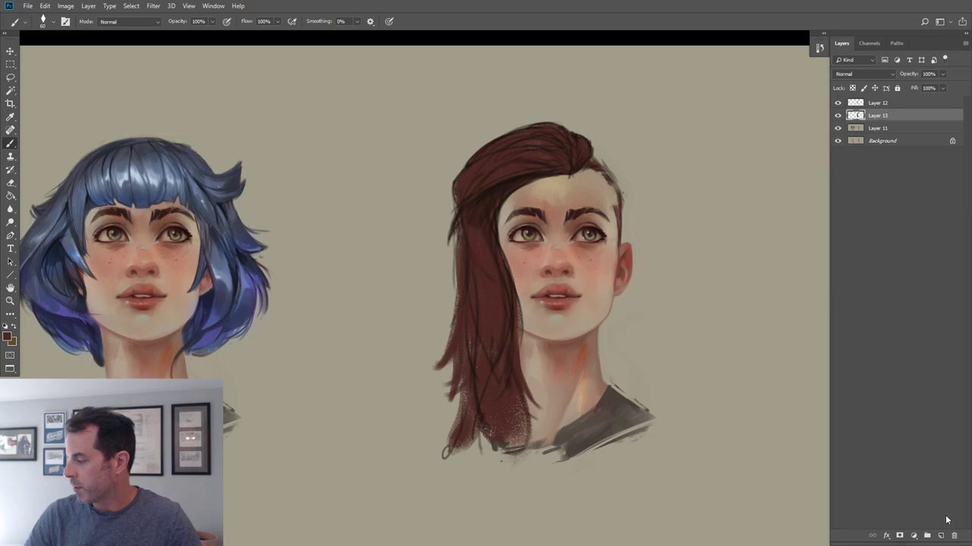
# Add a new layer directly above Layer 11 and paint a sampled shadow tone on the forehead and temple beside the hair.
pyautogui.click(886, 129)
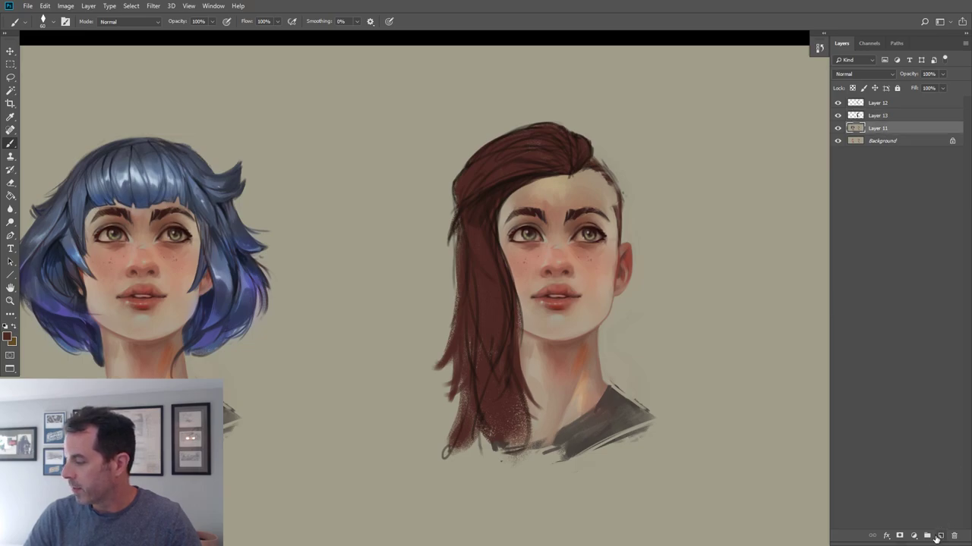
pyautogui.click(940, 536)
pyautogui.keyDown('alt'); pyautogui.click(536, 259); pyautogui.keyUp('alt')
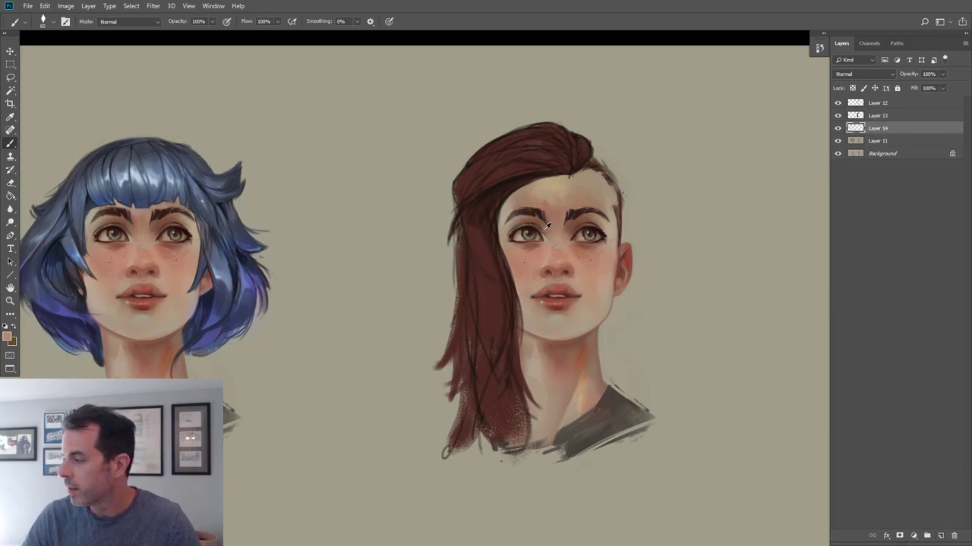
pyautogui.keyDown('alt'); pyautogui.click(542, 223); pyautogui.keyUp('alt')
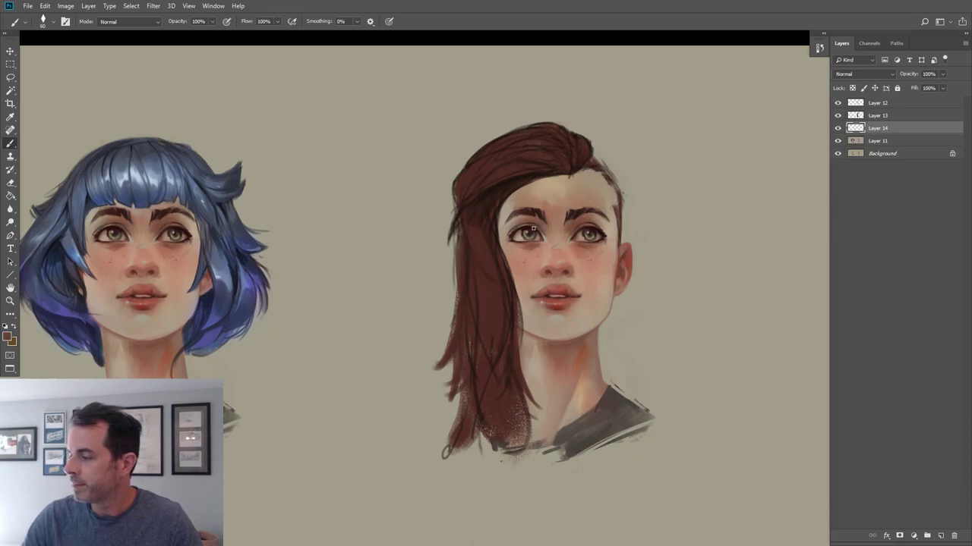
pyautogui.press(']')
pyautogui.press(']')
pyautogui.press(']')
pyautogui.moveTo(524, 187)
pyautogui.mouseDown()
pyautogui.moveTo(495, 234)
pyautogui.moveTo(506, 209)
pyautogui.moveTo(503, 221)
pyautogui.mouseUp()
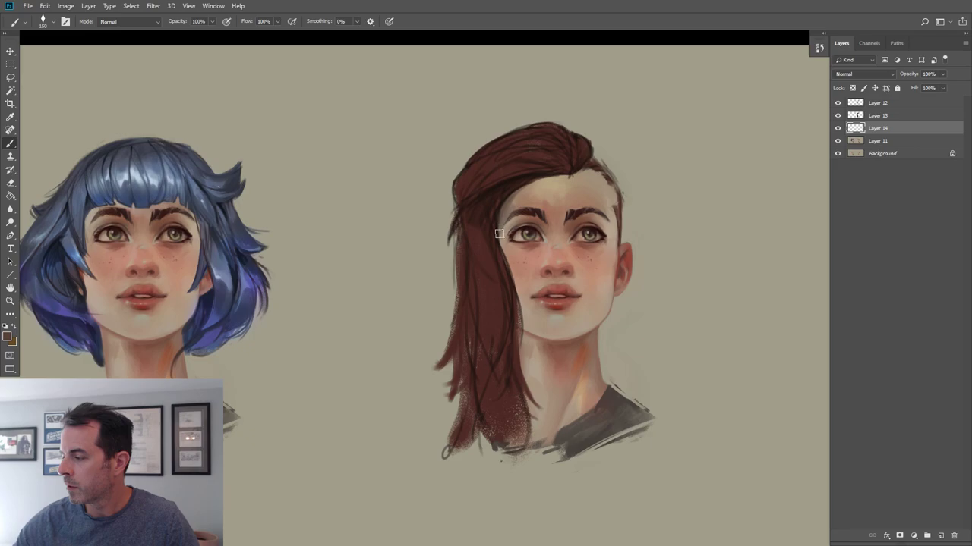
# Soften the forehead shadow under the swept hair with sampled skin and shadow tones, using a smaller brush.
pyautogui.press('[')
pyautogui.keyDown('alt'); pyautogui.click(514, 201); pyautogui.keyUp('alt')
pyautogui.press('[')
pyautogui.keyDown('alt'); pyautogui.click(509, 190); pyautogui.keyUp('alt')
pyautogui.keyDown('alt'); pyautogui.click(517, 192); pyautogui.keyUp('alt')
pyautogui.keyDown('alt'); pyautogui.click(503, 218); pyautogui.keyUp('alt')
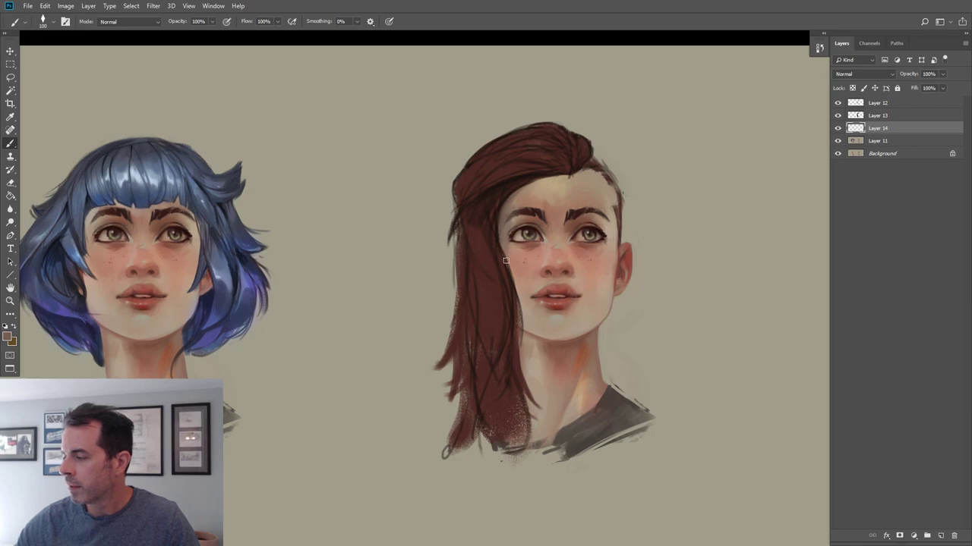
# Sample tones around the eye and forehead and blend the hair's cast shadow into the skin along the temple.
pyautogui.keyDown('alt'); pyautogui.click(511, 241); pyautogui.keyUp('alt')
pyautogui.keyDown('alt'); pyautogui.click(508, 250); pyautogui.keyUp('alt')
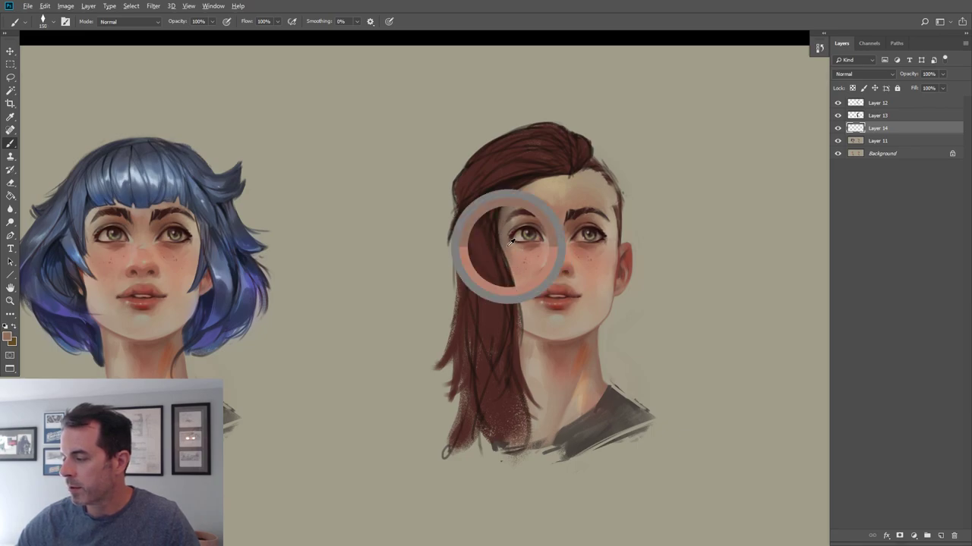
pyautogui.keyDown('alt'); pyautogui.click(516, 202); pyautogui.keyUp('alt')
pyautogui.keyDown('alt'); pyautogui.click(523, 167); pyautogui.keyUp('alt')
pyautogui.keyDown('alt'); pyautogui.click(516, 201); pyautogui.keyUp('alt')
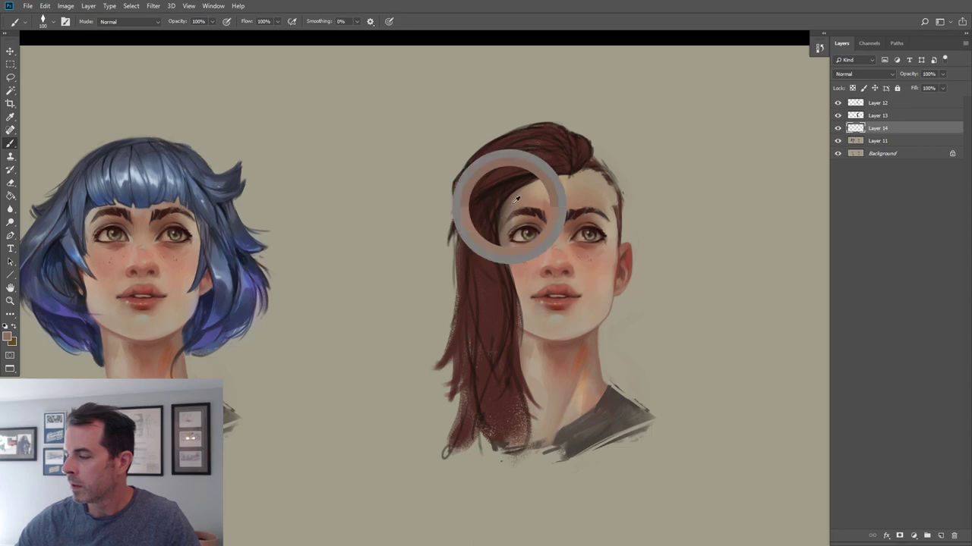
pyautogui.keyDown('alt'); pyautogui.click(503, 236); pyautogui.keyUp('alt')
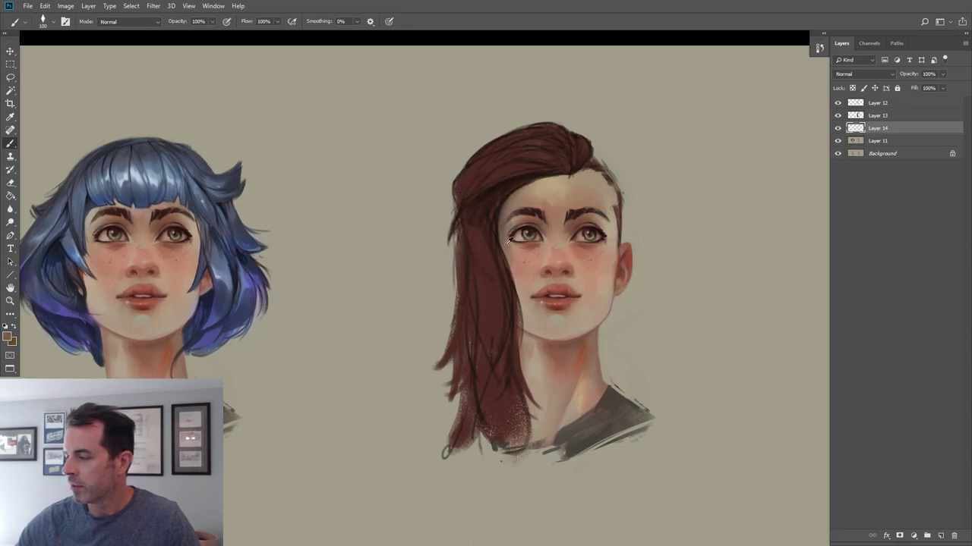
# Deepen the cast shadow along the inner hair edge from the temple down the cheek with darker sampled tones.
pyautogui.keyDown('alt'); pyautogui.click(501, 206); pyautogui.keyUp('alt')
pyautogui.moveTo(501, 225); pyautogui.dragTo(511, 274)
pyautogui.moveTo(501, 238); pyautogui.dragTo(517, 308)
pyautogui.press('[')
pyautogui.keyDown('alt'); pyautogui.click(503, 224); pyautogui.keyUp('alt')
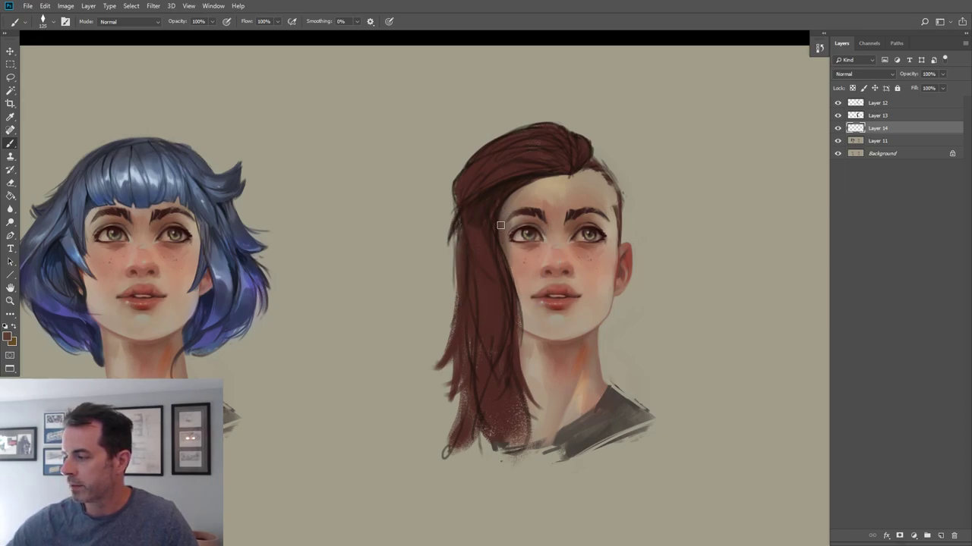
pyautogui.keyDown('alt'); pyautogui.click(507, 177); pyautogui.keyUp('alt')
pyautogui.press(']')
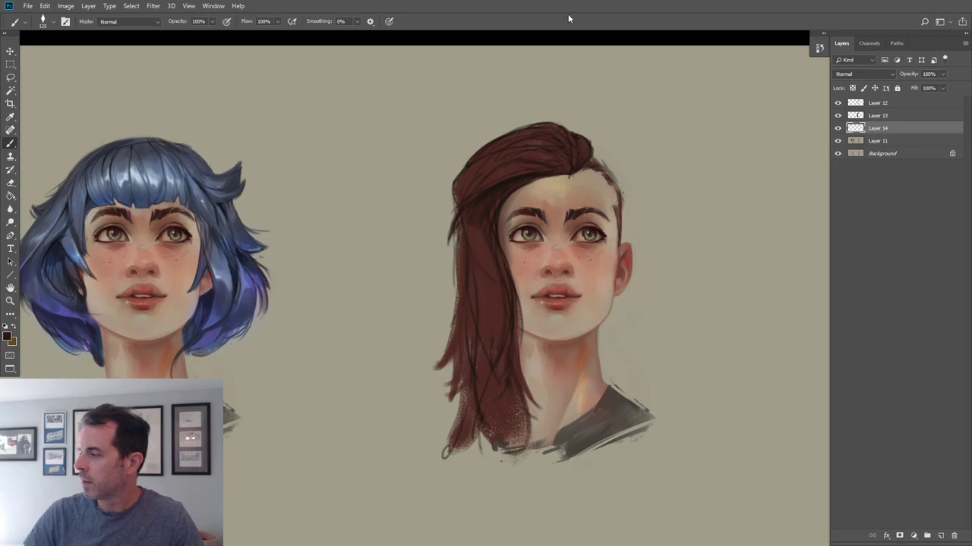
# On Layer 12, paint sampled dark tones over the inner hair edge beside the face and the outer bend of the swept top.
pyautogui.click(881, 103)
pyautogui.press('[')
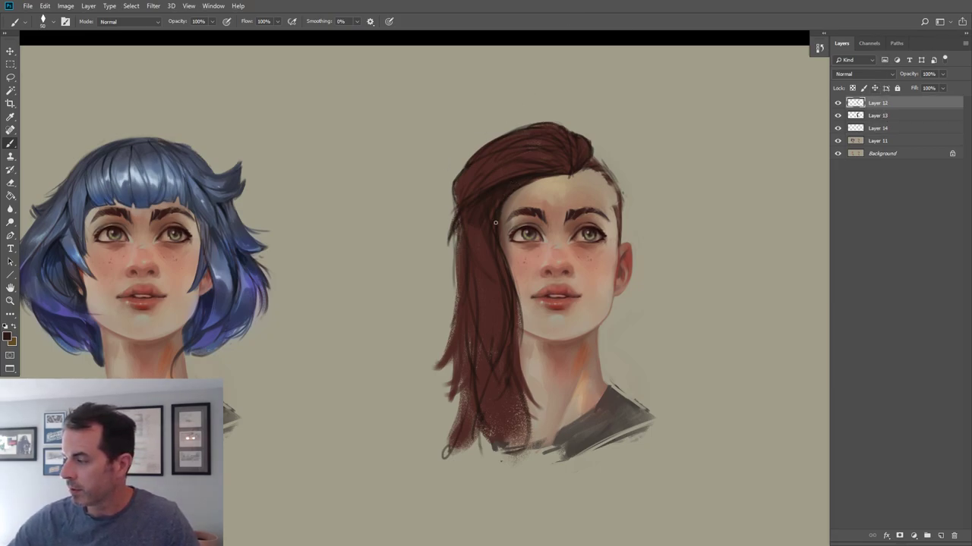
pyautogui.keyDown('alt'); pyautogui.click(503, 267); pyautogui.keyUp('alt')
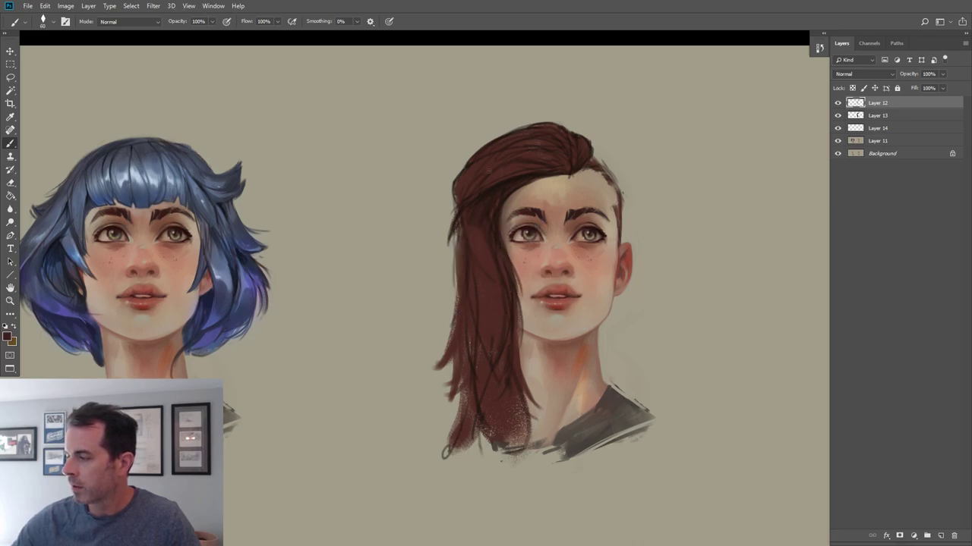
pyautogui.keyDown('alt'); pyautogui.click(481, 190); pyautogui.keyUp('alt')
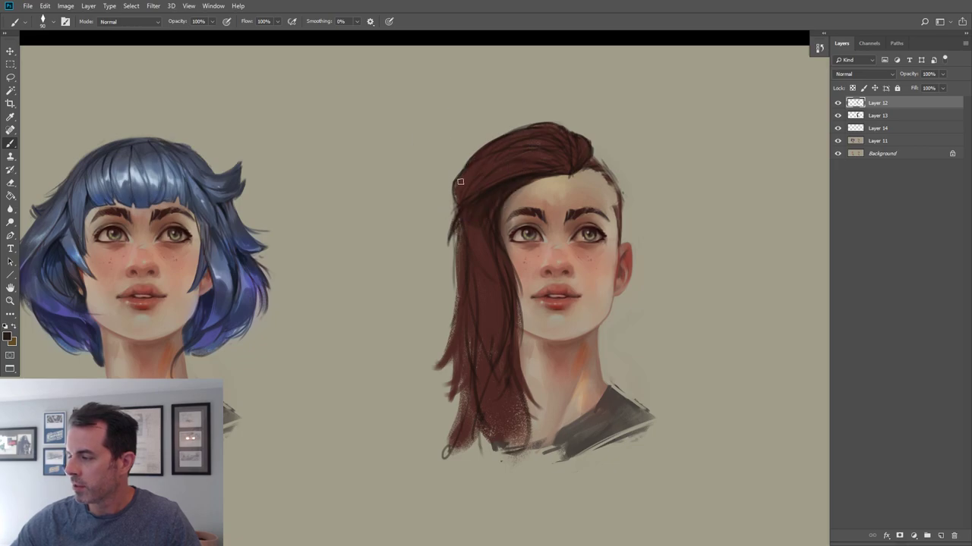
pyautogui.keyDown('alt'); pyautogui.click(461, 202); pyautogui.keyUp('alt')
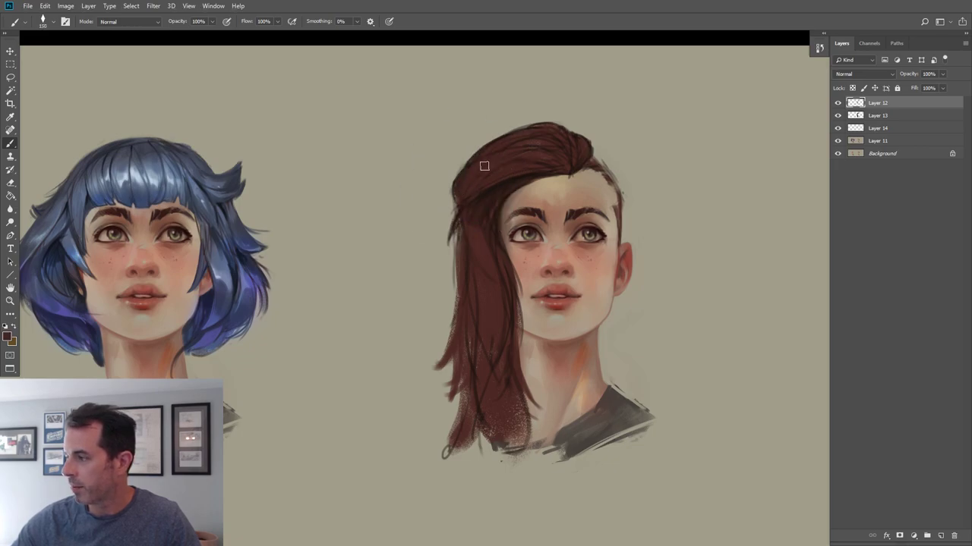
# Paint sampled dark reds over the sketch lines of the swept top section up to its tuft above the forehead.
pyautogui.keyDown('alt'); pyautogui.click(518, 135); pyautogui.keyUp('alt')
pyautogui.keyDown('alt'); pyautogui.click(514, 147); pyautogui.keyUp('alt')
pyautogui.press('[')
pyautogui.moveTo(560, 135); pyautogui.dragTo(574, 166)
pyautogui.press('[')
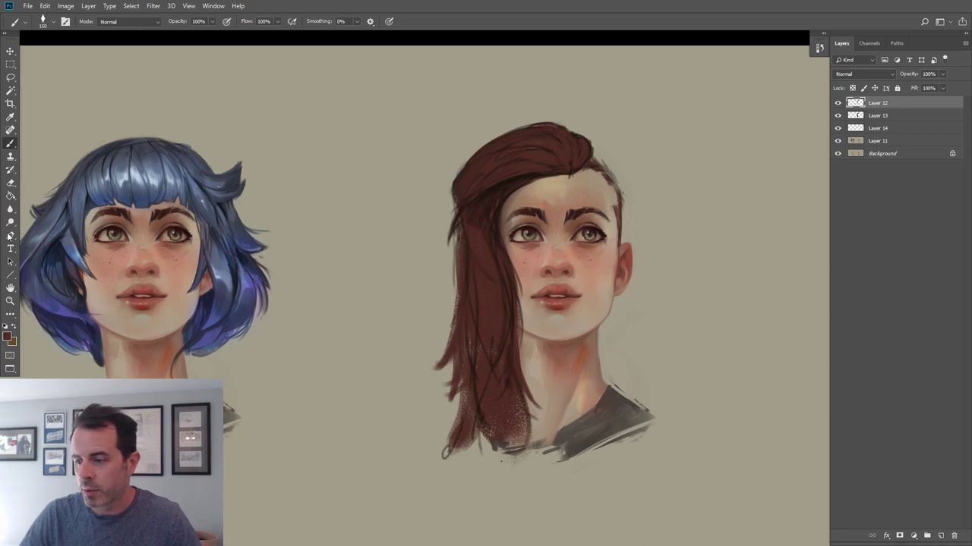
# Zoom in on the red-haired portrait and shift the brush colour to a warmer brown with a hue of 21°.
pyautogui.click(10, 302)
pyautogui.click(659, 228)
pyautogui.moveTo(602, 227); pyautogui.dragTo(576, 205)
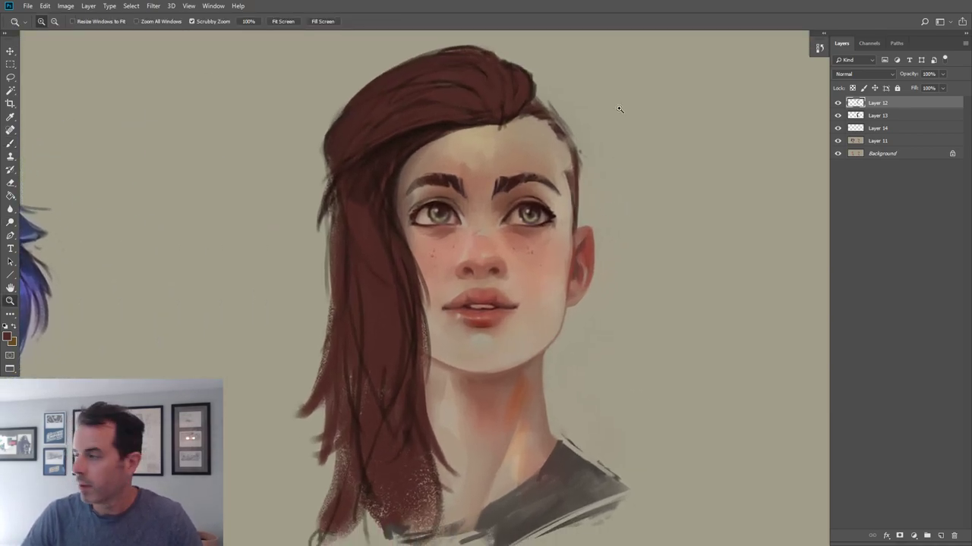
pyautogui.click(9, 142)
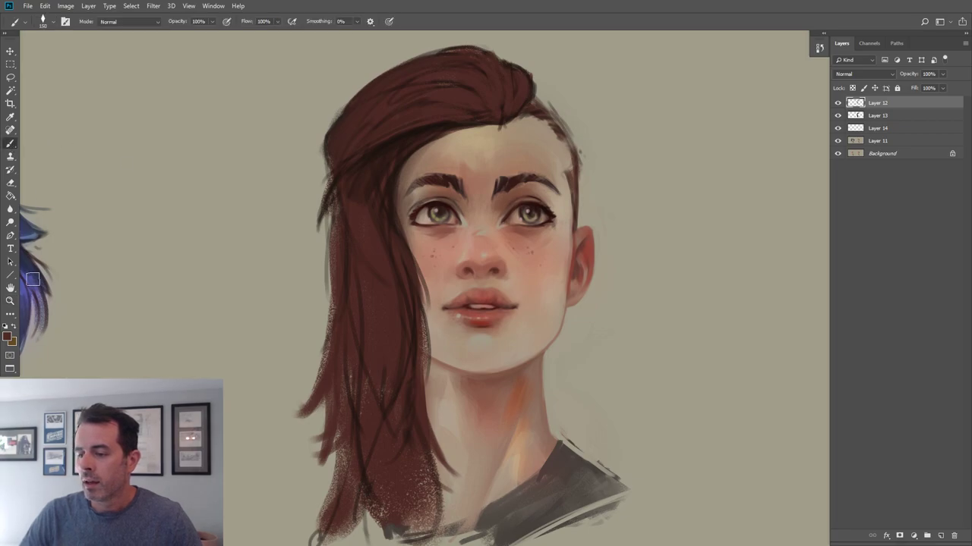
pyautogui.click(8, 336)
pyautogui.click(454, 96)
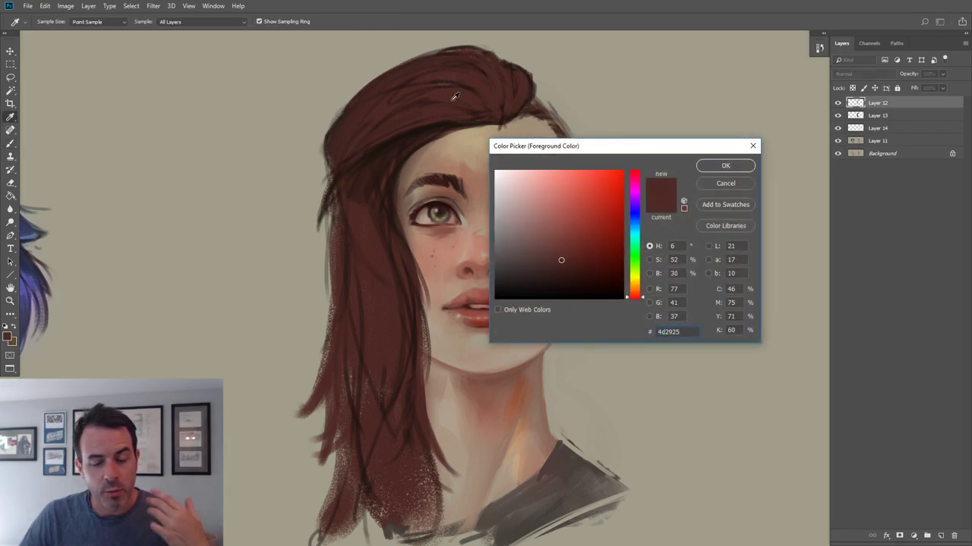
pyautogui.click(637, 291)
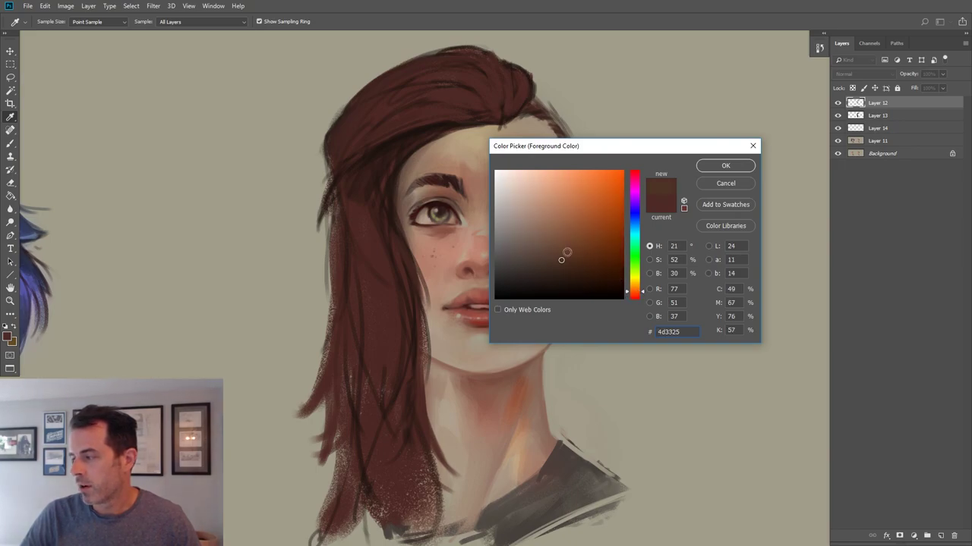
pyautogui.click(723, 167)
pyautogui.press('b')
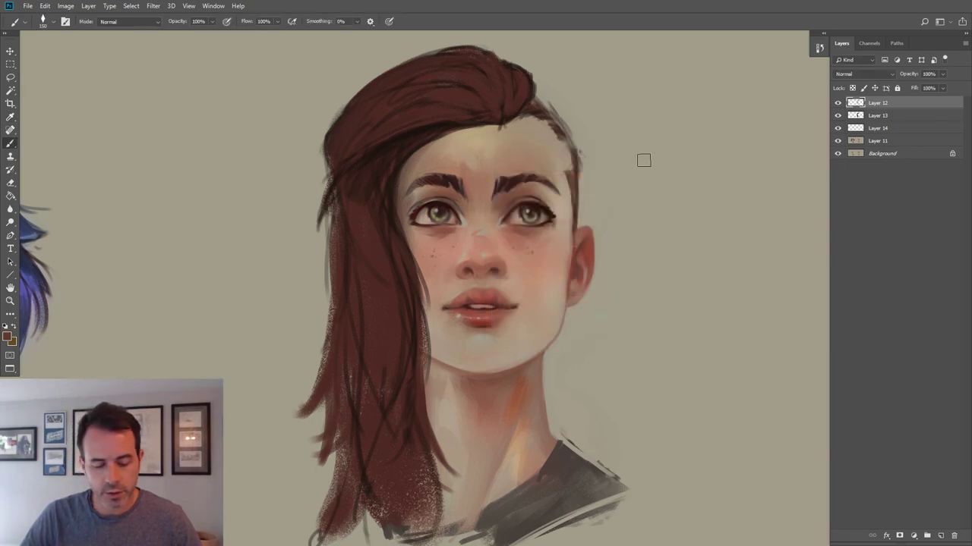
# Paint warm brown over the swept top section of the hair, varying the brush size to follow its strands.
pyautogui.press(']')
pyautogui.moveTo(389, 129)
pyautogui.mouseDown()
pyautogui.moveTo(375, 139)
pyautogui.moveTo(436, 115)
pyautogui.mouseUp()
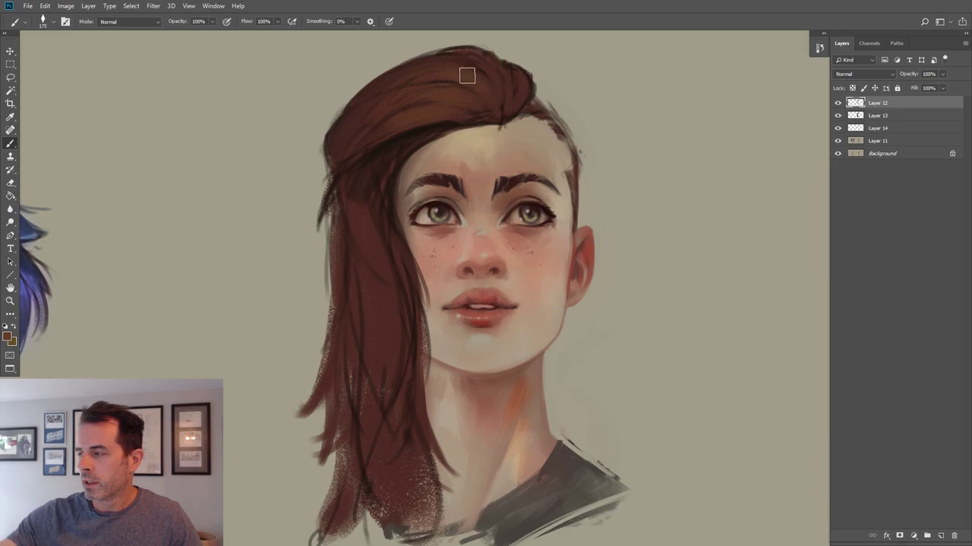
pyautogui.press('[')
pyautogui.press('[')
pyautogui.press('[')
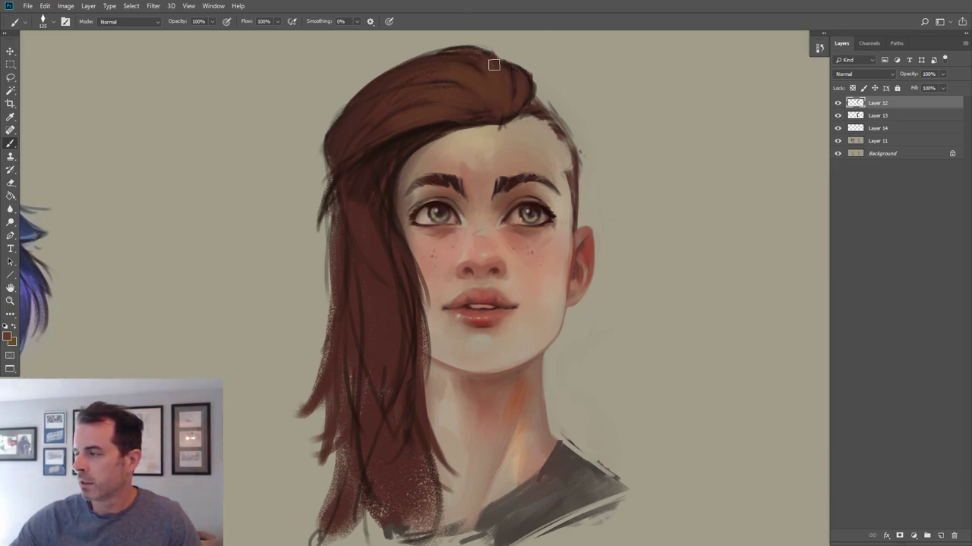
pyautogui.press(']')
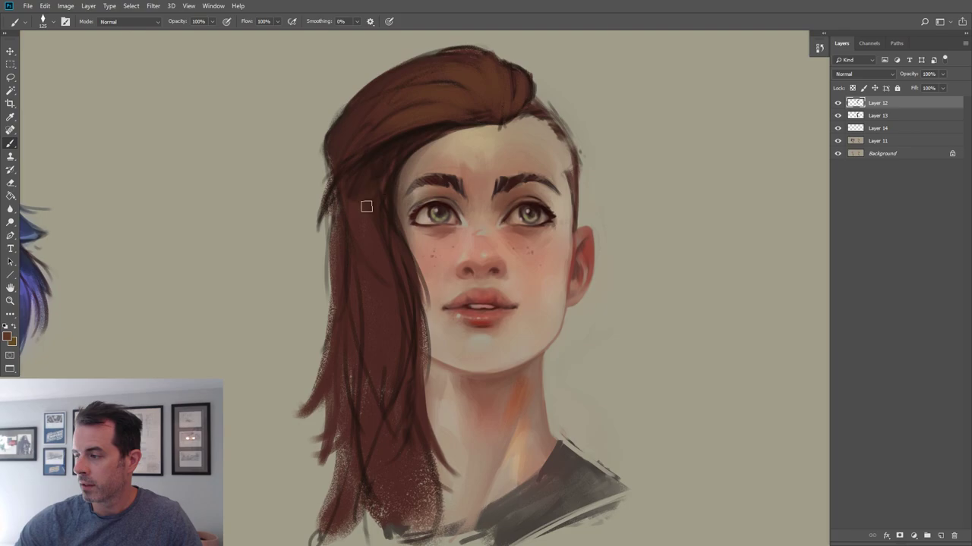
# Paint warm brown strands down the long side hair from the temple past chin level.
pyautogui.press('[')
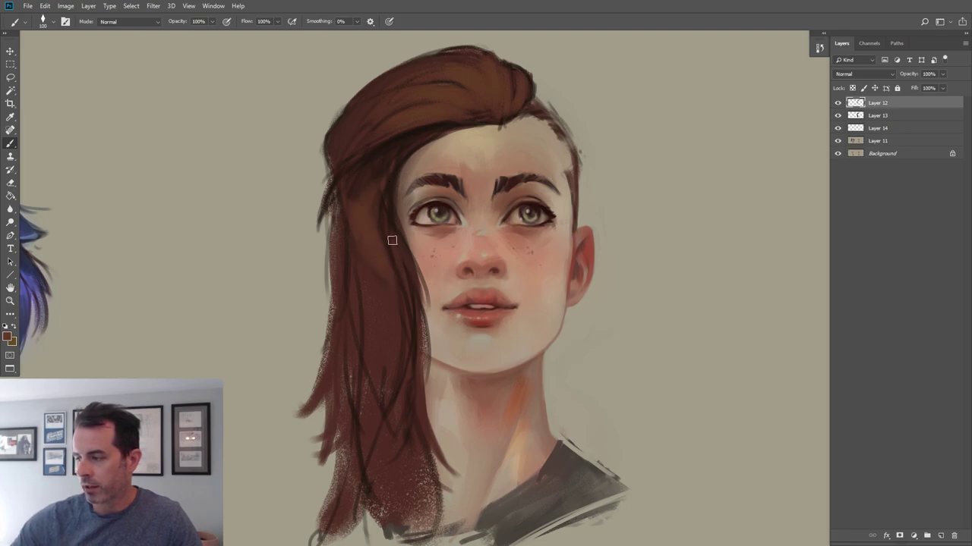
pyautogui.press(']')
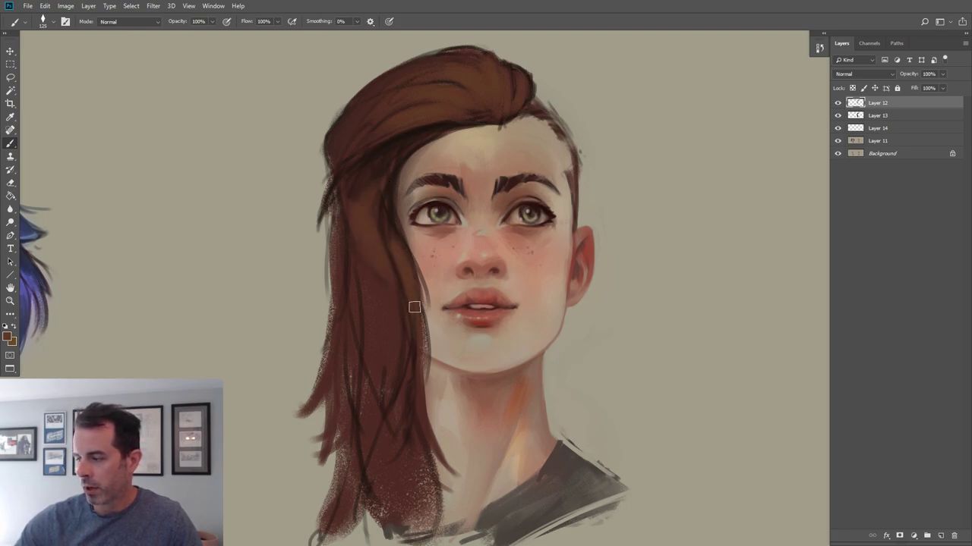
pyautogui.press('[')
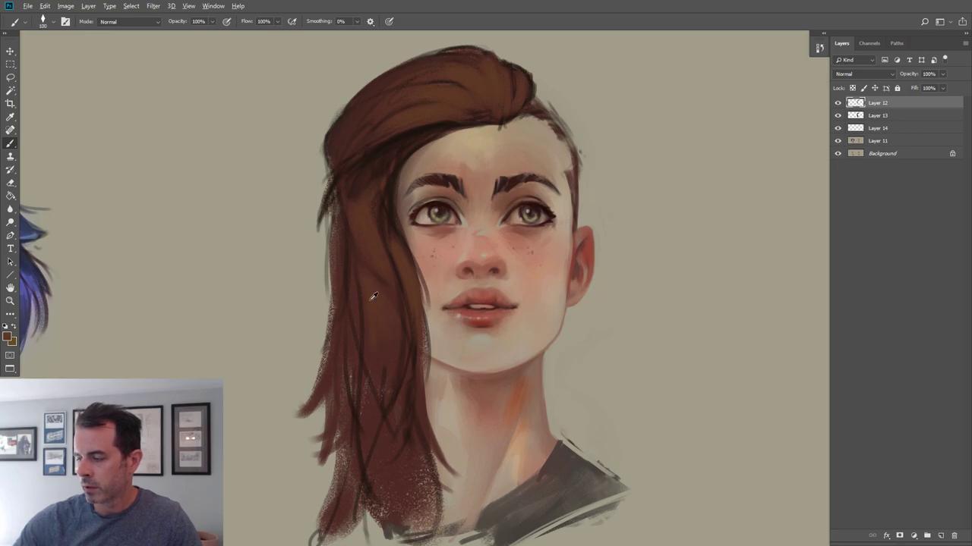
pyautogui.press('[')
pyautogui.moveTo(412, 372); pyautogui.dragTo(406, 434)
# Cover the lower ends of the long hair with reddish brown, refining the strands with a smaller brush.
pyautogui.press(']')
pyautogui.press(']')
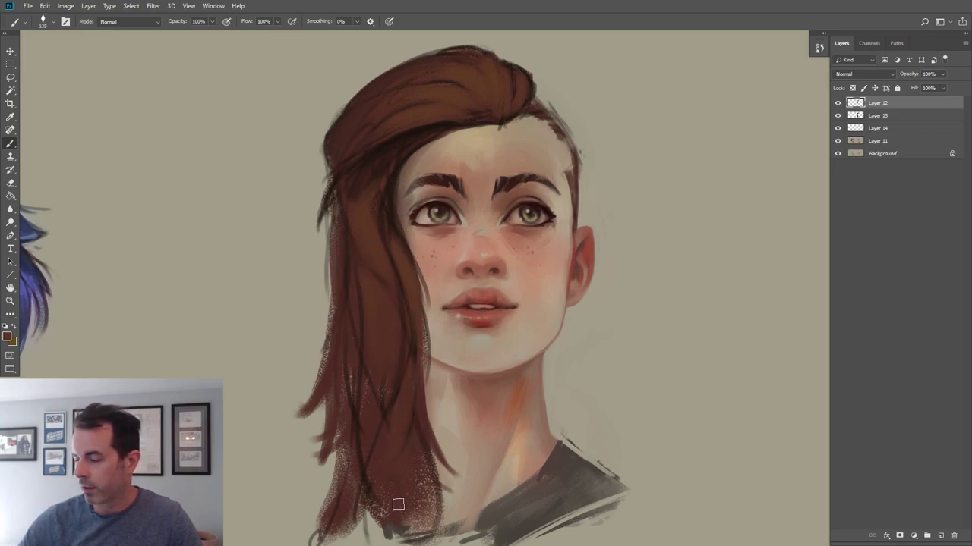
pyautogui.press('[')
pyautogui.press('[')
pyautogui.press('[')
pyautogui.press('[')
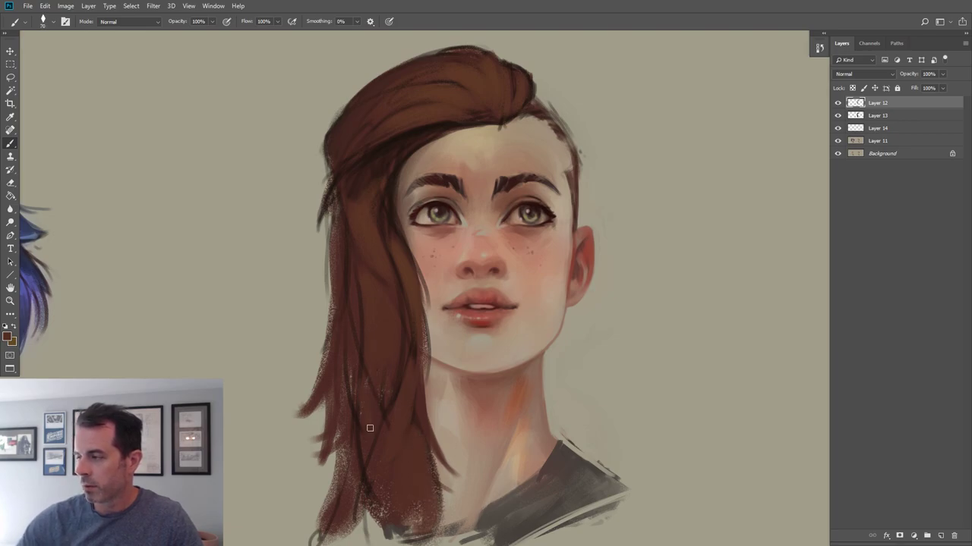
# Paint darker red strands into the front of the swept top and tidy its tip against the forehead.
pyautogui.keyDown('alt'); pyautogui.click(375, 115); pyautogui.keyUp('alt')
pyautogui.press(']')
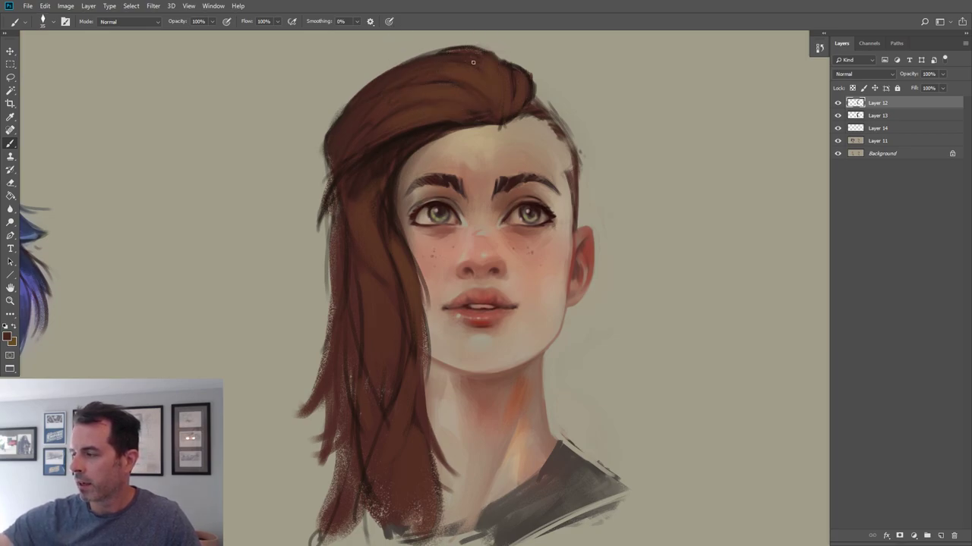
pyautogui.moveTo(512, 77); pyautogui.dragTo(511, 79)
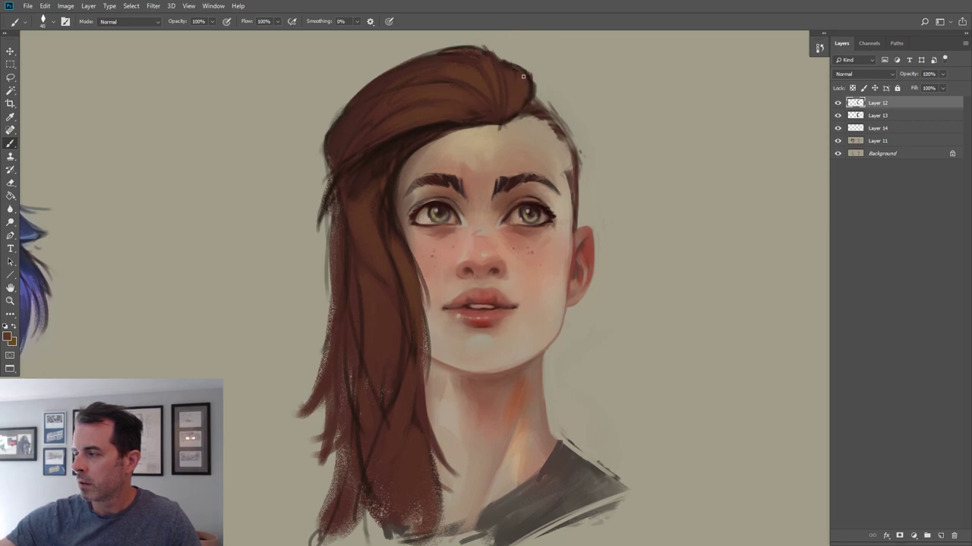
pyautogui.keyDown('alt'); pyautogui.click(501, 127); pyautogui.keyUp('alt')
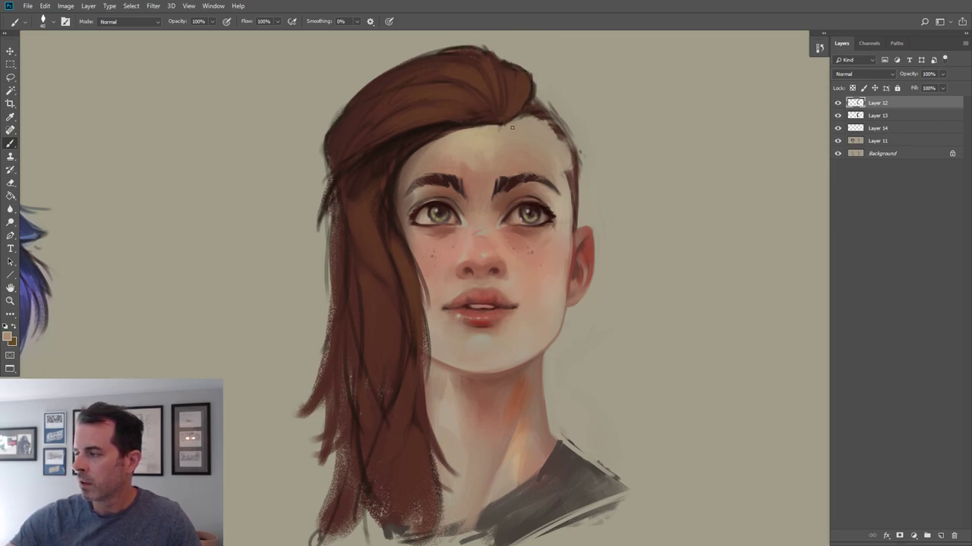
# Add finer brown strands along the lower edge of the swept top with a smaller brush and sampled hair colours.
pyautogui.keyDown('alt'); pyautogui.click(503, 102); pyautogui.keyUp('alt')
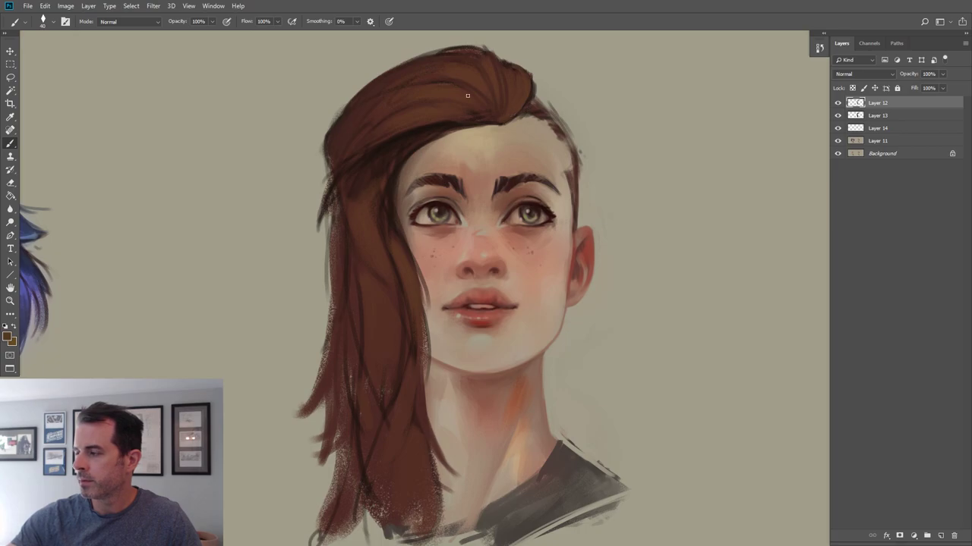
pyautogui.press('[')
pyautogui.press('[')
pyautogui.keyDown('alt'); pyautogui.click(428, 113); pyautogui.keyUp('alt')
pyautogui.moveTo(391, 136); pyautogui.dragTo(431, 122)
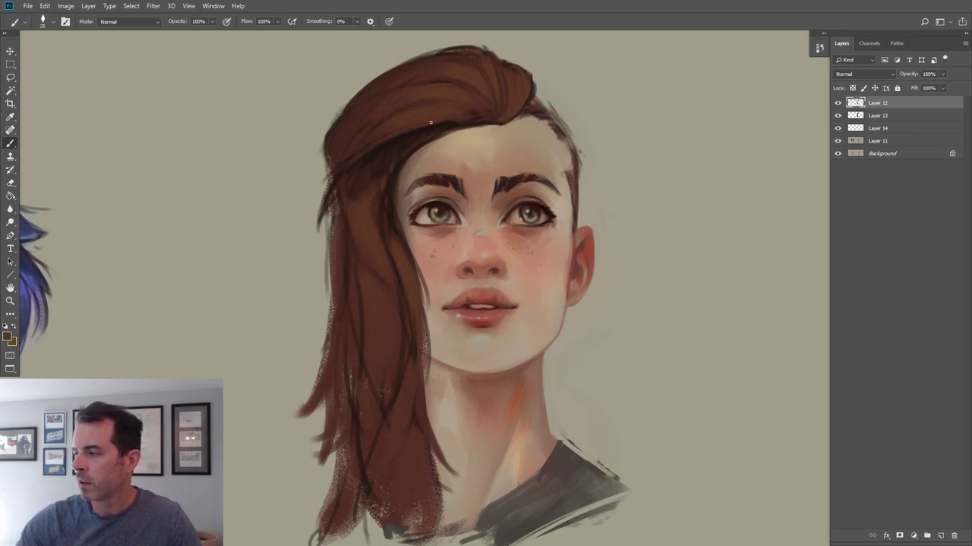
pyautogui.keyDown('alt'); pyautogui.click(380, 110); pyautogui.keyUp('alt')
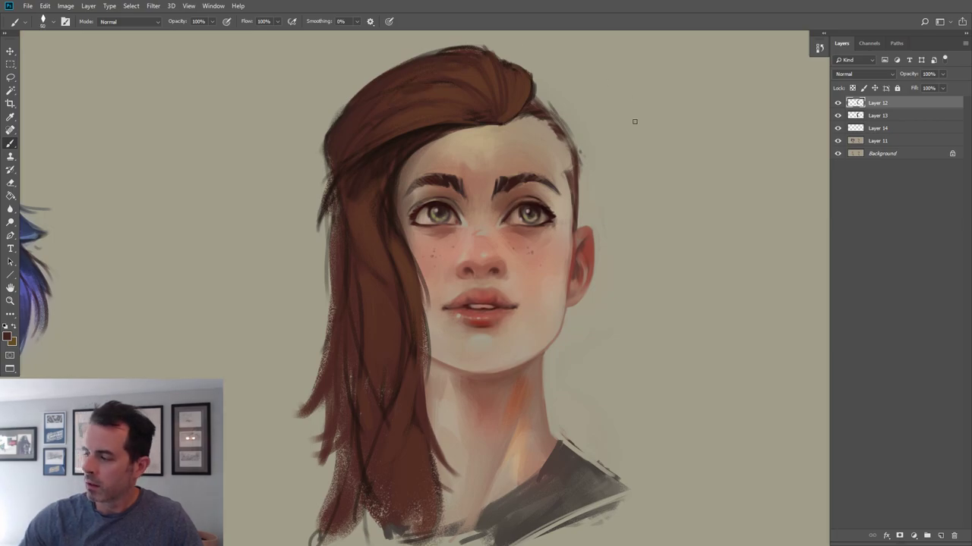
# Blend sampled dark reds and browns where the side hair emerges beneath the swept top.
pyautogui.keyDown('alt'); pyautogui.click(353, 207); pyautogui.keyUp('alt')
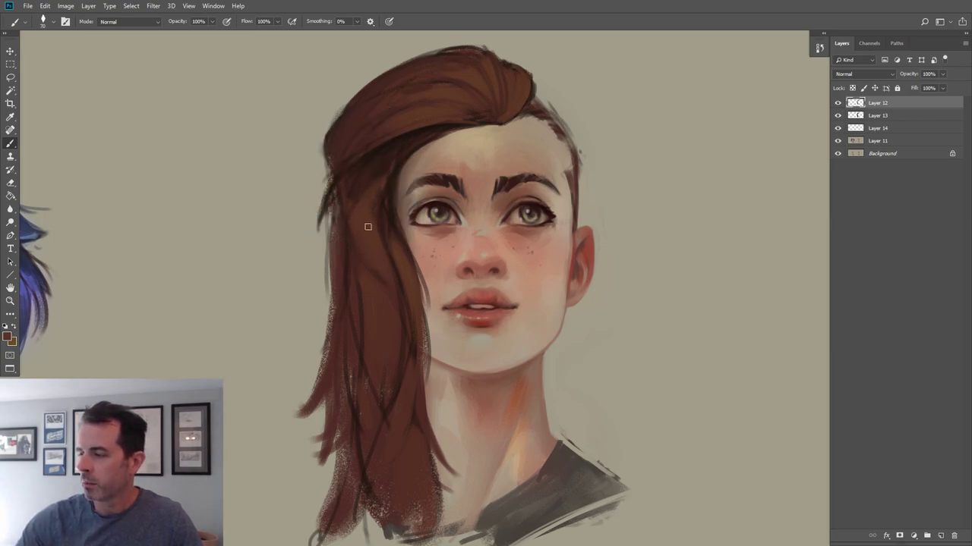
pyautogui.keyDown('alt'); pyautogui.click(357, 187); pyautogui.keyUp('alt')
pyautogui.press('[')
pyautogui.keyDown('alt'); pyautogui.click(349, 204); pyautogui.keyUp('alt')
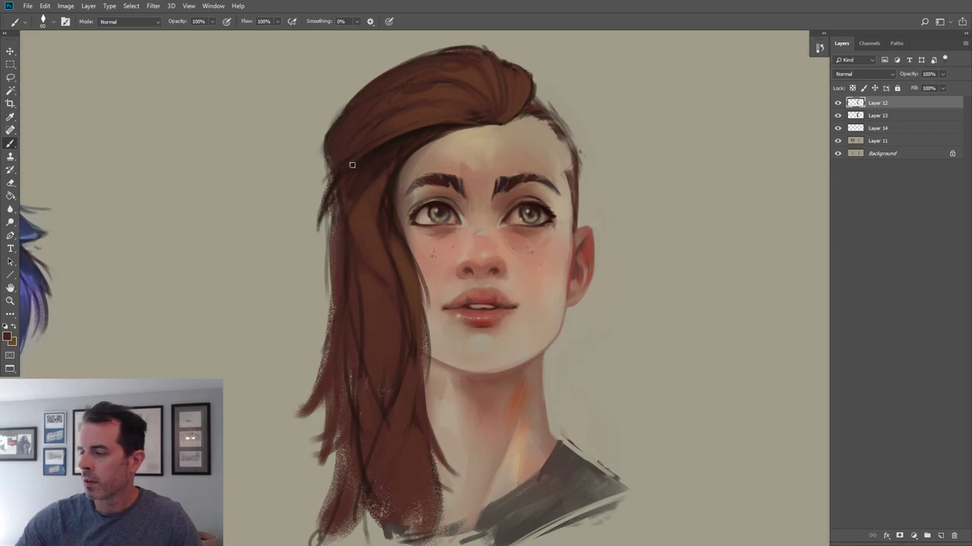
# Paint a pointed loose lock on the outer side of the hair at eye level and clean its edges with background colour.
pyautogui.moveTo(315, 234); pyautogui.dragTo(332, 194)
pyautogui.keyDown('alt'); pyautogui.click(312, 243); pyautogui.keyUp('alt')
pyautogui.moveTo(317, 233)
pyautogui.mouseDown()
pyautogui.moveTo(333, 203)
pyautogui.moveTo(315, 242)
pyautogui.mouseUp()
pyautogui.keyDown('alt'); pyautogui.click(338, 187); pyautogui.keyUp('alt')
pyautogui.press('[')
pyautogui.keyDown('alt'); pyautogui.click(316, 198); pyautogui.keyUp('alt')
pyautogui.keyDown('alt'); pyautogui.click(326, 199); pyautogui.keyUp('alt')
pyautogui.keyDown('alt'); pyautogui.click(356, 189); pyautogui.keyUp('alt')
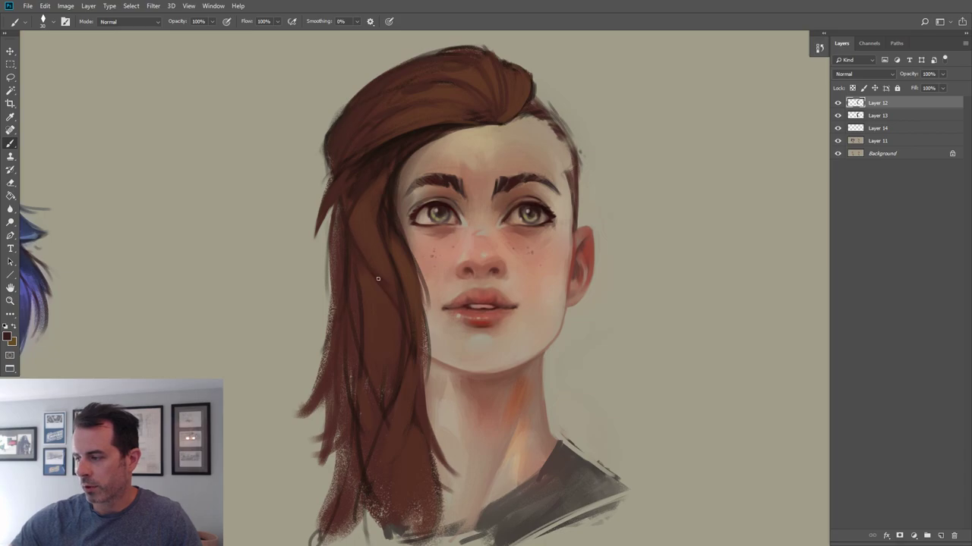
# Draw thin dark strands through the middle of the long side hair and beside the cheek.
pyautogui.moveTo(368, 272); pyautogui.dragTo(394, 337)
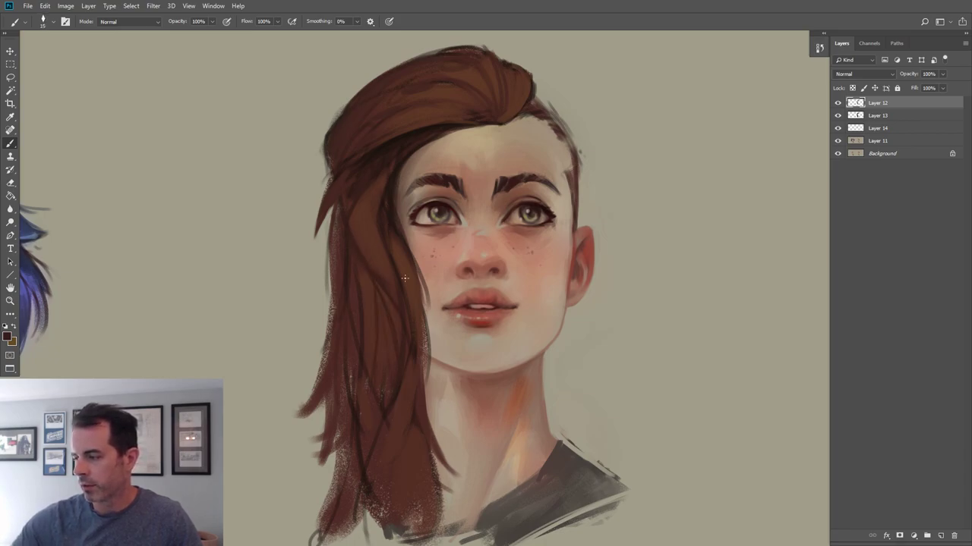
pyautogui.keyDown('alt'); pyautogui.click(357, 195); pyautogui.keyUp('alt')
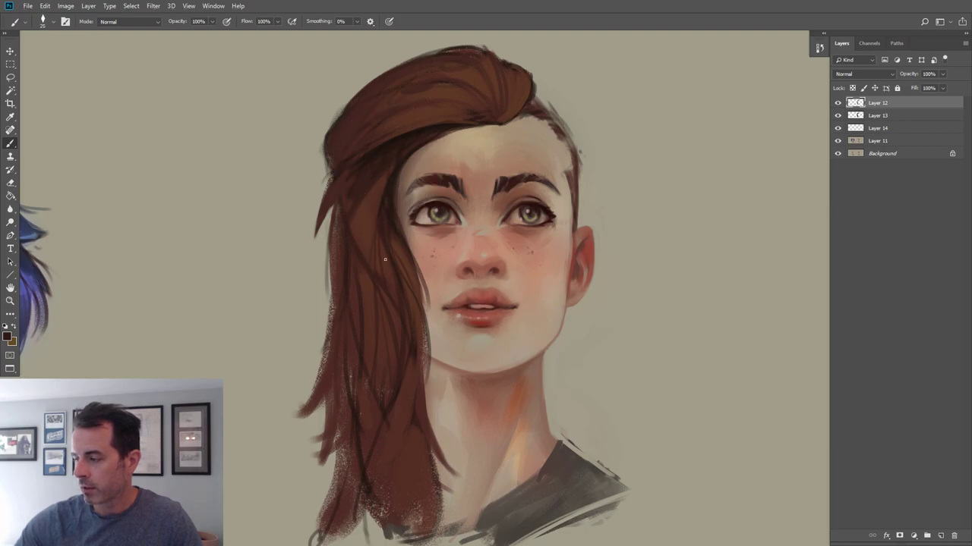
pyautogui.keyDown('alt'); pyautogui.click(386, 145); pyautogui.keyUp('alt')
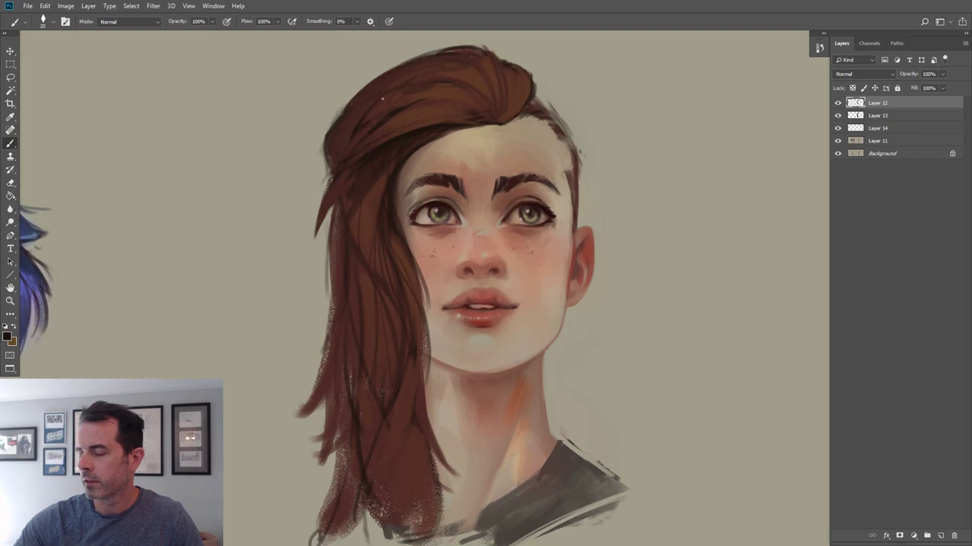
# Fill and round off the front peak of the swept hair, trimming its outline with sampled background colour.
pyautogui.keyDown('alt'); pyautogui.click(507, 85); pyautogui.keyUp('alt')
pyautogui.keyDown('alt'); pyautogui.click(504, 69); pyautogui.keyUp('alt')
pyautogui.keyDown('alt'); pyautogui.click(507, 76); pyautogui.keyUp('alt')
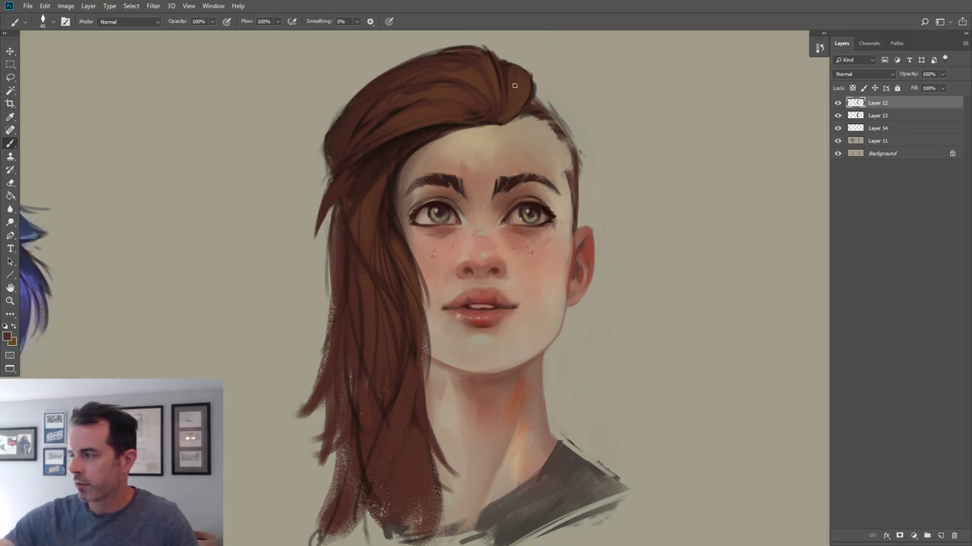
pyautogui.keyDown('alt'); pyautogui.click(505, 56); pyautogui.keyUp('alt')
pyautogui.moveTo(510, 60); pyautogui.dragTo(530, 79)
pyautogui.keyDown('alt'); pyautogui.click(513, 61); pyautogui.keyUp('alt')
pyautogui.press('[')
pyautogui.keyDown('alt'); pyautogui.click(537, 65); pyautogui.keyUp('alt')
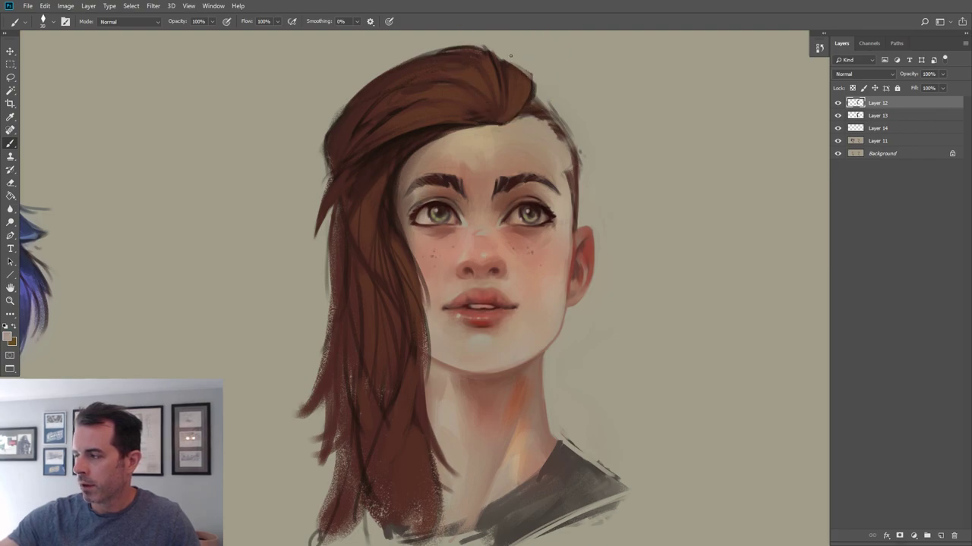
pyautogui.keyDown('alt'); pyautogui.click(532, 91); pyautogui.keyUp('alt')
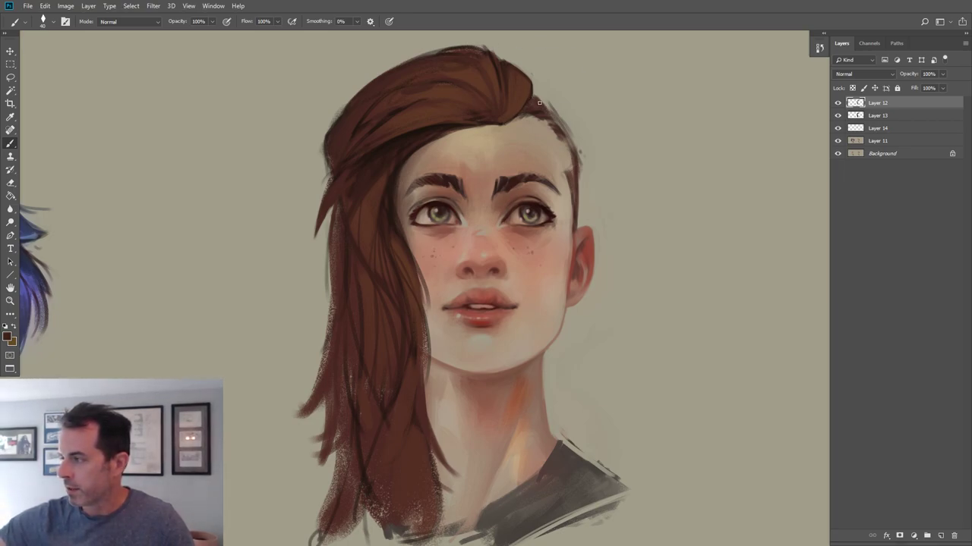
# Cover the sketch lines of the shaved side above the forehead with dark reddish brown.
pyautogui.keyDown('alt'); pyautogui.click(555, 114); pyautogui.keyUp('alt')
pyautogui.keyDown('alt'); pyautogui.click(547, 105); pyautogui.keyUp('alt')
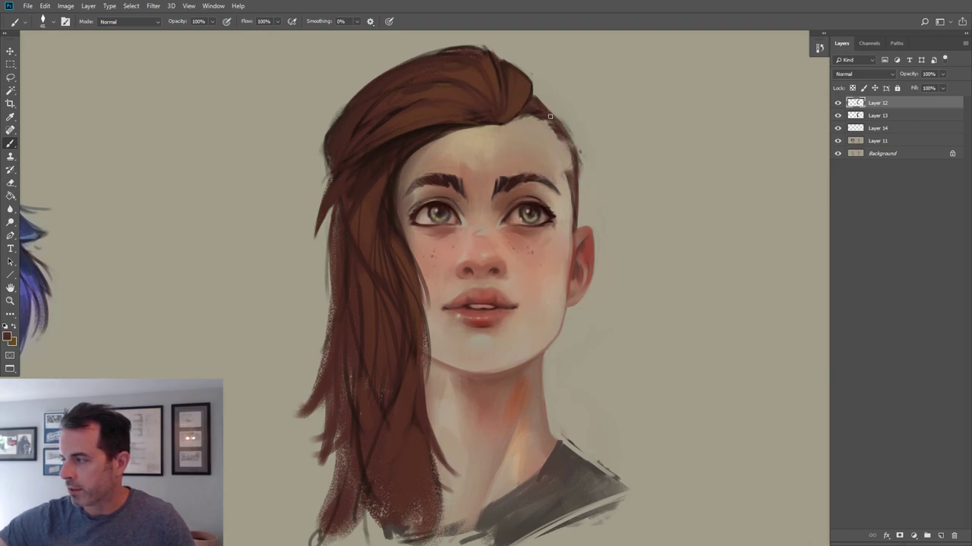
pyautogui.keyDown('alt'); pyautogui.click(549, 125); pyautogui.keyUp('alt')
pyautogui.keyDown('alt'); pyautogui.click(526, 118); pyautogui.keyUp('alt')
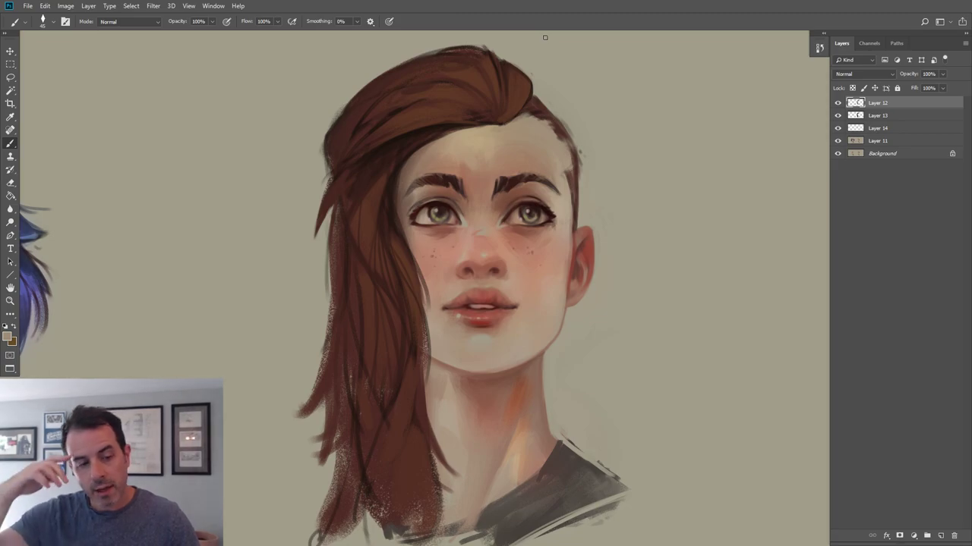
# Soften the upper forehead hairline with a sampled muted skin tone, enlarging the brush to 60.
pyautogui.keyDown('alt'); pyautogui.click(520, 121); pyautogui.keyUp('alt')
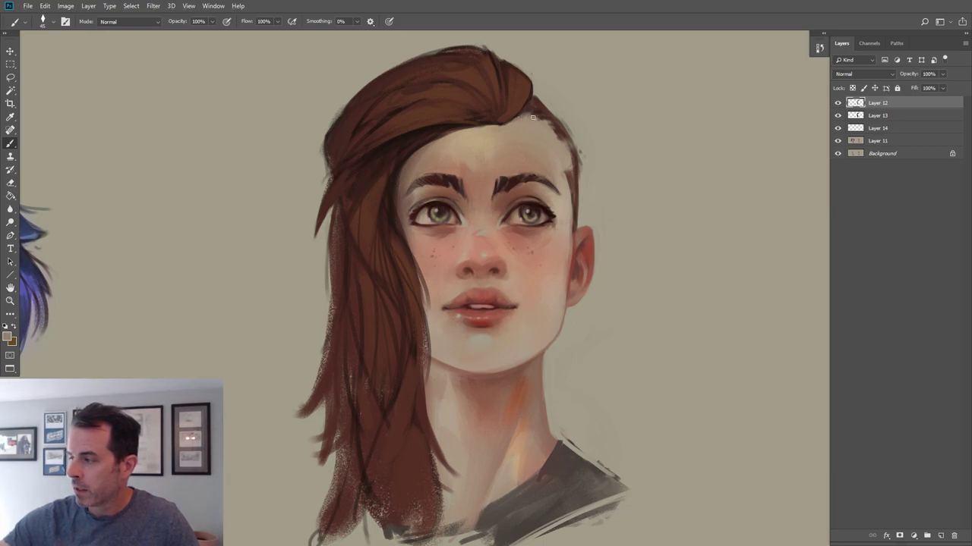
pyautogui.press(']')
pyautogui.press(']')
pyautogui.press(']')
pyautogui.press(']')
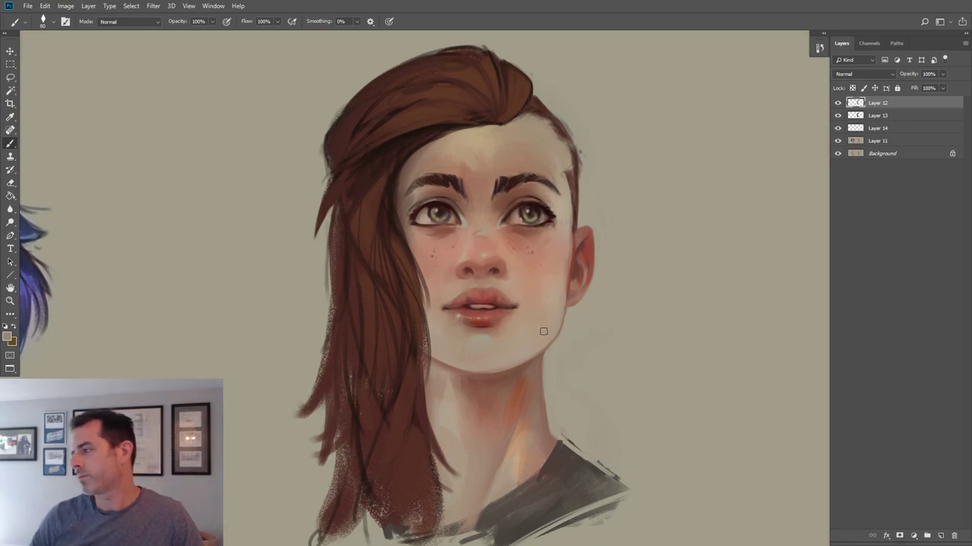
# Blend the skin beside the shaved temple and clean the outer edge of the shaved hair with sampled colours.
pyautogui.keyDown('alt'); pyautogui.click(567, 132); pyautogui.keyUp('alt')
pyautogui.press(']')
pyautogui.press(']')
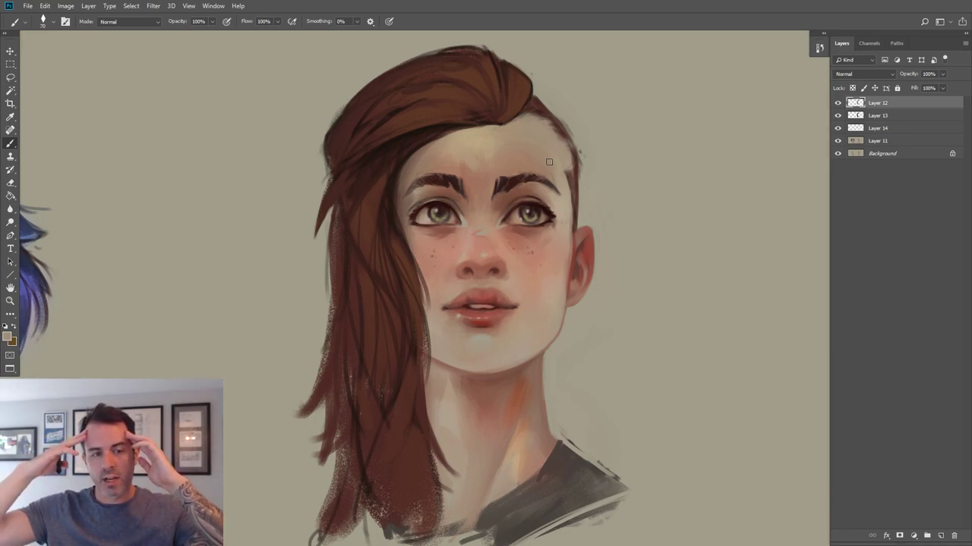
pyautogui.keyDown('alt'); pyautogui.click(564, 125); pyautogui.keyUp('alt')
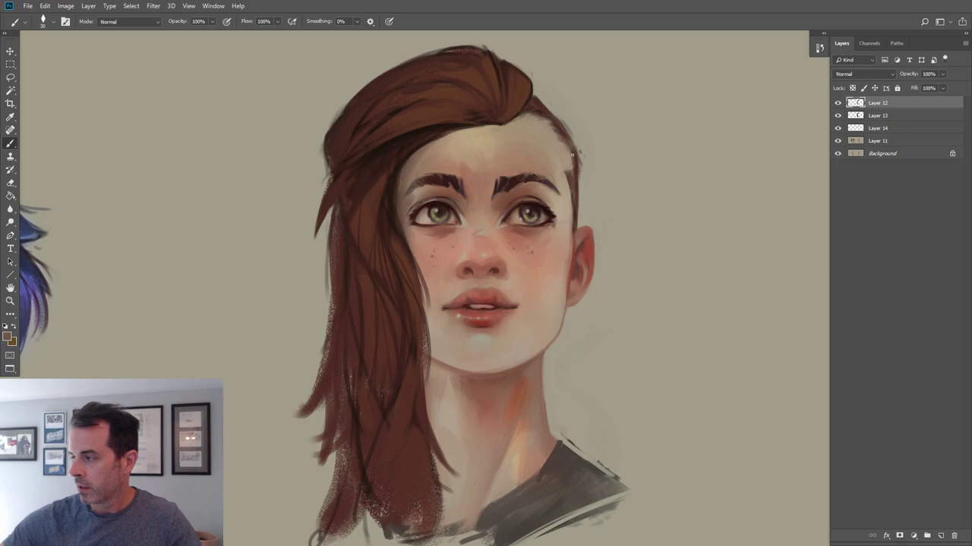
pyautogui.keyDown('alt'); pyautogui.click(584, 141); pyautogui.keyUp('alt')
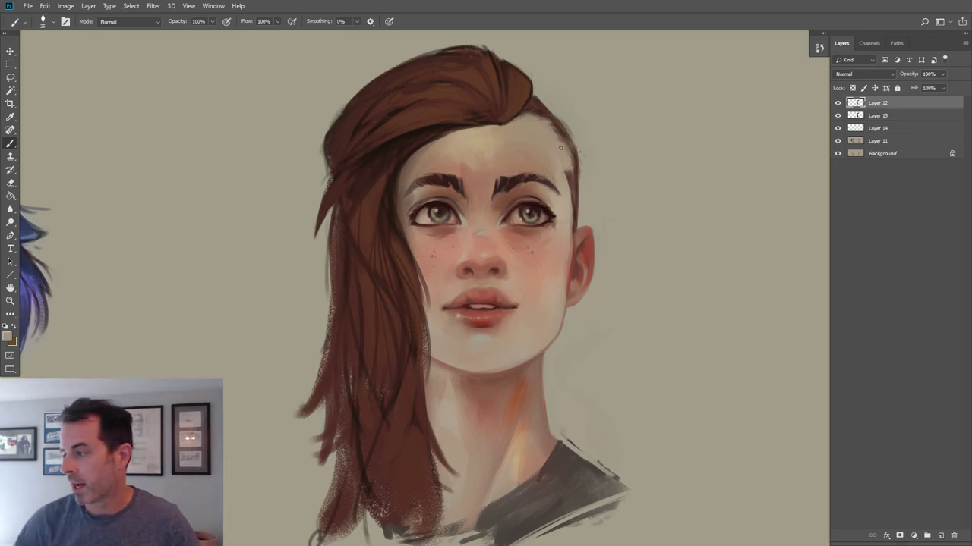
# Sharpen the hair edge beside the eye and cheek with dark strands, extending the lock to mouth level.
pyautogui.keyDown('alt'); pyautogui.click(381, 190); pyautogui.keyUp('alt')
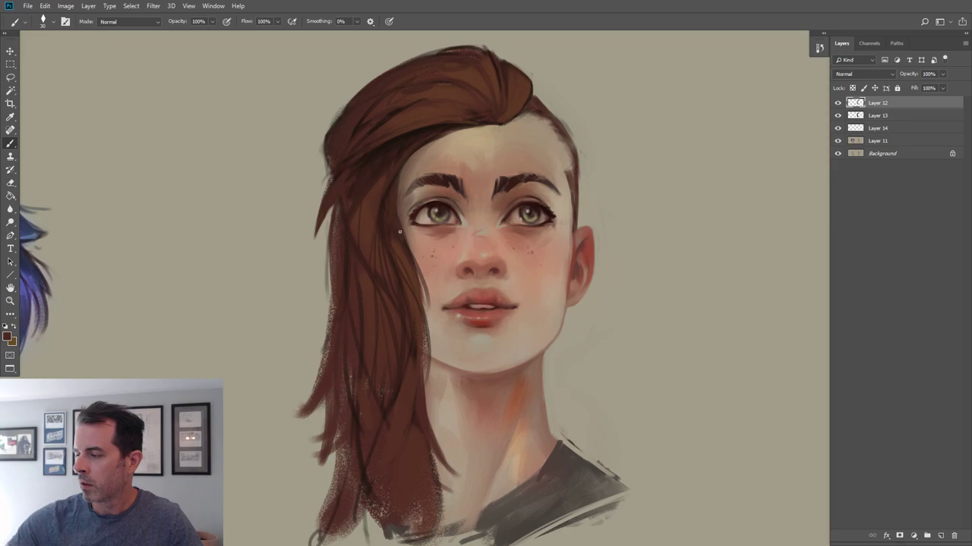
pyautogui.keyDown('alt'); pyautogui.click(413, 137); pyautogui.keyUp('alt')
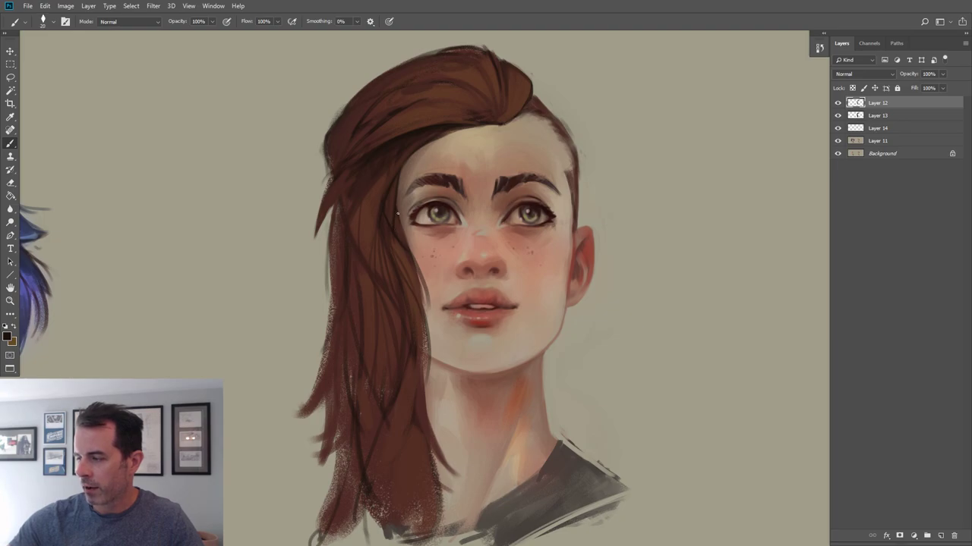
pyautogui.keyDown('alt'); pyautogui.click(404, 249); pyautogui.keyUp('alt')
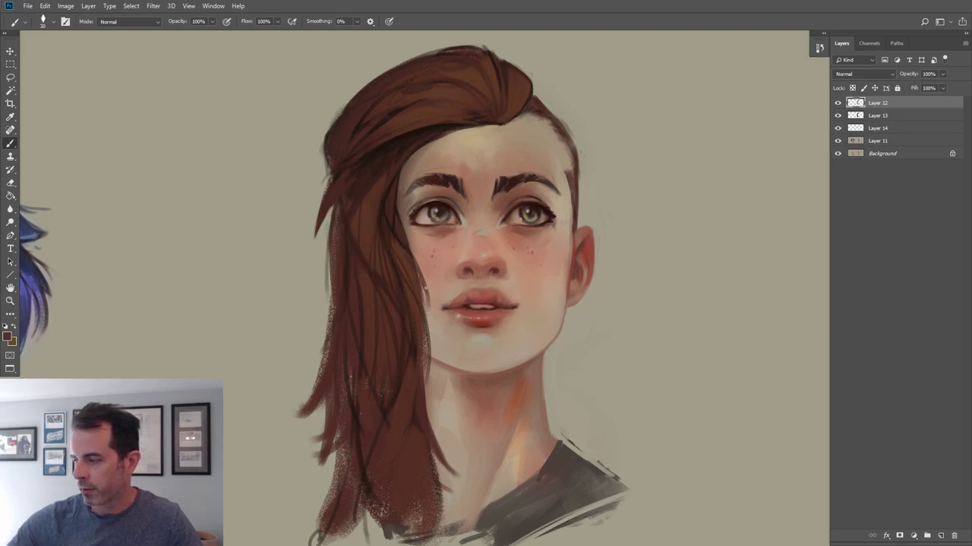
pyautogui.keyDown('alt'); pyautogui.click(398, 228); pyautogui.keyUp('alt')
pyautogui.moveTo(411, 250); pyautogui.dragTo(428, 307)
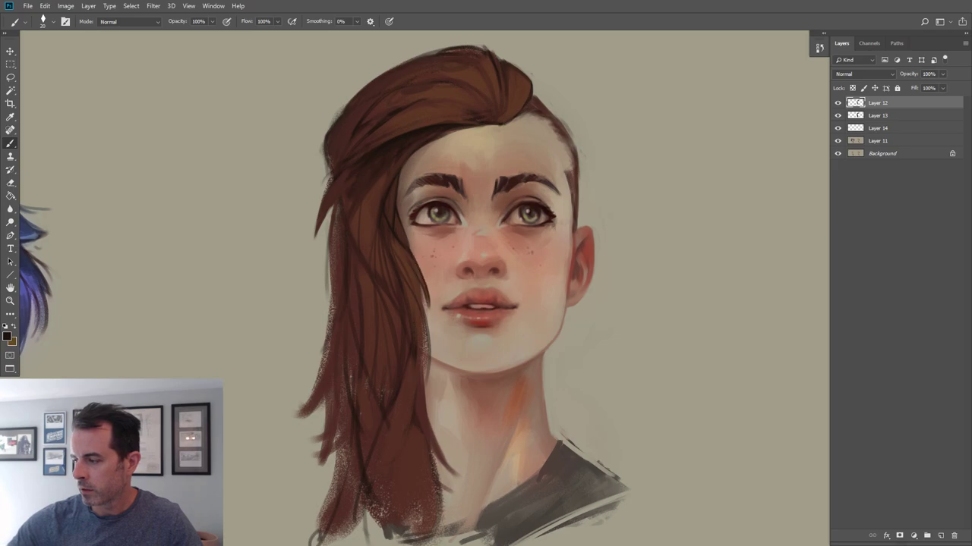
# Solidify the hair edge along the jaw and neck in dark red and deepen the shadow beneath the swept top.
pyautogui.keyDown('alt'); pyautogui.click(422, 343); pyautogui.keyUp('alt')
pyautogui.press(']')
pyautogui.moveTo(423, 341); pyautogui.dragTo(427, 387)
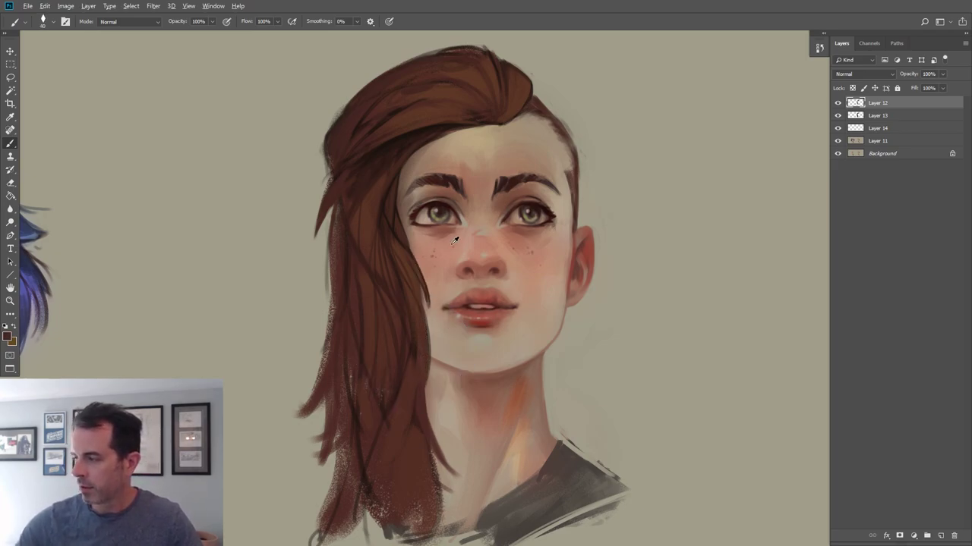
pyautogui.keyDown('alt'); pyautogui.click(393, 140); pyautogui.keyUp('alt')
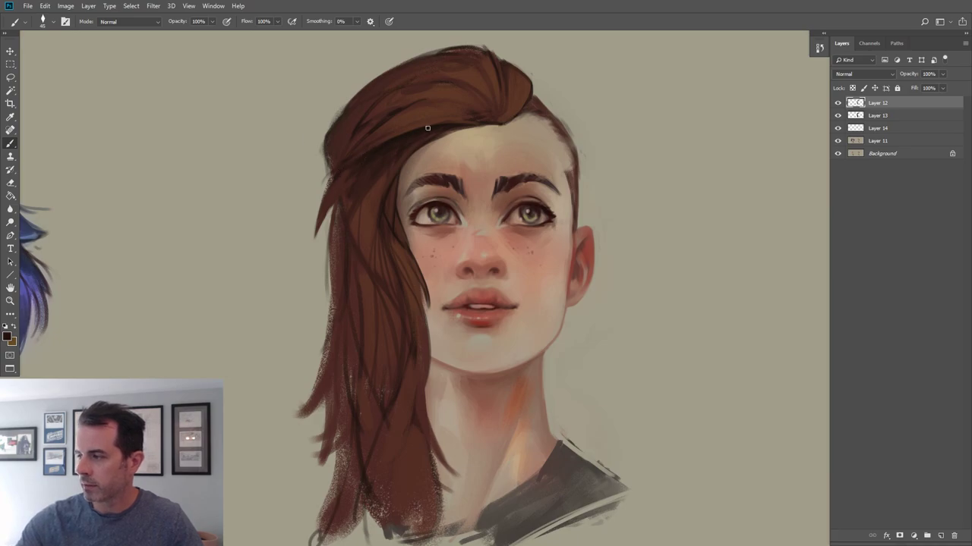
pyautogui.keyDown('alt'); pyautogui.click(449, 95); pyautogui.keyUp('alt')
# Paint long reddish brown strands over the lower inner ends beside the neck, shaping them into curved locks.
pyautogui.keyDown('alt'); pyautogui.click(361, 443); pyautogui.keyUp('alt')
pyautogui.moveTo(409, 425); pyautogui.dragTo(410, 500)
pyautogui.moveTo(416, 407); pyautogui.dragTo(416, 504)
pyautogui.moveTo(408, 437); pyautogui.dragTo(424, 501)
pyautogui.press(']')
pyautogui.press(']')
pyautogui.press(']')
pyautogui.press(']')
pyautogui.press(']')
pyautogui.moveTo(409, 468); pyautogui.dragTo(423, 508)
pyautogui.moveTo(428, 440); pyautogui.dragTo(442, 467)
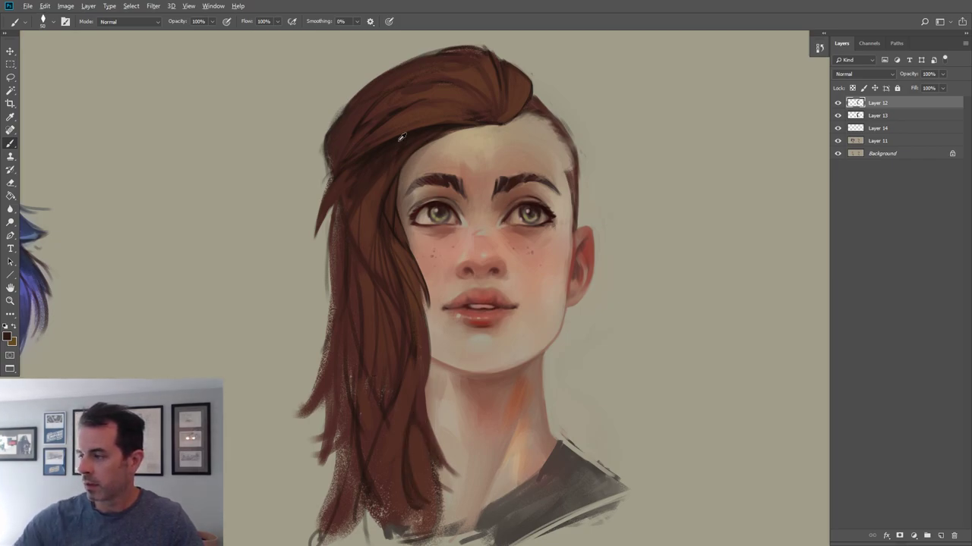
# Reshape the lower outer ends into a curved reddish brown lock and cut a gap into it with background colour.
pyautogui.keyDown('alt'); pyautogui.click(367, 158); pyautogui.keyUp('alt')
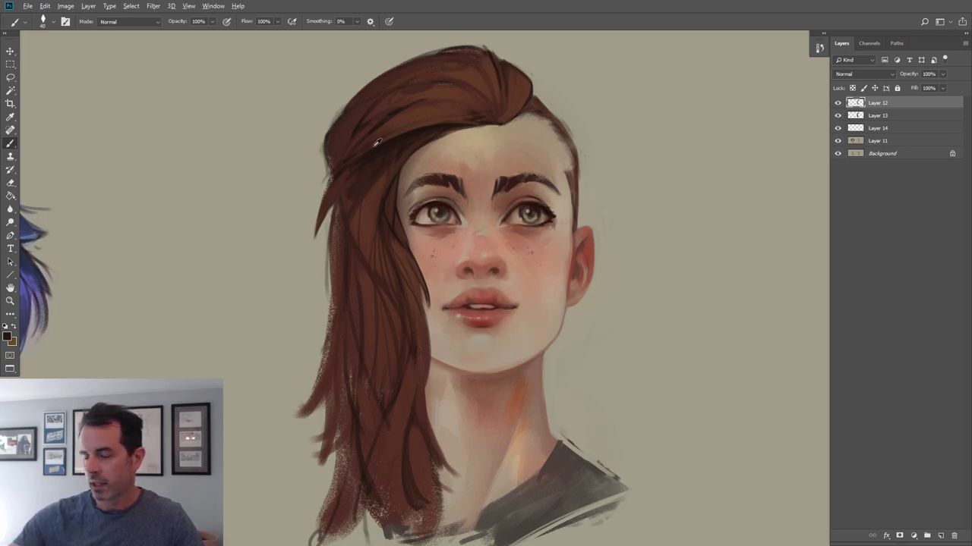
pyautogui.keyDown('alt'); pyautogui.click(350, 367); pyautogui.keyUp('alt')
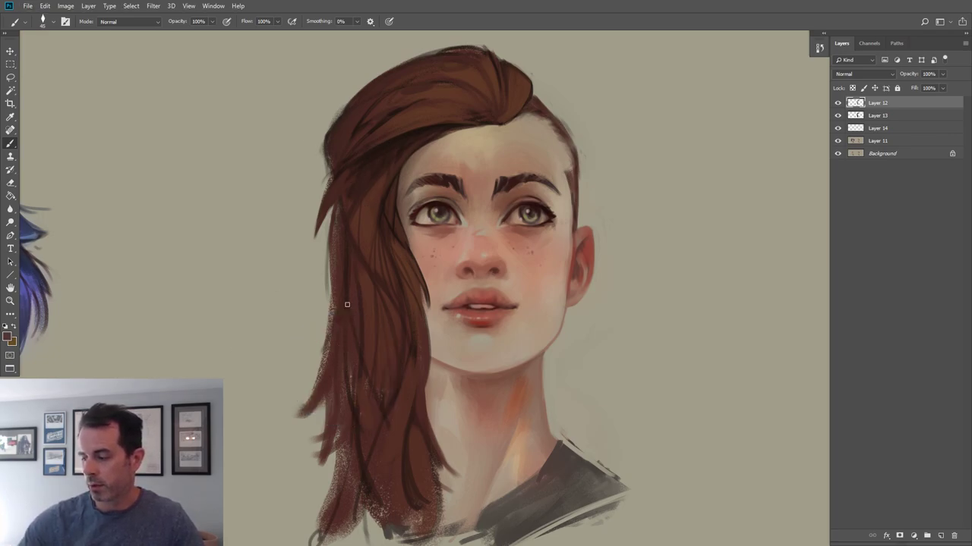
pyautogui.moveTo(325, 404); pyautogui.dragTo(313, 531)
pyautogui.moveTo(334, 399); pyautogui.dragTo(312, 513)
pyautogui.moveTo(326, 444)
pyautogui.mouseDown()
pyautogui.moveTo(333, 517)
pyautogui.moveTo(326, 448)
pyautogui.moveTo(338, 488)
pyautogui.moveTo(327, 443)
pyautogui.moveTo(337, 483)
pyautogui.moveTo(323, 495)
pyautogui.moveTo(329, 512)
pyautogui.mouseUp()
pyautogui.keyDown('alt'); pyautogui.click(299, 479); pyautogui.keyUp('alt')
pyautogui.moveTo(307, 479)
pyautogui.mouseDown()
pyautogui.moveTo(329, 507)
pyautogui.moveTo(311, 517)
pyautogui.moveTo(328, 516)
pyautogui.mouseUp()
pyautogui.moveTo(339, 475)
pyautogui.mouseDown()
pyautogui.moveTo(333, 465)
pyautogui.moveTo(345, 475)
pyautogui.mouseUp()
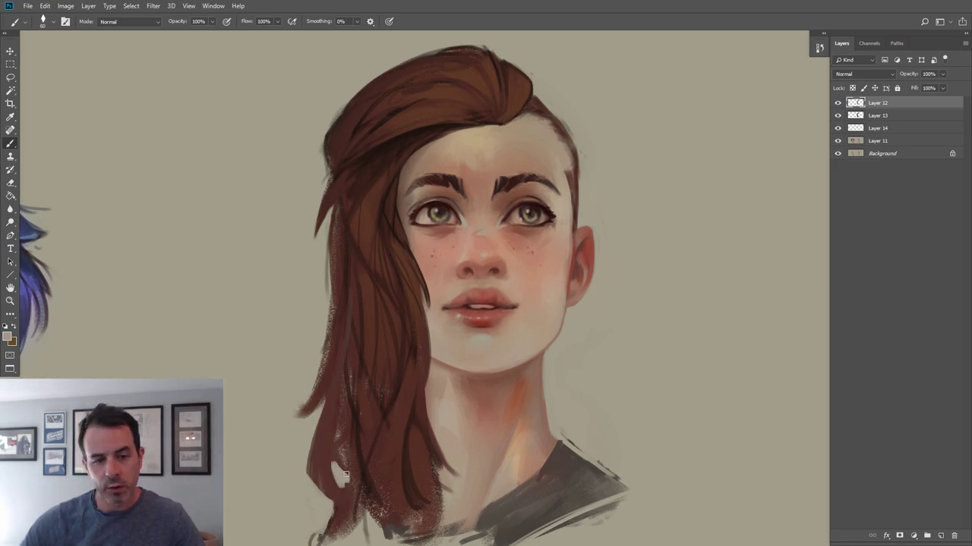
# Refine the curved outer lock's silhouette and narrow the gap beside it with sampled reddish brown.
pyautogui.keyDown('alt'); pyautogui.click(327, 419); pyautogui.keyUp('alt')
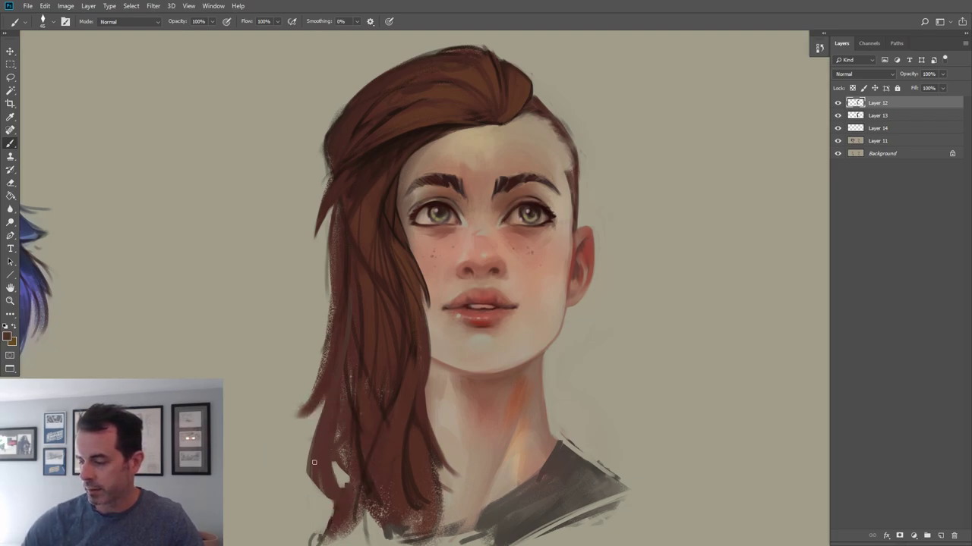
pyautogui.keyDown('alt'); pyautogui.click(310, 428); pyautogui.keyUp('alt')
pyautogui.moveTo(313, 485)
pyautogui.mouseDown()
pyautogui.moveTo(309, 450)
pyautogui.moveTo(312, 481)
pyautogui.moveTo(338, 518)
pyautogui.mouseUp()
pyautogui.keyDown('alt'); pyautogui.click(317, 444); pyautogui.keyUp('alt')
pyautogui.press(']')
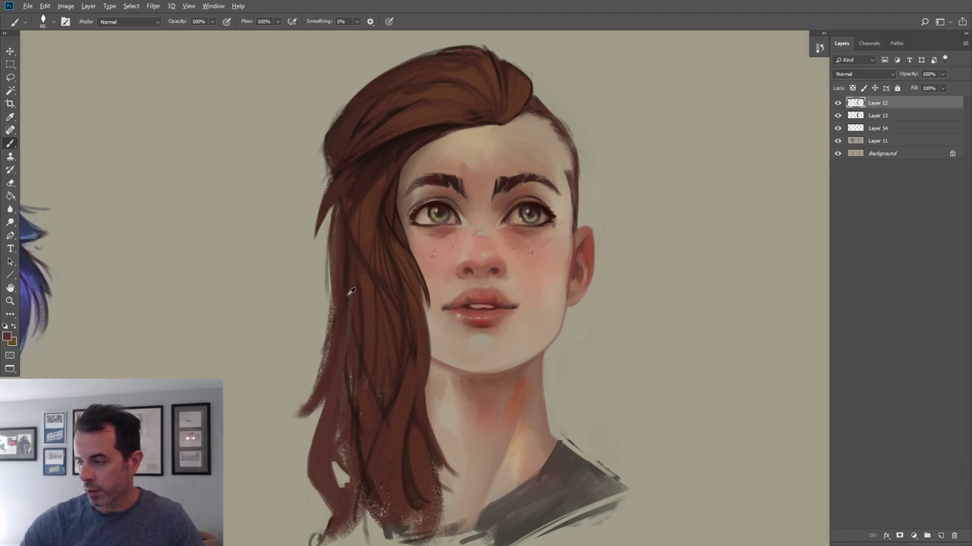
# Paint dark brown strand lines and shadows down the outer locks and around the gap in the lower ends.
pyautogui.keyDown('alt'); pyautogui.click(354, 285); pyautogui.keyUp('alt')
pyautogui.keyDown('alt'); pyautogui.click(350, 272); pyautogui.keyUp('alt')
pyautogui.moveTo(348, 289); pyautogui.dragTo(351, 322)
pyautogui.press('[')
pyautogui.press('[')
pyautogui.press('[')
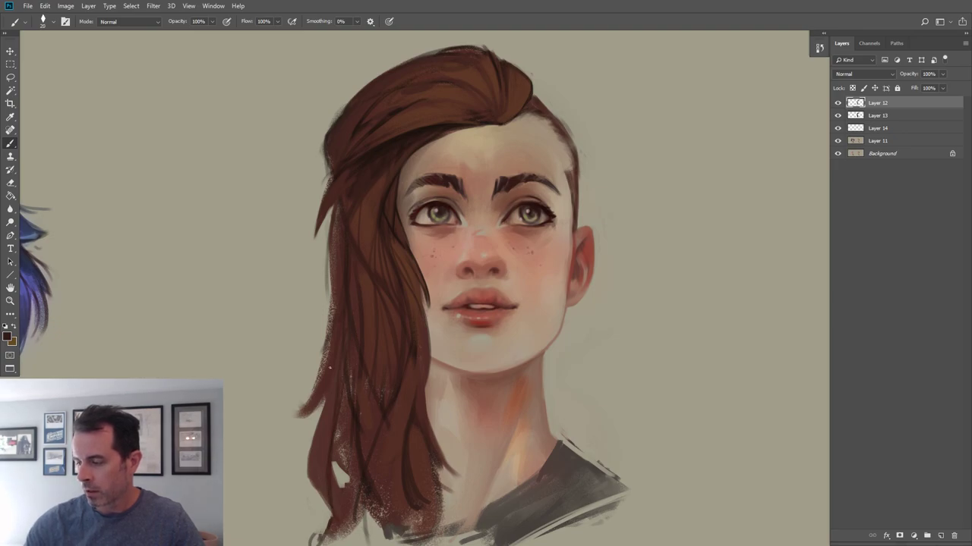
pyautogui.press(']')
pyautogui.moveTo(324, 393); pyautogui.dragTo(311, 459)
pyautogui.moveTo(308, 475); pyautogui.dragTo(323, 502)
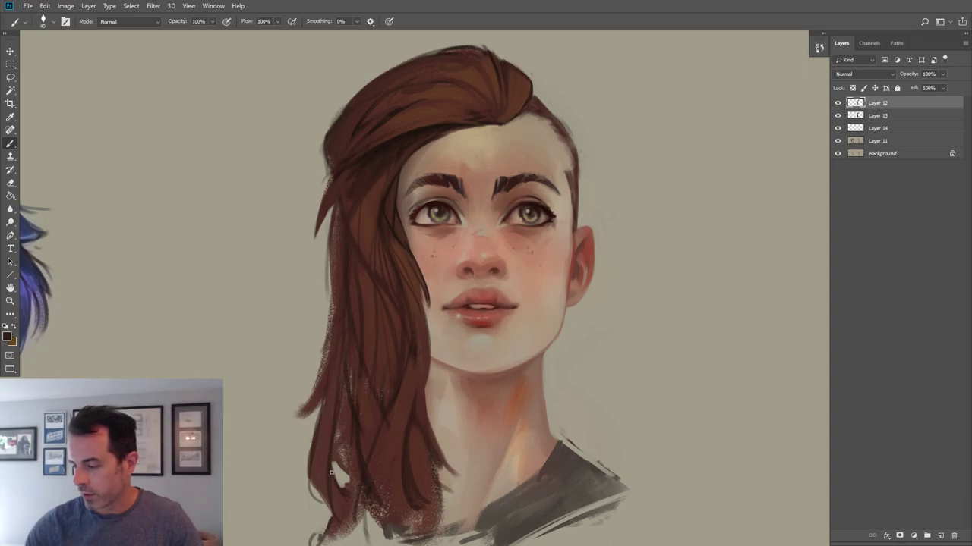
pyautogui.moveTo(351, 491); pyautogui.dragTo(352, 441)
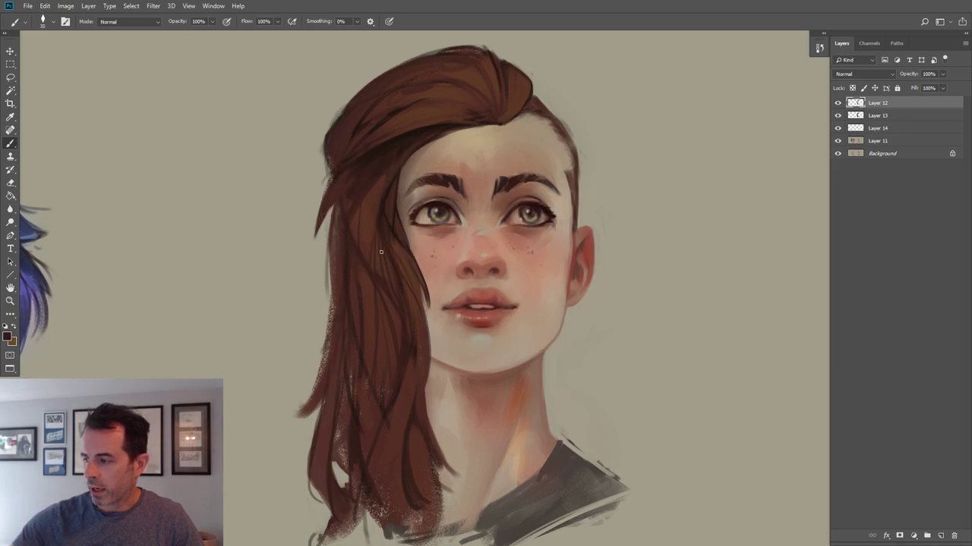
# Refine the strands beneath the swept top and beside the cheek with thin dark strokes in sampled hair colours.
pyautogui.keyDown('alt'); pyautogui.click(383, 206); pyautogui.keyUp('alt')
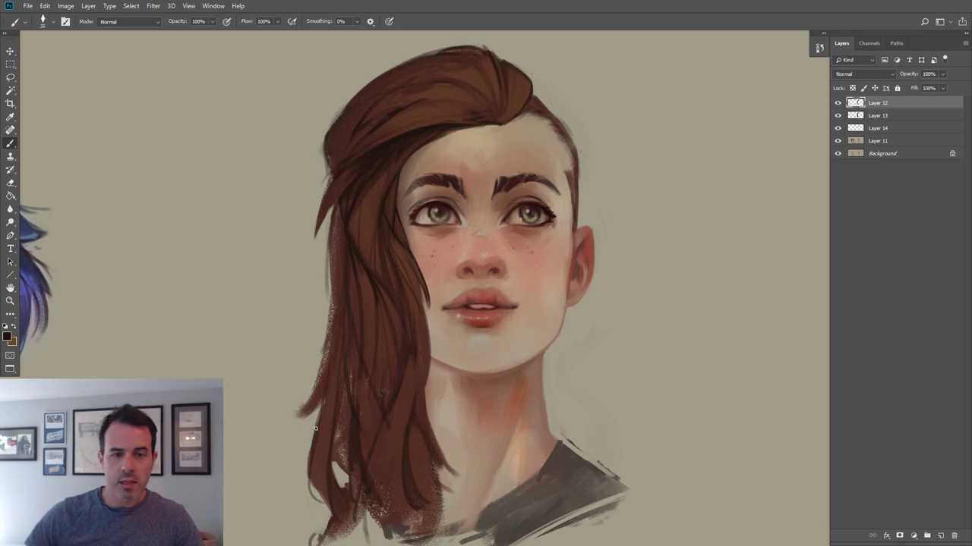
pyautogui.keyDown('alt'); pyautogui.click(389, 116); pyautogui.keyUp('alt')
pyautogui.press('[')
pyautogui.press('[')
pyautogui.press('[')
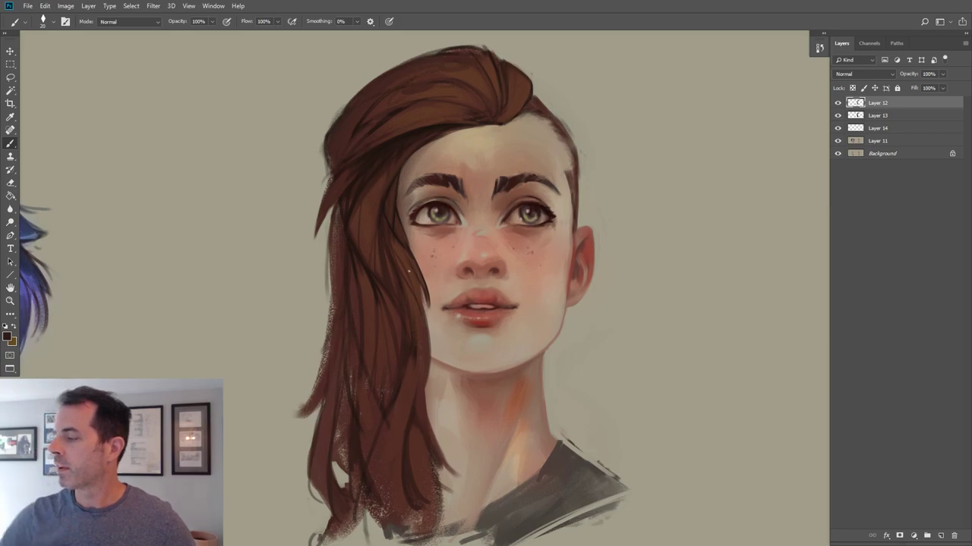
pyautogui.moveTo(438, 250); pyautogui.dragTo(417, 269)
pyautogui.moveTo(507, 235); pyautogui.dragTo(497, 236)
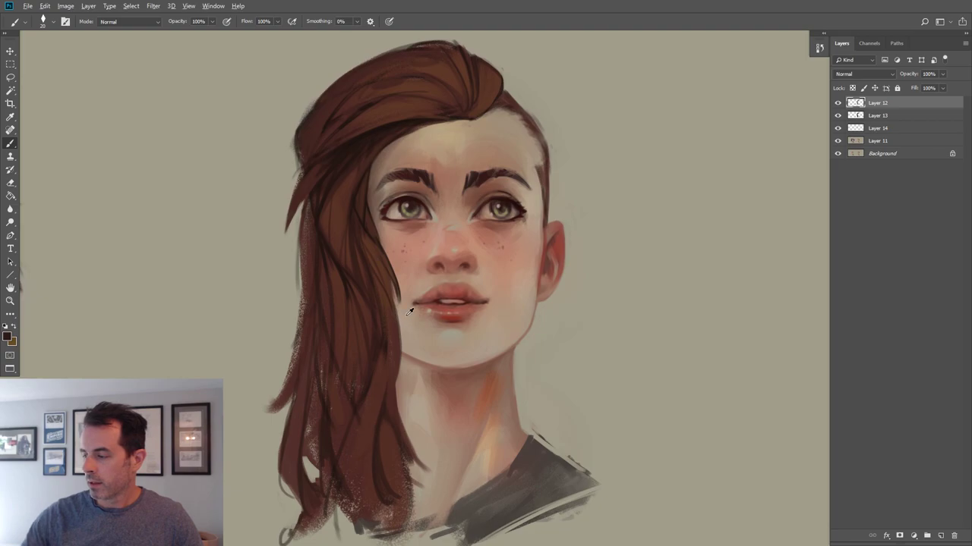
# Draw fine dark strand lines through the lower lengths beside the neck.
pyautogui.keyDown('alt'); pyautogui.click(314, 191); pyautogui.keyUp('alt')
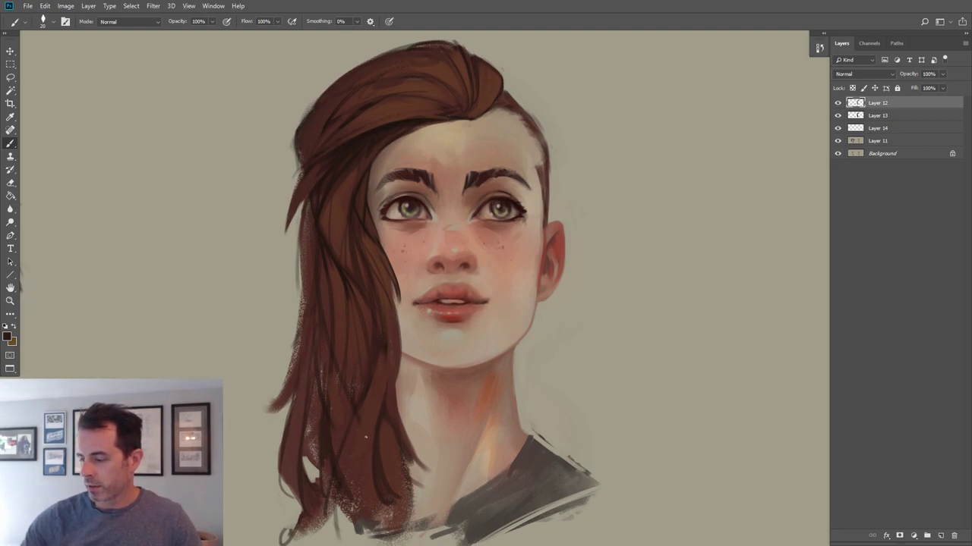
pyautogui.keyDown('alt'); pyautogui.click(377, 340); pyautogui.keyUp('alt')
pyautogui.press(']')
pyautogui.moveTo(375, 393); pyautogui.dragTo(374, 466)
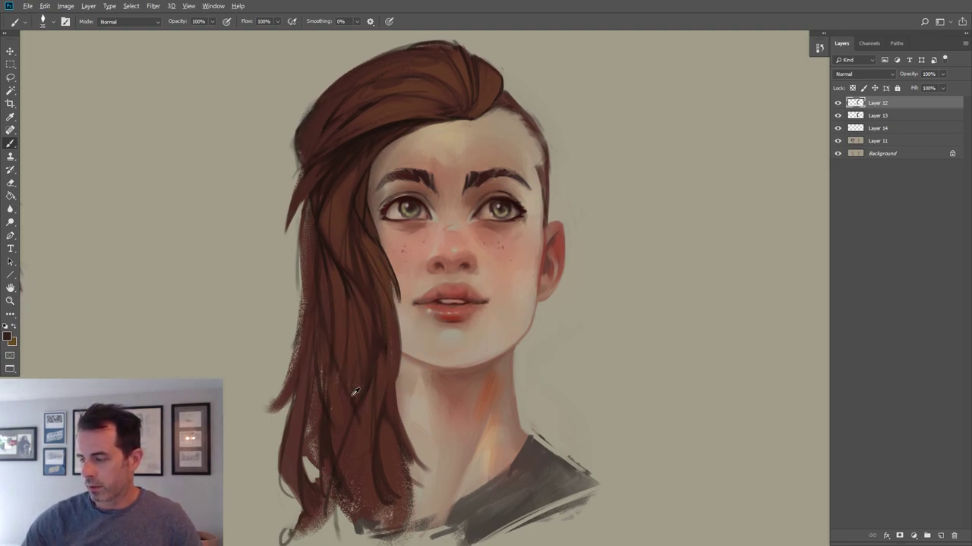
# Blend the lower lengths with broad strokes of sampled reddish brown, and redraw thin dark strands down to the inner ends.
pyautogui.keyDown('alt'); pyautogui.click(355, 362); pyautogui.keyUp('alt')
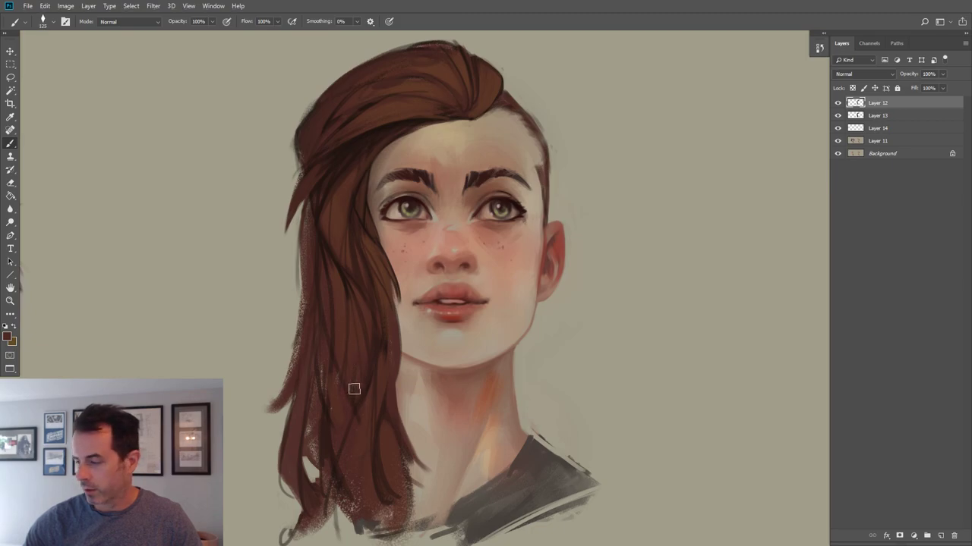
pyautogui.keyDown('alt'); pyautogui.click(370, 379); pyautogui.keyUp('alt')
pyautogui.keyDown('alt'); pyautogui.click(360, 455); pyautogui.keyUp('alt')
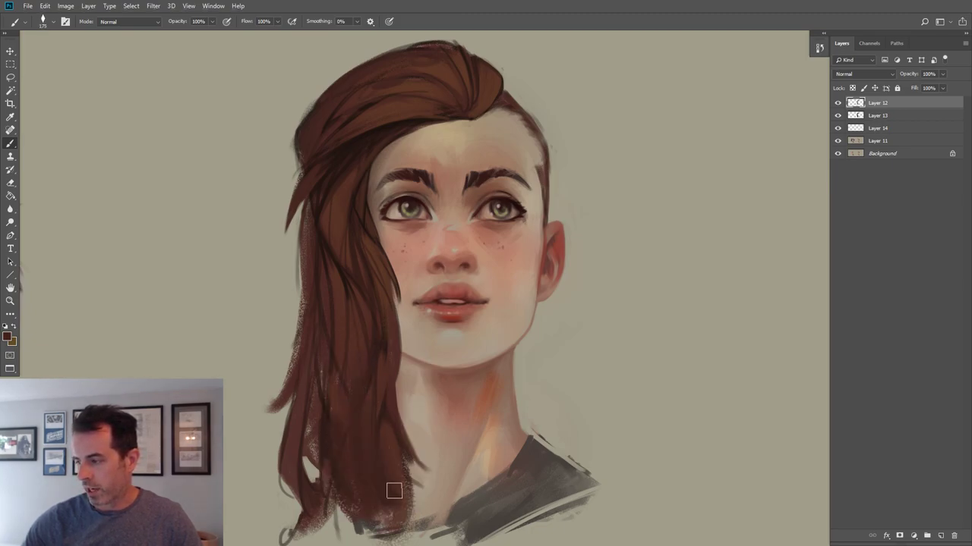
pyautogui.keyDown('alt'); pyautogui.click(381, 403); pyautogui.keyUp('alt')
pyautogui.keyDown('alt'); pyautogui.click(342, 277); pyautogui.keyUp('alt')
pyautogui.moveTo(334, 372); pyautogui.dragTo(381, 510)
pyautogui.moveTo(363, 476); pyautogui.dragTo(395, 511)
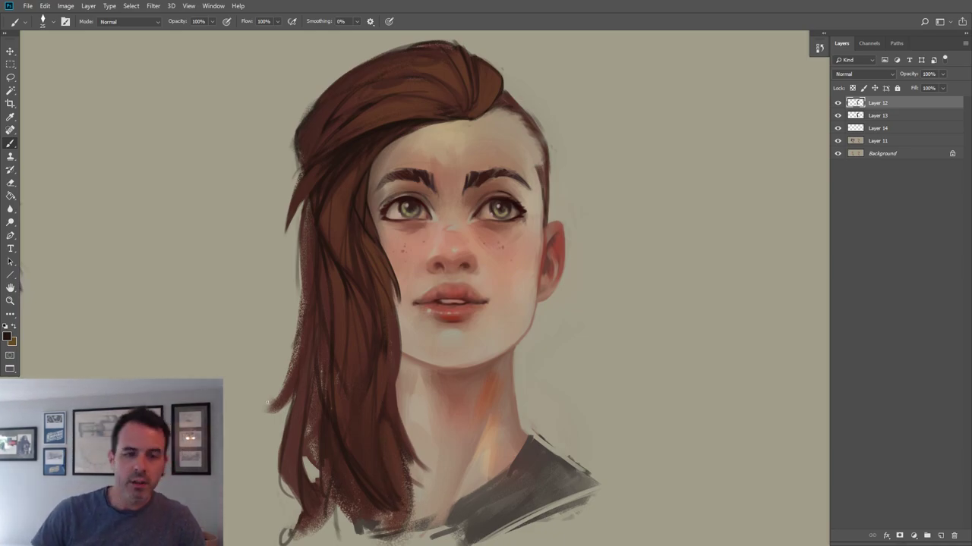
# Add a new layer in Overlay blend mode and switch to a soft round brush.
pyautogui.click(941, 536)
pyautogui.click(864, 73)
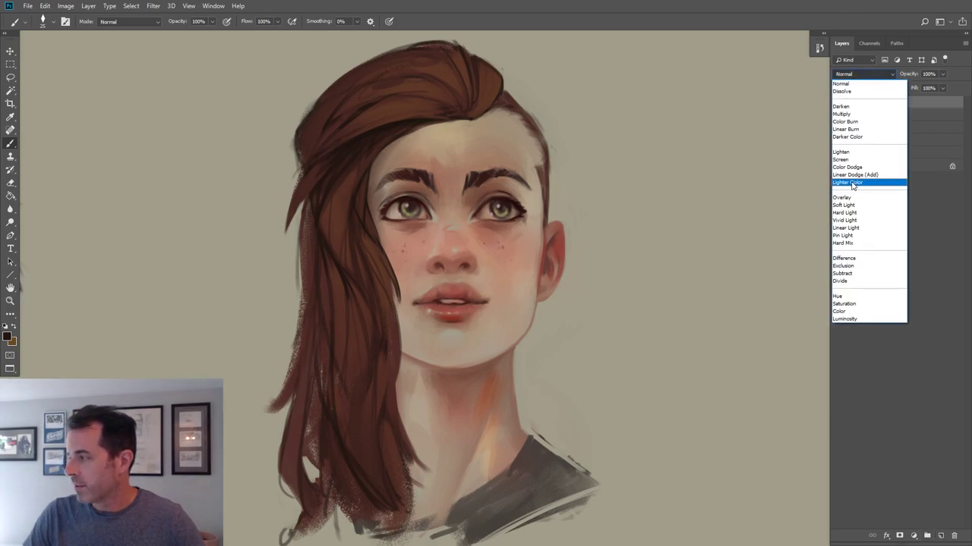
pyautogui.click(858, 200)
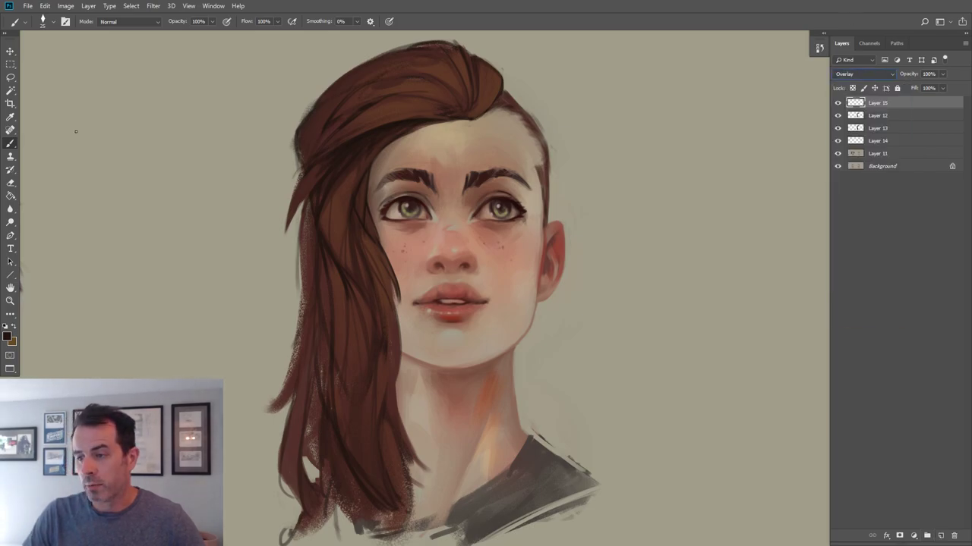
pyautogui.click(47, 21)
pyautogui.click(435, 4)
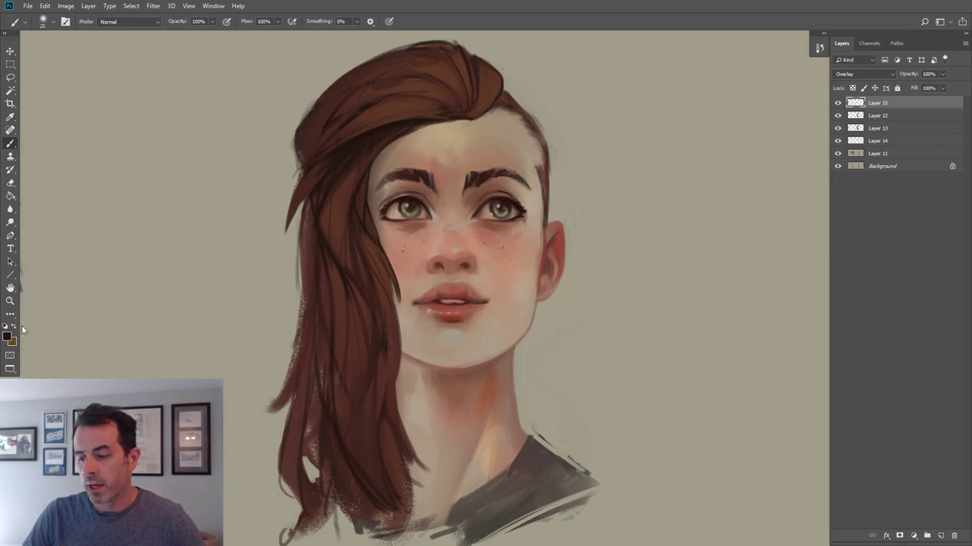
# Set the foreground colour to the orange-brown 9f5a34.
pyautogui.click(7, 336)
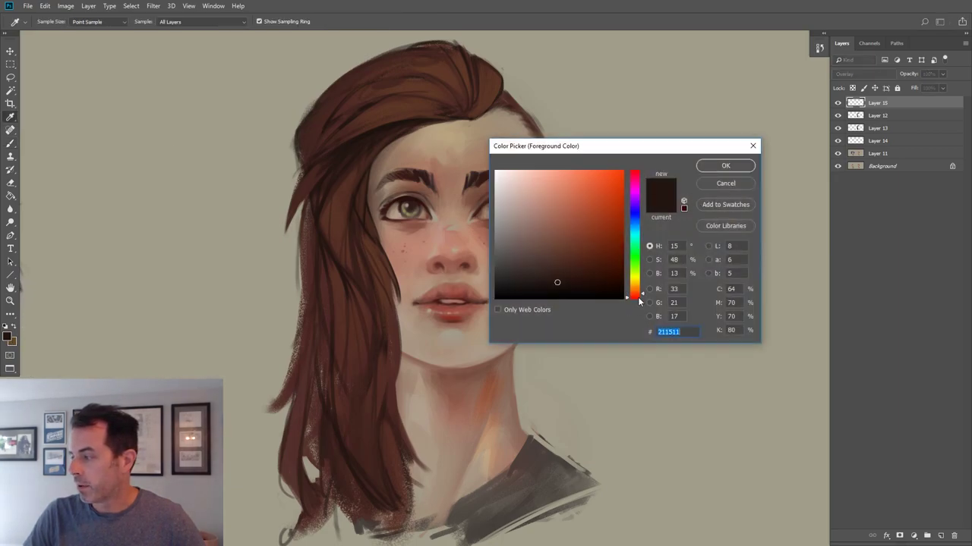
pyautogui.click(638, 297)
pyautogui.click(575, 247)
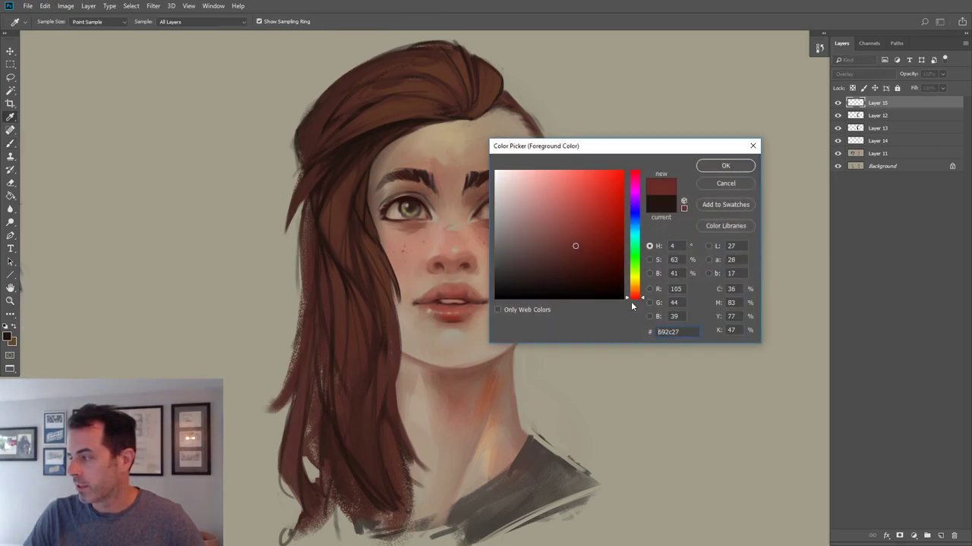
pyautogui.moveTo(638, 296); pyautogui.dragTo(638, 291)
pyautogui.click(581, 218)
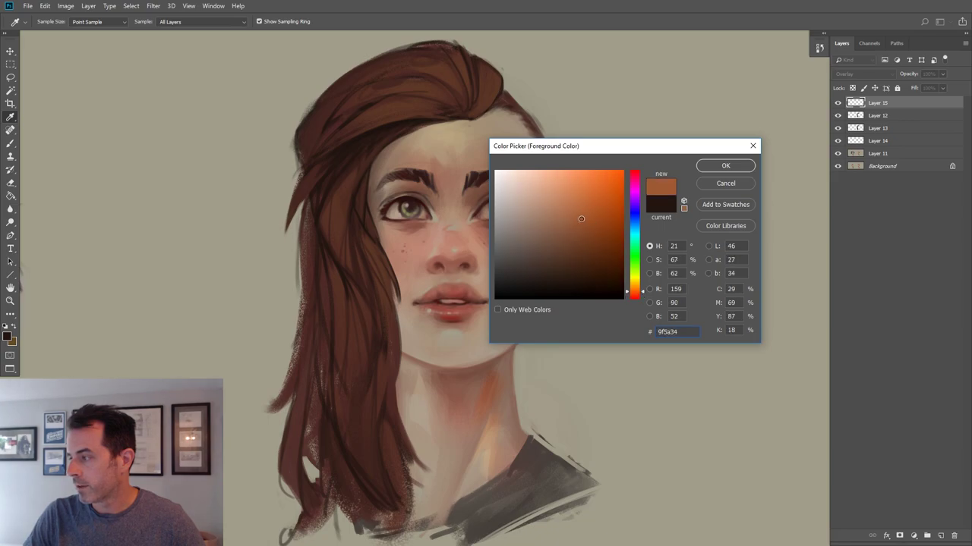
pyautogui.click(735, 166)
# Glaze the swept top hair with the orange-brown on the Overlay layer, using an enlarged soft brush.
pyautogui.press('b')
pyautogui.press(']')
pyautogui.press(']')
pyautogui.press(']')
pyautogui.press(']')
pyautogui.press(']')
pyautogui.press(']')
pyautogui.press(']')
pyautogui.press(']')
pyautogui.press(']')
pyautogui.press(']')
pyautogui.press(']')
pyautogui.moveTo(319, 165)
pyautogui.mouseDown()
pyautogui.moveTo(429, 98)
pyautogui.moveTo(423, 113)
pyautogui.moveTo(345, 121)
pyautogui.moveTo(381, 101)
pyautogui.moveTo(353, 101)
pyautogui.moveTo(408, 90)
pyautogui.moveTo(465, 97)
pyautogui.moveTo(433, 104)
pyautogui.moveTo(451, 76)
pyautogui.moveTo(476, 90)
pyautogui.moveTo(455, 71)
pyautogui.moveTo(487, 91)
pyautogui.moveTo(455, 110)
pyautogui.moveTo(479, 102)
pyautogui.mouseUp()
pyautogui.press(']')
pyautogui.press(']')
pyautogui.press(']')
pyautogui.press('[')
pyautogui.press('[')
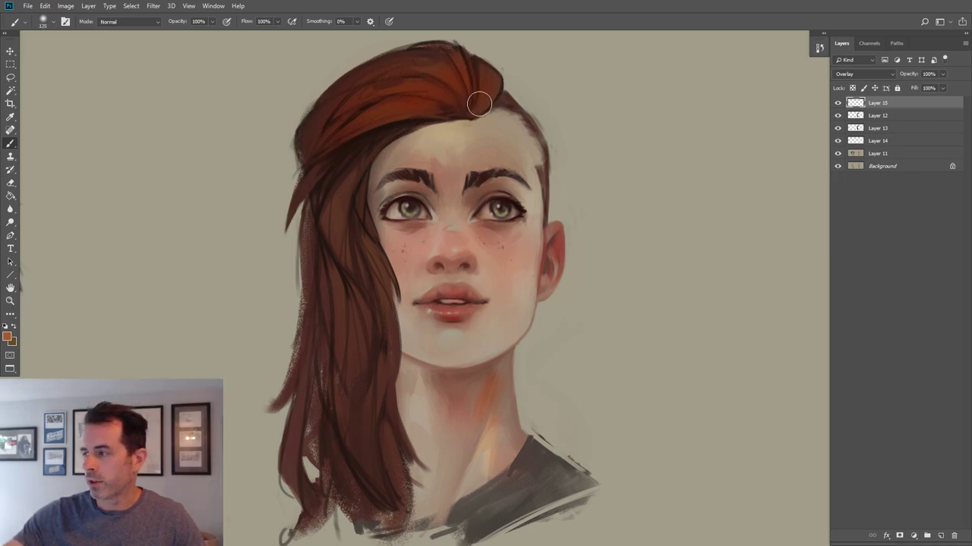
# Extend the orange-brown glaze down the long side lengths with broad soft strokes.
pyautogui.moveTo(345, 154)
pyautogui.mouseDown()
pyautogui.moveTo(328, 244)
pyautogui.moveTo(341, 210)
pyautogui.moveTo(341, 297)
pyautogui.moveTo(369, 364)
pyautogui.moveTo(256, 465)
pyautogui.mouseUp()
pyautogui.press(']')
pyautogui.press(']')
pyautogui.press(']')
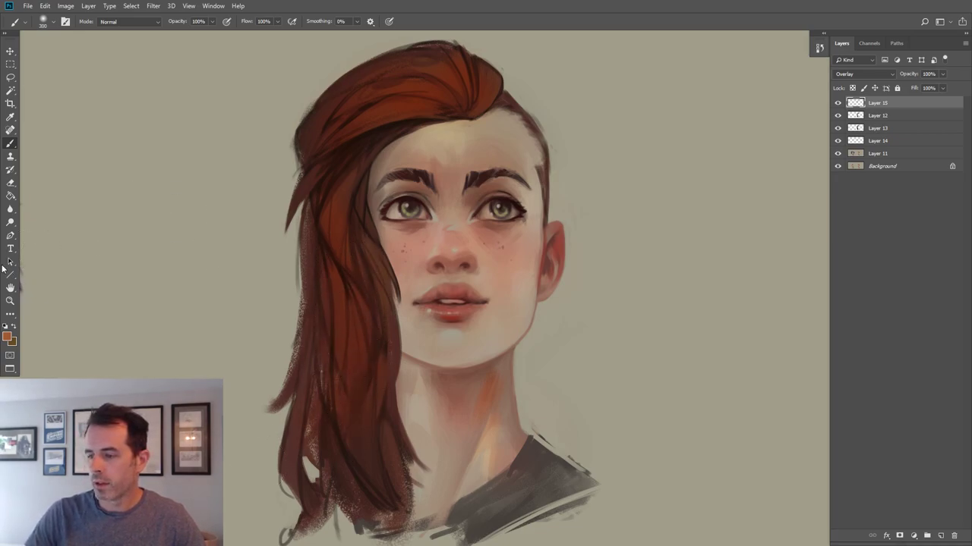
# Set the foreground colour to the brighter orange c67b31.
pyautogui.click(7, 338)
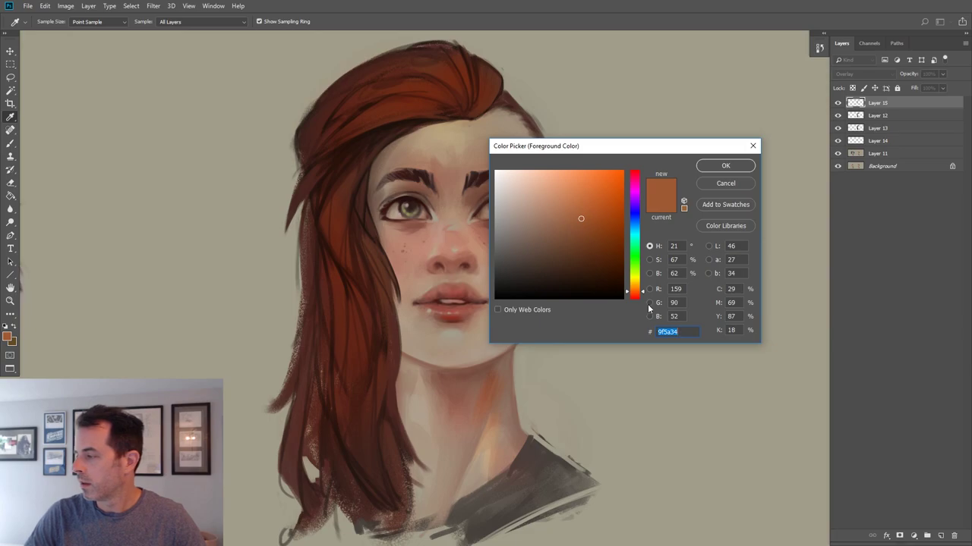
pyautogui.moveTo(636, 291); pyautogui.dragTo(636, 288)
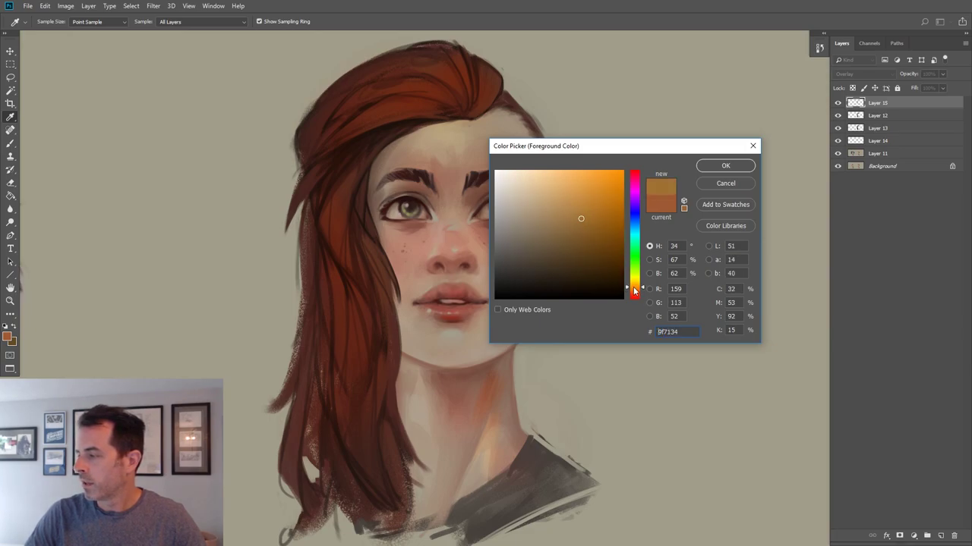
pyautogui.click(589, 199)
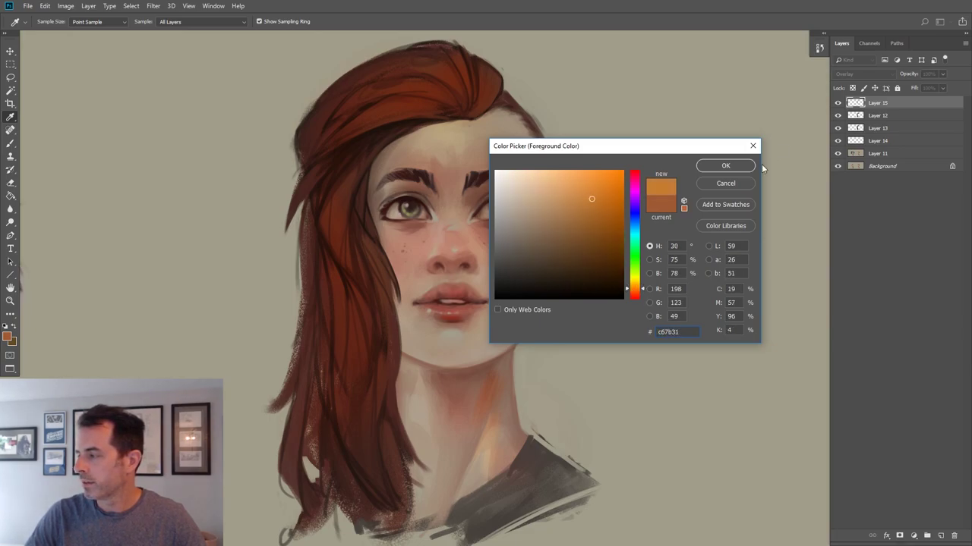
pyautogui.click(725, 165)
# Brighten the centre of the swept top and the inner long strands with soft orange overlay strokes.
pyautogui.press('[')
pyautogui.press('[')
pyautogui.moveTo(393, 102)
pyautogui.mouseDown()
pyautogui.moveTo(451, 91)
pyautogui.moveTo(384, 82)
pyautogui.moveTo(443, 72)
pyautogui.moveTo(482, 100)
pyautogui.mouseUp()
pyautogui.press('[')
pyautogui.moveTo(337, 176)
pyautogui.mouseDown()
pyautogui.moveTo(336, 254)
pyautogui.moveTo(365, 275)
pyautogui.moveTo(354, 336)
pyautogui.moveTo(369, 386)
pyautogui.moveTo(345, 379)
pyautogui.moveTo(363, 424)
pyautogui.mouseUp()
pyautogui.press(']')
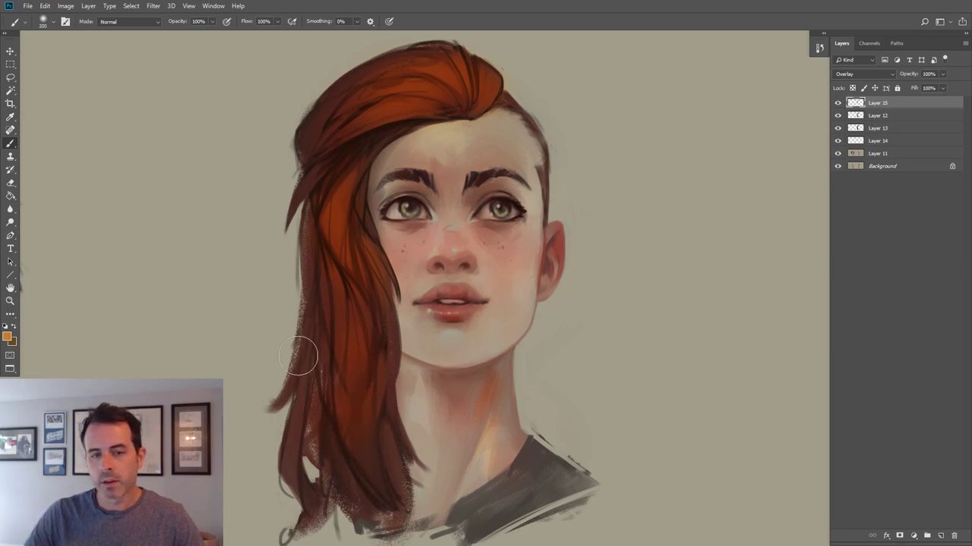
# Add another new layer in Normal mode and switch back to the textured painting brush.
pyautogui.press('space')
pyautogui.moveTo(356, 355); pyautogui.dragTo(343, 325)
pyautogui.click(940, 536)
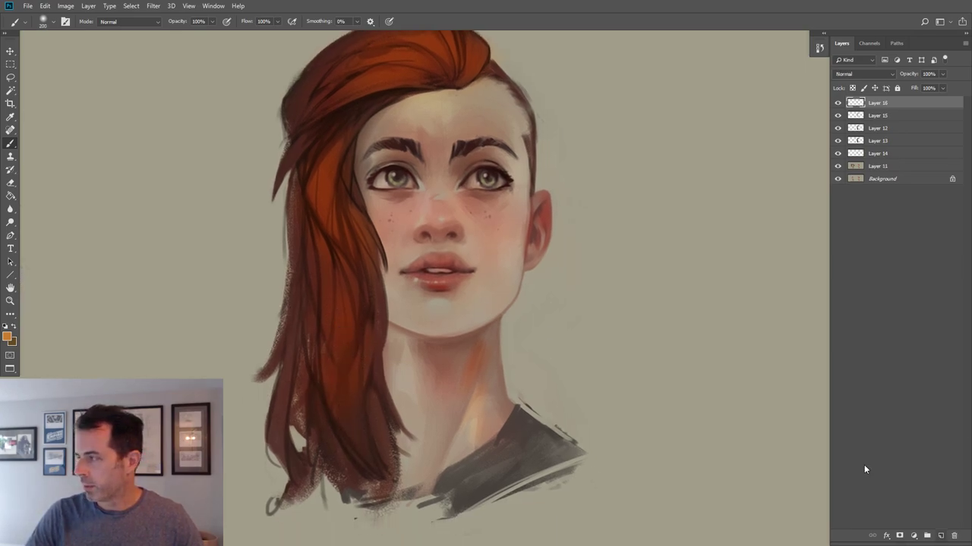
pyautogui.click(51, 22)
pyautogui.click(294, 279)
pyautogui.click(451, 6)
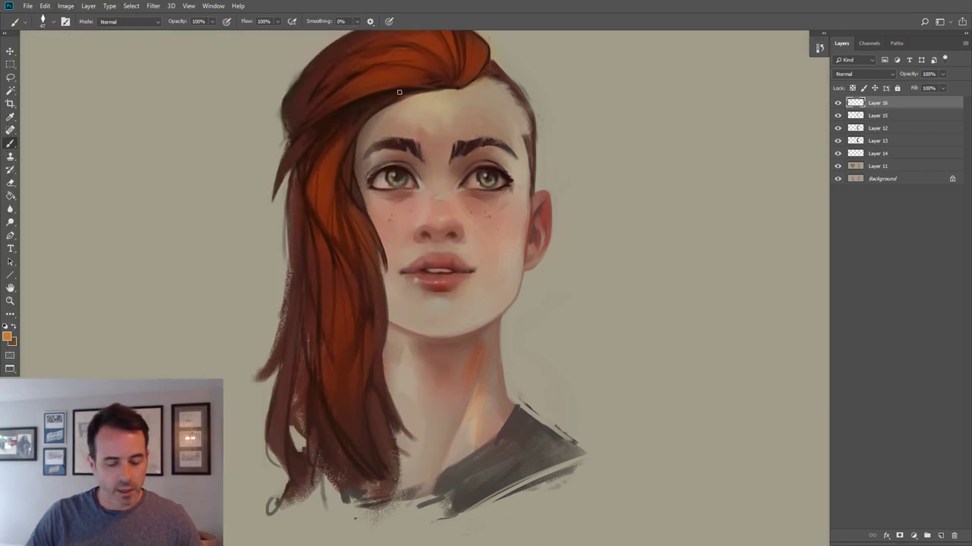
# Paint the lower outer ends into a fuller, wider mass with broad strokes of sampled dark reddish brown.
pyautogui.keyDown('alt'); pyautogui.click(346, 383); pyautogui.keyUp('alt')
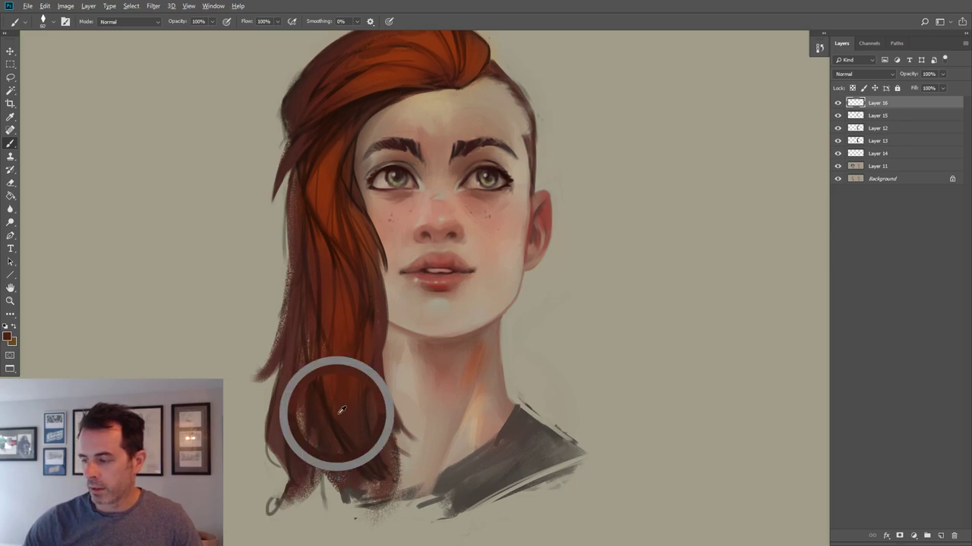
pyautogui.moveTo(285, 366)
pyautogui.mouseDown()
pyautogui.moveTo(256, 462)
pyautogui.moveTo(278, 413)
pyautogui.moveTo(334, 477)
pyautogui.moveTo(305, 423)
pyautogui.moveTo(277, 417)
pyautogui.moveTo(284, 472)
pyautogui.moveTo(299, 425)
pyautogui.moveTo(295, 402)
pyautogui.moveTo(268, 433)
pyautogui.mouseUp()
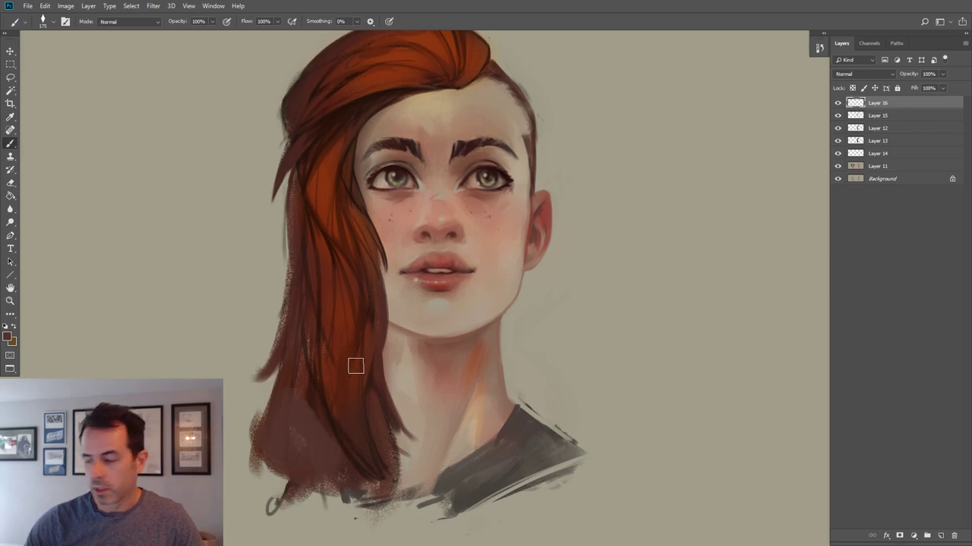
pyautogui.keyDown('alt'); pyautogui.click(350, 433); pyautogui.keyUp('alt')
pyautogui.moveTo(351, 433)
pyautogui.mouseDown()
pyautogui.moveTo(276, 405)
pyautogui.moveTo(366, 502)
pyautogui.moveTo(284, 470)
pyautogui.moveTo(308, 469)
pyautogui.moveTo(359, 506)
pyautogui.moveTo(288, 457)
pyautogui.mouseUp()
pyautogui.moveTo(293, 448); pyautogui.dragTo(319, 476)
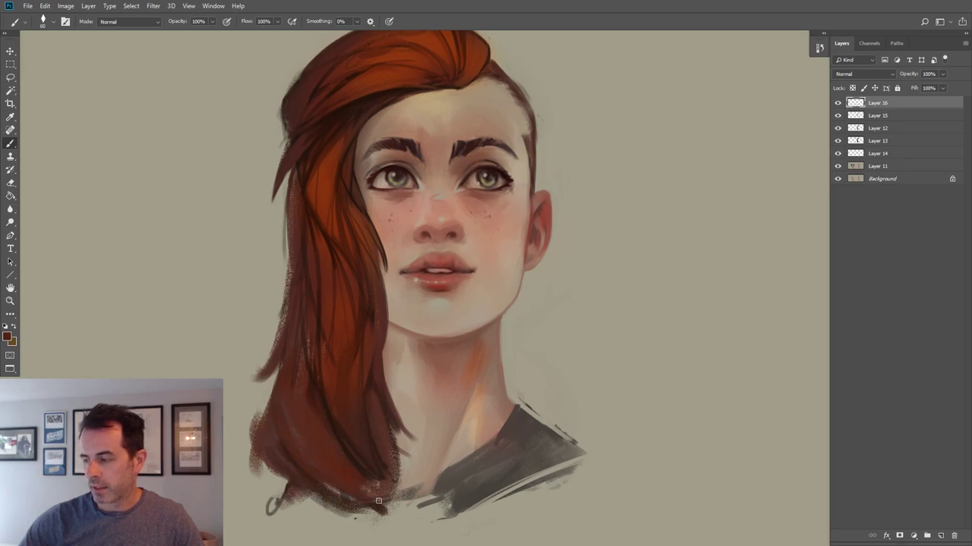
# Paint long reddish brown strands from the inner ends down over the shirt's neckline.
pyautogui.moveTo(395, 478); pyautogui.dragTo(408, 527)
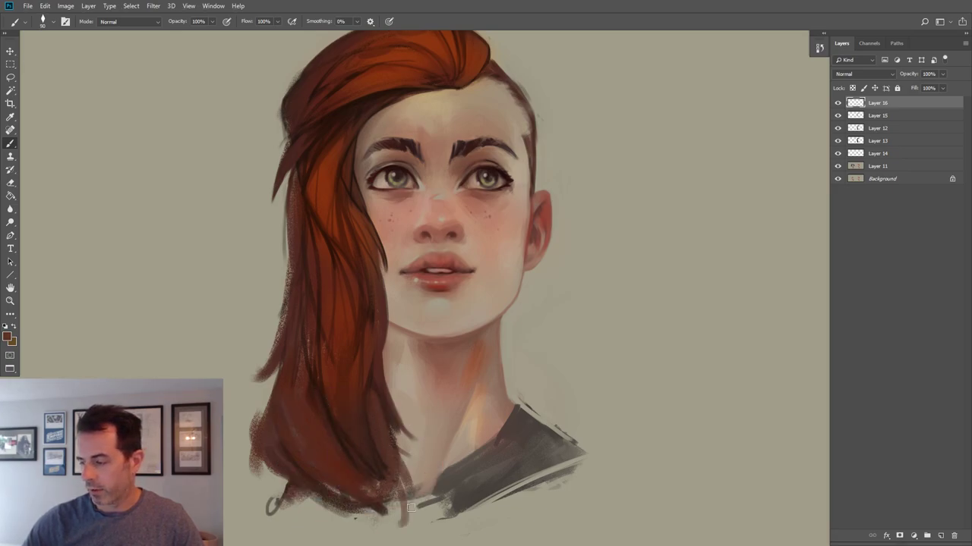
pyautogui.moveTo(398, 457); pyautogui.dragTo(418, 518)
pyautogui.moveTo(388, 425); pyautogui.dragTo(401, 478)
# Define curved locks in the widened lower ends with sampled dark shadows and warmer red strands.
pyautogui.keyDown('alt'); pyautogui.click(321, 374); pyautogui.keyUp('alt')
pyautogui.press('[')
pyautogui.moveTo(375, 445); pyautogui.dragTo(499, 412)
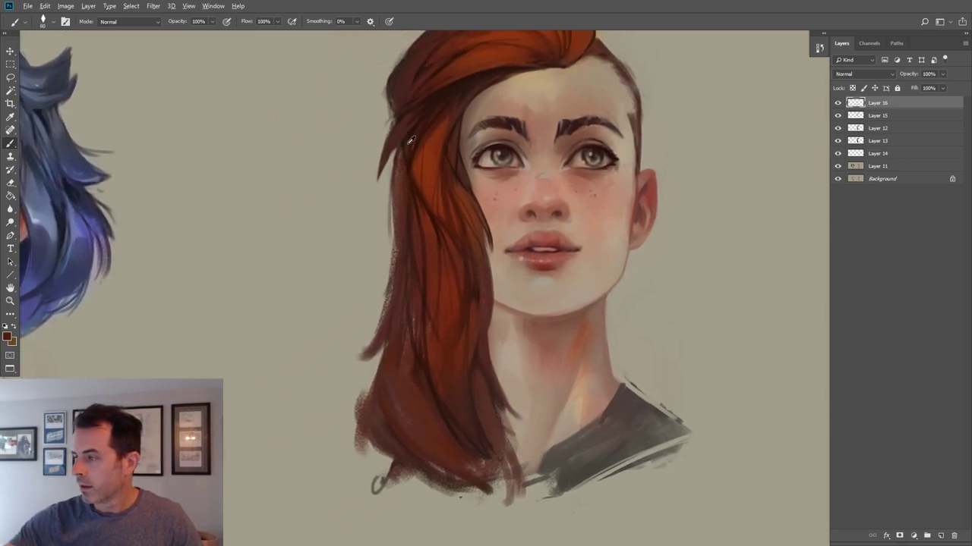
pyautogui.moveTo(379, 444); pyautogui.dragTo(445, 475)
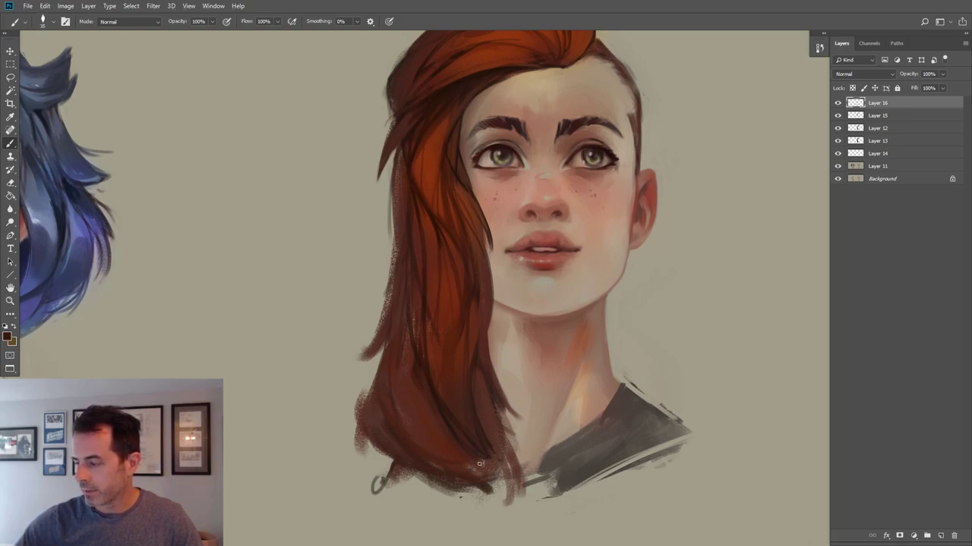
pyautogui.keyDown('alt'); pyautogui.click(424, 432); pyautogui.keyUp('alt')
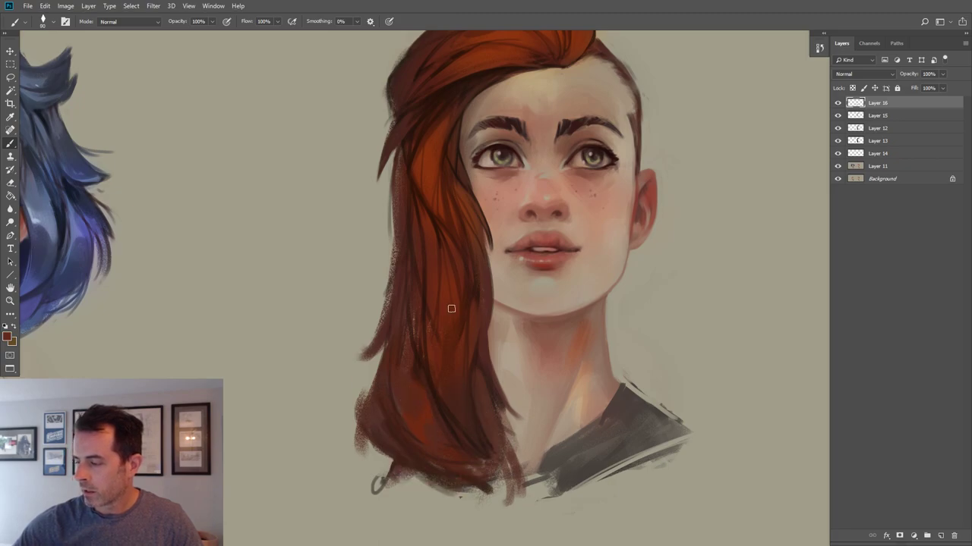
# Refine the swept top and its crown edge with strands in sampled reddish and orange tones.
pyautogui.keyDown('alt'); pyautogui.click(431, 133); pyautogui.keyUp('alt')
pyautogui.keyDown('alt'); pyautogui.click(435, 137); pyautogui.keyUp('alt')
pyautogui.moveTo(573, 262); pyautogui.dragTo(527, 356)
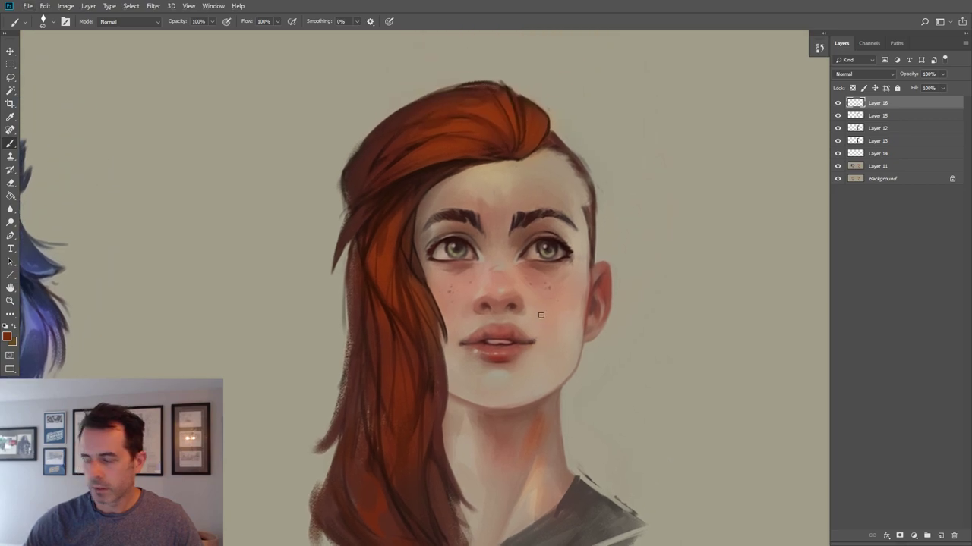
pyautogui.keyDown('alt'); pyautogui.click(430, 119); pyautogui.keyUp('alt')
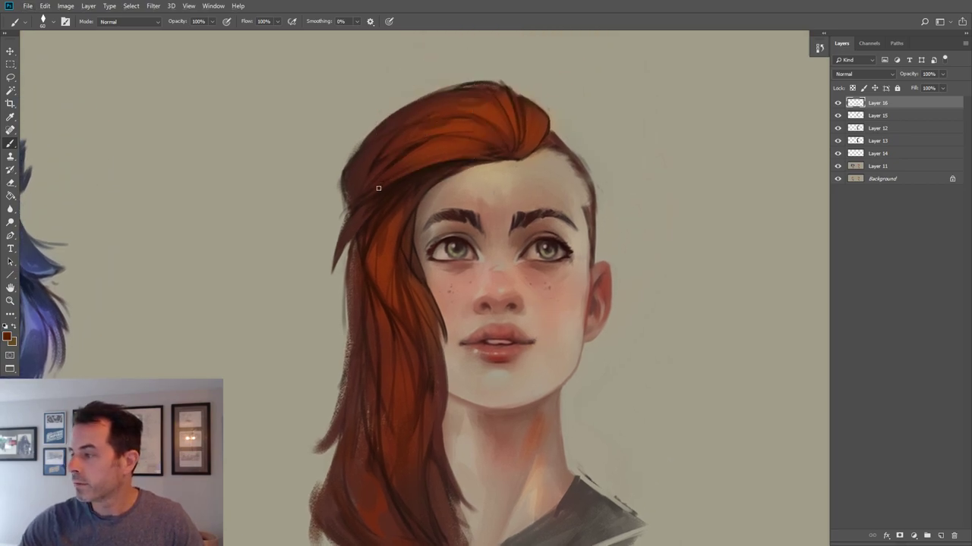
pyautogui.keyDown('alt'); pyautogui.click(484, 96); pyautogui.keyUp('alt')
pyautogui.keyDown('alt'); pyautogui.click(470, 96); pyautogui.keyUp('alt')
pyautogui.keyDown('alt'); pyautogui.click(492, 115); pyautogui.keyUp('alt')
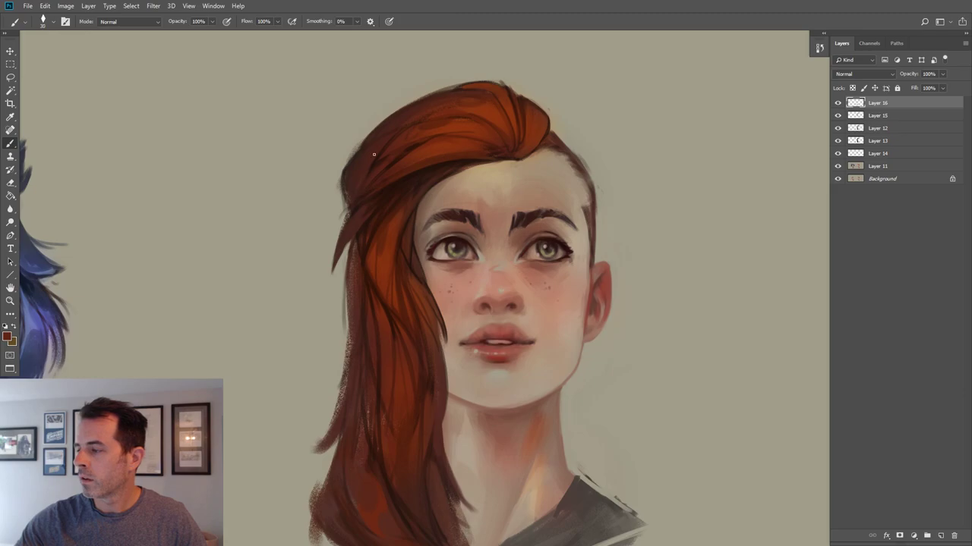
# Refine the swept top's outer edge and the strands beneath it with sampled reddish brown, dark and orange-red tones.
pyautogui.moveTo(357, 177); pyautogui.dragTo(374, 151)
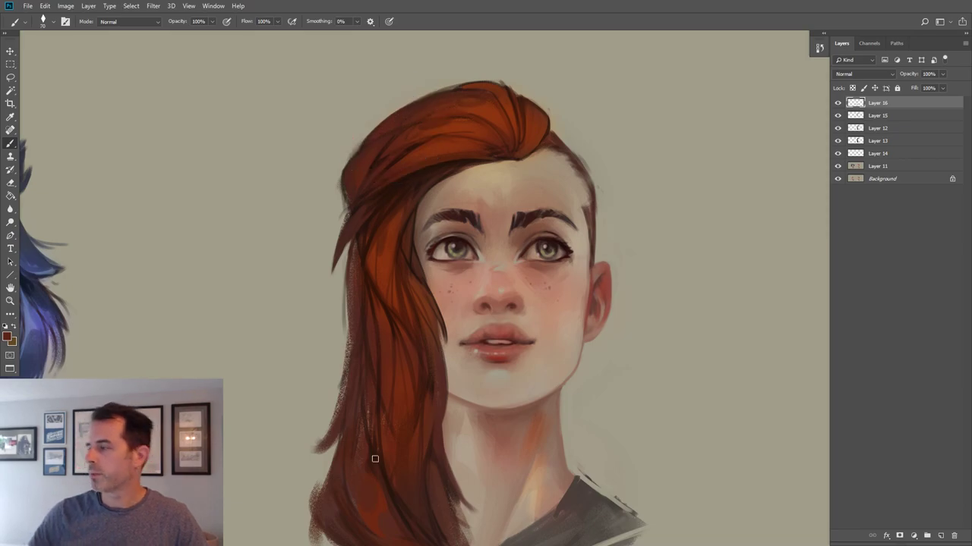
pyautogui.keyDown('alt'); pyautogui.click(375, 164); pyautogui.keyUp('alt')
pyautogui.keyDown('alt'); pyautogui.click(366, 176); pyautogui.keyUp('alt')
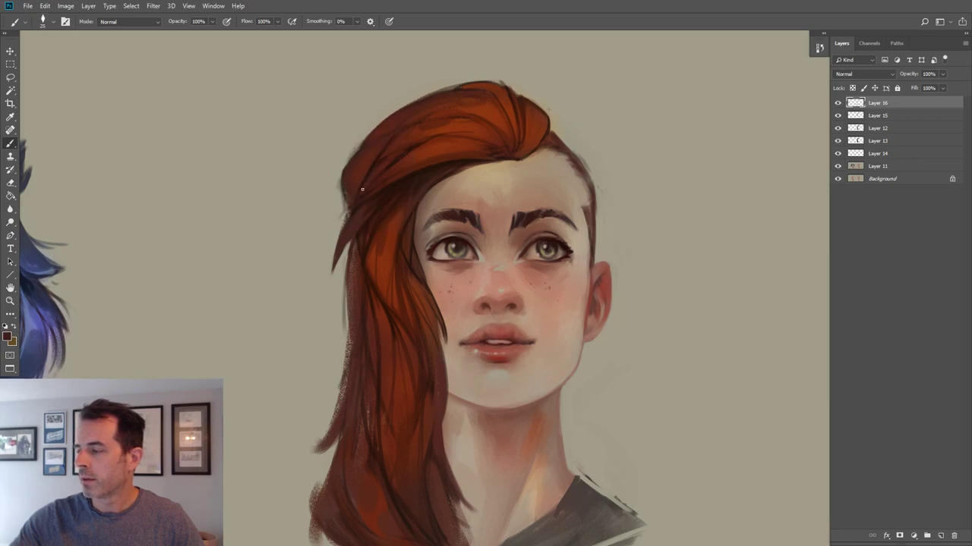
pyautogui.keyDown('alt'); pyautogui.click(438, 147); pyautogui.keyUp('alt')
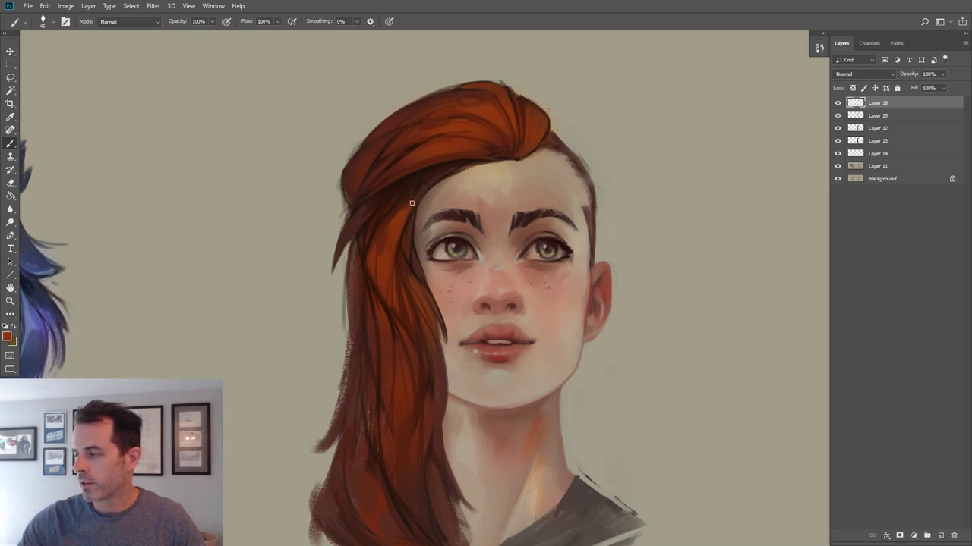
pyautogui.keyDown('alt'); pyautogui.click(385, 227); pyautogui.keyUp('alt')
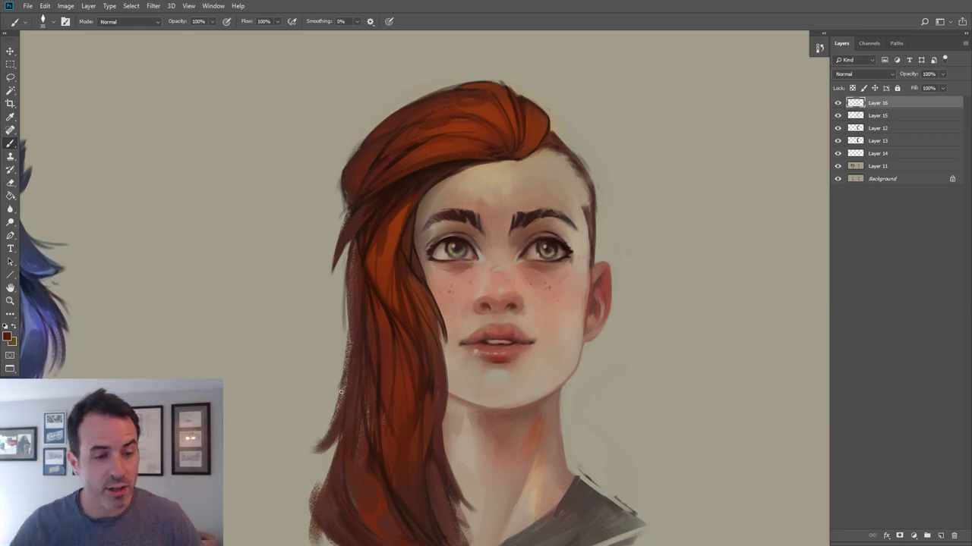
# Paint sampled dark reddish brown strands from the crown down through the parting end of the swept top.
pyautogui.keyDown('alt'); pyautogui.click(513, 97); pyautogui.keyUp('alt')
pyautogui.press(']')
pyautogui.moveTo(501, 94); pyautogui.dragTo(516, 139)
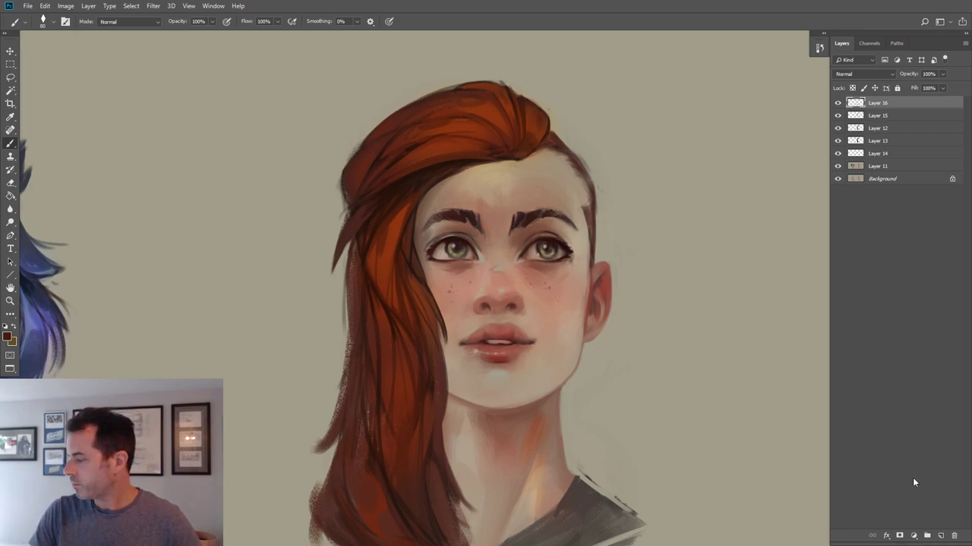
# Add a new layer and mix a brighter golden orange at hue 32° from the hair's sampled reddish brown.
pyautogui.click(940, 536)
pyautogui.keyDown('alt'); pyautogui.click(467, 132); pyautogui.keyUp('alt')
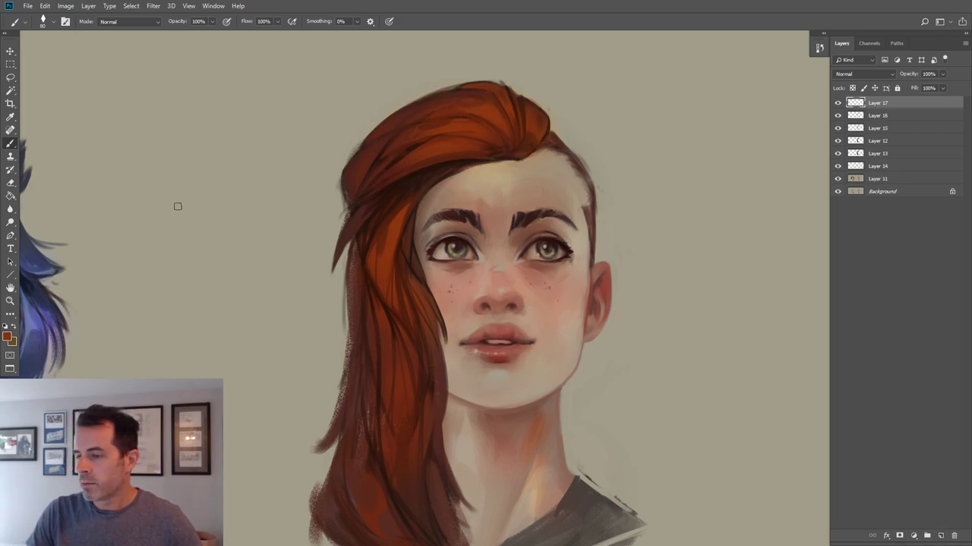
pyautogui.click(9, 338)
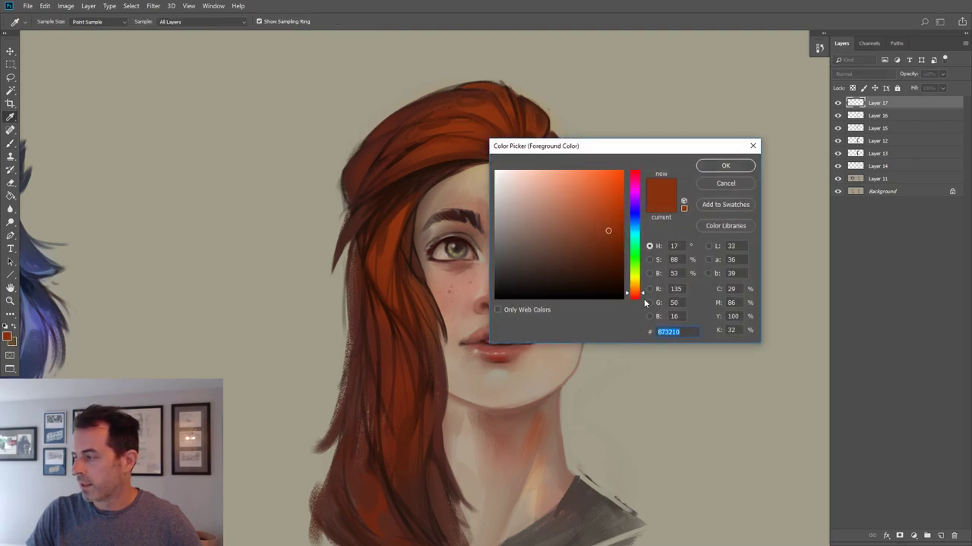
pyautogui.moveTo(635, 292); pyautogui.dragTo(636, 287)
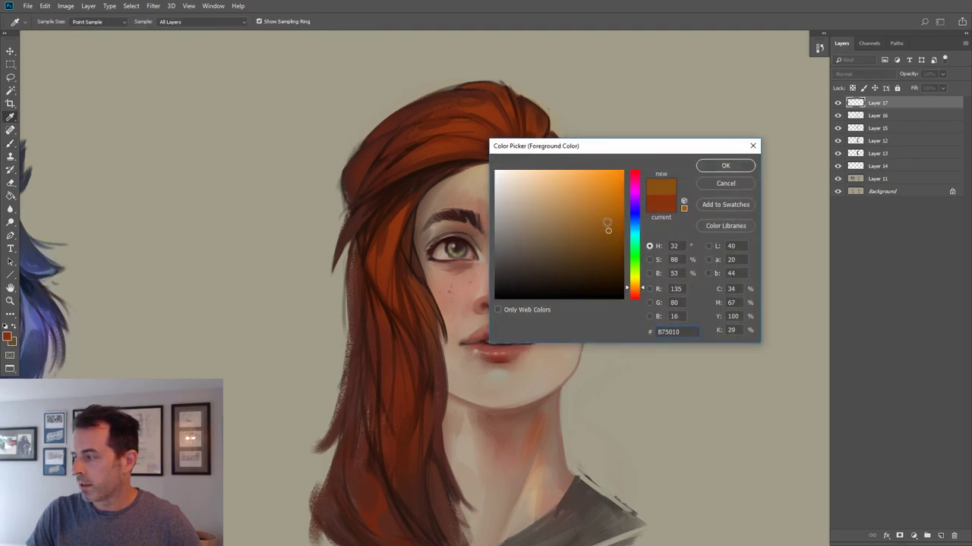
pyautogui.click(600, 216)
pyautogui.click(726, 166)
pyautogui.press('b')
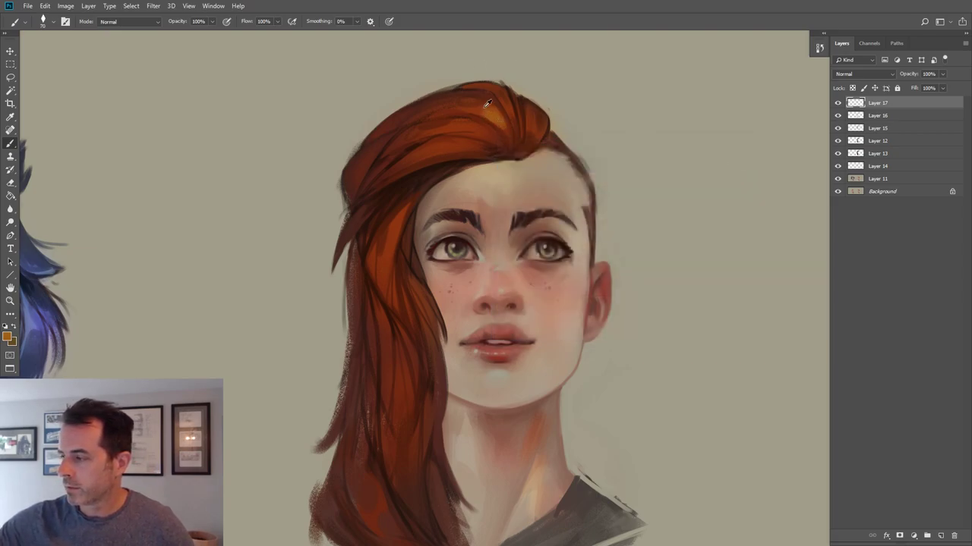
# Paint golden orange highlight strands into the swept top beside the crown parting, blending them with sampled hair tones.
pyautogui.keyDown('alt'); pyautogui.click(483, 108); pyautogui.keyUp('alt')
pyautogui.keyDown('alt'); pyautogui.click(500, 125); pyautogui.keyUp('alt')
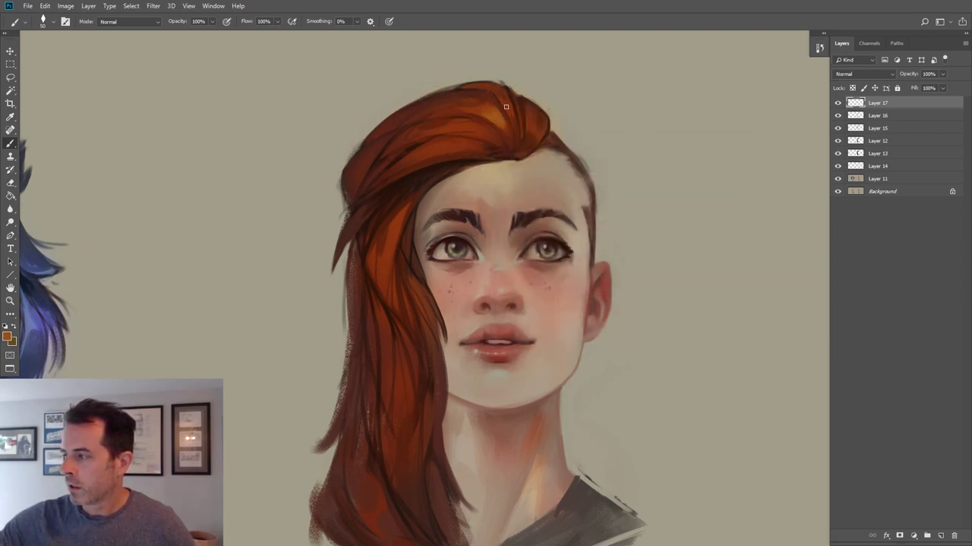
pyautogui.keyDown('alt'); pyautogui.click(497, 89); pyautogui.keyUp('alt')
pyautogui.keyDown('alt'); pyautogui.click(513, 108); pyautogui.keyUp('alt')
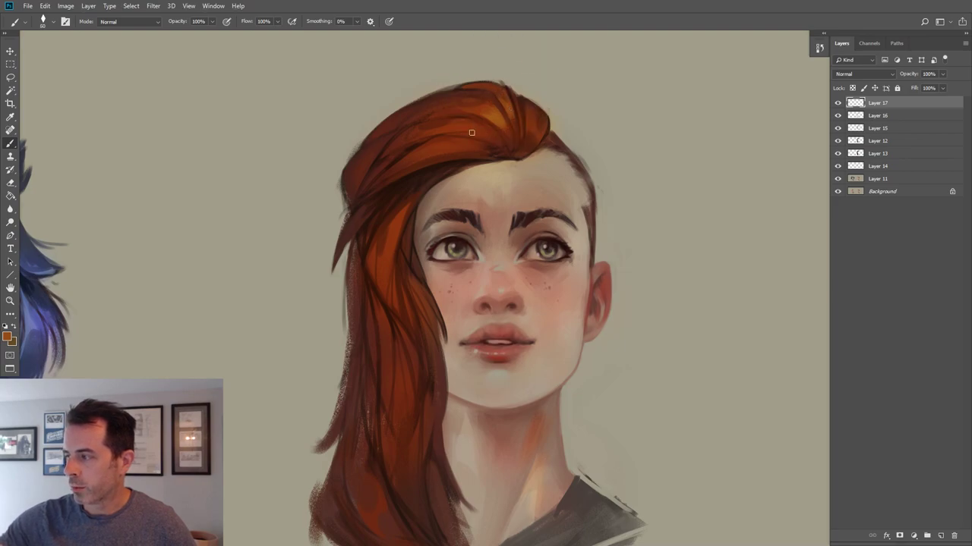
pyautogui.keyDown('alt'); pyautogui.click(464, 127); pyautogui.keyUp('alt')
pyautogui.keyDown('alt'); pyautogui.click(499, 139); pyautogui.keyUp('alt')
pyautogui.keyDown('alt'); pyautogui.click(501, 114); pyautogui.keyUp('alt')
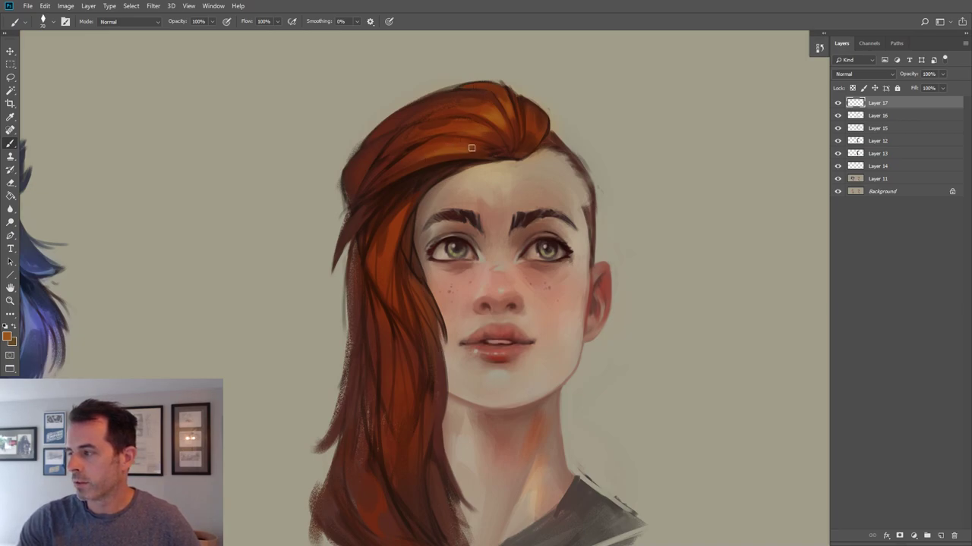
# Extend the golden highlights along the lower band of the swept top above the forehead with sampled oranges.
pyautogui.keyDown('alt'); pyautogui.click(467, 146); pyautogui.keyUp('alt')
pyautogui.keyDown('alt'); pyautogui.click(482, 145); pyautogui.keyUp('alt')
pyautogui.keyDown('alt'); pyautogui.click(460, 144); pyautogui.keyUp('alt')
pyautogui.keyDown('alt'); pyautogui.click(498, 119); pyautogui.keyUp('alt')
pyautogui.press('[')
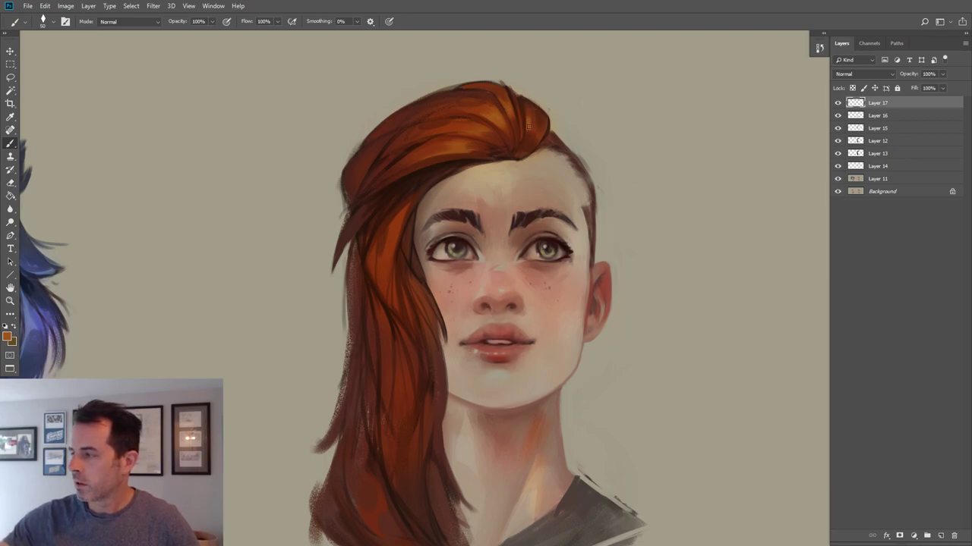
# Add orange highlights and reddish shading to the rounded lock at the shaved-side end of the swept top.
pyautogui.keyDown('alt'); pyautogui.click(535, 107); pyautogui.keyUp('alt')
pyautogui.keyDown('alt'); pyautogui.click(533, 129); pyautogui.keyUp('alt')
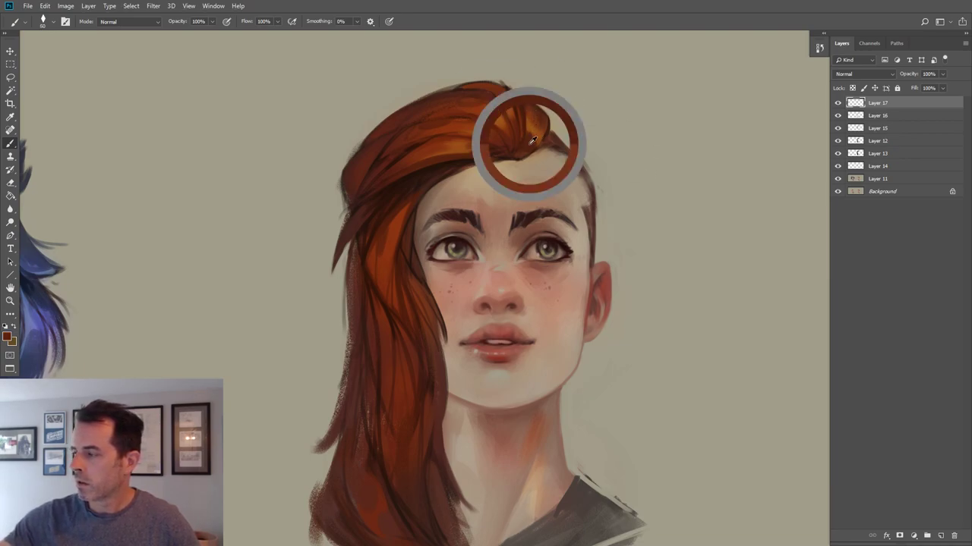
pyautogui.keyDown('alt'); pyautogui.click(544, 130); pyautogui.keyUp('alt')
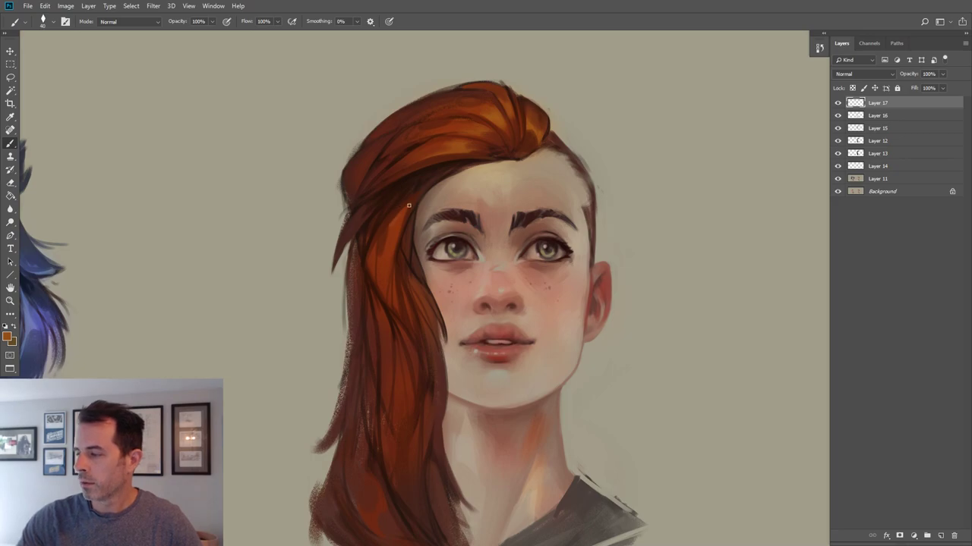
# Paint golden orange highlights down the long side strands and dot more dark freckles on the cheeks.
pyautogui.keyDown('alt'); pyautogui.click(380, 265); pyautogui.keyUp('alt')
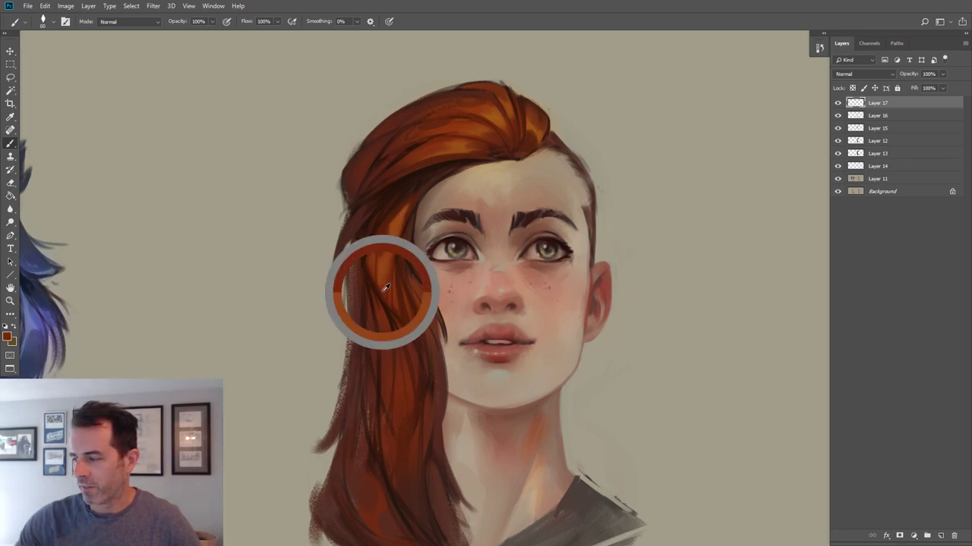
pyautogui.keyDown('alt'); pyautogui.click(390, 245); pyautogui.keyUp('alt')
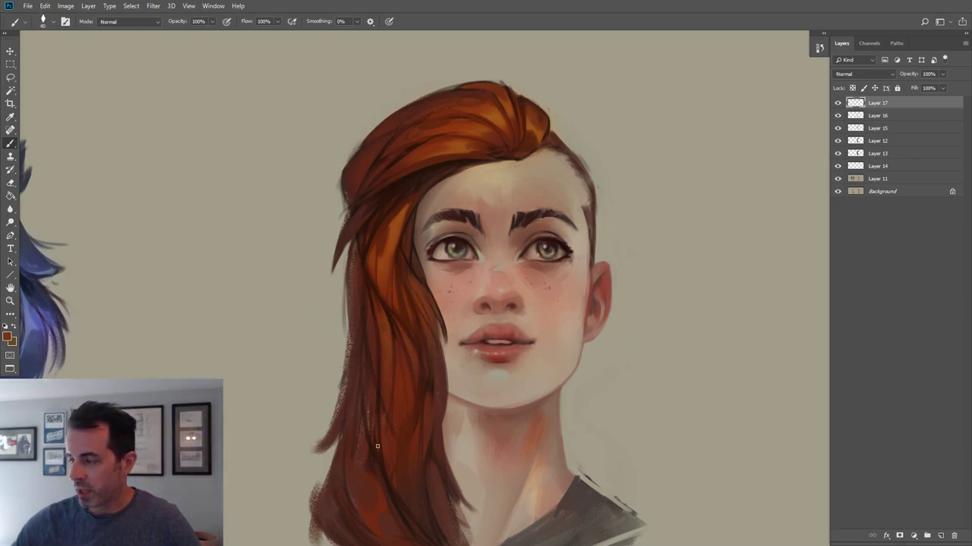
pyautogui.keyDown('alt'); pyautogui.click(394, 250); pyautogui.keyUp('alt')
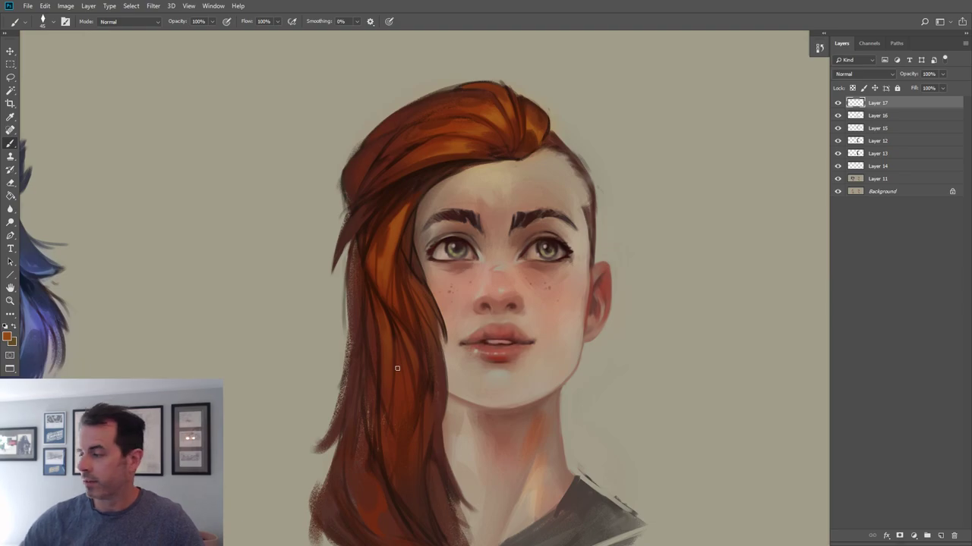
pyautogui.keyDown('alt'); pyautogui.click(437, 304); pyautogui.keyUp('alt')
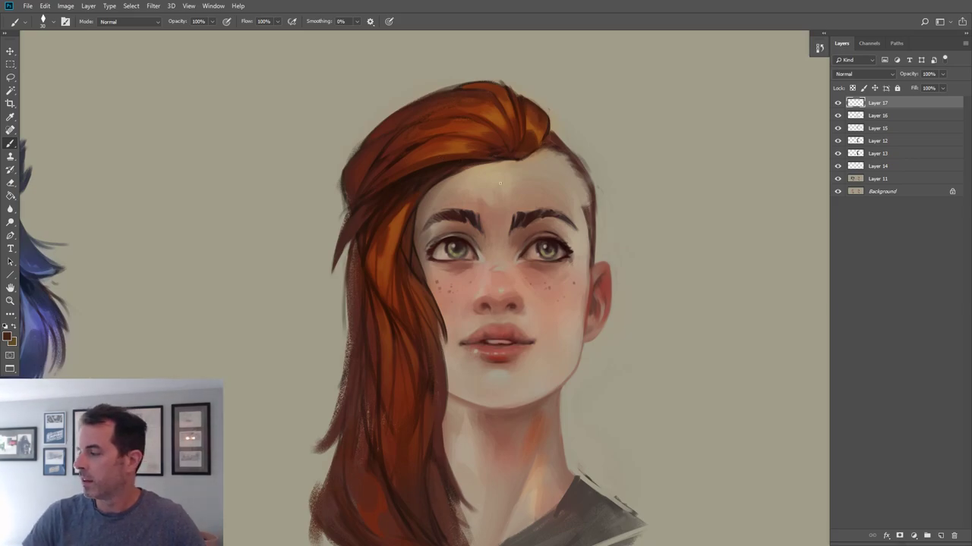
# Add a new layer in Overlay mode and choose a lighter reddish brown as the painting color.
pyautogui.click(941, 536)
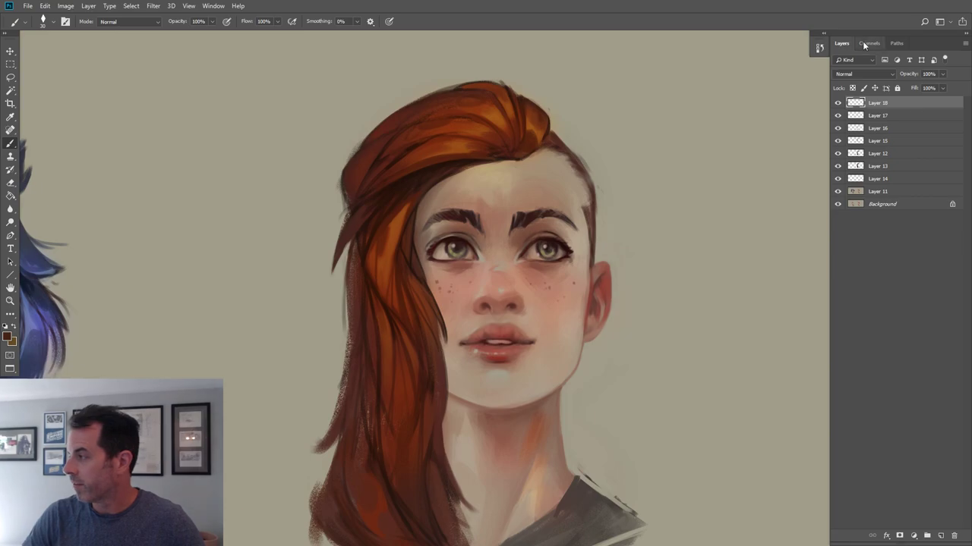
pyautogui.click(841, 73)
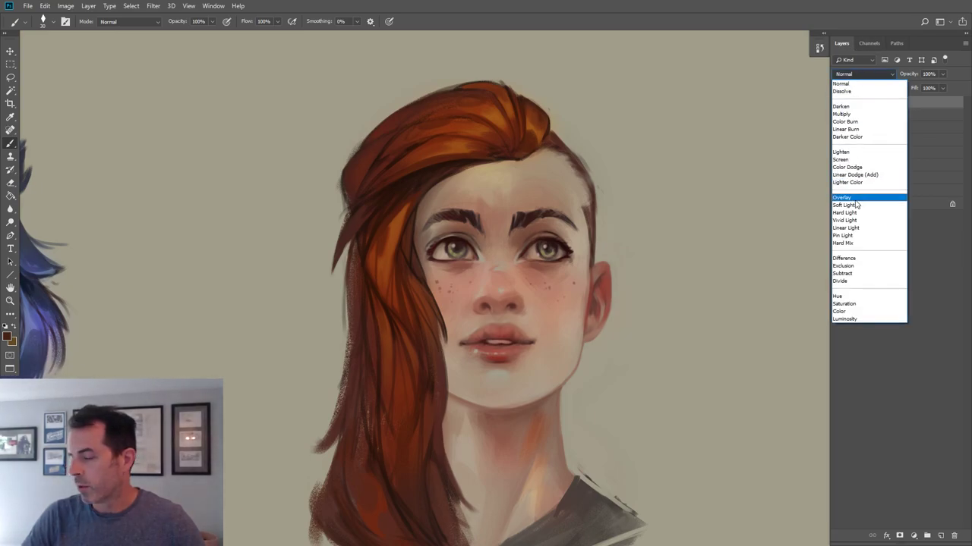
pyautogui.click(842, 197)
pyautogui.click(7, 339)
pyautogui.click(588, 240)
pyautogui.click(726, 165)
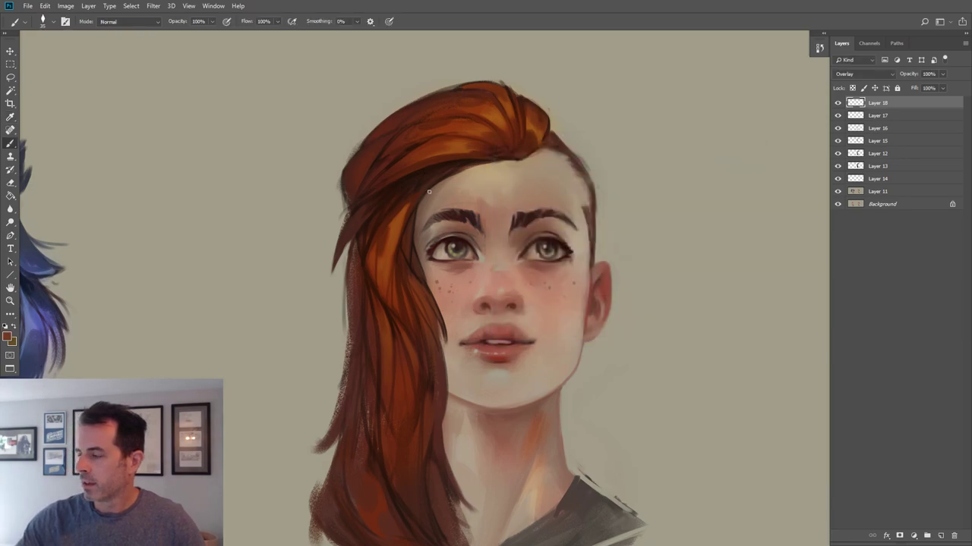
# Glaze the face beside the hair with reddish brown, enlarging the brush to 200 px, and lower the layer's opacity to 76%.
pyautogui.press(']')
pyautogui.press(']')
pyautogui.press(']')
pyautogui.press(']')
pyautogui.press(']')
pyautogui.press(']')
pyautogui.press(']')
pyautogui.press(']')
pyautogui.press(']')
pyautogui.press(']')
pyautogui.press(']')
pyautogui.press(']')
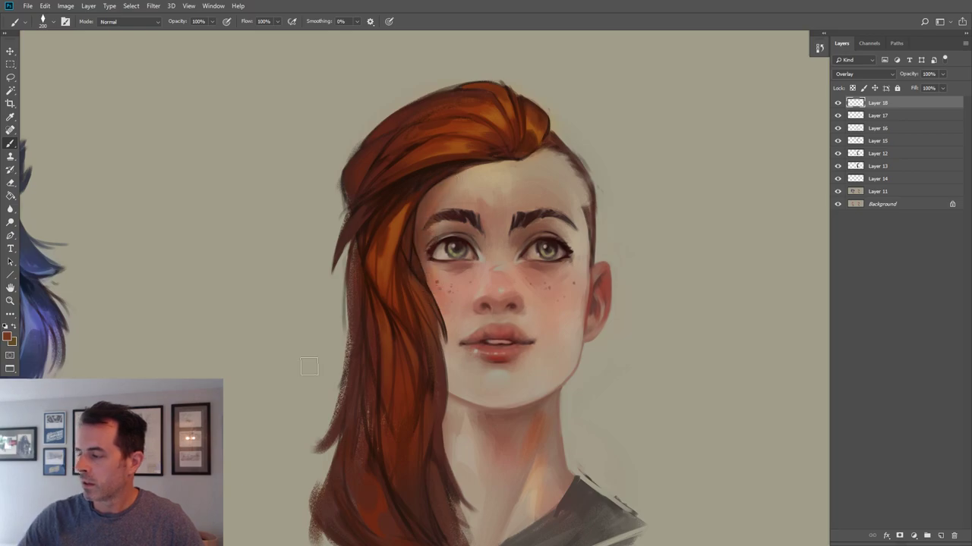
pyautogui.click(942, 74)
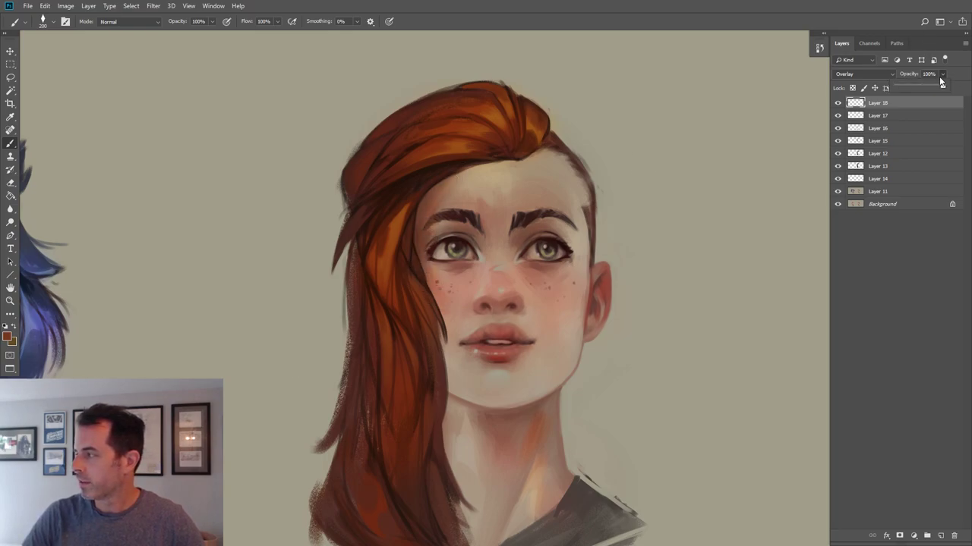
pyautogui.moveTo(930, 88); pyautogui.dragTo(932, 87)
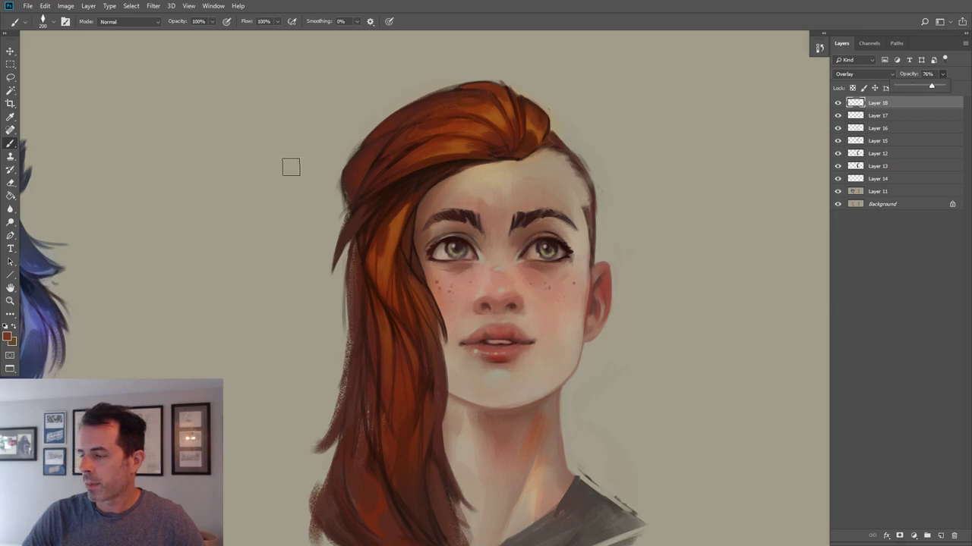
# Add two more layers above the painting and set the topmost one to Overlay.
pyautogui.moveTo(546, 338); pyautogui.dragTo(557, 307)
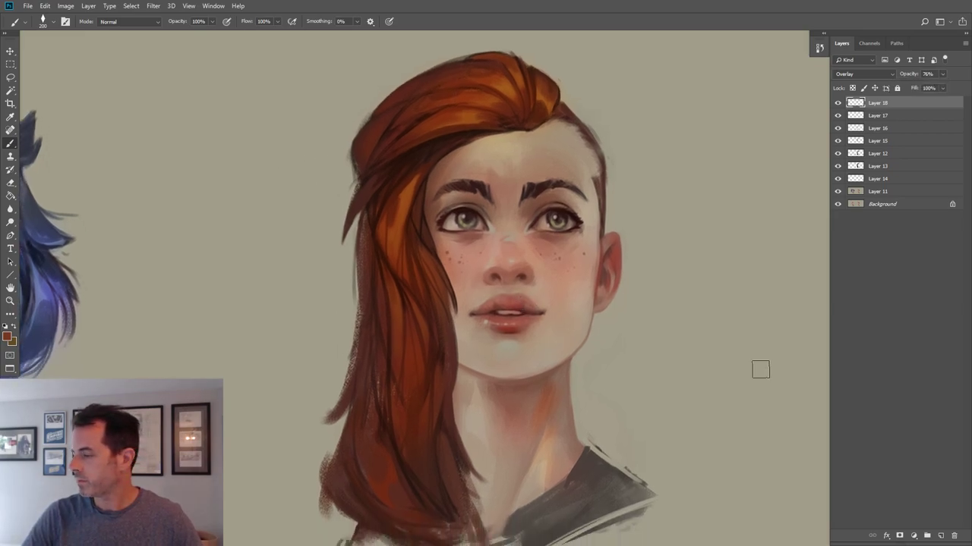
pyautogui.click(940, 536)
pyautogui.moveTo(634, 324); pyautogui.dragTo(630, 329)
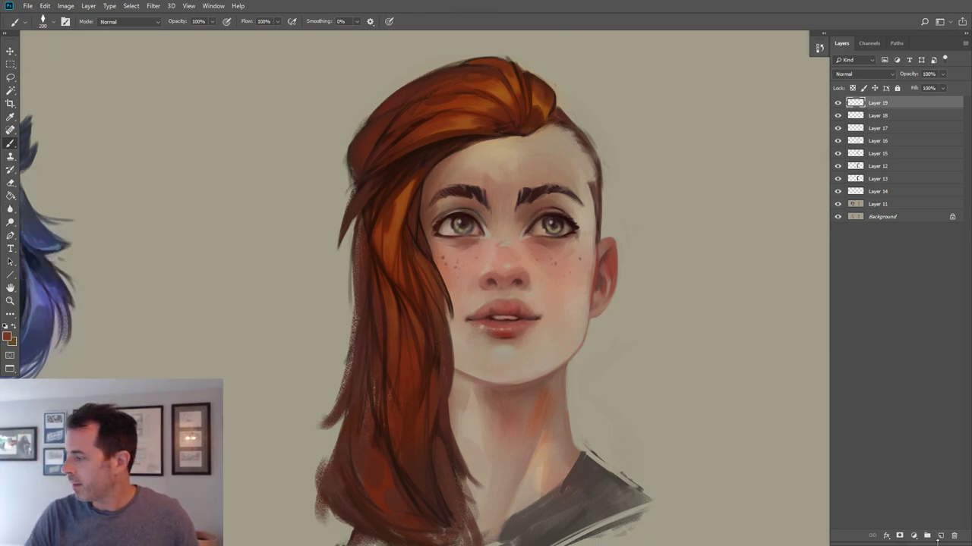
pyautogui.click(941, 536)
pyautogui.click(864, 74)
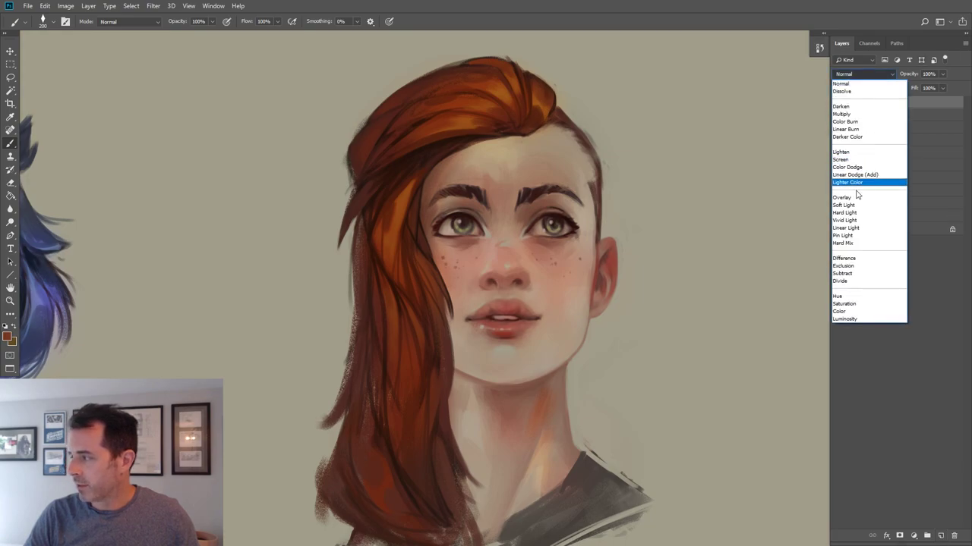
pyautogui.click(856, 194)
# Choose the DG_MainAIRBRUSH brush and mix a bright orange, f07b3a, from a sampled hair tone.
pyautogui.click(43, 20)
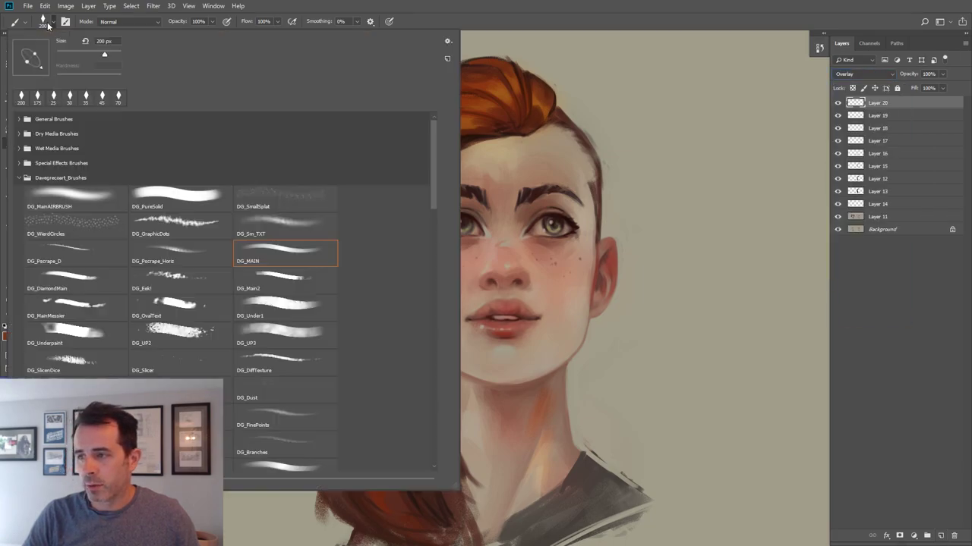
pyautogui.click(76, 199)
pyautogui.click(440, 4)
pyautogui.keyDown('alt'); pyautogui.click(456, 124); pyautogui.keyUp('alt')
pyautogui.click(10, 339)
pyautogui.moveTo(604, 203); pyautogui.dragTo(593, 191)
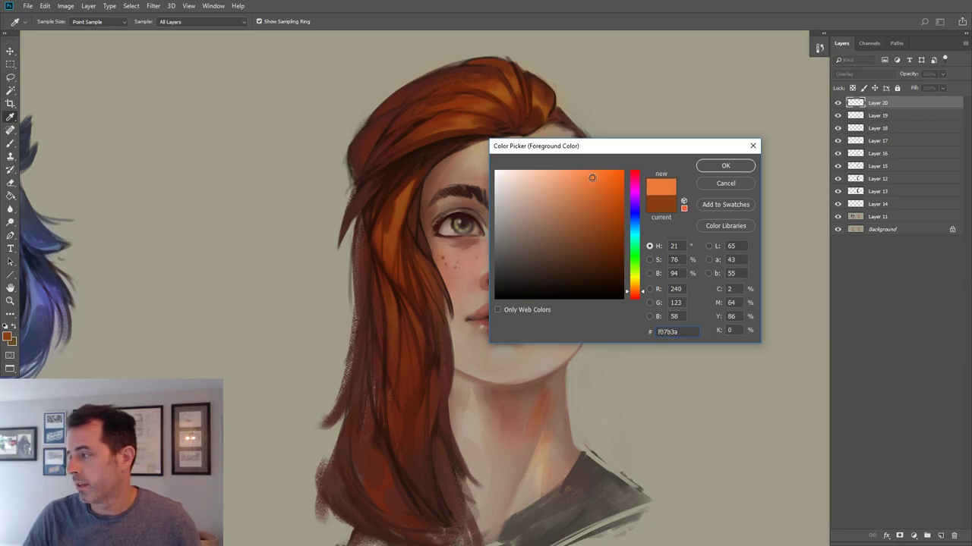
pyautogui.click(721, 167)
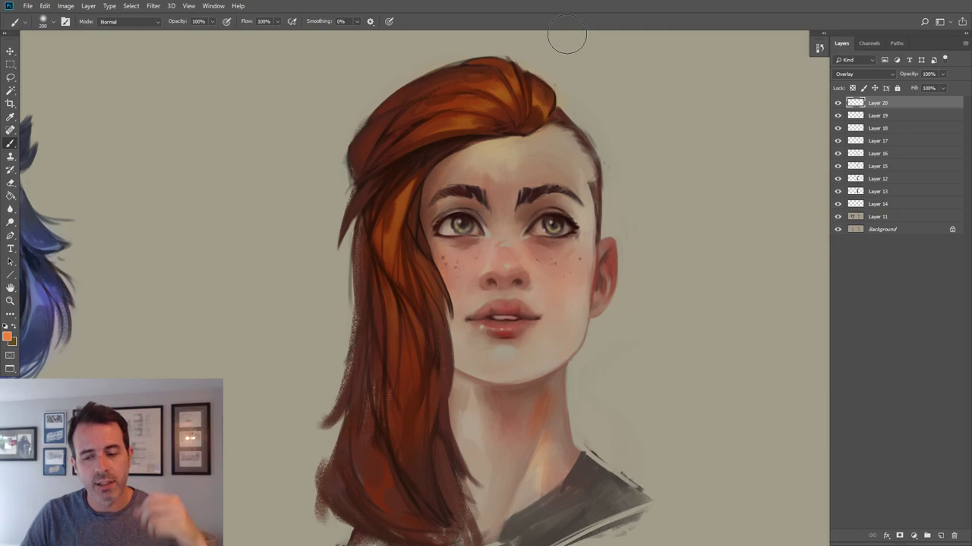
# Airbrush a bright orange glow over the lower outer half of the long hair with a brush up to 500 px.
pyautogui.moveTo(439, 228); pyautogui.dragTo(417, 188)
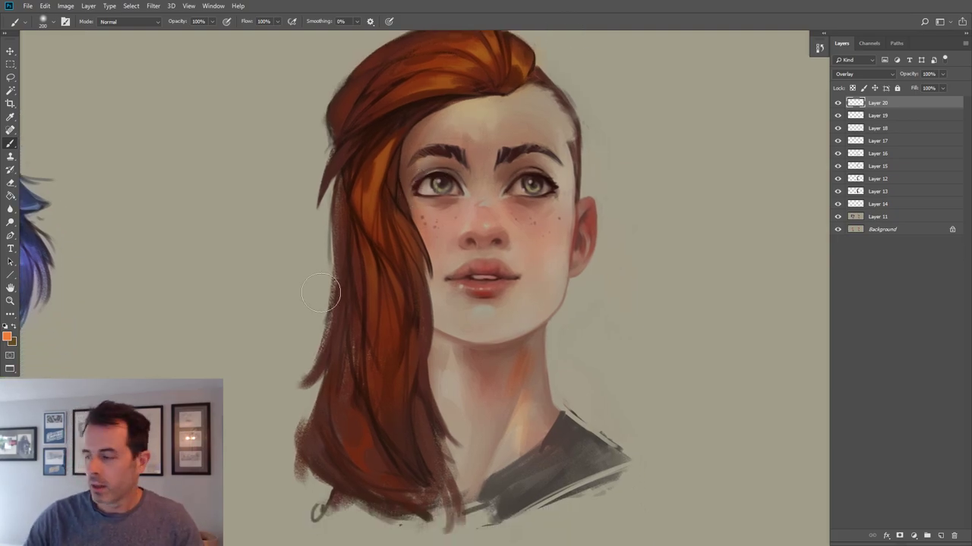
pyautogui.moveTo(346, 293)
pyautogui.mouseDown()
pyautogui.moveTo(313, 392)
pyautogui.moveTo(344, 319)
pyautogui.moveTo(329, 347)
pyautogui.mouseUp()
pyautogui.press(']')
pyautogui.press(']')
pyautogui.press(']')
pyautogui.moveTo(344, 284)
pyautogui.mouseDown()
pyautogui.moveTo(310, 382)
pyautogui.moveTo(316, 435)
pyautogui.moveTo(346, 460)
pyautogui.mouseUp()
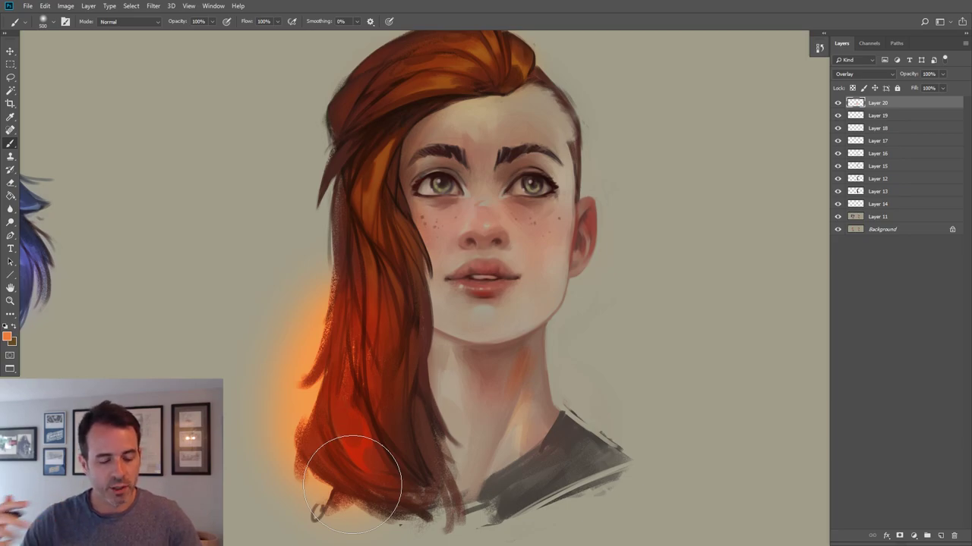
# Erase the orange glow that spills onto the background beside the long hair.
pyautogui.press('e')
pyautogui.press(']')
pyautogui.press(']')
pyautogui.press(']')
pyautogui.press(']')
pyautogui.press(']')
pyautogui.press(']')
pyautogui.press(']')
pyautogui.press(']')
pyautogui.moveTo(322, 270)
pyautogui.mouseDown()
pyautogui.moveTo(315, 320)
pyautogui.moveTo(324, 259)
pyautogui.moveTo(302, 364)
pyautogui.moveTo(322, 286)
pyautogui.moveTo(277, 383)
pyautogui.mouseUp()
pyautogui.press(']')
pyautogui.moveTo(287, 311)
pyautogui.mouseDown()
pyautogui.moveTo(263, 389)
pyautogui.moveTo(280, 416)
pyautogui.moveTo(303, 382)
pyautogui.moveTo(273, 446)
pyautogui.moveTo(281, 451)
pyautogui.moveTo(294, 428)
pyautogui.moveTo(295, 457)
pyautogui.moveTo(324, 506)
pyautogui.moveTo(307, 477)
pyautogui.moveTo(265, 508)
pyautogui.moveTo(247, 486)
pyautogui.mouseUp()
pyautogui.press(']')
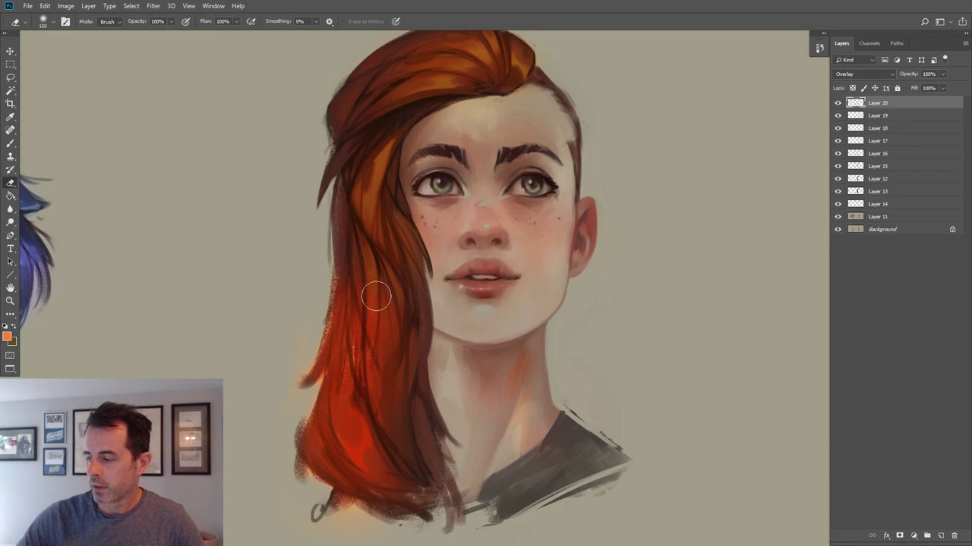
# Carve darker strand shapes out of the glow in the lower hair with a much smaller eraser.
pyautogui.press('[')
pyautogui.press('[')
pyautogui.press('[')
pyautogui.press('[')
pyautogui.press('[')
pyautogui.press('[')
pyautogui.press('[')
pyautogui.press('[')
pyautogui.press('[')
pyautogui.press('[')
pyautogui.press('[')
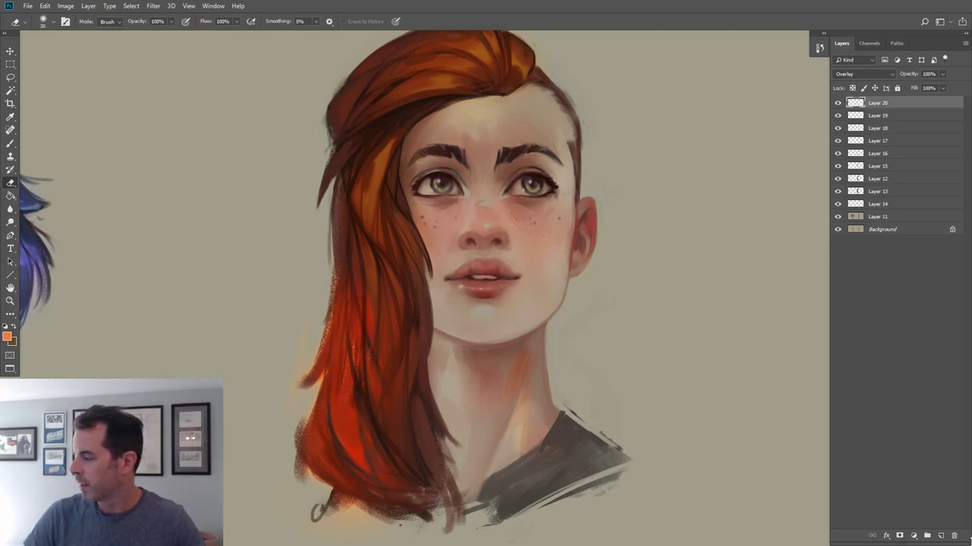
# Add a new layer above the Overlay glow and choose the DG_MAIN brush for painting on it.
pyautogui.click(940, 535)
pyautogui.press('b')
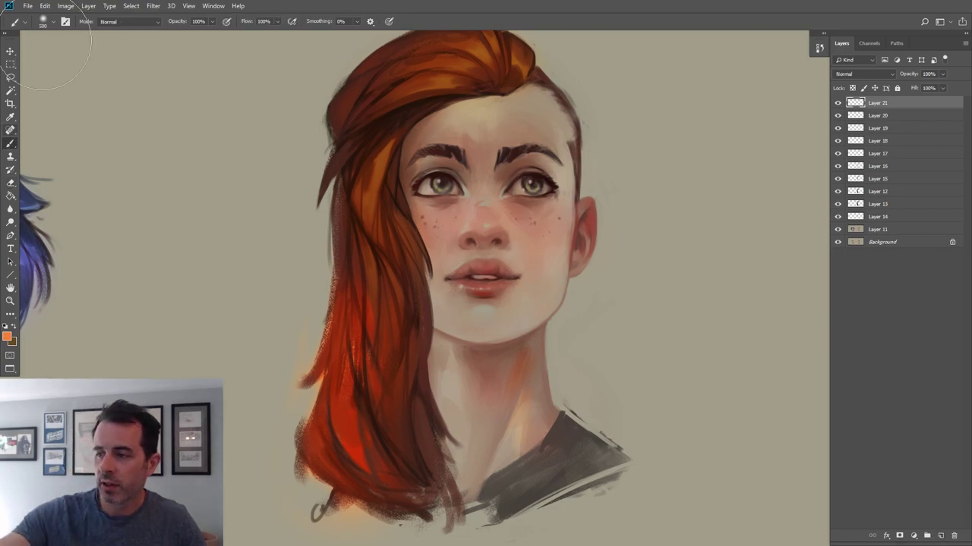
pyautogui.moveTo(495, 333); pyautogui.dragTo(571, 307)
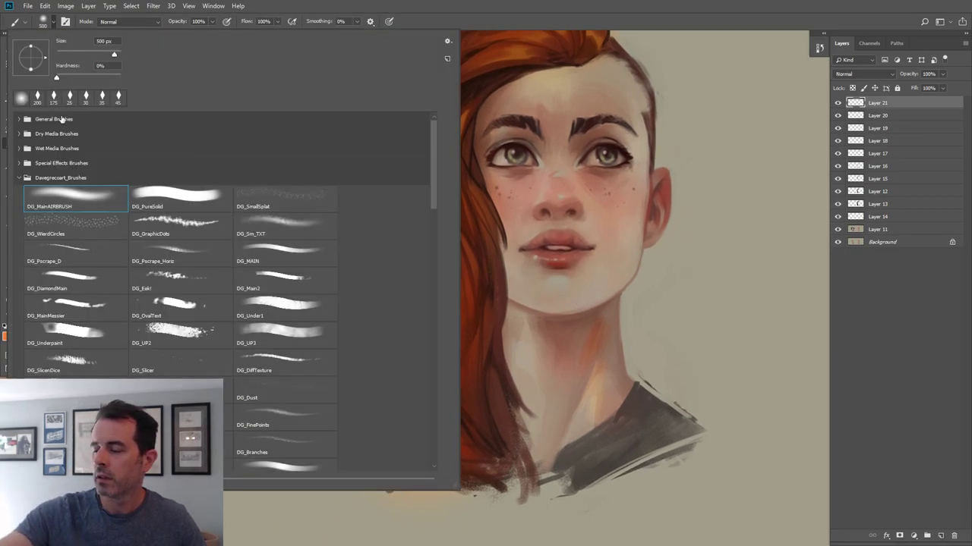
pyautogui.click(47, 22)
pyautogui.click(315, 261)
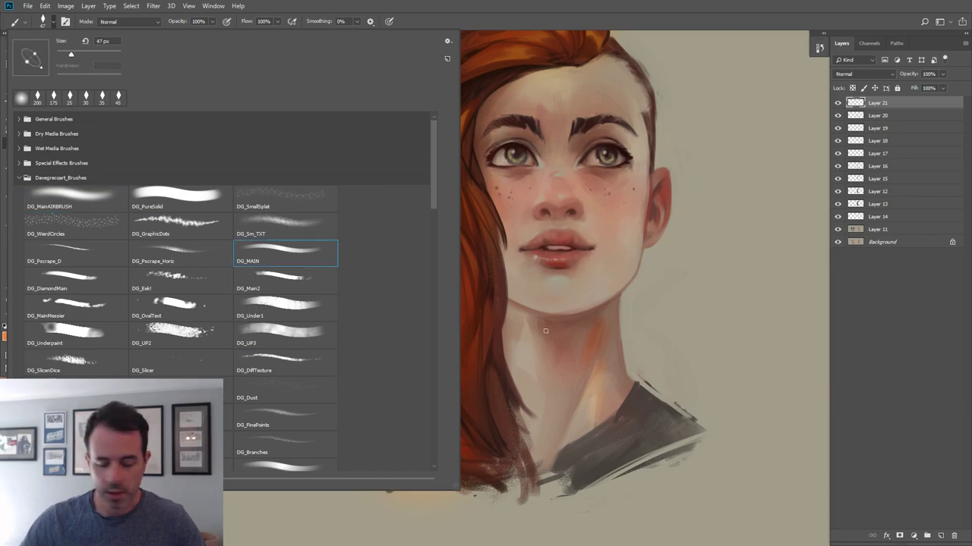
pyautogui.click(546, 352)
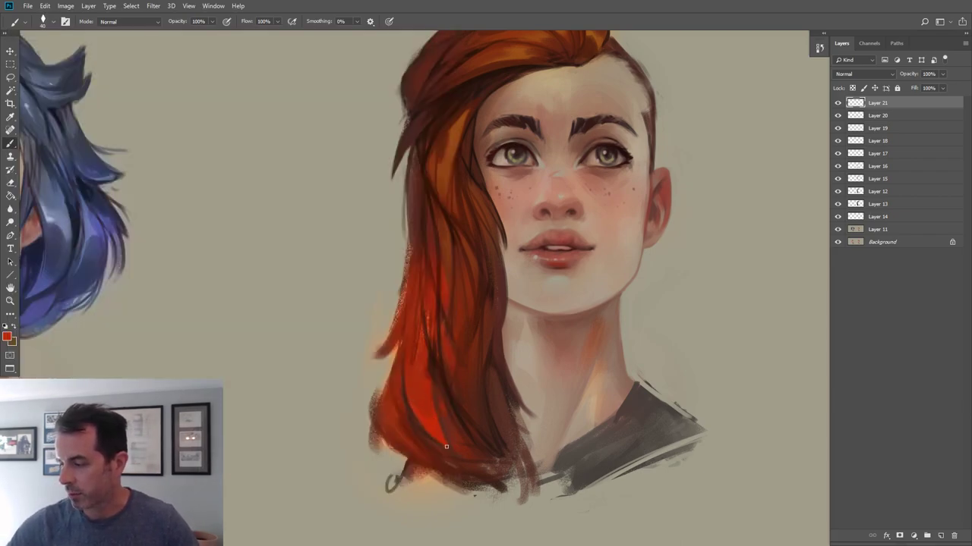
# Paint over the rough glow in the middle of the lower hair with a brush up to 50 px, using reds sampled from nearby strands.
pyautogui.press(']')
pyautogui.moveTo(451, 383)
pyautogui.mouseDown()
pyautogui.moveTo(447, 359)
pyautogui.moveTo(454, 384)
pyautogui.mouseUp()
pyautogui.keyDown('alt'); pyautogui.click(454, 349); pyautogui.keyUp('alt')
pyautogui.keyDown('alt'); pyautogui.click(460, 359); pyautogui.keyUp('alt')
pyautogui.keyDown('alt'); pyautogui.click(454, 366); pyautogui.keyUp('alt')
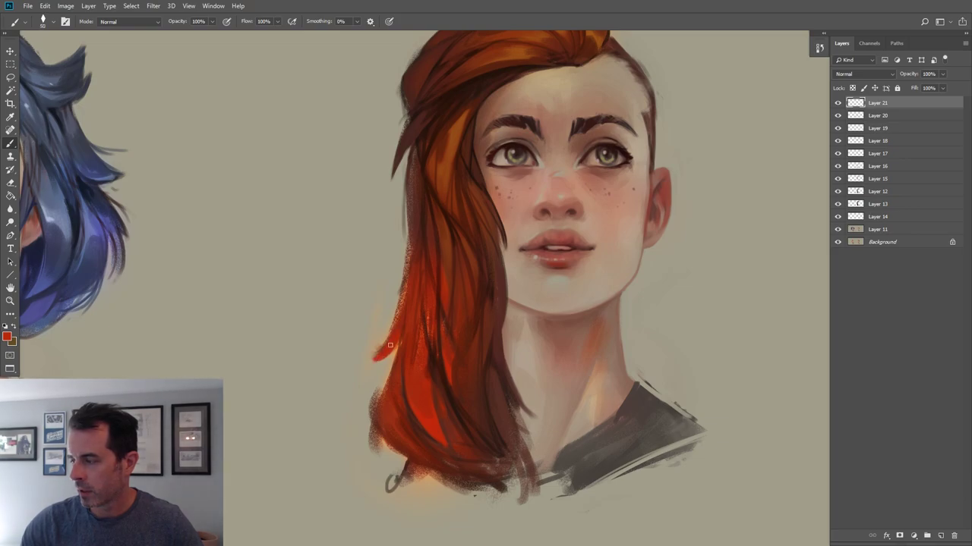
# Paint sampled bright reds along the outer edge of the lower hair, shaping the flicked tip and the strands beneath it.
pyautogui.keyDown('alt'); pyautogui.click(380, 334); pyautogui.keyUp('alt')
pyautogui.keyDown('alt'); pyautogui.click(366, 375); pyautogui.keyUp('alt')
pyautogui.keyDown('alt'); pyautogui.click(377, 300); pyautogui.keyUp('alt')
pyautogui.moveTo(385, 304); pyautogui.dragTo(356, 381)
pyautogui.keyDown('alt'); pyautogui.click(402, 338); pyautogui.keyUp('alt')
pyautogui.keyDown('alt'); pyautogui.click(421, 404); pyautogui.keyUp('alt')
pyautogui.moveTo(393, 366); pyautogui.dragTo(402, 414)
# Refine the lower outer strands with a smaller brush and sampled reds, adding a thin stray flick beside the tip.
pyautogui.press('[')
pyautogui.press('[')
pyautogui.press('[')
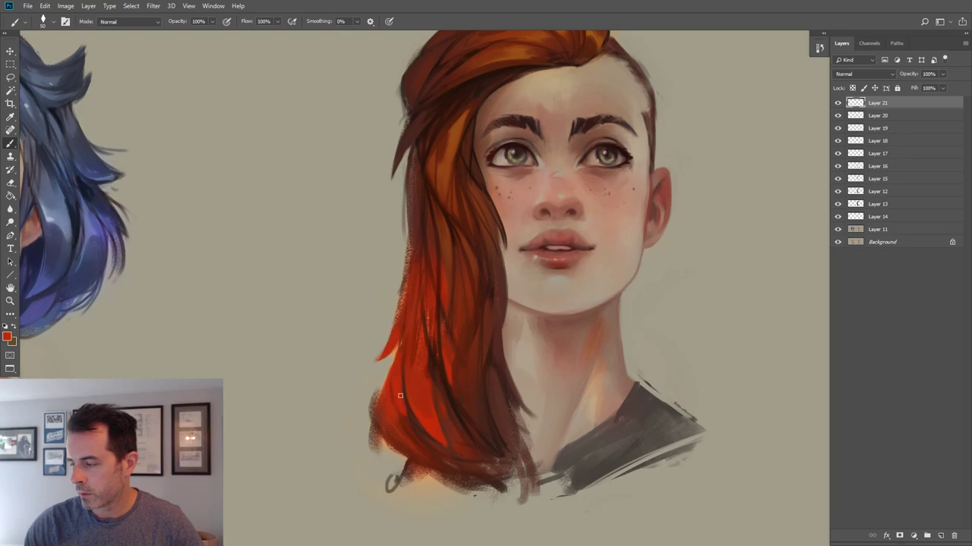
pyautogui.keyDown('alt'); pyautogui.click(403, 346); pyautogui.keyUp('alt')
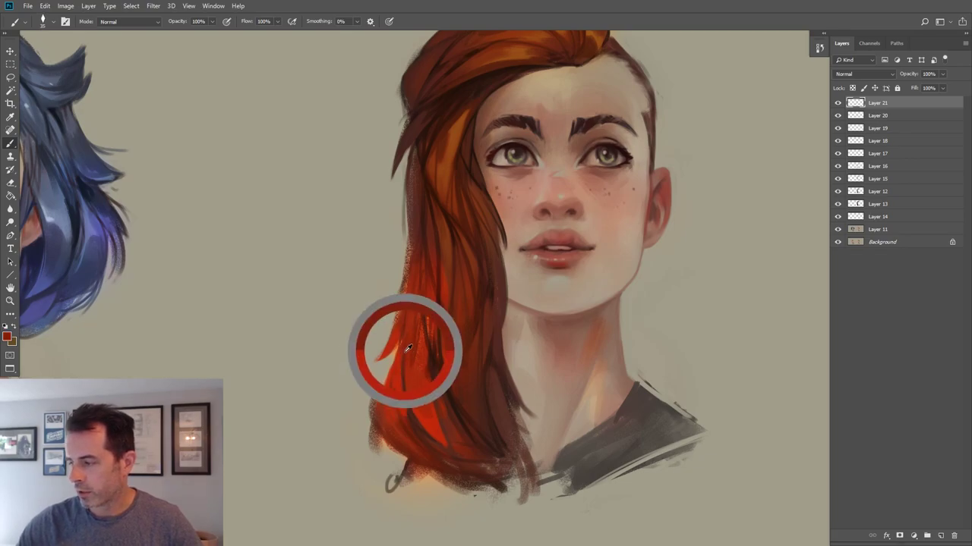
pyautogui.keyDown('alt'); pyautogui.click(402, 394); pyautogui.keyUp('alt')
pyautogui.keyDown('alt'); pyautogui.click(408, 413); pyautogui.keyUp('alt')
pyautogui.keyDown('alt'); pyautogui.click(395, 365); pyautogui.keyUp('alt')
pyautogui.moveTo(375, 411); pyautogui.dragTo(369, 393)
pyautogui.press('[')
pyautogui.press('[')
pyautogui.moveTo(400, 305); pyautogui.dragTo(369, 349)
# Mix a more saturated orange paint colour, d6570a.
pyautogui.click(7, 336)
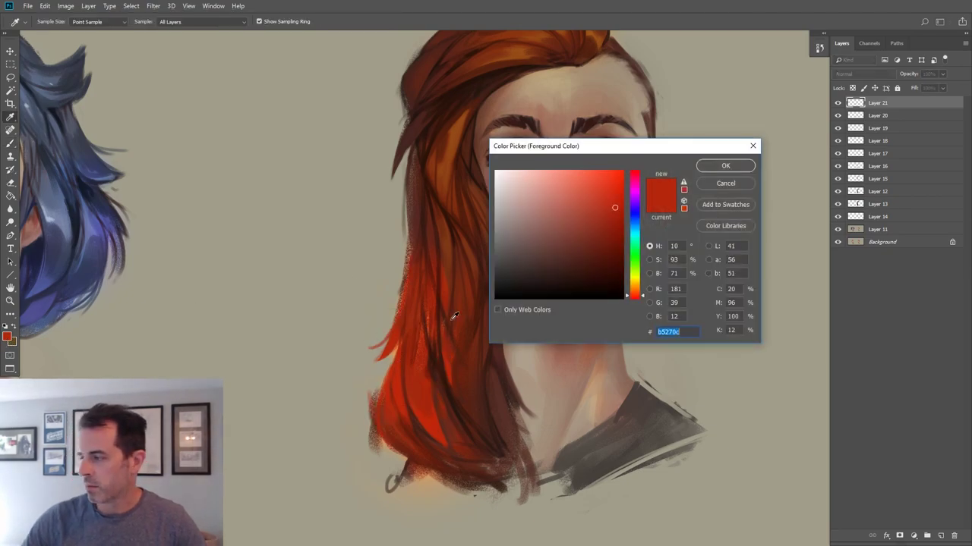
pyautogui.click(636, 292)
pyautogui.click(618, 194)
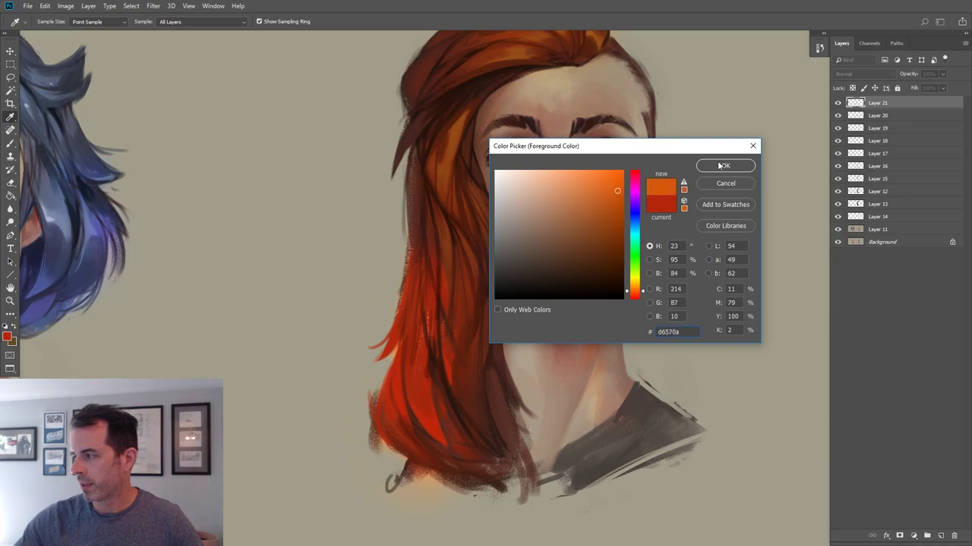
pyautogui.click(721, 166)
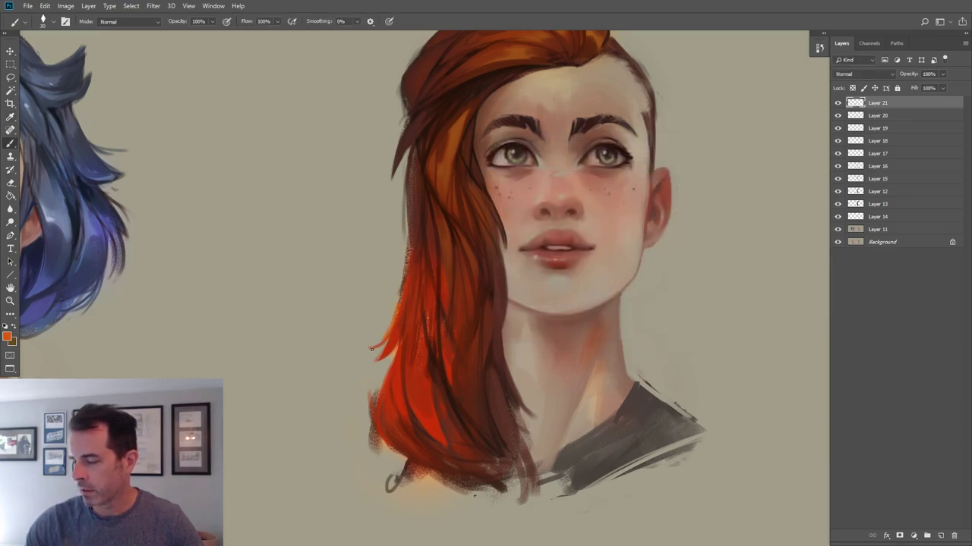
# Paint thin bright orange strands and rim strokes along the outer edge of the long hair with a brush around 20 px.
pyautogui.press('[')
pyautogui.moveTo(400, 399)
pyautogui.mouseDown()
pyautogui.moveTo(398, 364)
pyautogui.moveTo(404, 400)
pyautogui.moveTo(420, 417)
pyautogui.mouseUp()
pyautogui.press('[')
pyautogui.press('[')
pyautogui.press('[')
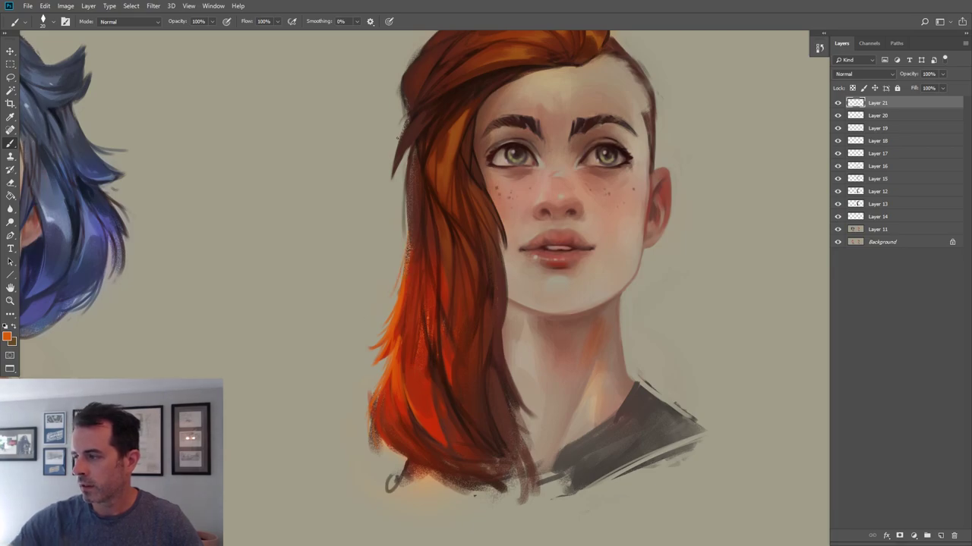
pyautogui.keyDown('alt'); pyautogui.click(412, 267); pyautogui.keyUp('alt')
pyautogui.press(']')
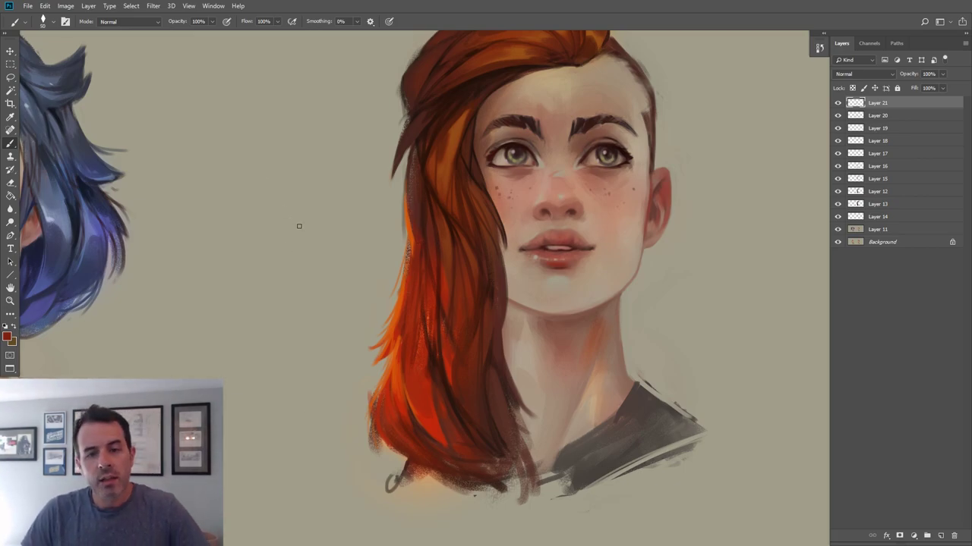
# Add another layer on top and mix a light golden orange from a highlight sampled in the swept-back hair.
pyautogui.moveTo(397, 229); pyautogui.dragTo(353, 225)
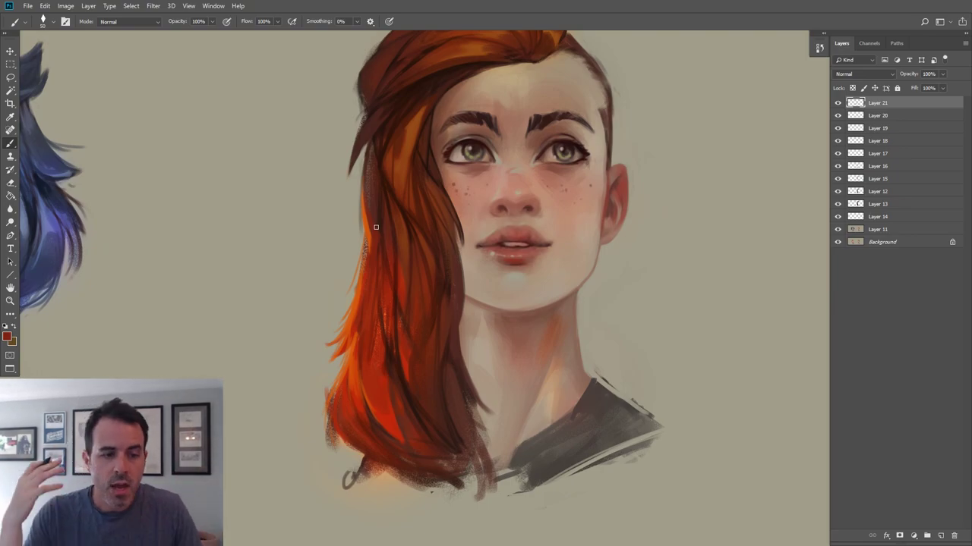
pyautogui.moveTo(448, 167); pyautogui.dragTo(442, 221)
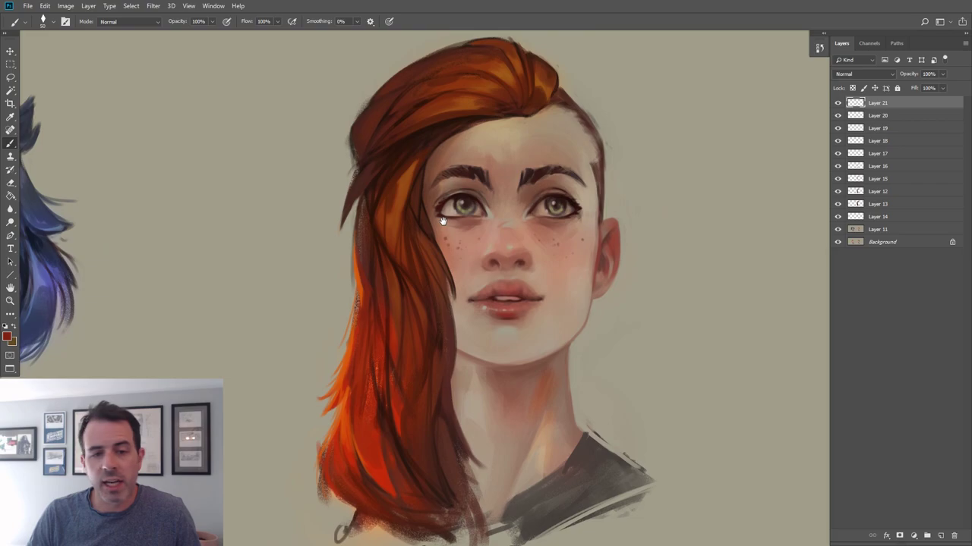
pyautogui.moveTo(531, 208); pyautogui.dragTo(528, 185)
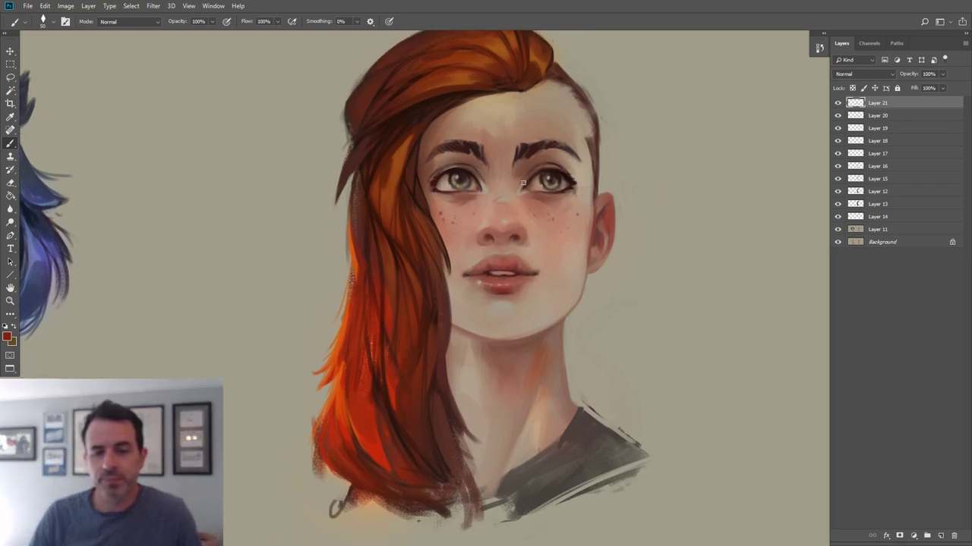
pyautogui.click(940, 536)
pyautogui.moveTo(504, 163); pyautogui.dragTo(500, 207)
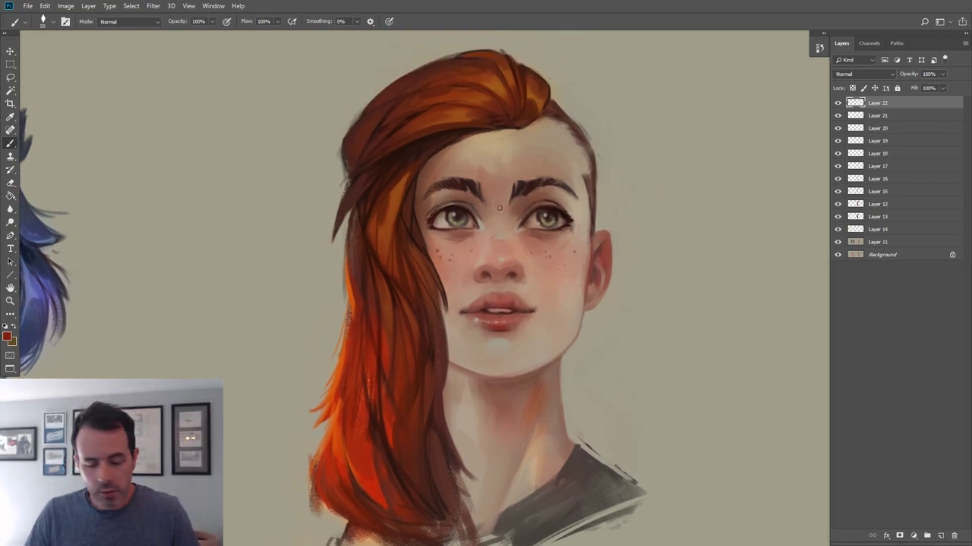
pyautogui.click(7, 337)
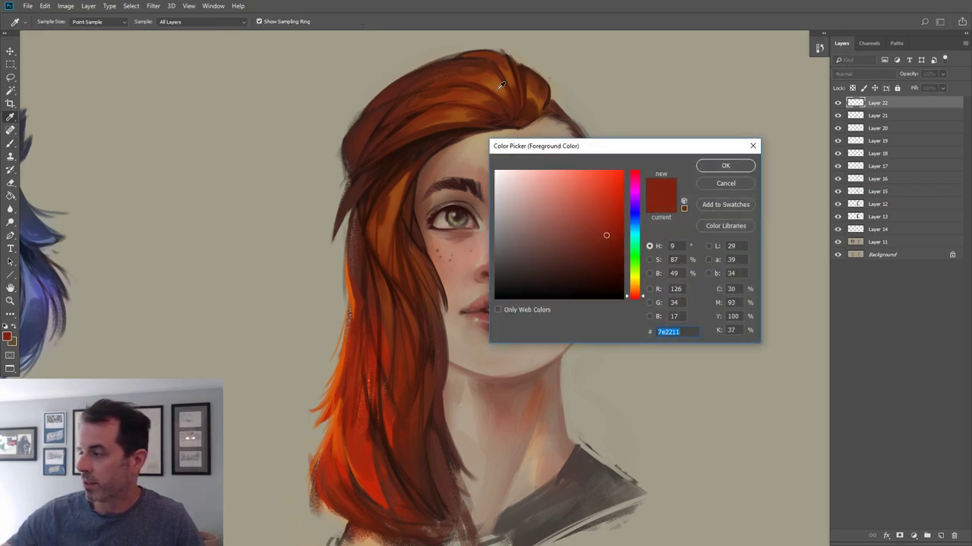
pyautogui.click(506, 86)
pyautogui.click(600, 195)
pyautogui.click(635, 286)
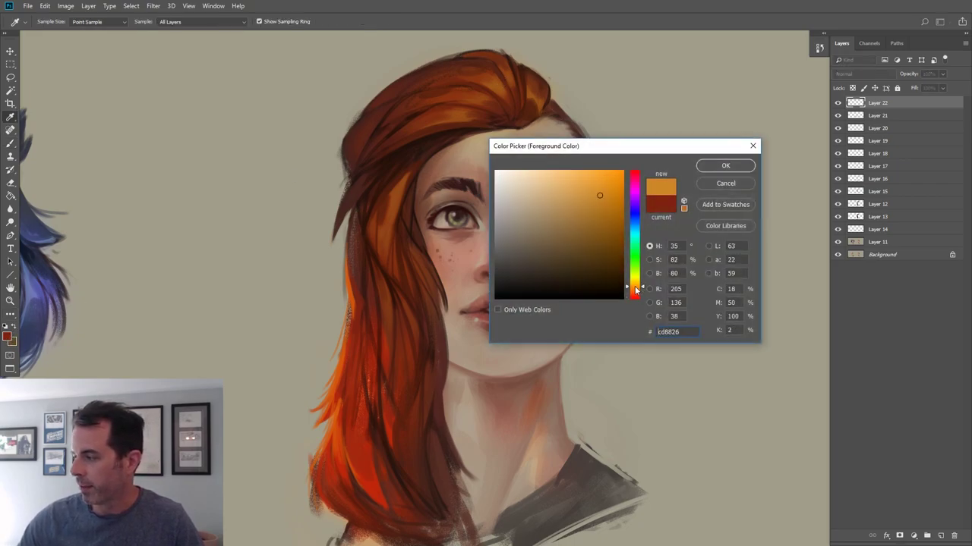
pyautogui.click(586, 186)
pyautogui.click(725, 166)
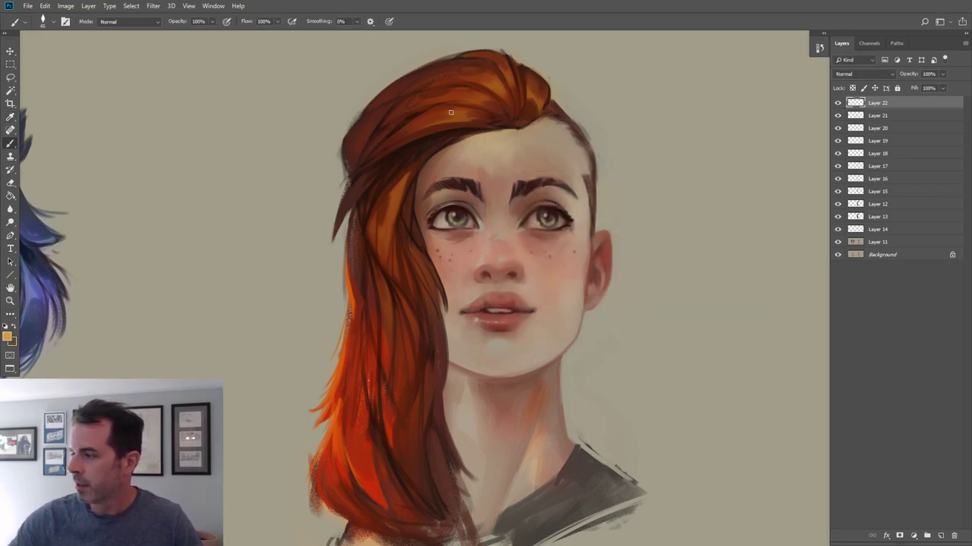
# Paint shiny golden highlights across the swept top hair and front lock, blending them with sampled orange and brown tones.
pyautogui.moveTo(452, 119); pyautogui.dragTo(465, 112)
pyautogui.keyDown('alt'); pyautogui.click(454, 117); pyautogui.keyUp('alt')
pyautogui.keyDown('alt'); pyautogui.click(453, 119); pyautogui.keyUp('alt')
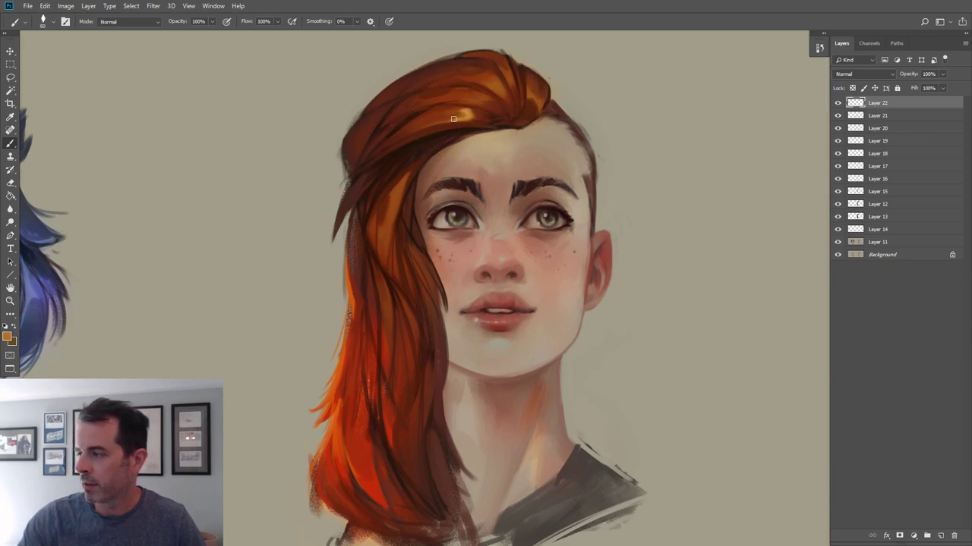
pyautogui.keyDown('alt'); pyautogui.click(453, 110); pyautogui.keyUp('alt')
pyautogui.keyDown('alt'); pyautogui.click(483, 113); pyautogui.keyUp('alt')
pyautogui.moveTo(481, 117); pyautogui.dragTo(470, 114)
pyautogui.keyDown('alt'); pyautogui.click(471, 109); pyautogui.keyUp('alt')
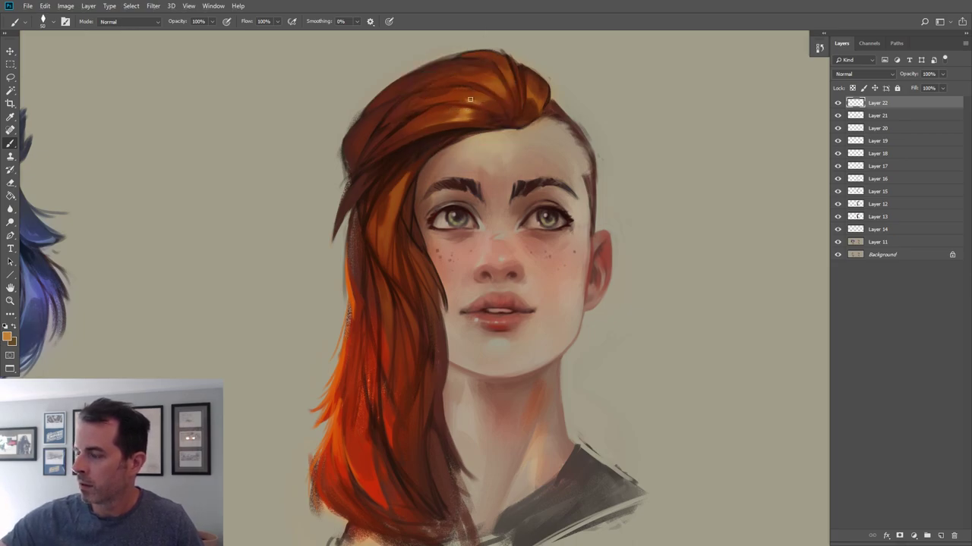
pyautogui.keyDown('alt'); pyautogui.click(477, 95); pyautogui.keyUp('alt')
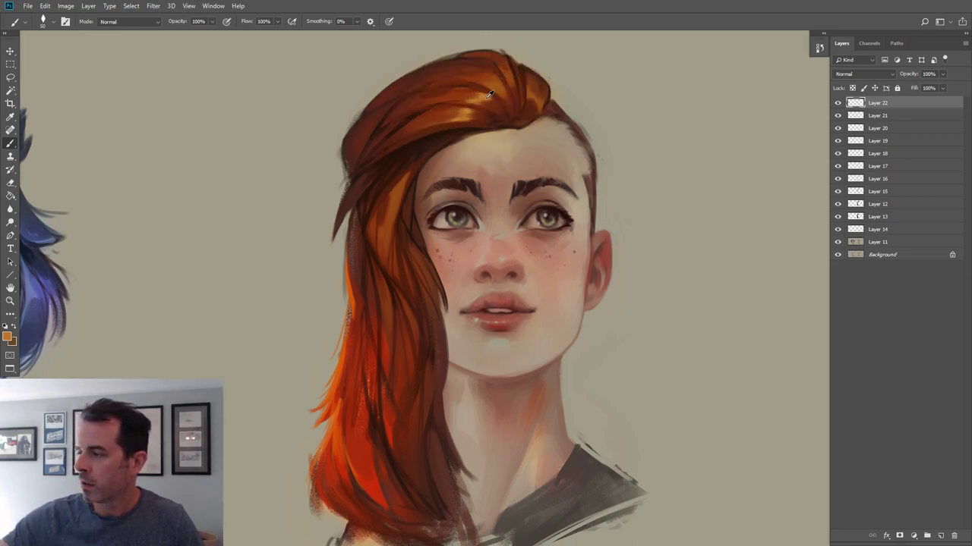
pyautogui.keyDown('alt'); pyautogui.click(492, 102); pyautogui.keyUp('alt')
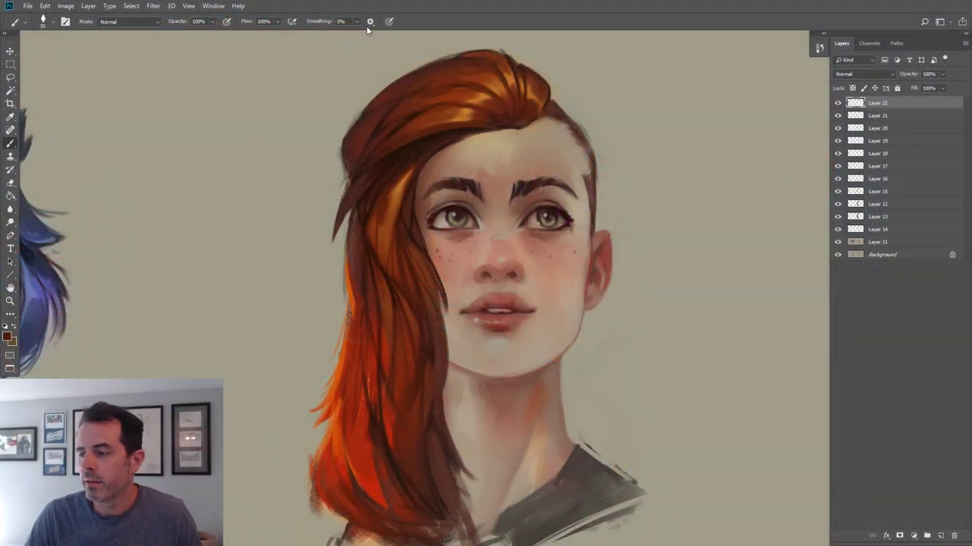
# Paint red locks with a brush up to 100 px to widen the outer silhouette of the long hair at mid-length.
pyautogui.moveTo(310, 212); pyautogui.dragTo(538, 243)
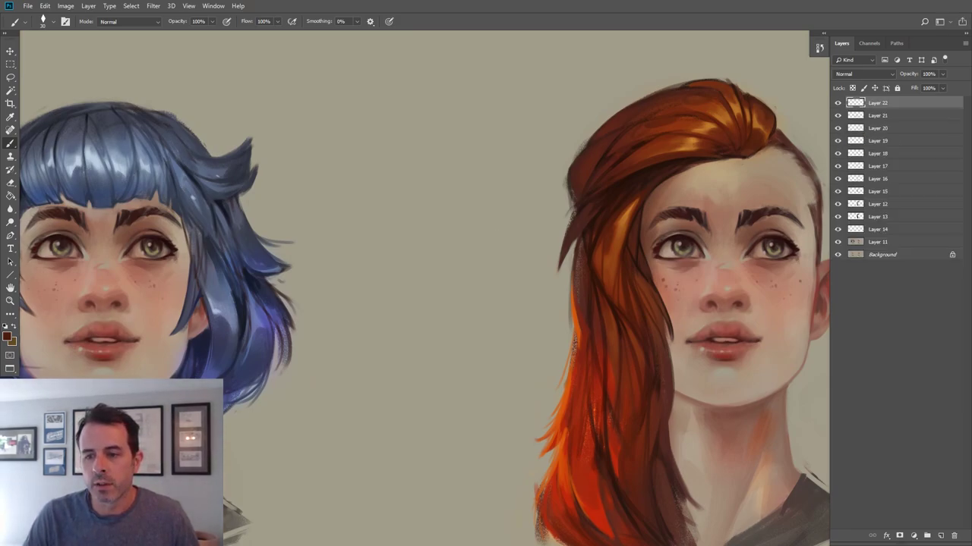
pyautogui.click(9, 302)
pyautogui.keyDown('alt'); pyautogui.click(267, 305); pyautogui.keyUp('alt')
pyautogui.moveTo(280, 278); pyautogui.dragTo(404, 245)
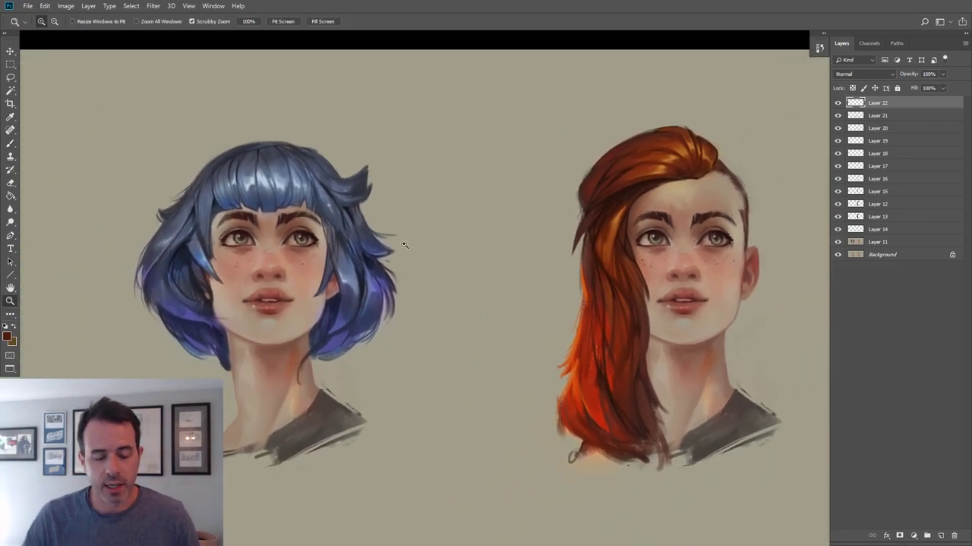
pyautogui.click(11, 144)
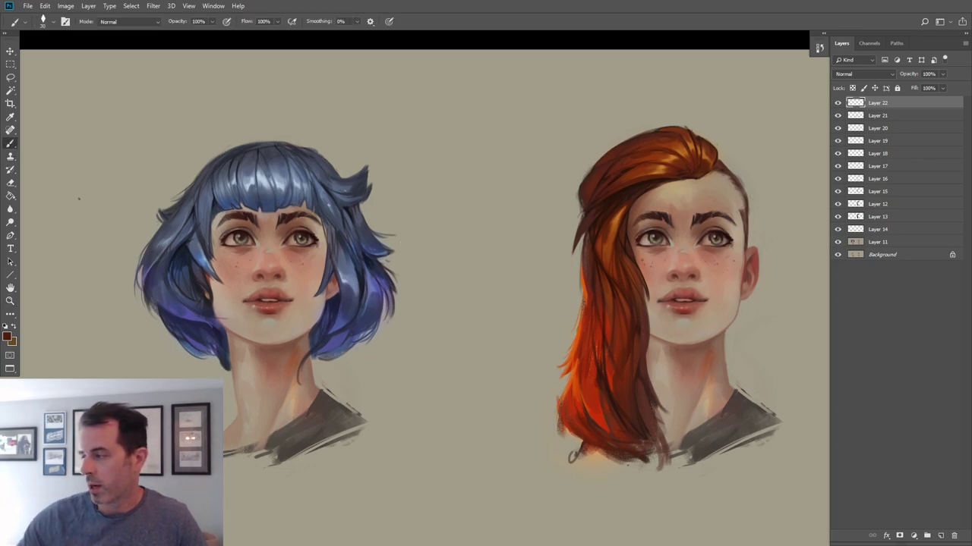
pyautogui.moveTo(591, 243); pyautogui.dragTo(568, 343)
pyautogui.keyDown('alt'); pyautogui.click(595, 311); pyautogui.keyUp('alt')
pyautogui.moveTo(580, 299)
pyautogui.mouseDown()
pyautogui.moveTo(585, 333)
pyautogui.moveTo(591, 274)
pyautogui.moveTo(582, 306)
pyautogui.mouseUp()
pyautogui.keyDown('alt'); pyautogui.click(589, 275); pyautogui.keyUp('alt')
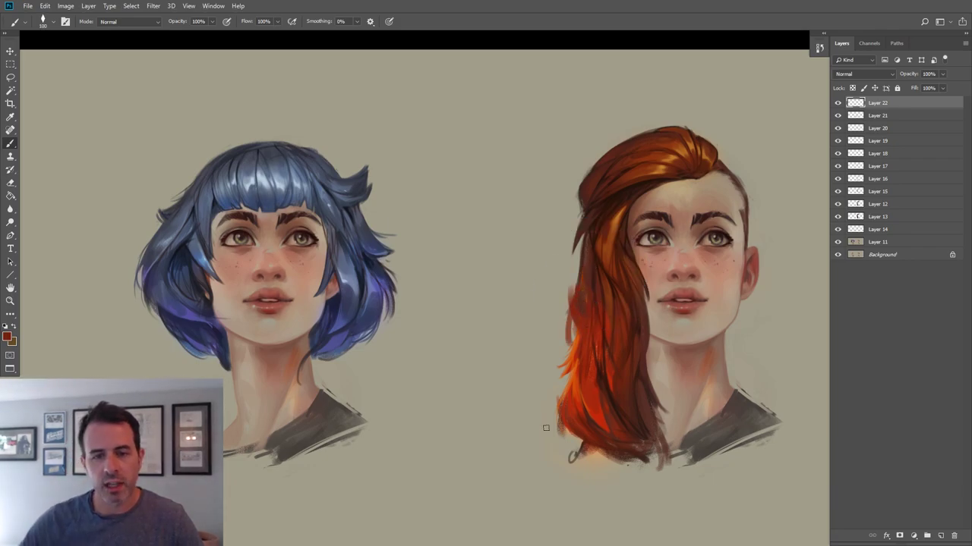
pyautogui.keyDown('alt'); pyautogui.click(567, 278); pyautogui.keyUp('alt')
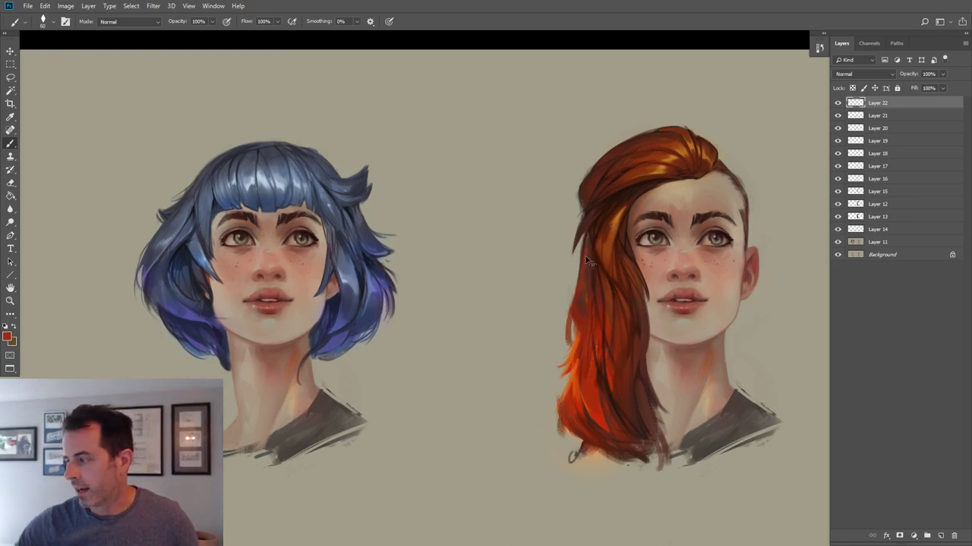
# Paint a thin reddish-orange lock flicking outward from the lower outer edge, replacing an overlong first stroke.
pyautogui.moveTo(569, 343); pyautogui.dragTo(510, 383)
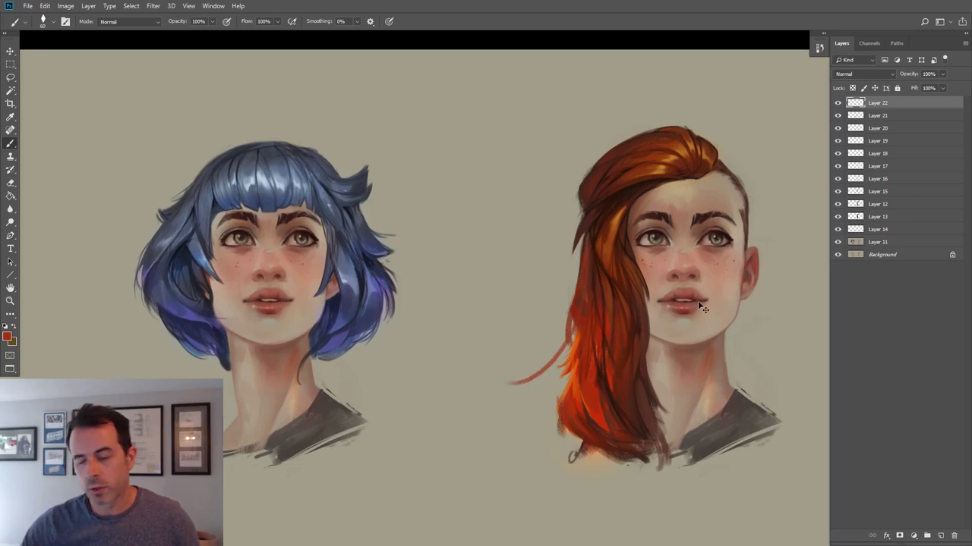
pyautogui.hotkey('ctrl', 'z')
pyautogui.keyDown('alt'); pyautogui.click(581, 321); pyautogui.keyUp('alt')
pyautogui.keyDown('alt'); pyautogui.click(578, 339); pyautogui.keyUp('alt')
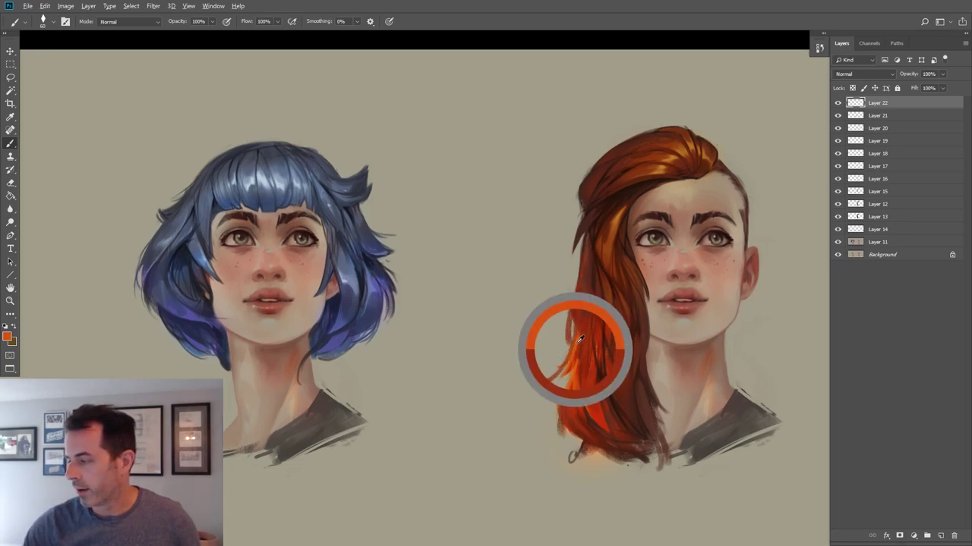
pyautogui.keyDown('alt'); pyautogui.click(582, 317); pyautogui.keyUp('alt')
pyautogui.moveTo(573, 323)
pyautogui.mouseDown()
pyautogui.moveTo(554, 373)
pyautogui.moveTo(572, 344)
pyautogui.moveTo(569, 353)
pyautogui.moveTo(533, 384)
pyautogui.mouseUp()
# Blend the flicked lock and the outer hair edge above it with sampled orange and dark red tones.
pyautogui.keyDown('alt'); pyautogui.click(585, 321); pyautogui.keyUp('alt')
pyautogui.keyDown('alt'); pyautogui.click(582, 340); pyautogui.keyUp('alt')
pyautogui.keyDown('alt'); pyautogui.click(582, 320); pyautogui.keyUp('alt')
pyautogui.keyDown('alt'); pyautogui.click(573, 377); pyautogui.keyUp('alt')
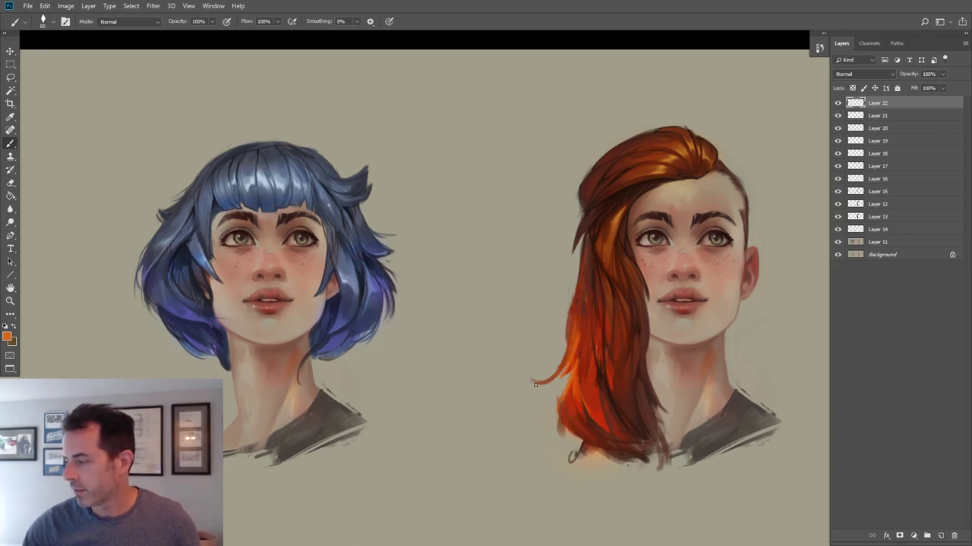
pyautogui.keyDown('alt'); pyautogui.click(577, 304); pyautogui.keyUp('alt')
pyautogui.keyDown('alt'); pyautogui.click(574, 322); pyautogui.keyUp('alt')
pyautogui.keyDown('alt'); pyautogui.click(581, 305); pyautogui.keyUp('alt')
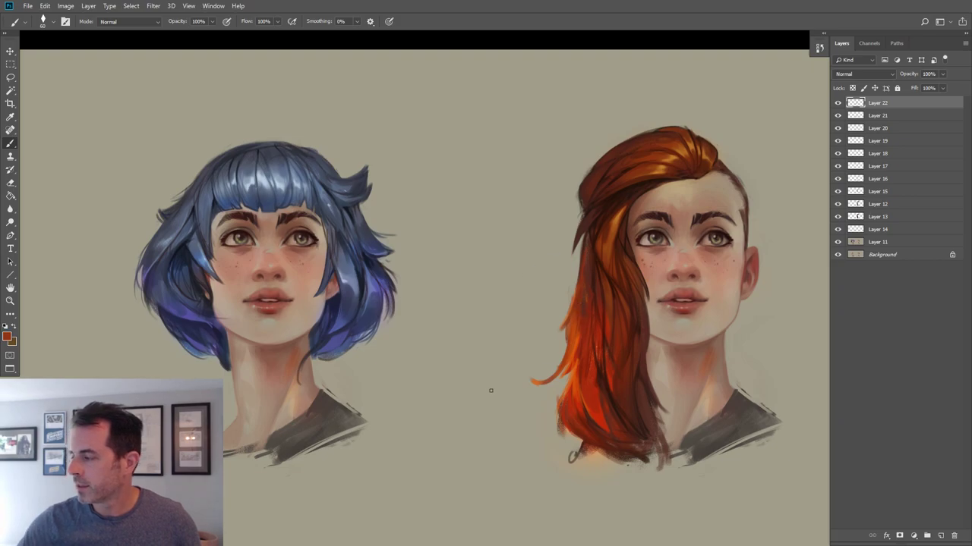
pyautogui.moveTo(582, 301); pyautogui.dragTo(600, 298)
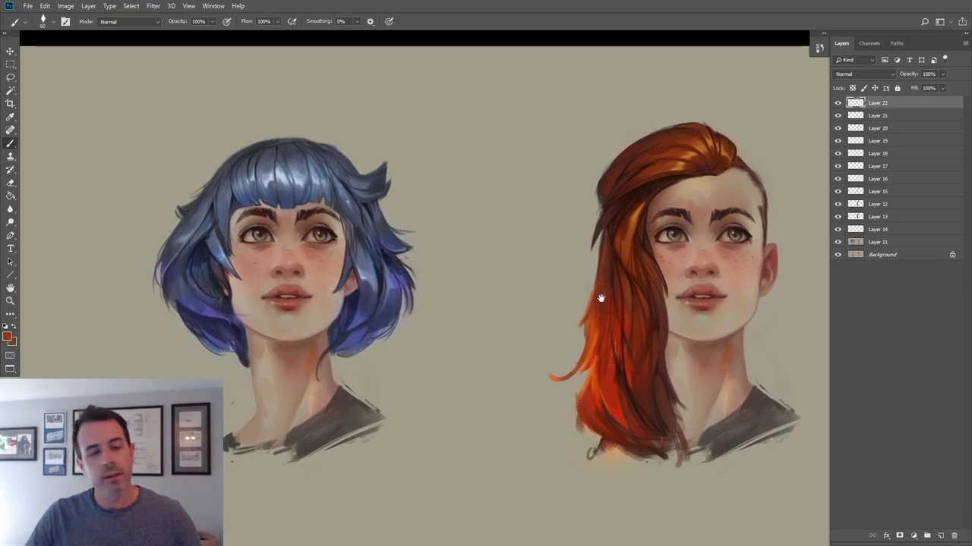